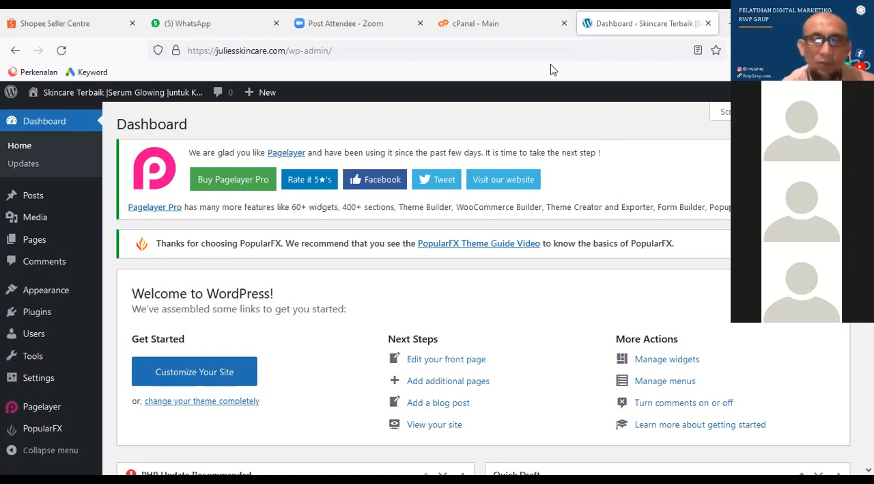
Switch from the WordPress dashboard to the cPanel main page
left_click(372, 51)
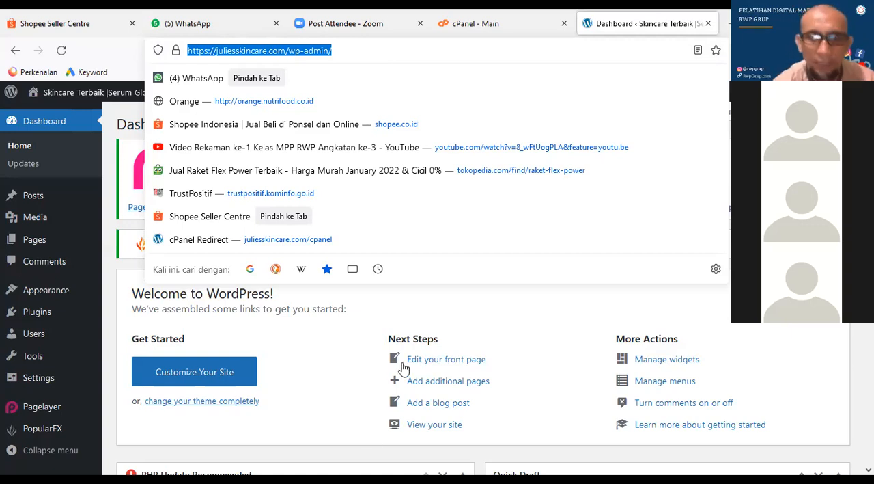
key("Escape")
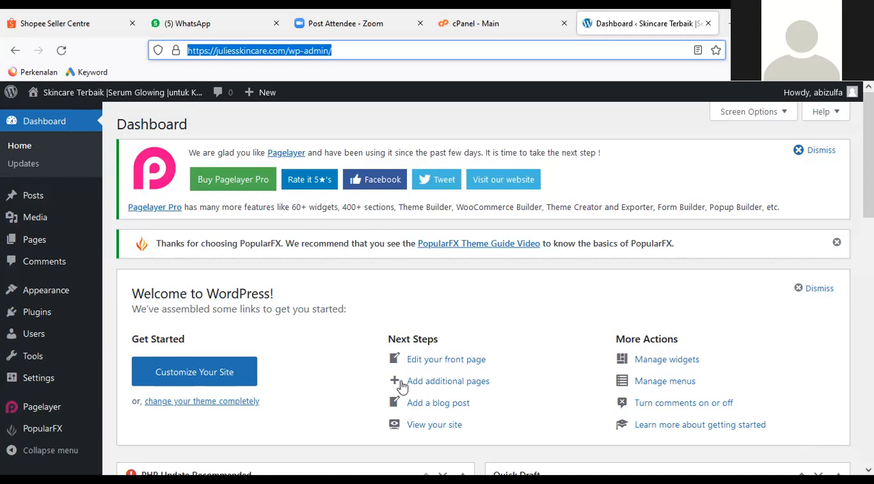
left_click(502, 26)
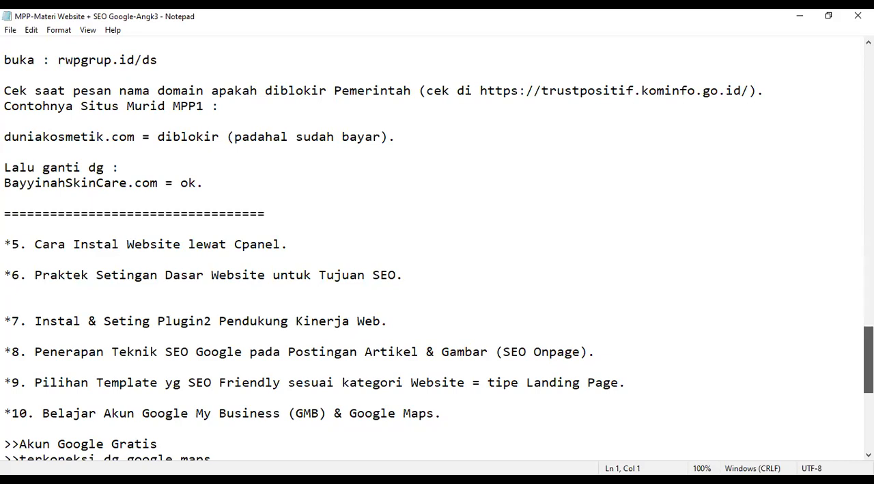
Switch to the website and SEO course notes in Notepad and look over the topics from 10 back to 1
scroll(437, 250, "down", 3)
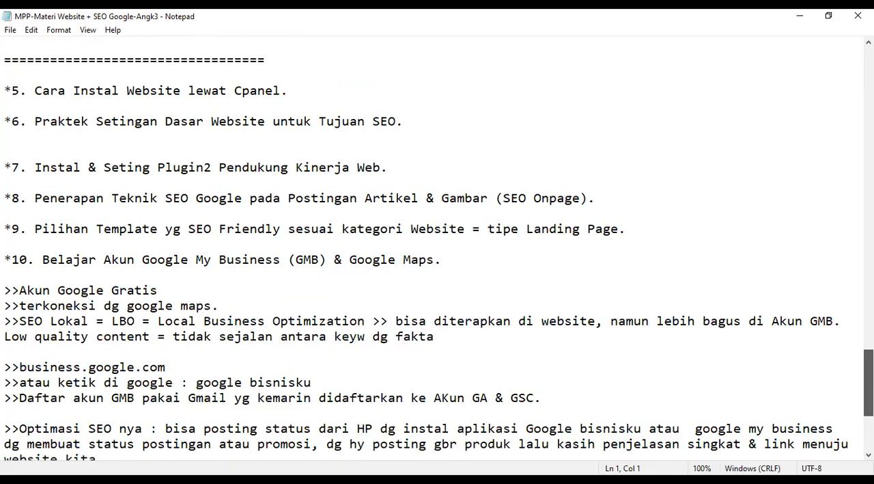
scroll(437, 250, "up", 1)
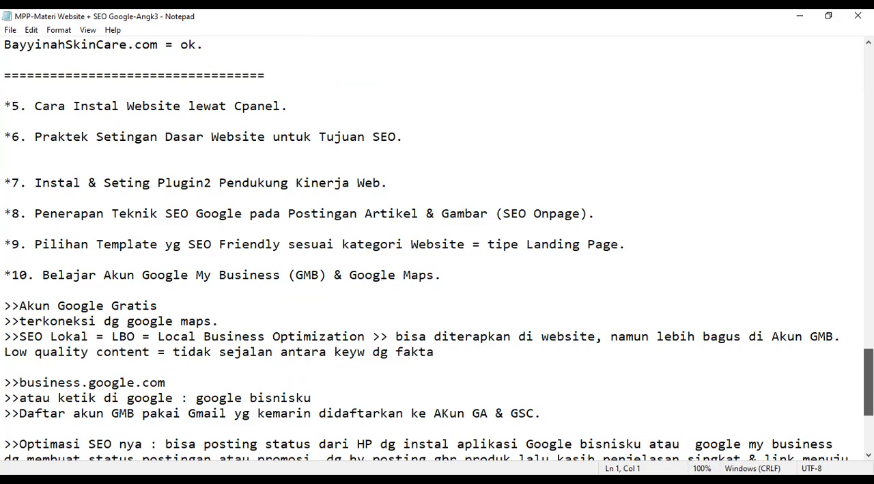
scroll(437, 250, "down", 1)
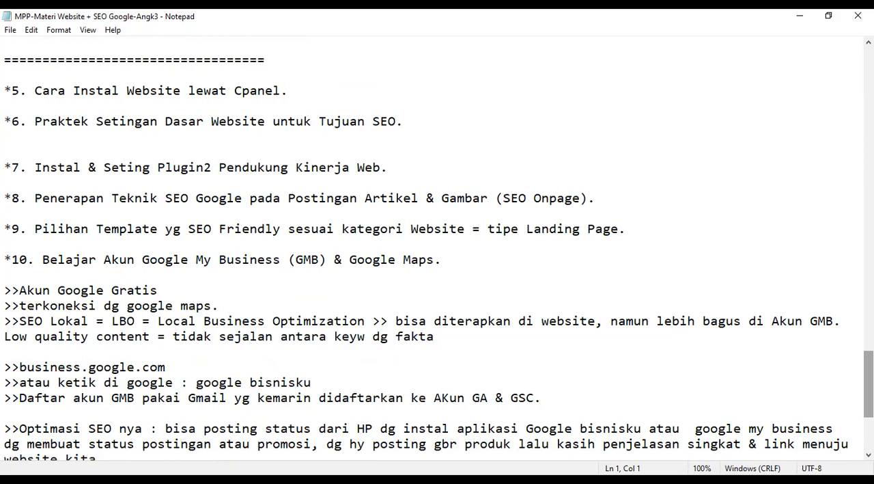
scroll(437, 250, "up", 14)
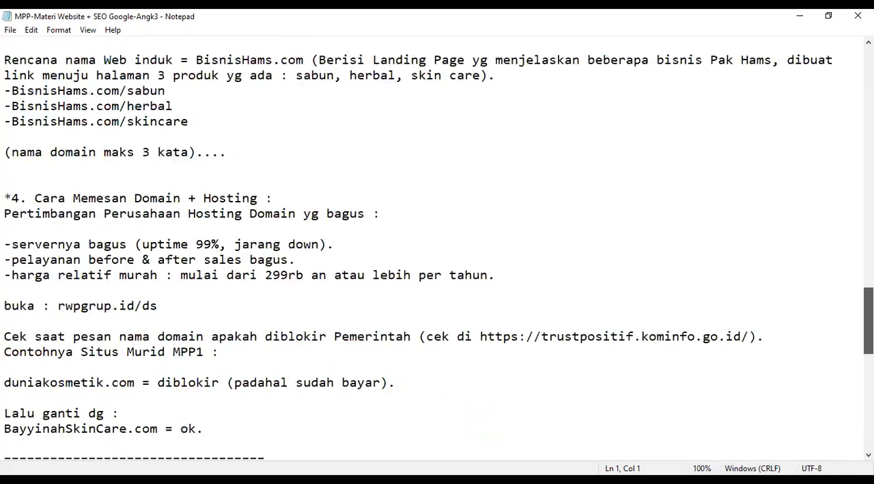
scroll(437, 250, "up", 8)
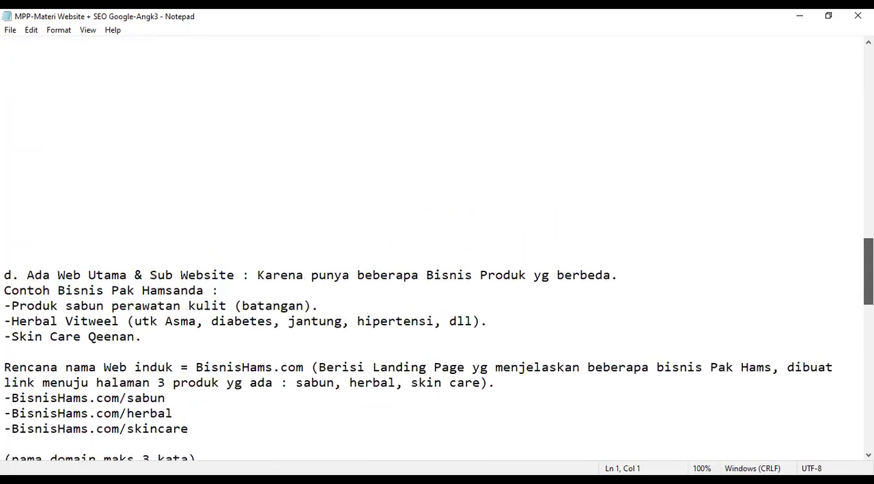
scroll(437, 250, "up", 1)
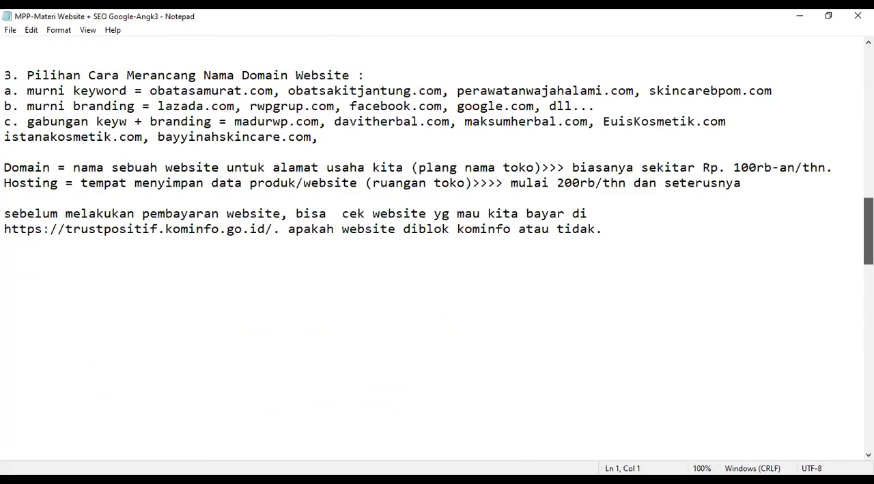
scroll(437, 250, "up", 10)
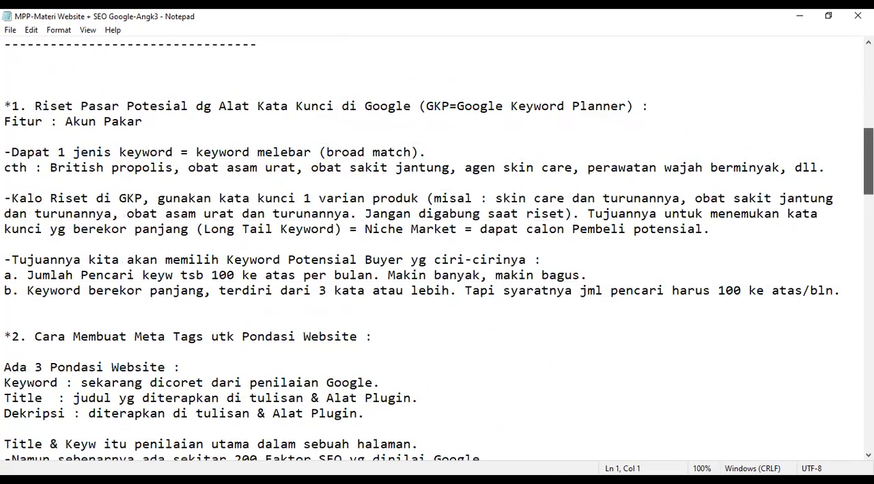
scroll(437, 250, "up", 1)
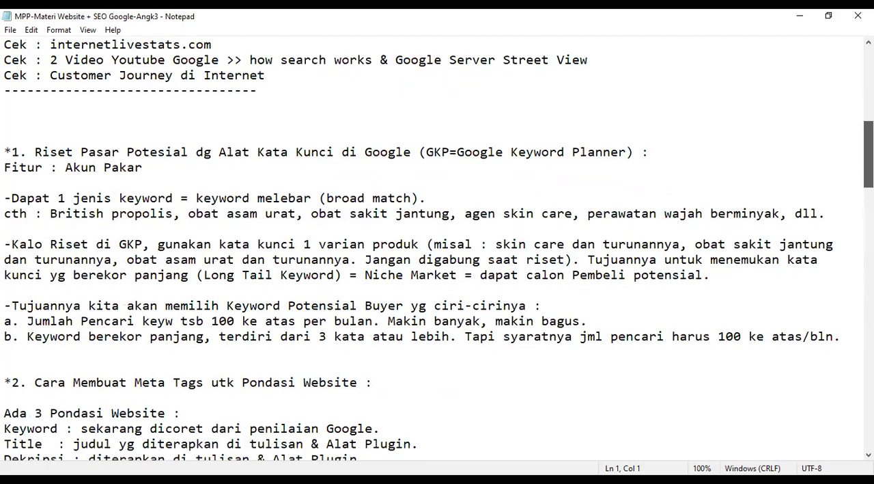
Highlight all of topic 1 on market research with Google Keyword Planner in the notes
scroll(437, 250, "down", 1)
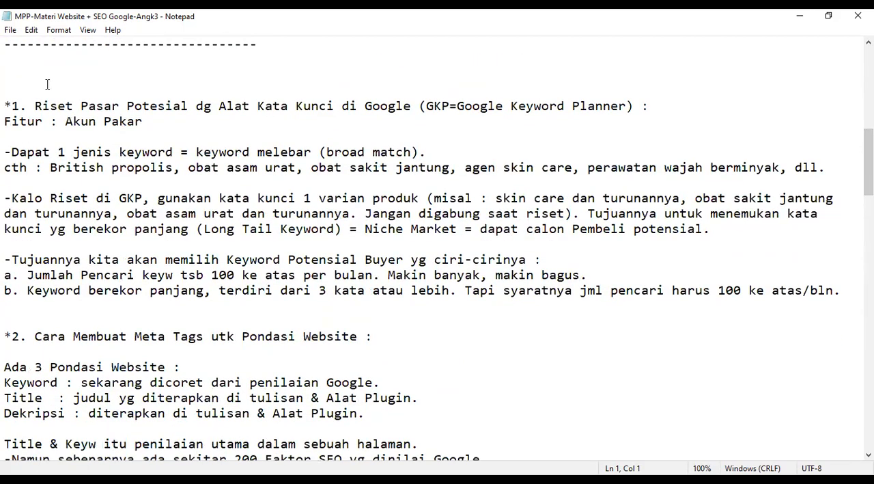
double_click(12, 106)
left_click_drag(155, 248, 847, 298)
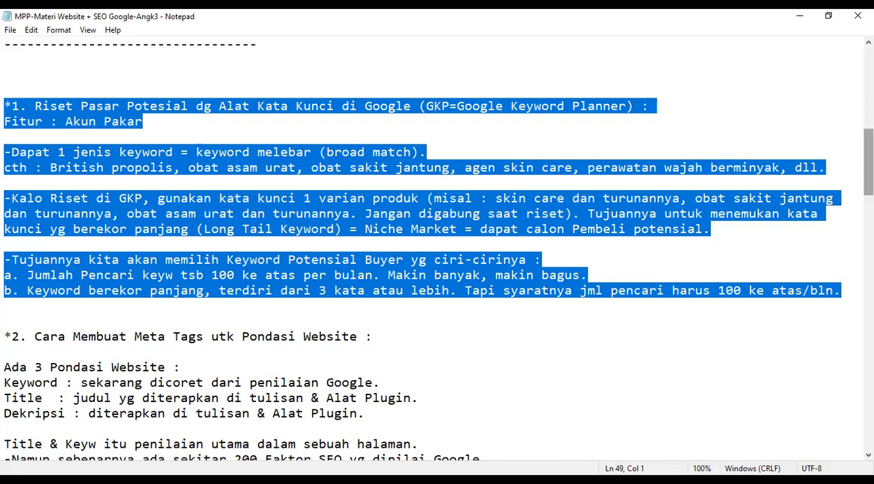
In topic 2 on meta tags, highlight the topic number, the two lines about Google's assessment factors, and the Title and Dekripsi lines
scroll(437, 248, "down", 4)
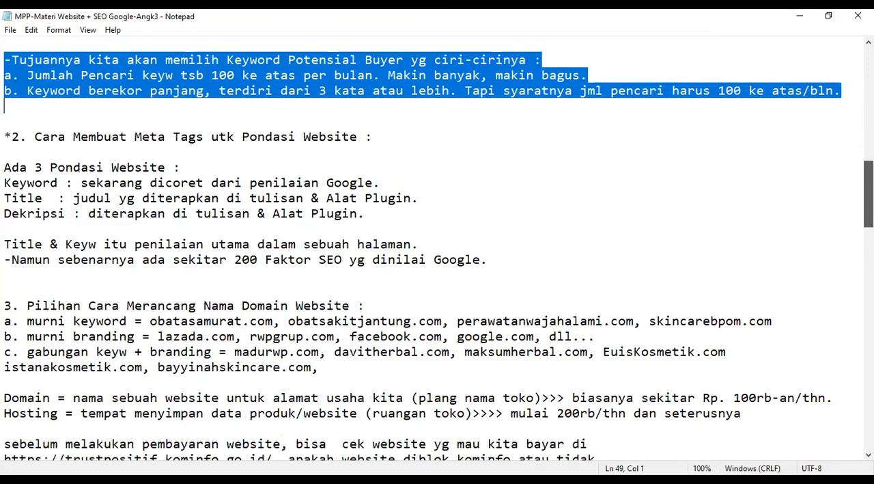
scroll(437, 248, "down", 1)
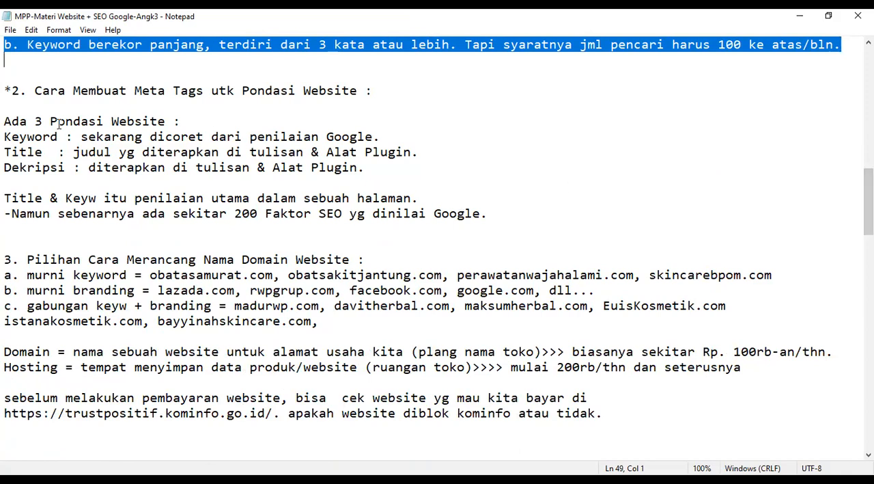
left_click_drag(4, 90, 34, 91)
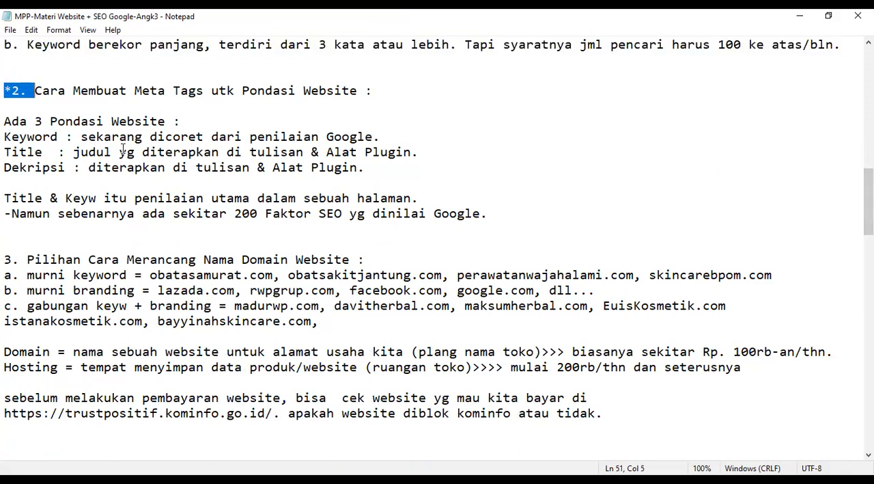
left_click_drag(123, 149, 121, 151)
left_click(7, 198)
left_click_drag(7, 198, 377, 228)
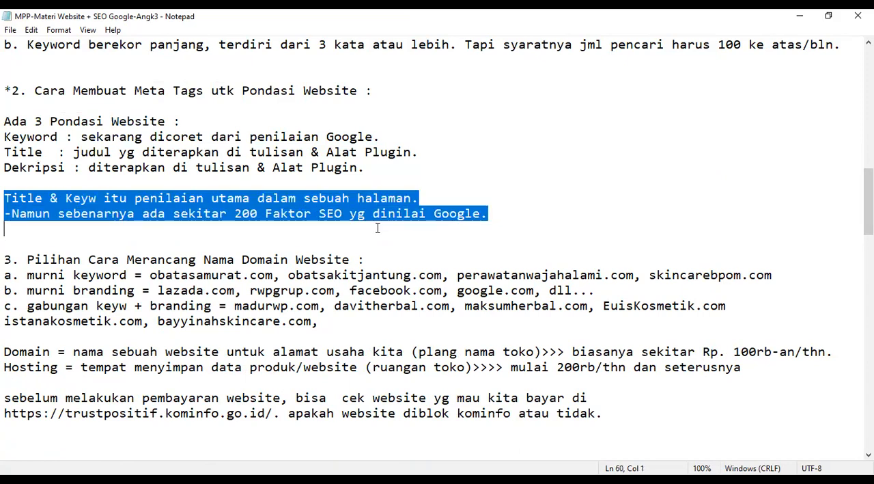
left_click(5, 152)
left_click_drag(5, 151, 367, 172)
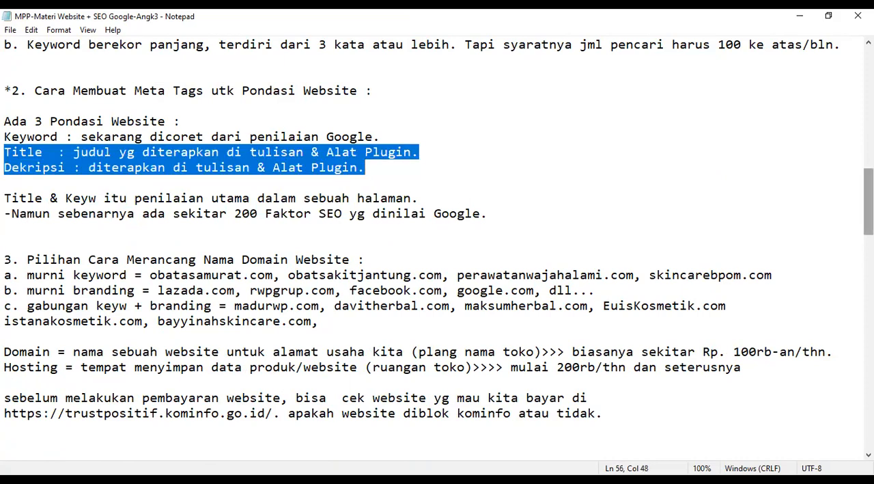
Highlight topic 3 on choosing a website domain name, from its heading through the trustpositif.kominfo.go.id check note
scroll(437, 239, "down", 3)
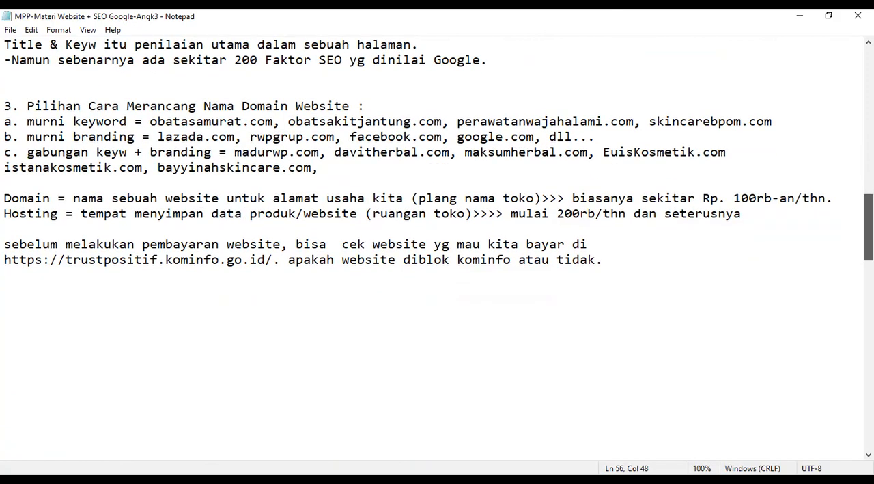
scroll(437, 239, "down", 1)
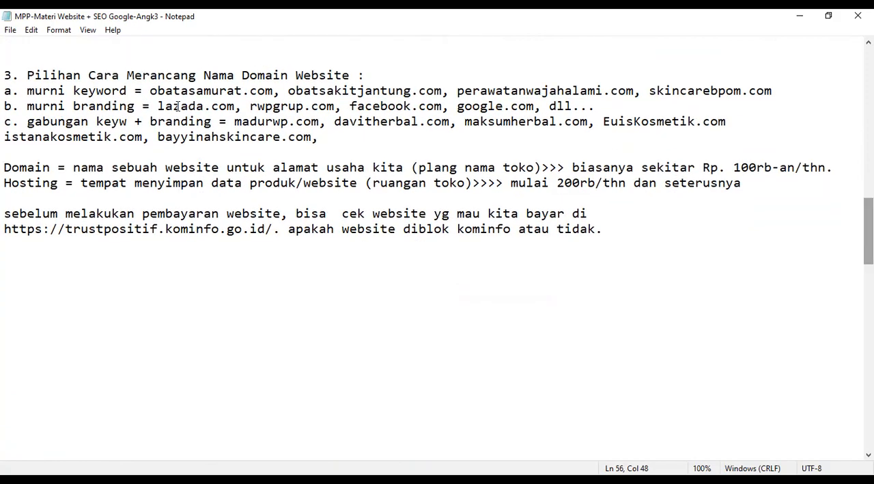
double_click(6, 76)
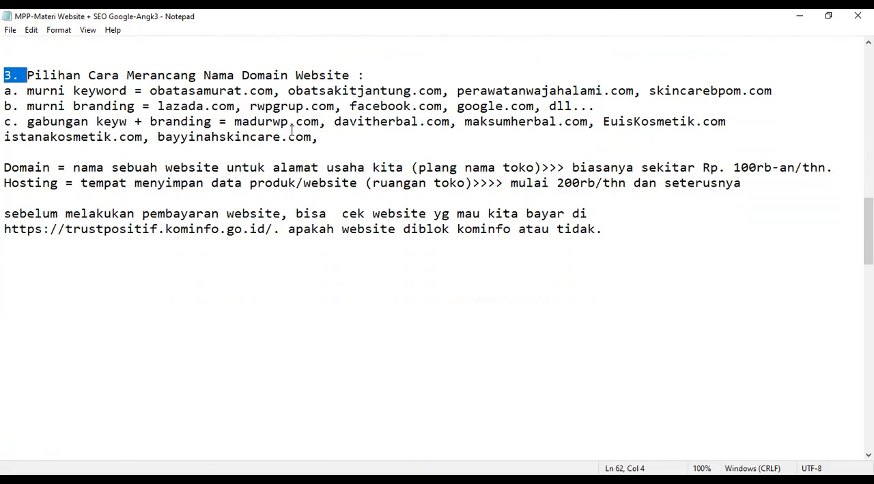
left_click(347, 139, "shift")
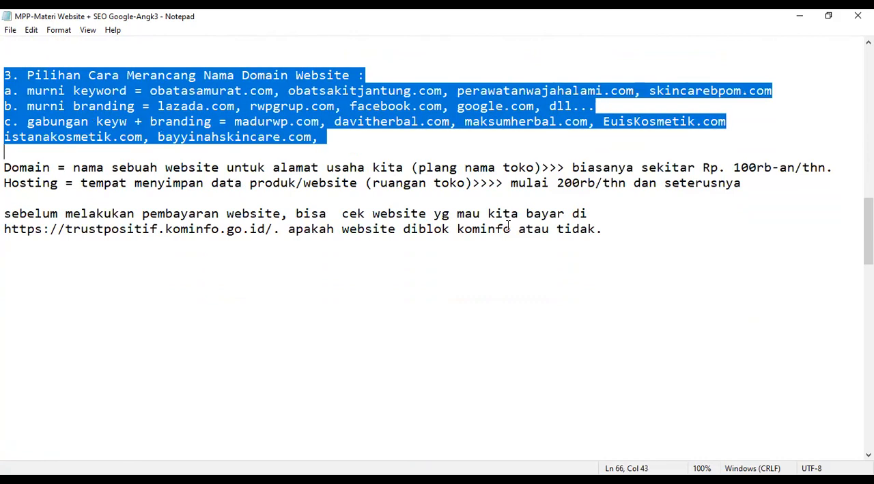
left_click(659, 232, "shift")
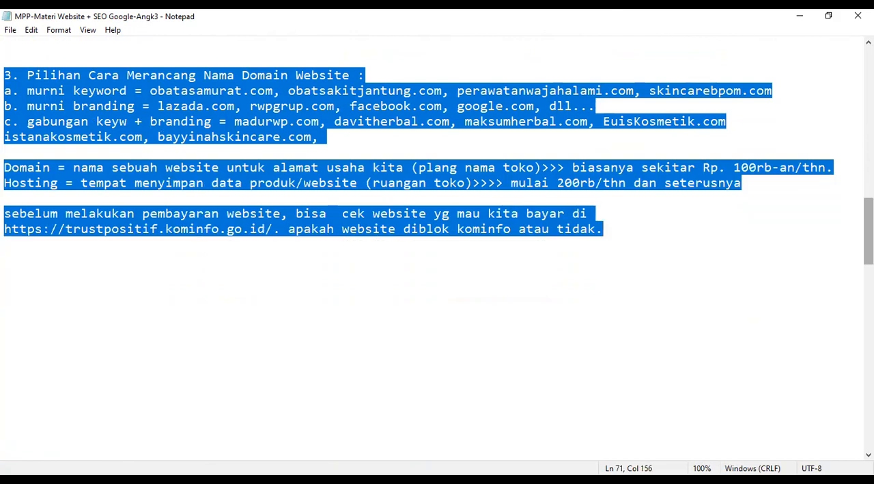
Examine the notes between topic 3 and topic 4, including item d on a main website with sub-websites
scroll(437, 245, "down", 2)
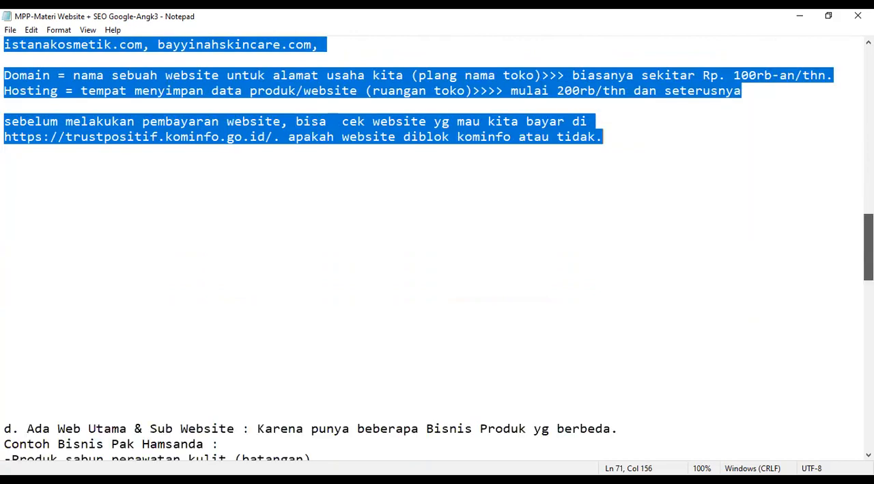
scroll(437, 246, "down", 2)
scroll(437, 246, "down", 1)
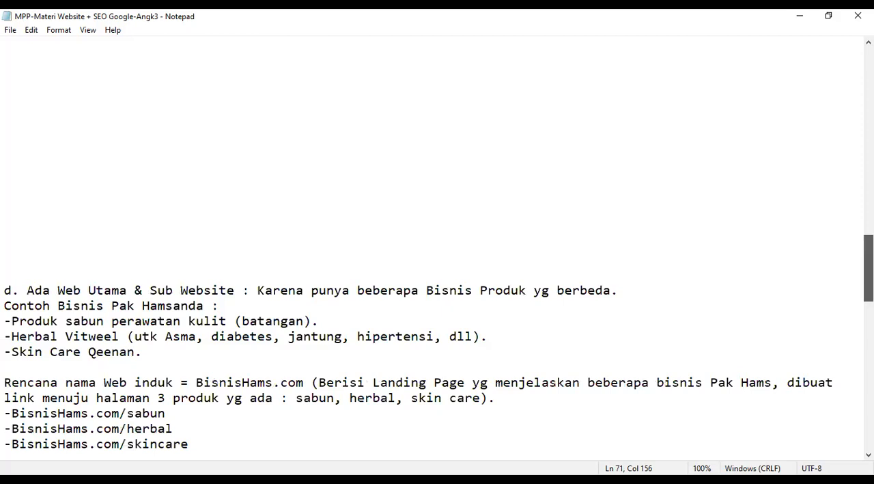
scroll(438, 246, "up", 5)
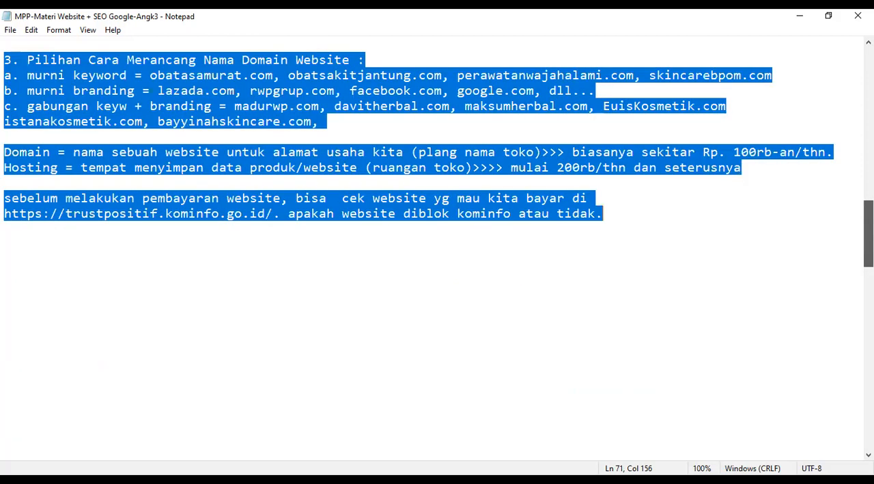
scroll(437, 246, "up", 2)
scroll(437, 246, "down", 5)
scroll(437, 246, "down", 2)
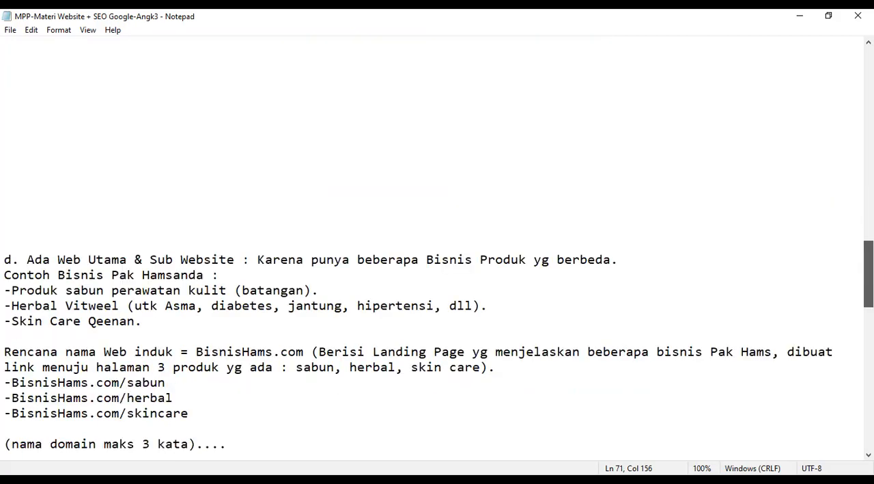
scroll(437, 246, "down", 1)
scroll(437, 245, "down", 1)
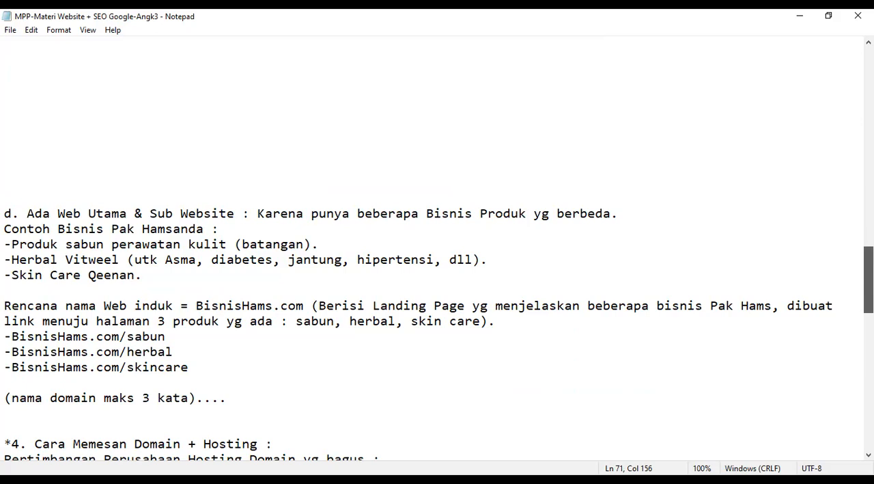
scroll(437, 246, "down", 2)
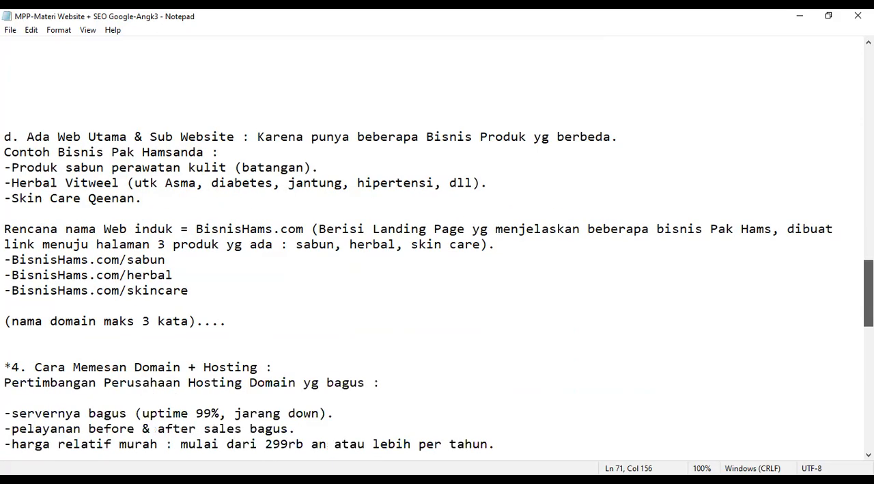
scroll(437, 286, "down", 1)
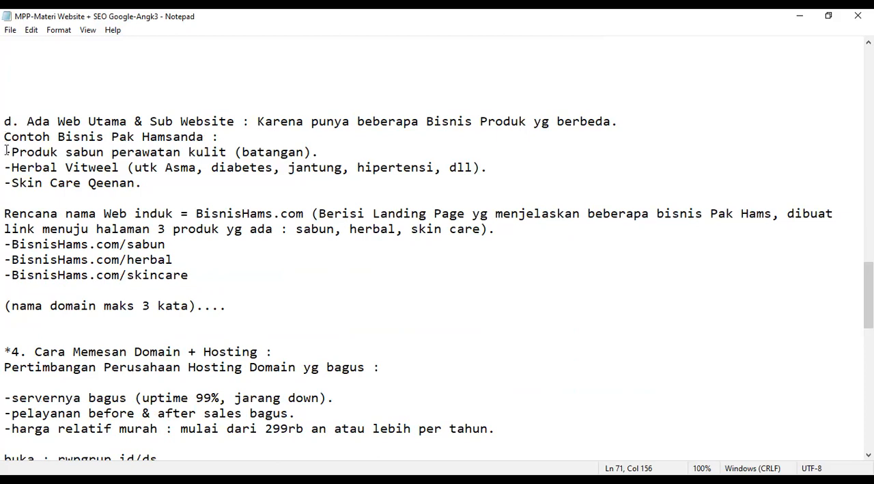
Highlight the three example products under item d together, then individually: the soap, Herbal Vitweel and Skin Care Qeenan lines
left_click_drag(5, 153, 153, 188)
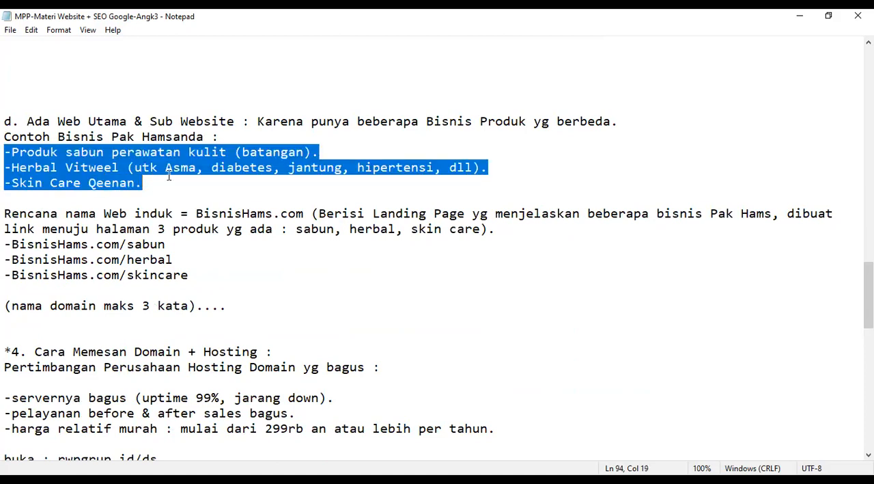
left_click(304, 151, "shift")
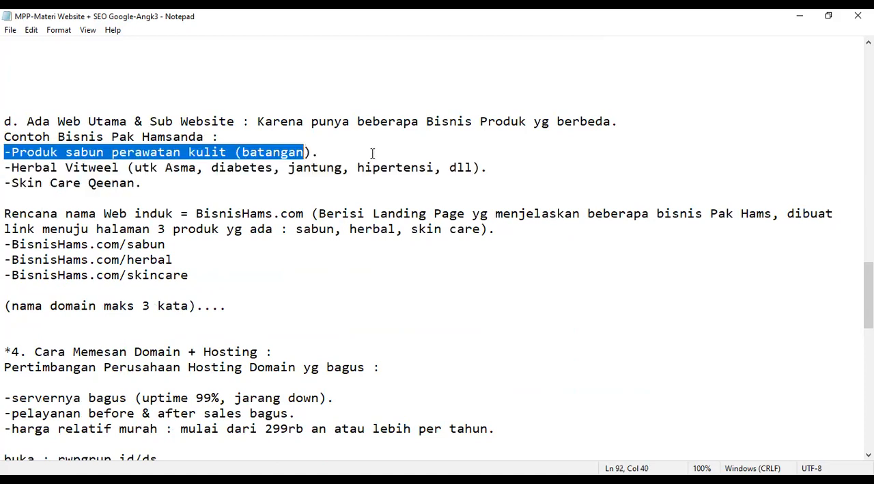
key("shift+End")
double_click(6, 161)
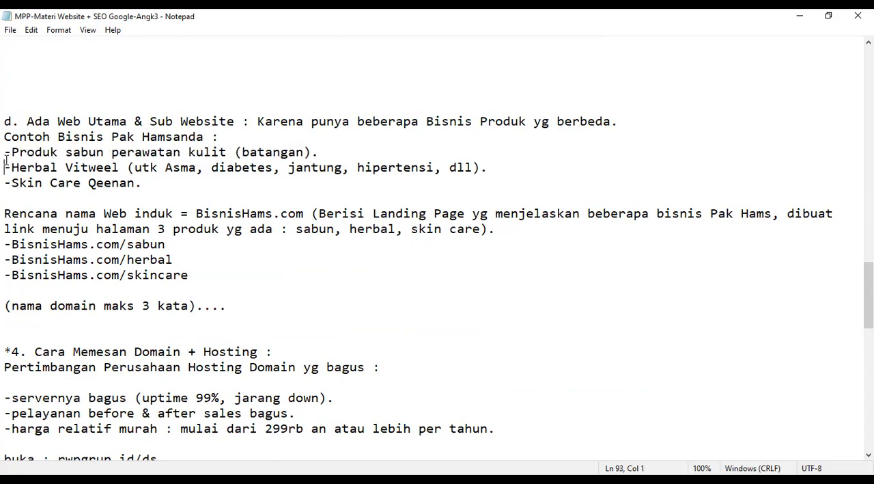
left_click_drag(358, 167, 5, 168)
left_click_drag(140, 182, 3, 186)
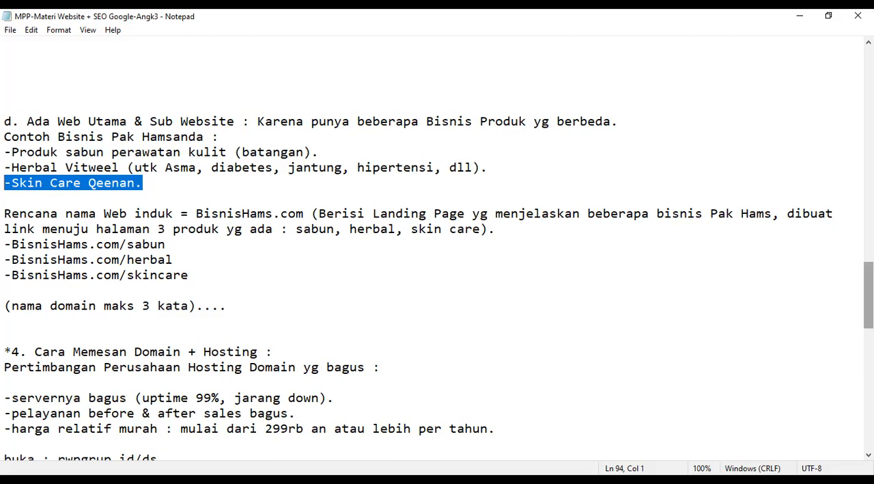
left_click_drag(869, 294, 869, 304)
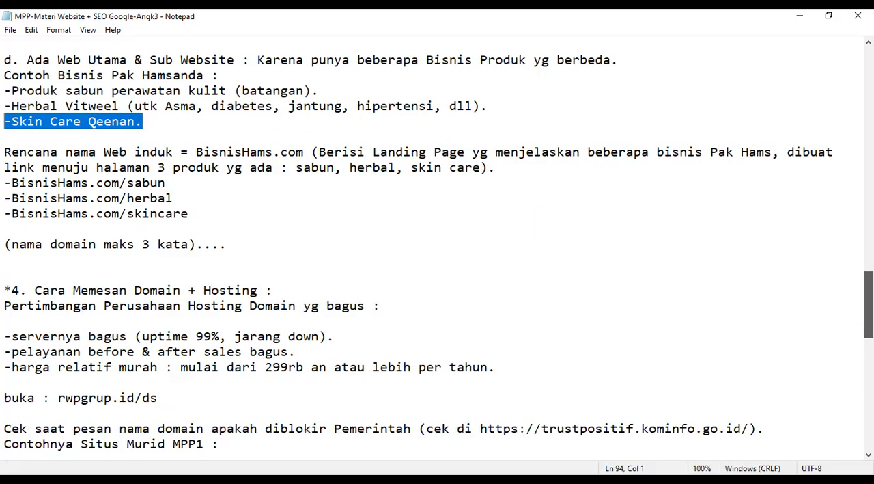
Highlight the three sub-website addresses one by one: BisnisHams.com/sabun, /herbal and /skincare, then the BisnisHams.com part of the first
left_click(5, 183)
left_click_drag(5, 183, 119, 185)
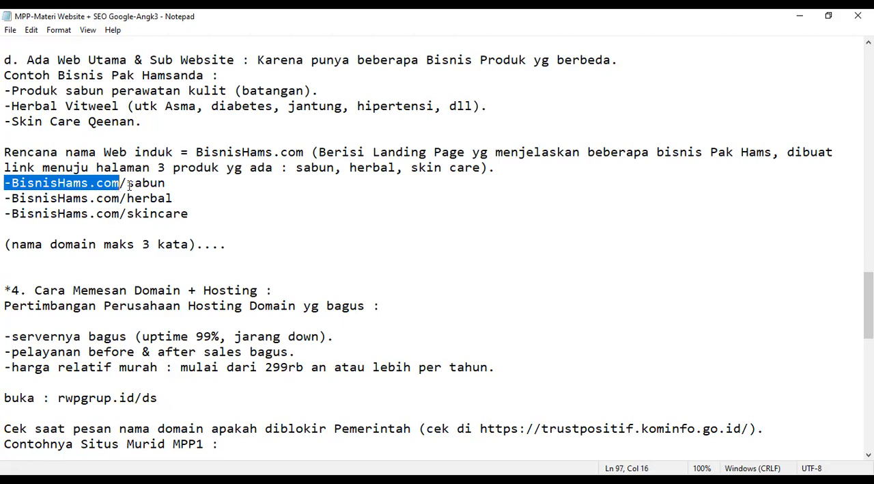
left_click(184, 183, "shift")
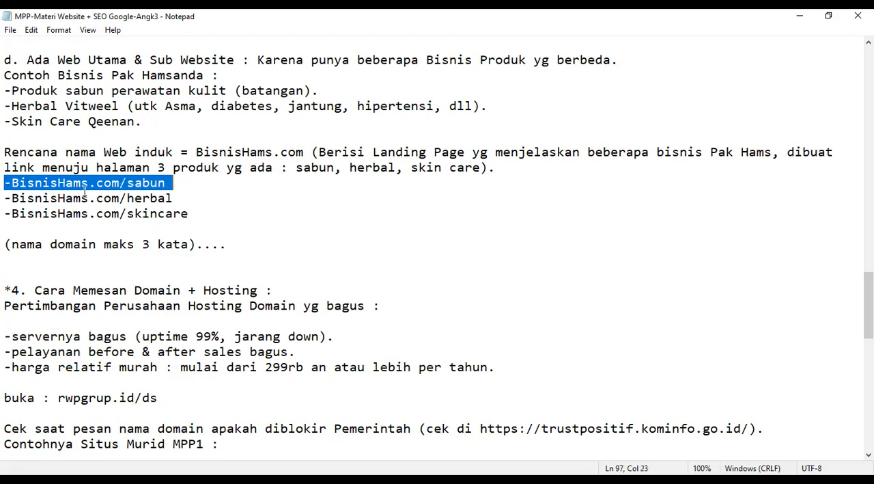
left_click(6, 198)
left_click(164, 198, "shift")
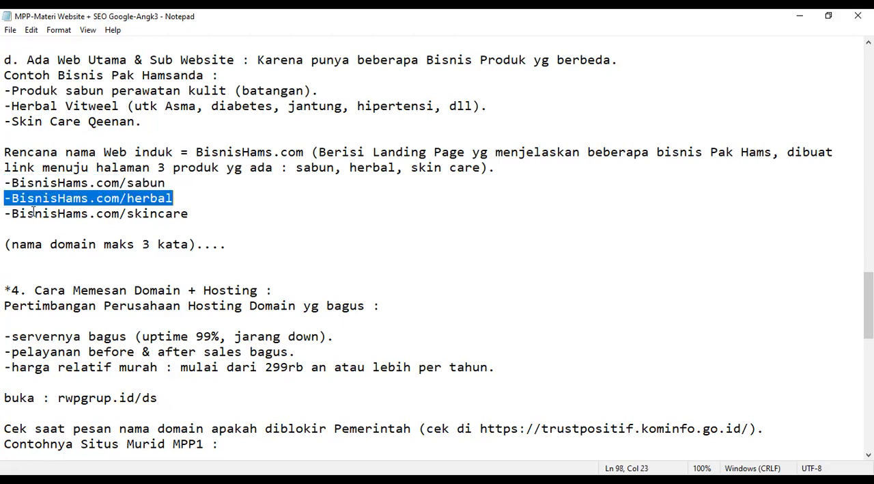
left_click(9, 214)
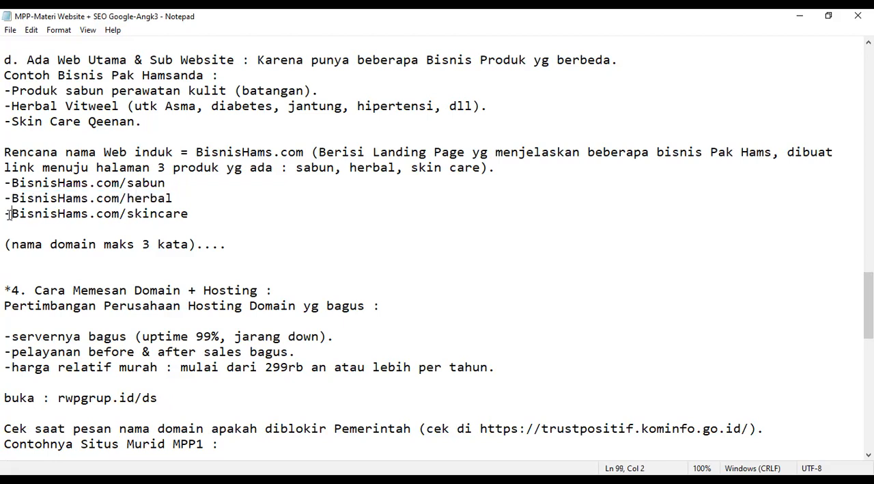
left_click(202, 215, "shift")
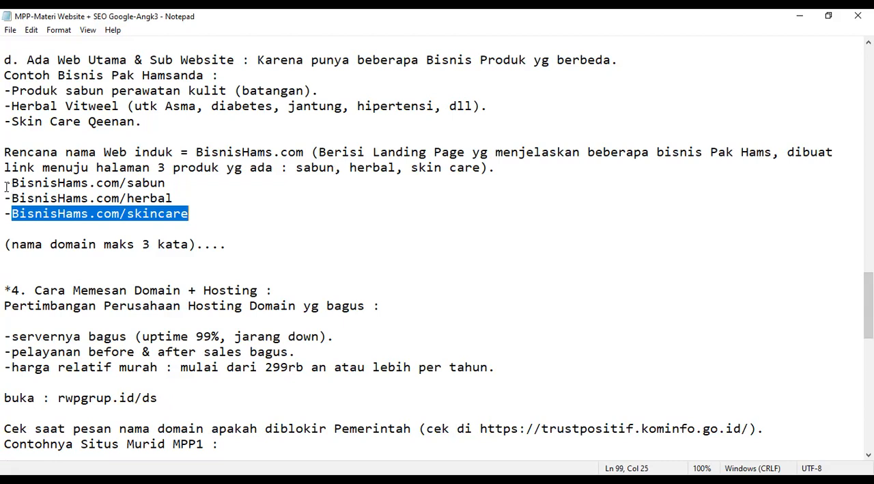
left_click_drag(6, 185, 121, 183)
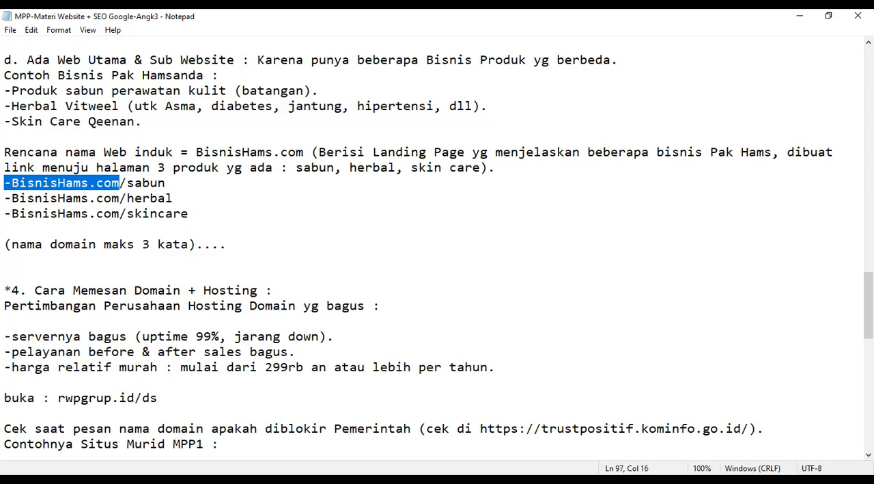
Highlight topic 4 on ordering a domain and hosting, from its heading through the rwpgrup.id/ds line
left_click_drag(869, 309, 869, 325)
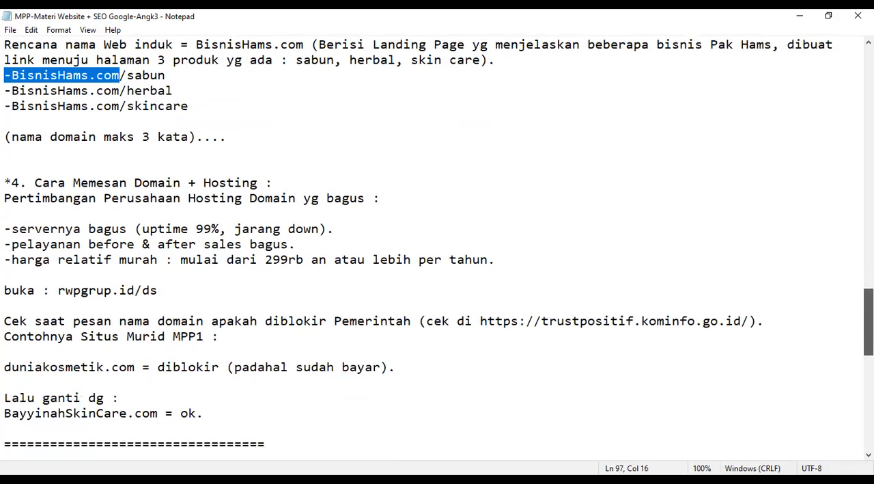
scroll(692, 317, "down", 1)
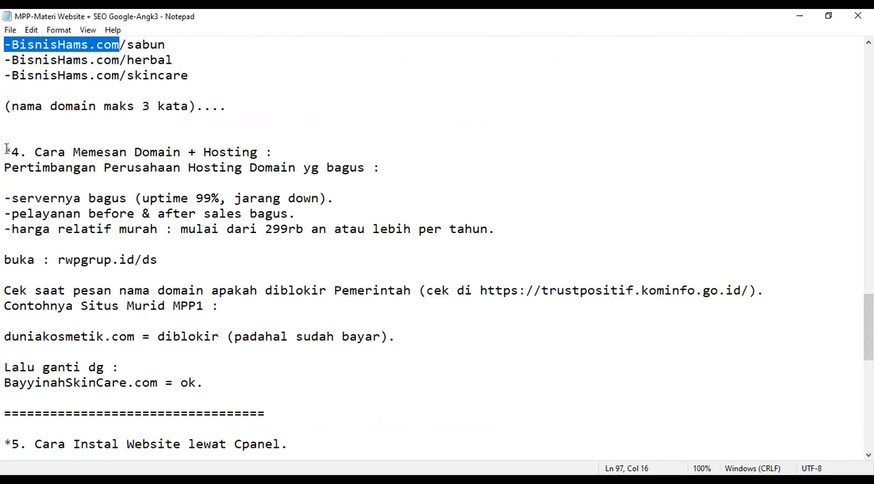
left_click_drag(5, 151, 81, 198)
left_click_drag(142, 242, 193, 261)
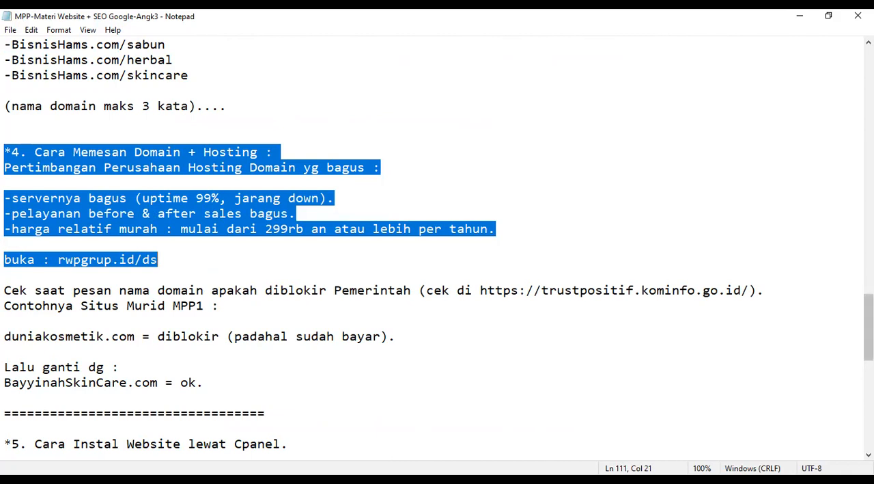
Highlight "Cpanel." in the topic 5 line on installing a website, and the whole topic 6 line on basic website settings for SEO
scroll(868, 335, "down", 2)
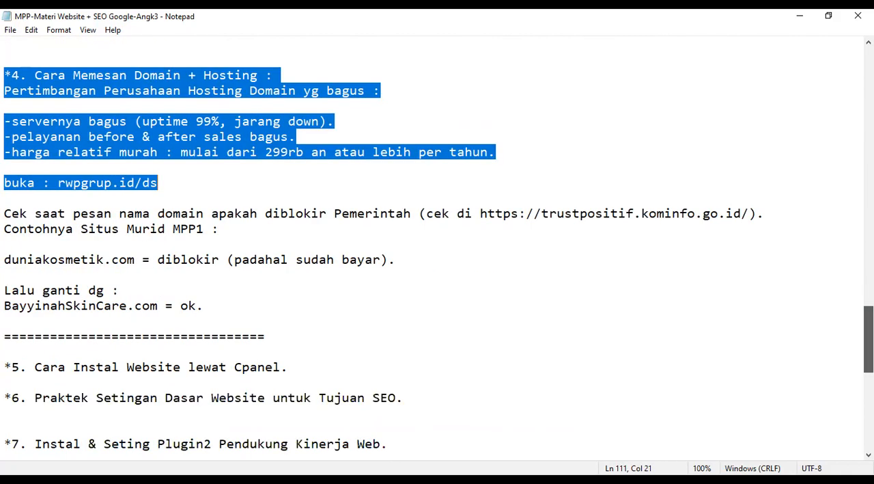
scroll(868, 342, "down", 1)
scroll(869, 348, "down", 2)
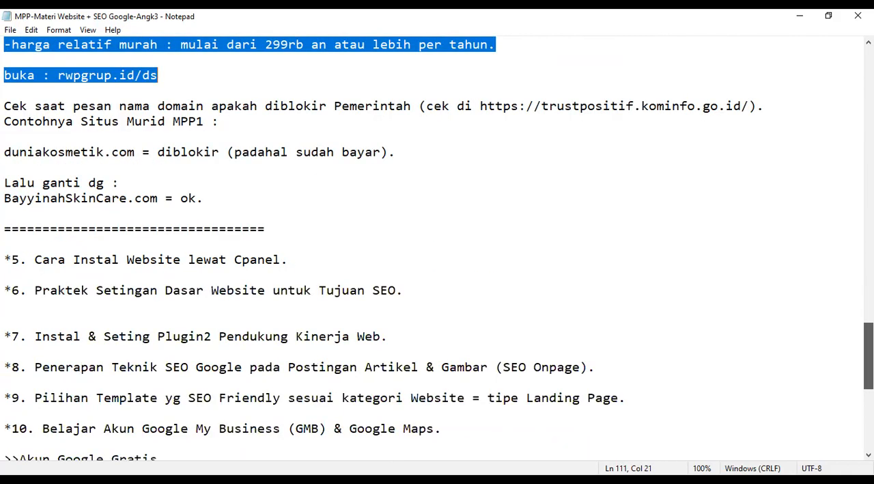
scroll(868, 356, "down", 1)
scroll(468, 319, "down", 2)
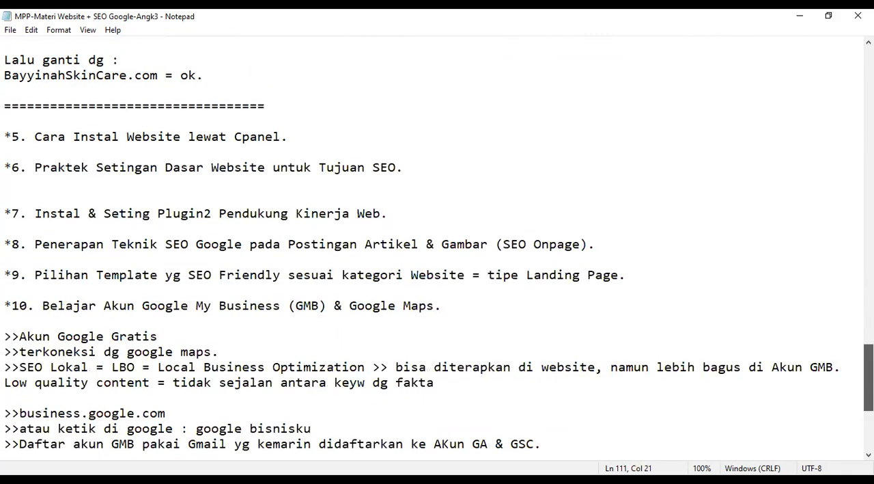
scroll(253, 186, "down", 1)
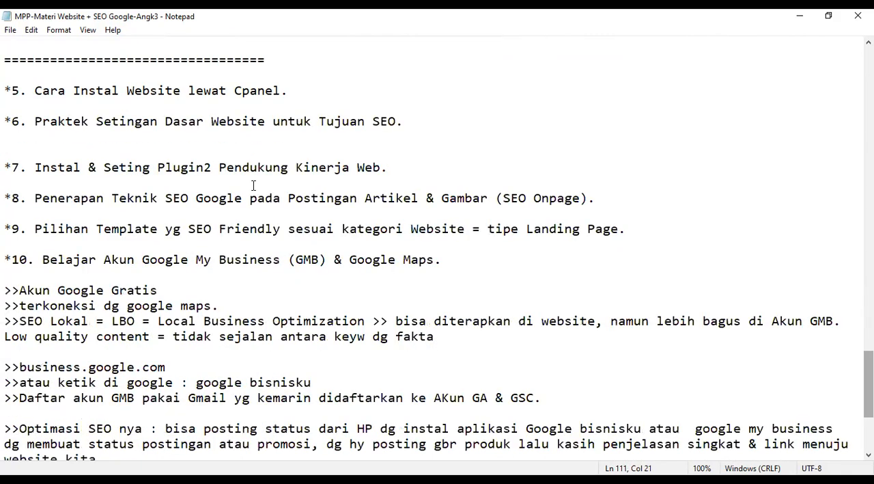
left_click(284, 101)
left_click_drag(288, 94, 8, 94)
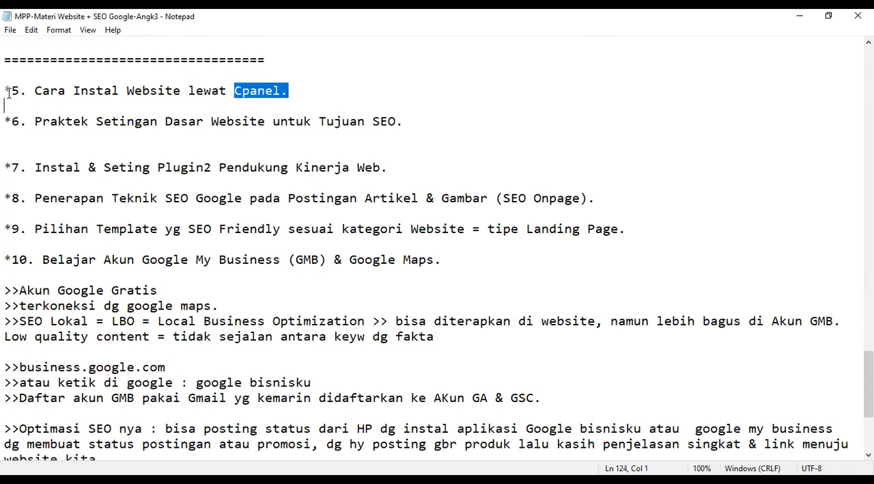
left_click(6, 121)
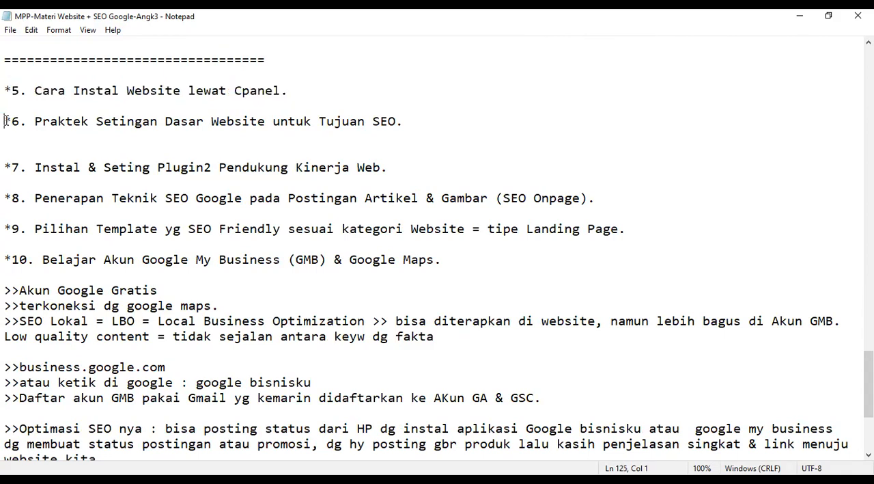
key("shift+Down")
key("shift+Left")
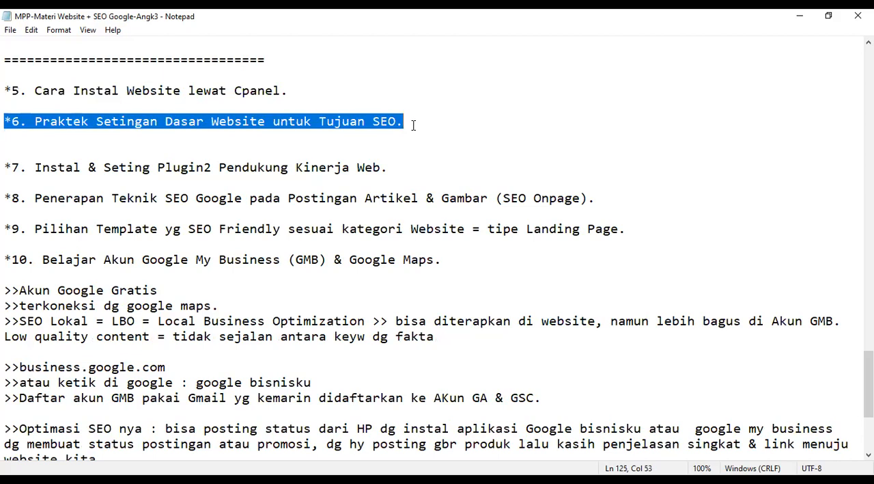
Add the line "Login ke Web :" directly under the topic 6 heading, followed by a blank line
key("Right")
key("Return")
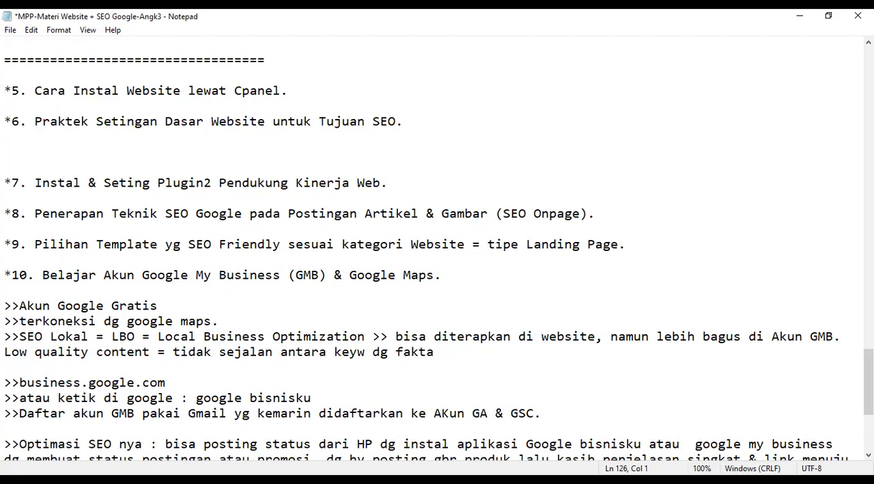
type("Login ke W")
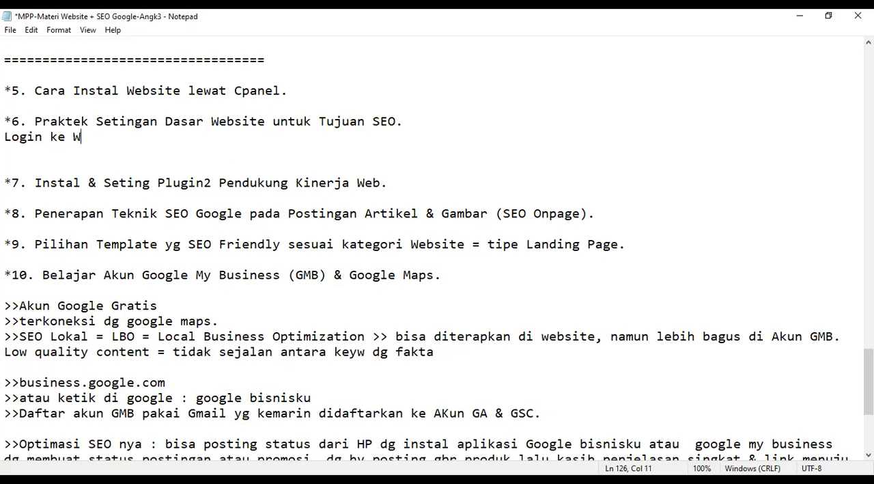
type("eb :")
key("Return")
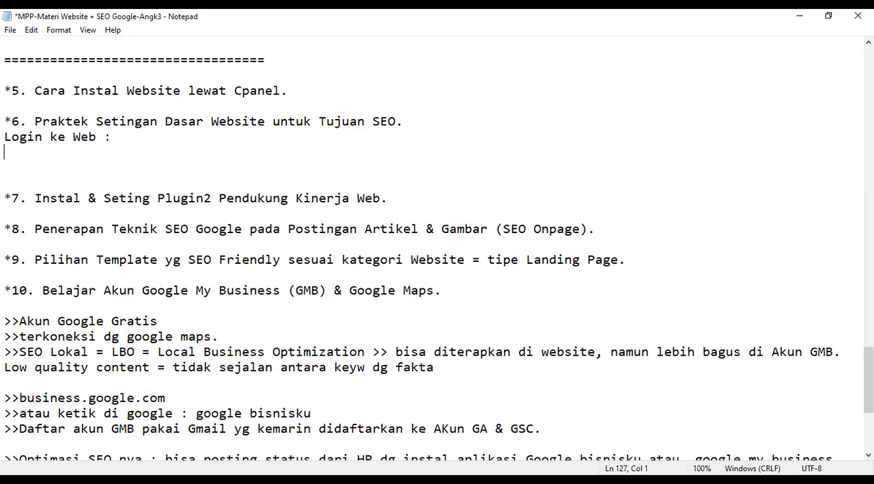
key("Return")
Write the login address "namaweb.com/wp-admin" below the blank line under "Login ke Web :"
type("nama")
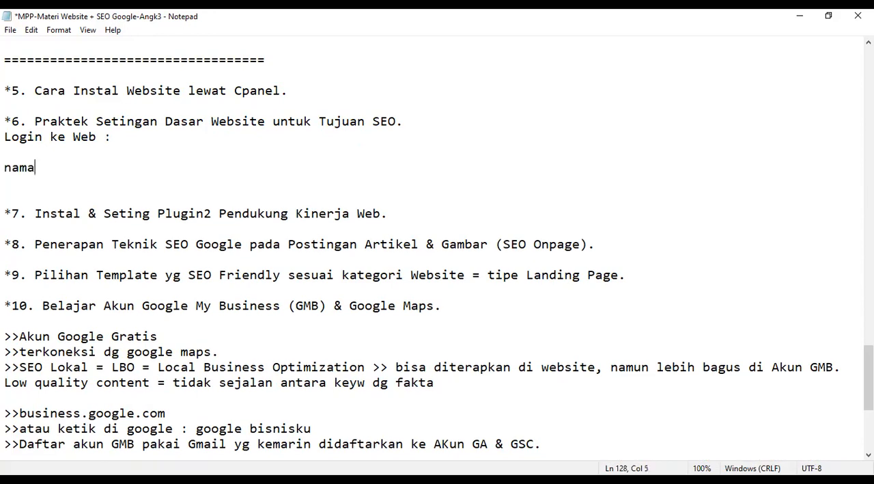
type("web.com/wp-admi")
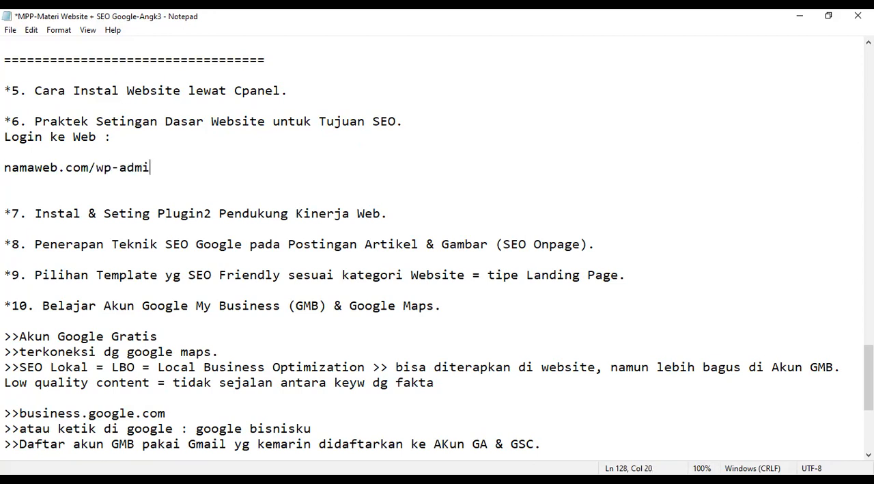
type("n")
Highlight the namaweb.com/wp-admin address and save the notes
key("shift+Left")
key("shift+Home")
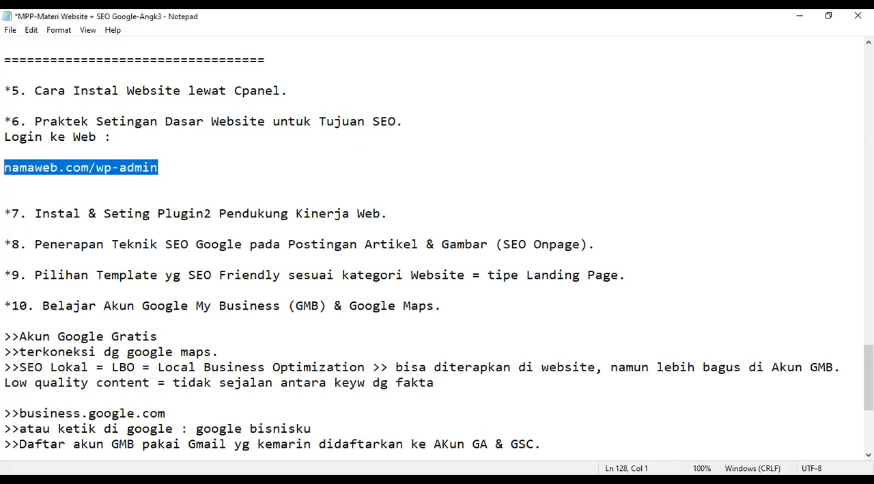
key("ctrl+s")
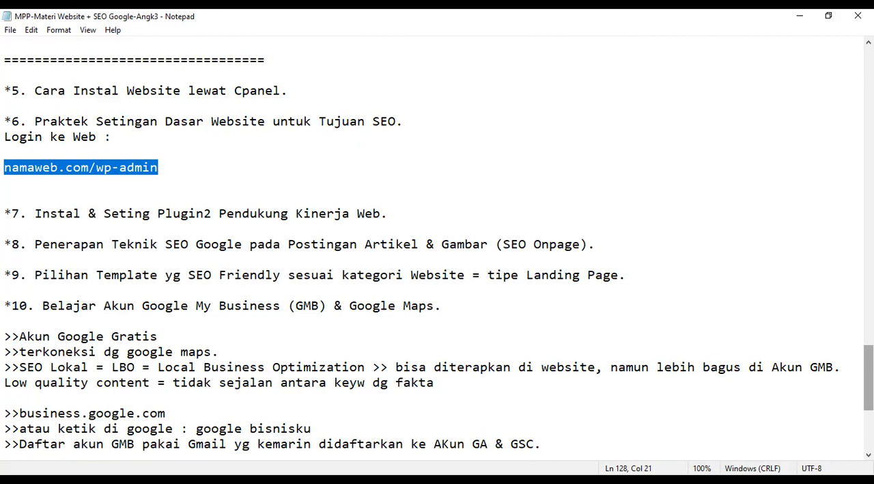
Highlight topic 6 with its login line, the topic 7 plugin line, and finally both topics together
scroll(350, 263, "down", 1)
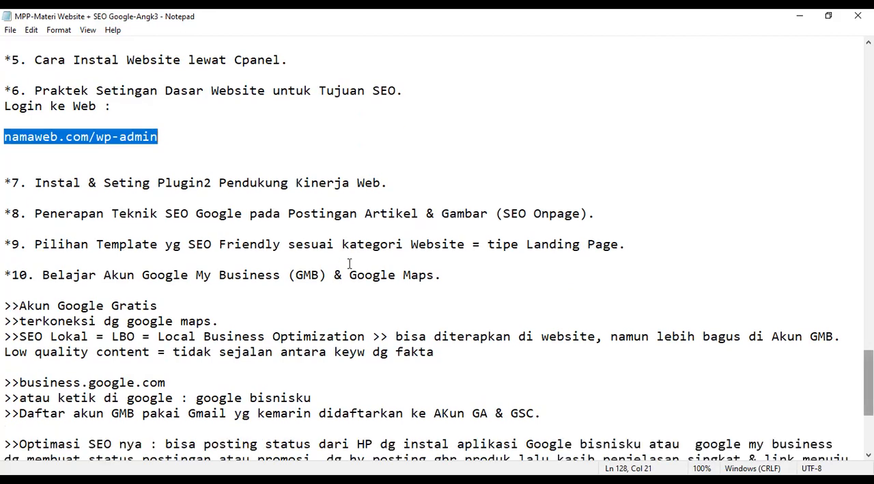
left_click(4, 90)
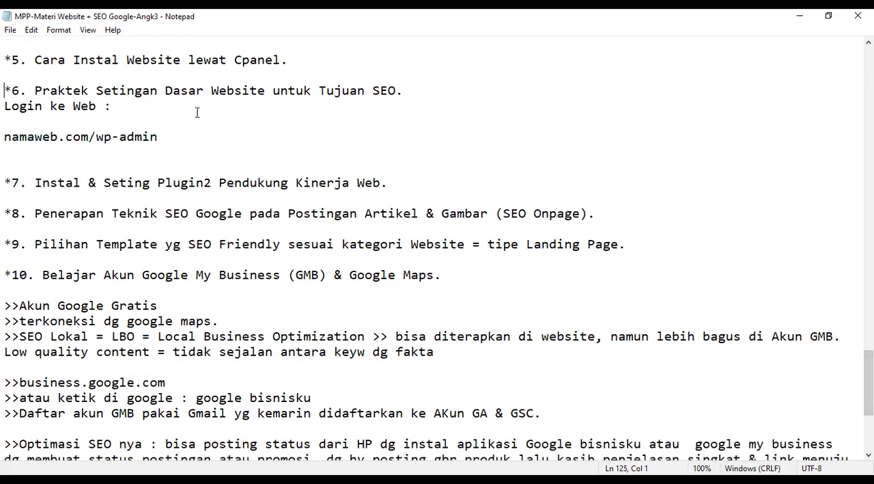
key("shift+Down")
key("shift+Down")
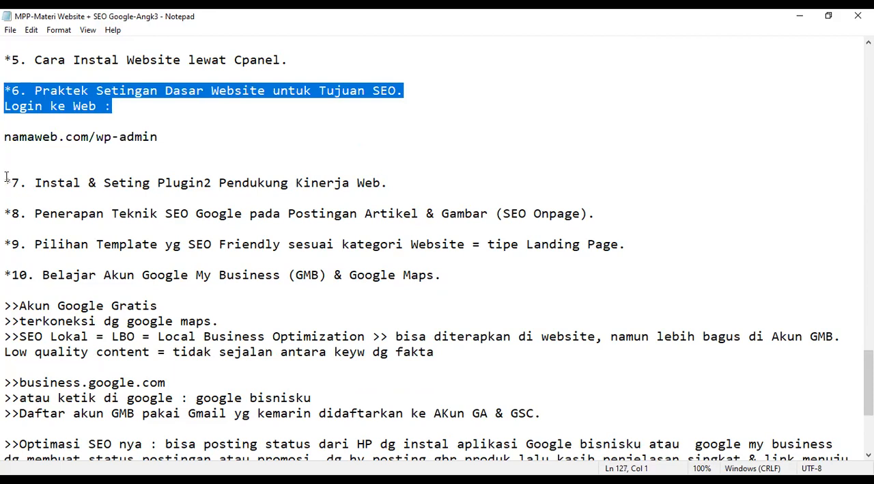
left_click_drag(5, 182, 462, 201)
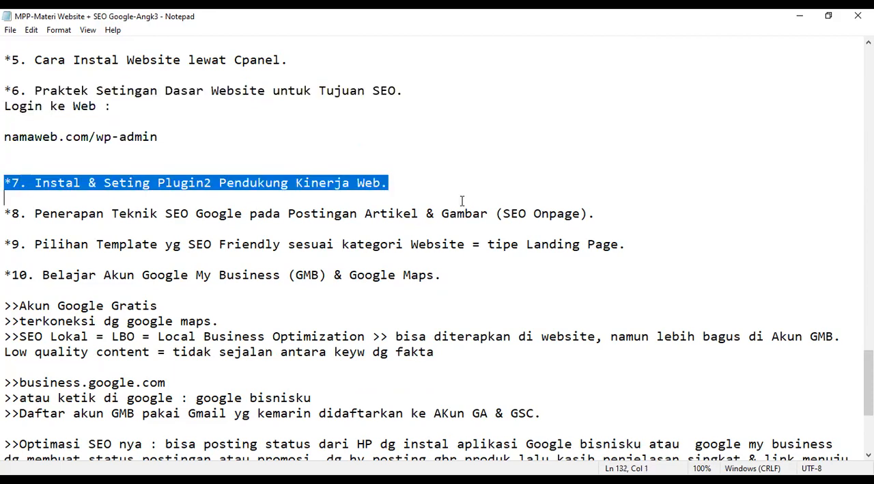
left_click(463, 201)
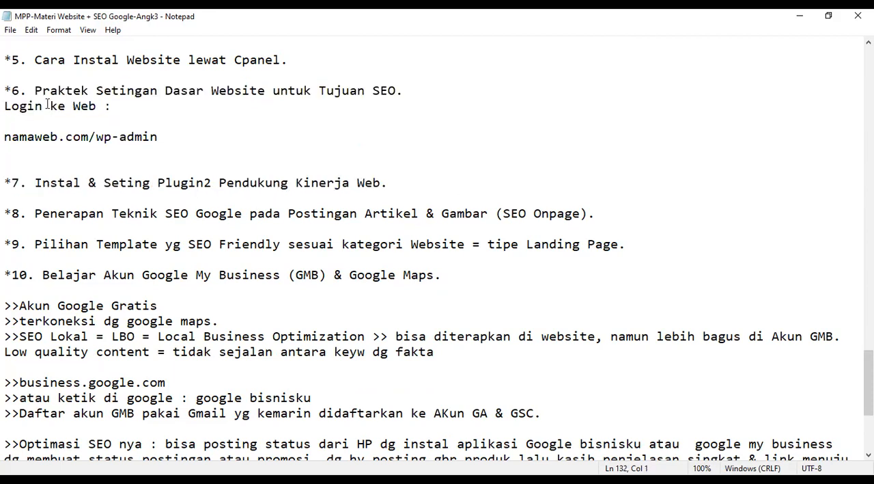
left_click_drag(6, 90, 388, 186)
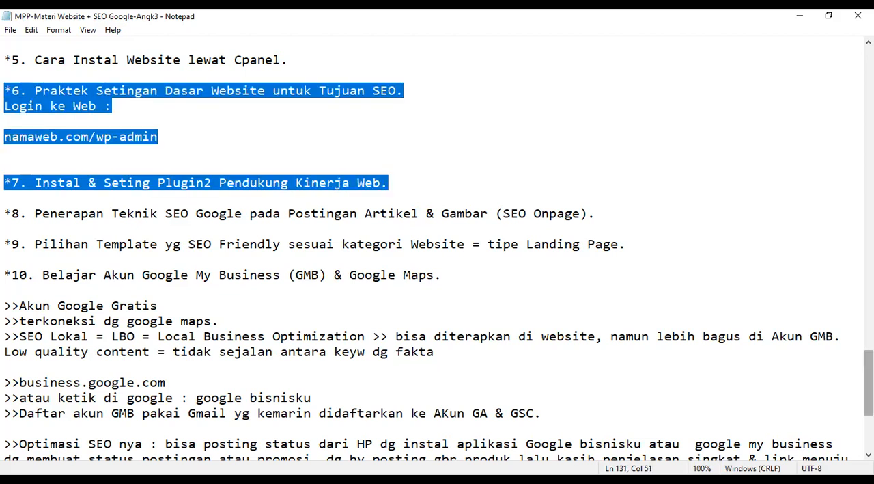
Highlight the topic 8 line on on-page SEO techniques and extend the highlight through the topic 9 template line
scroll(41, 89, "down", 1)
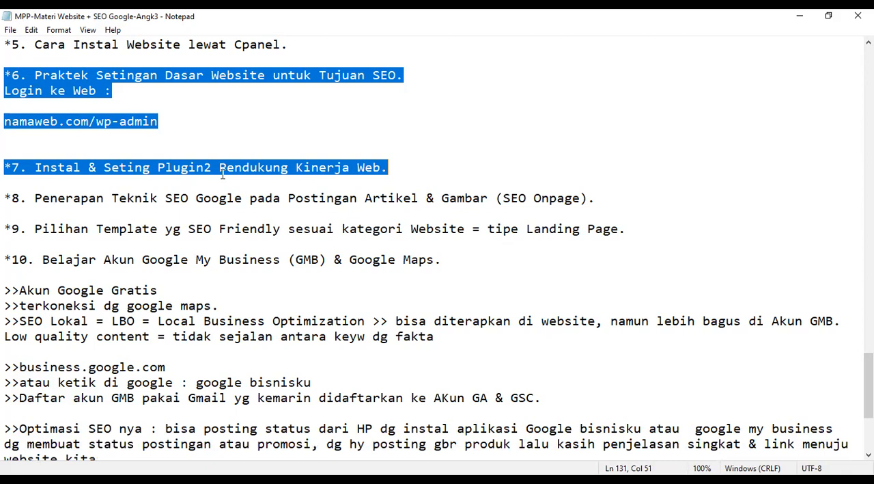
left_click(6, 198)
left_click(582, 210, "shift")
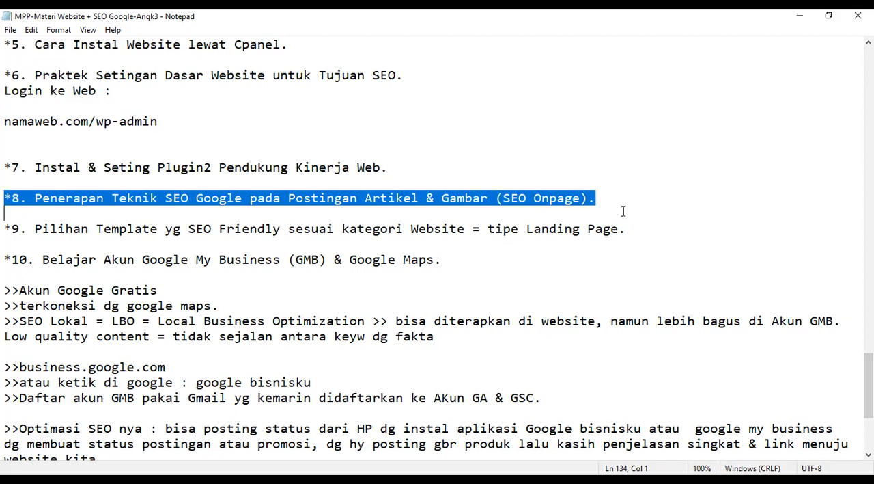
key("shift+Left")
left_click(627, 240, "shift")
key("shift+Left")
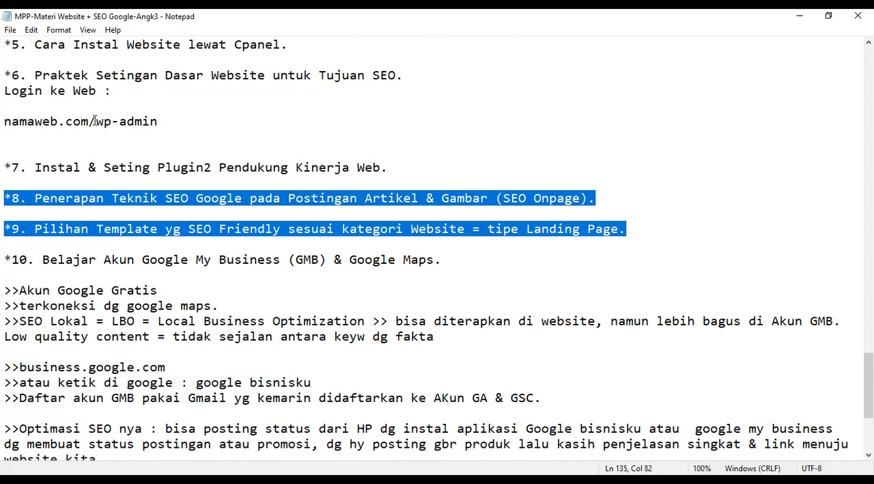
Highlight topics 6 through 9 as one block and bring the topic 10 Google My Business notes into view
left_click_drag(5, 78, 342, 230)
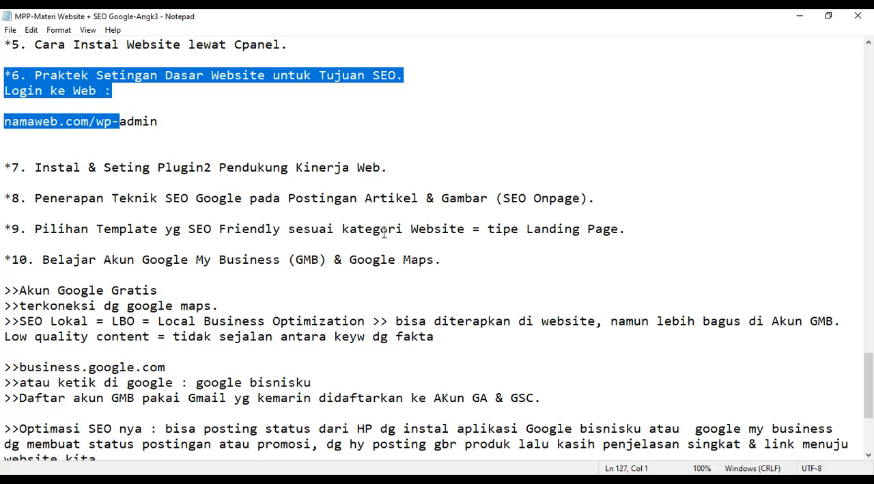
left_click(637, 233, "shift")
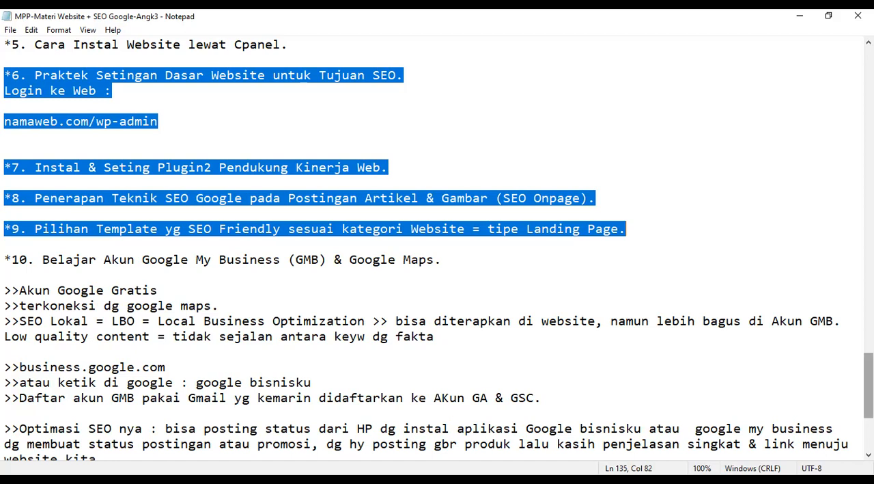
left_click_drag(868, 385, 868, 392)
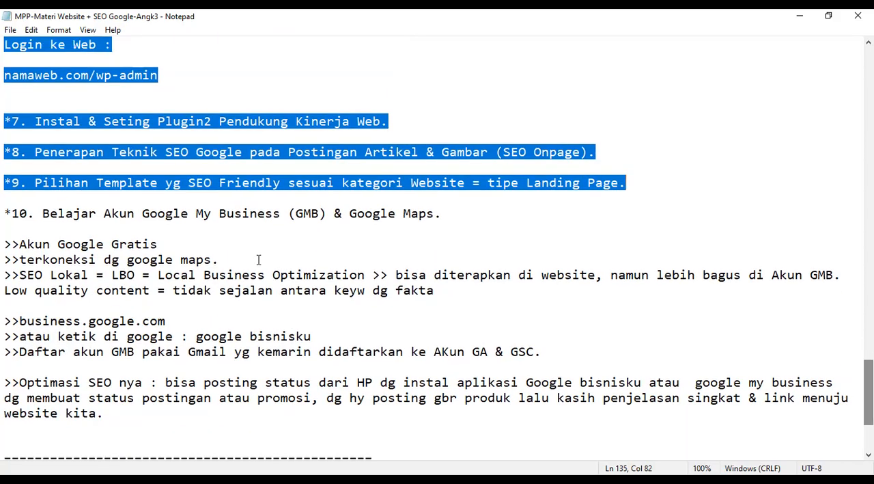
Highlight the topic 10 Google My Business line and extend the highlight through its notes to the SEO optimisation paragraph
double_click(8, 211)
left_click_drag(285, 213, 495, 210)
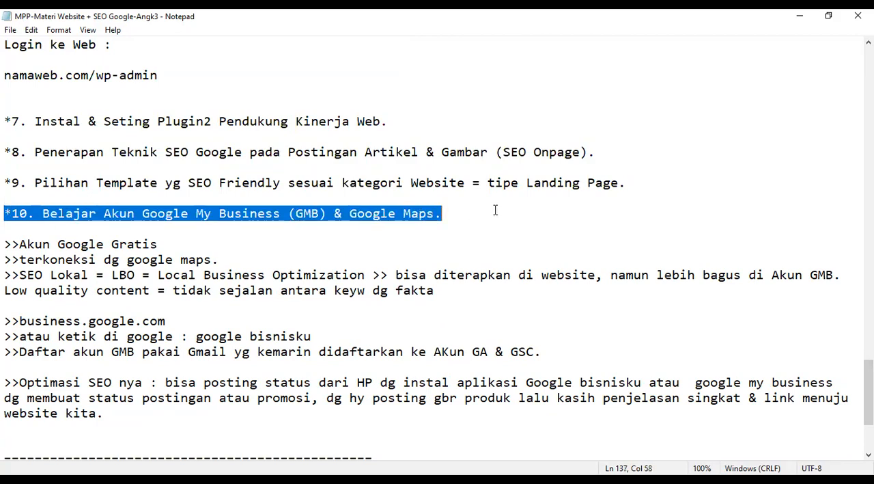
left_click(303, 239, "shift")
left_click(160, 217, "shift")
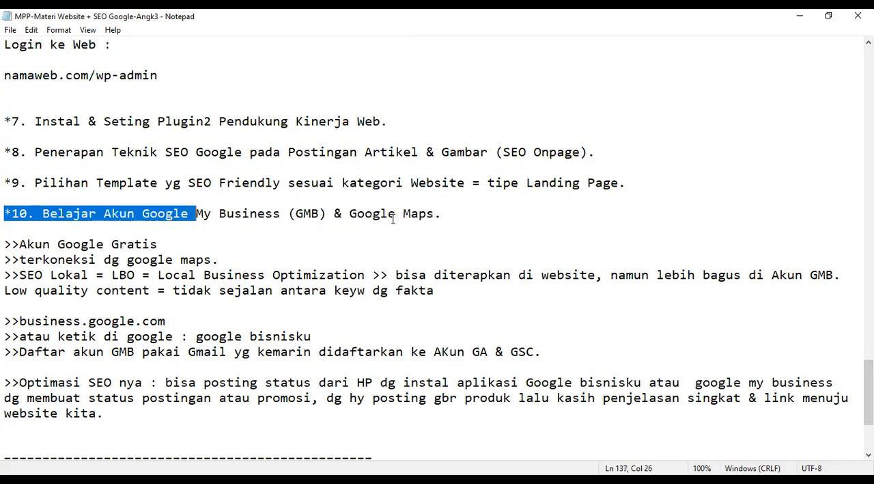
left_click(489, 207, "shift")
left_click(502, 280, "shift")
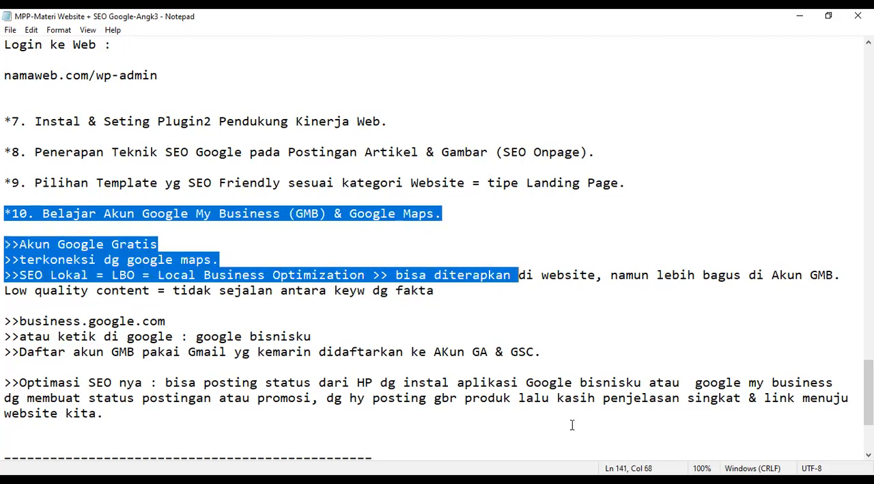
left_click(572, 424, "shift")
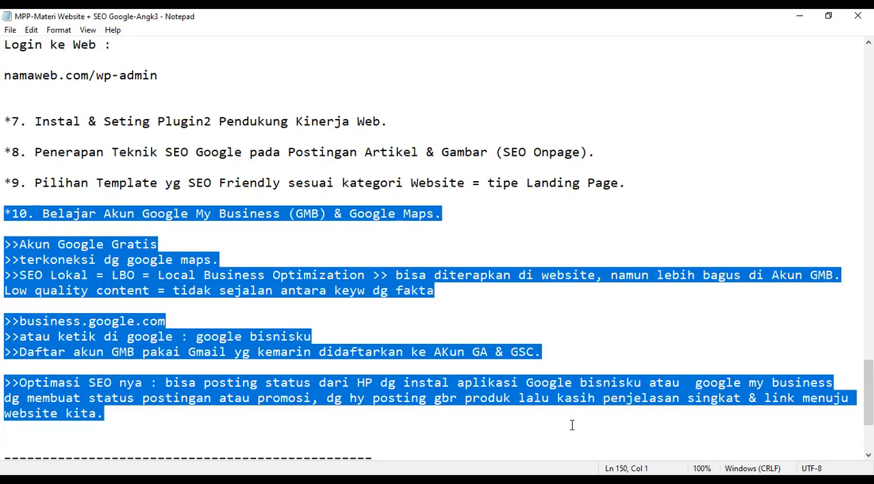
Highlight the topic 9 template line and extend the highlight back up through the topic 6 basic website settings line
key("shift+Left")
left_click(640, 179)
key("shift+Up")
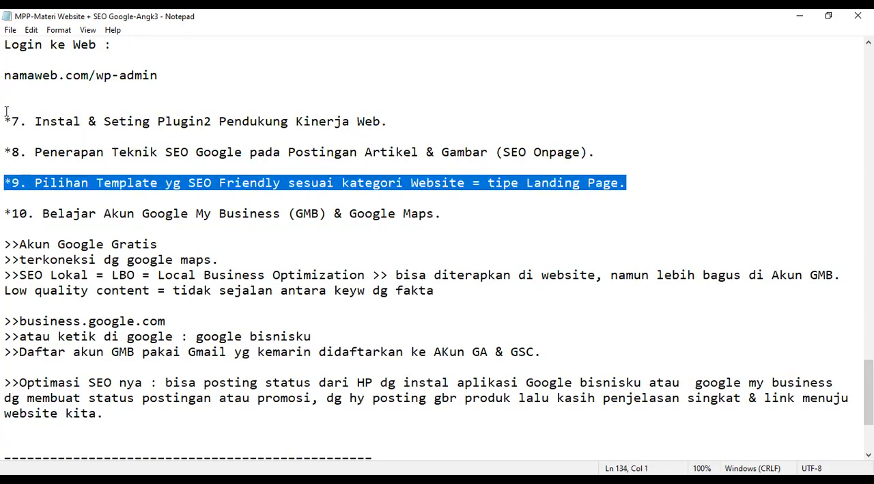
left_click(5, 77, "shift")
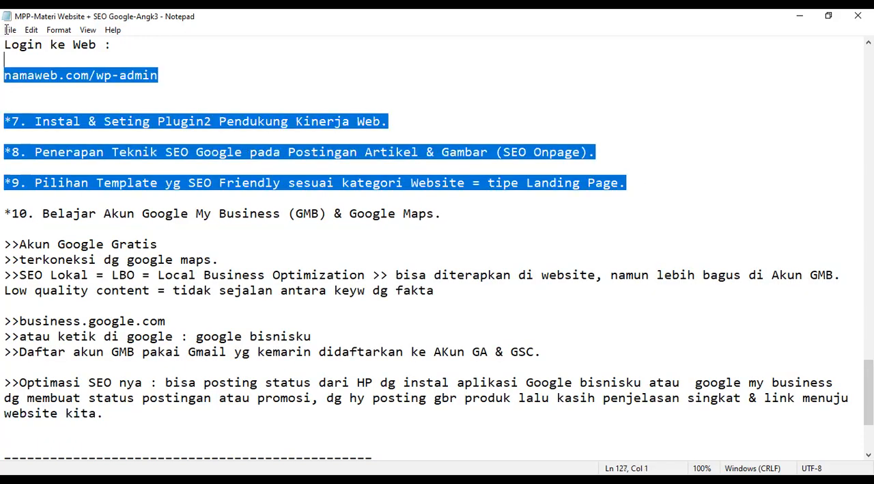
scroll(10, 205, "up", 3)
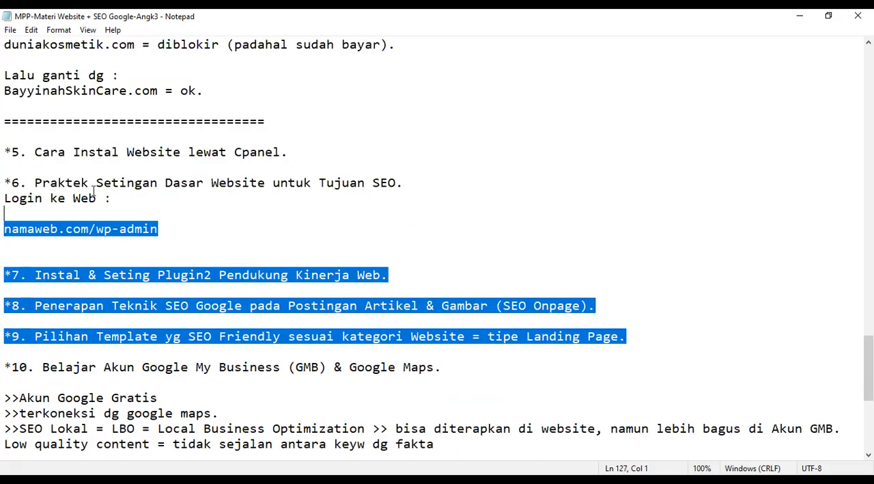
key("shift+Up")
key("shift+Up")
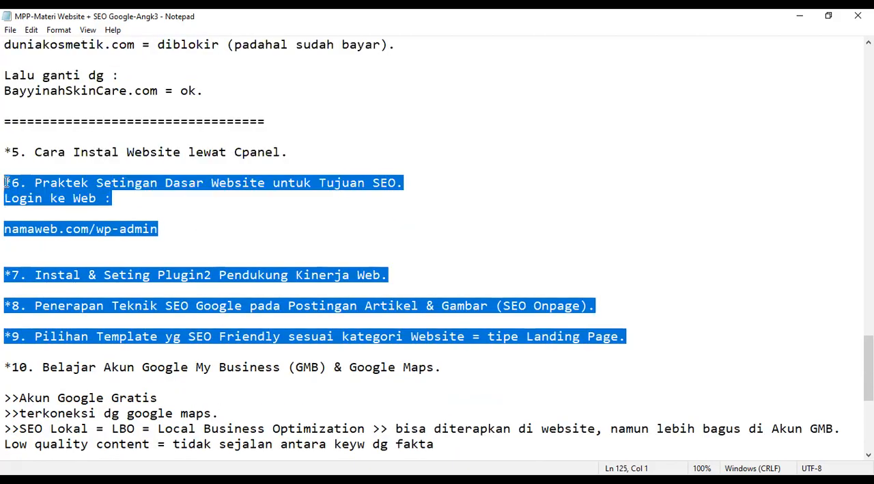
Shorten the highlight so it covers only topics 6 and 7, from basic website settings to supporting plugins
left_click(176, 230)
left_click_drag(196, 232, 401, 283)
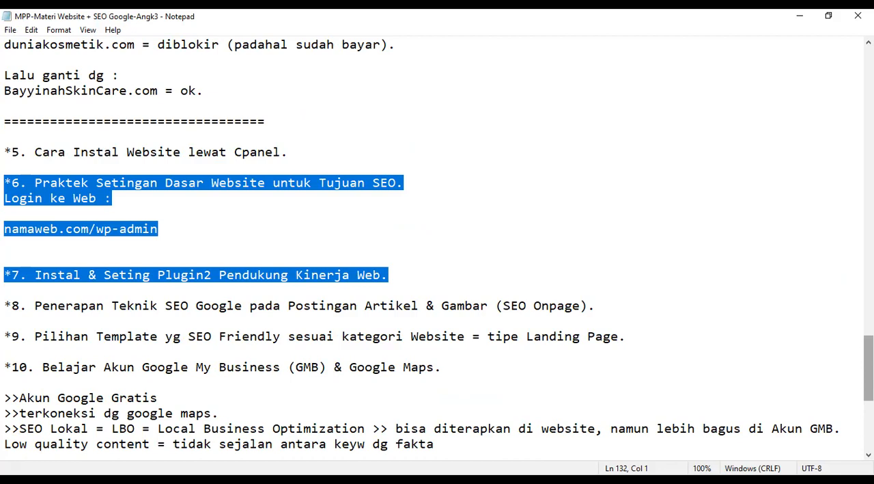
scroll(437, 246, "down", 1)
scroll(437, 250, "up", 1)
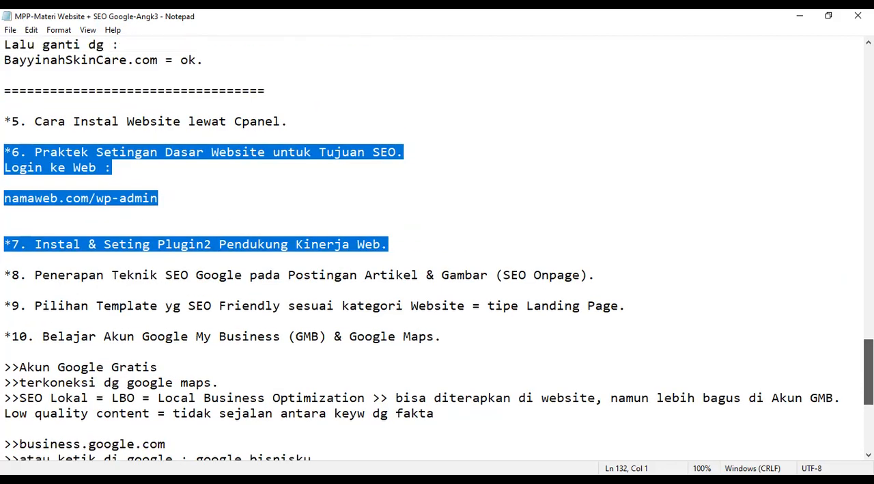
scroll(578, 319, "down", 1)
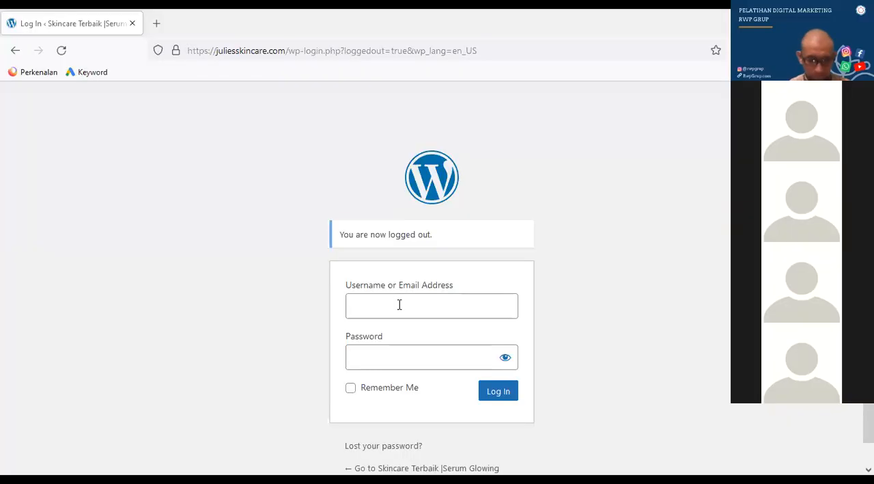
Try to log in to the juliesskincare.com WordPress site with the second saved username and its stored password
left_click(406, 302)
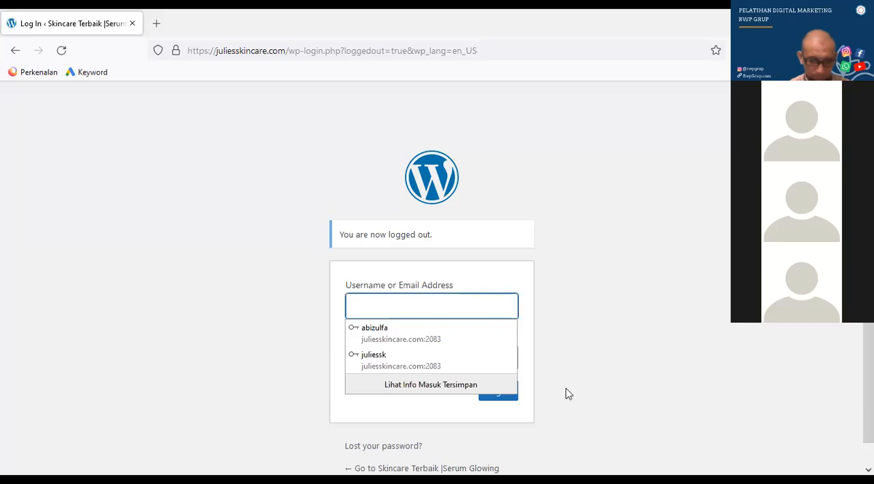
left_click(540, 406)
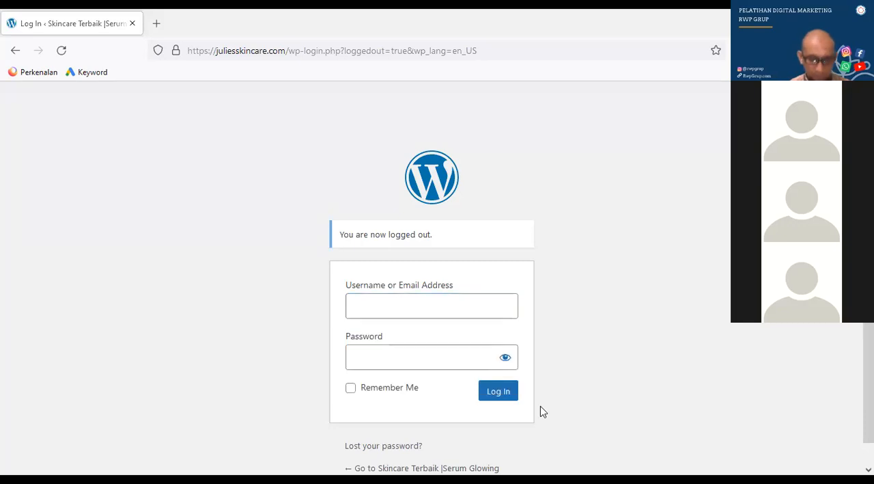
left_click(412, 308)
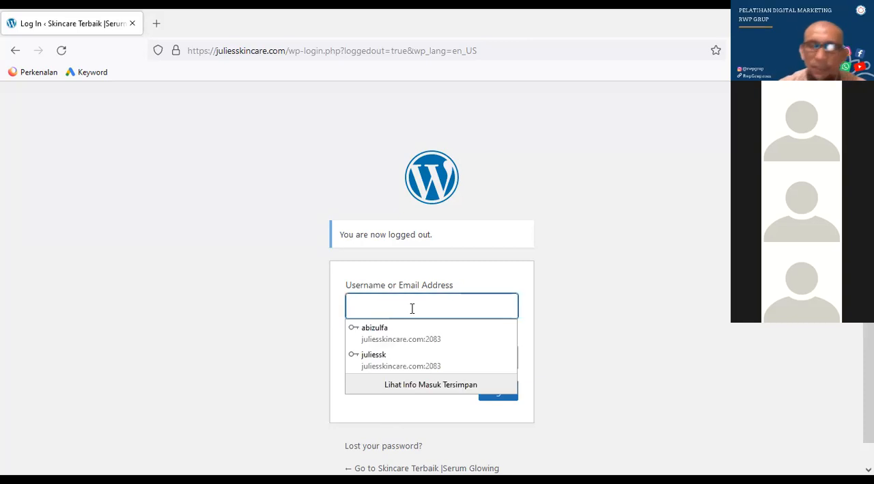
left_click(617, 307)
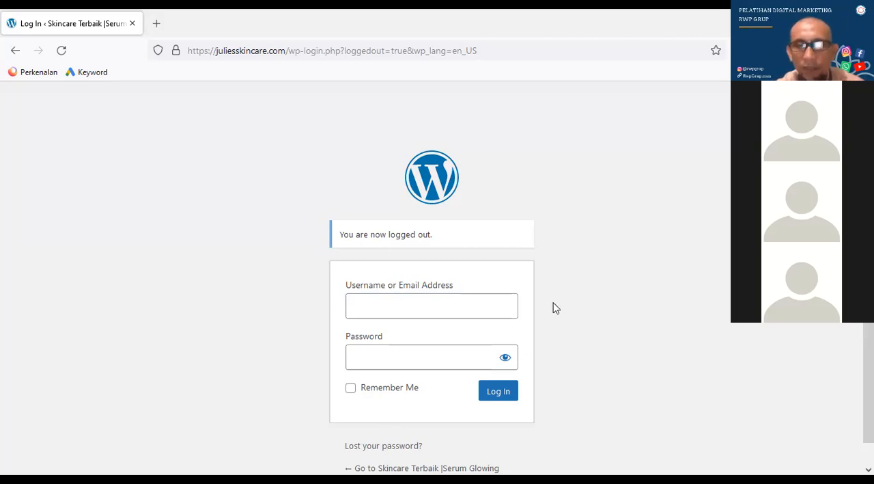
left_click(464, 309)
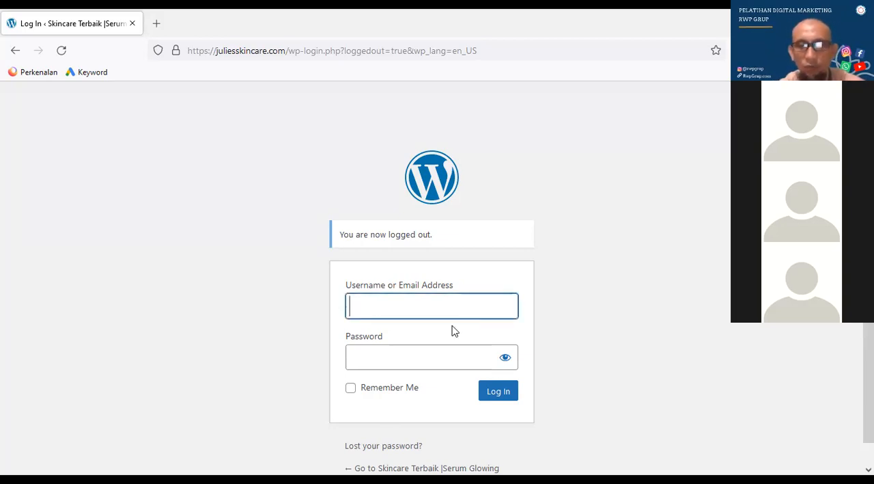
left_click(428, 359)
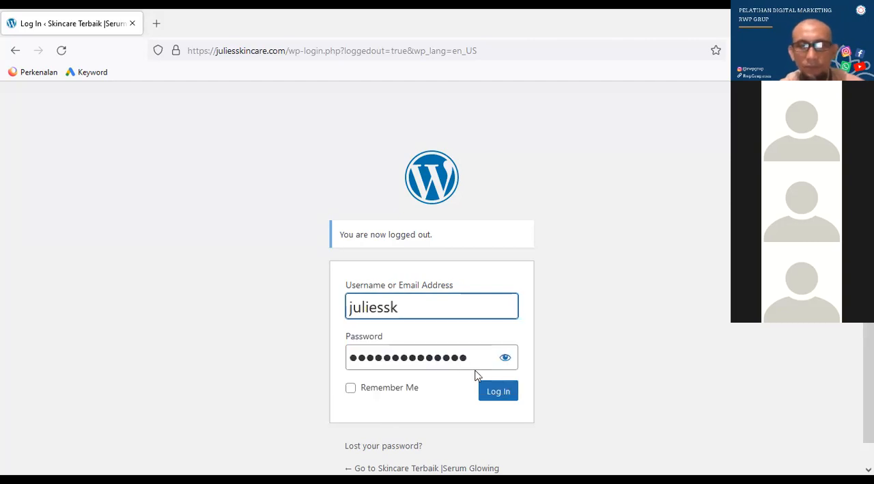
left_click(503, 397)
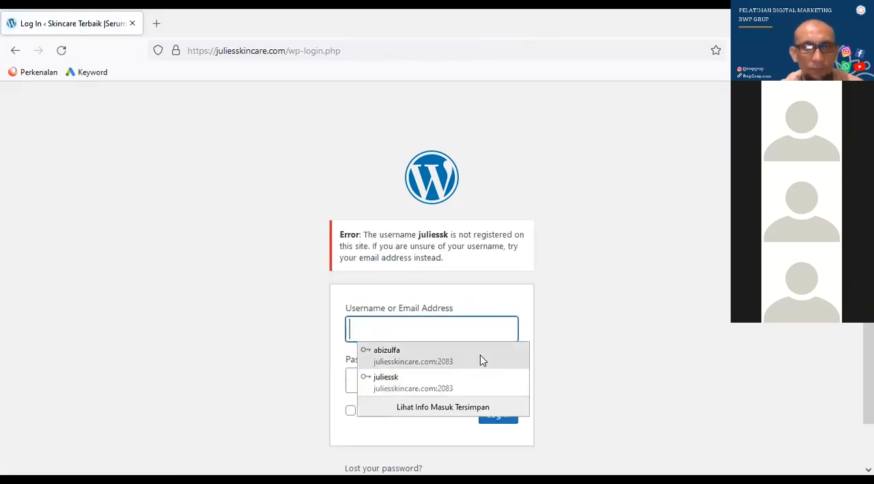
Log in to the WordPress dashboard with the first saved username and its stored password
key("Return")
left_click(500, 415)
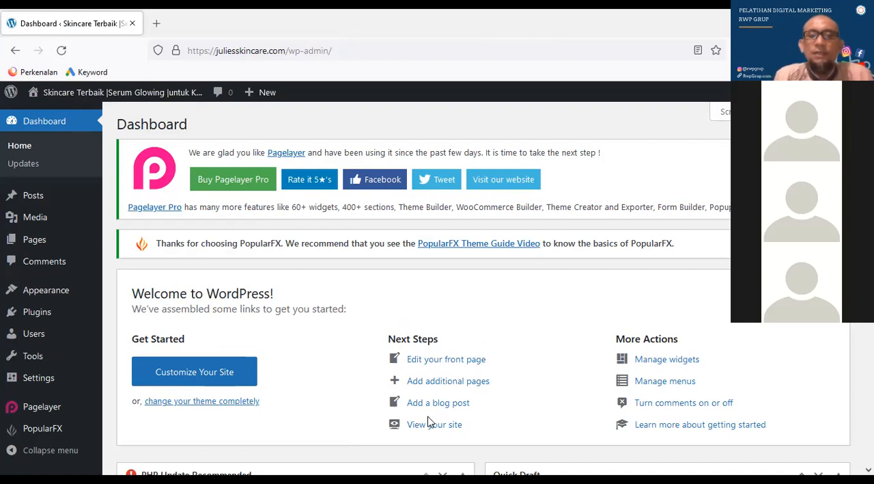
Open the General Settings page of the WordPress site
mouse_move(60, 318)
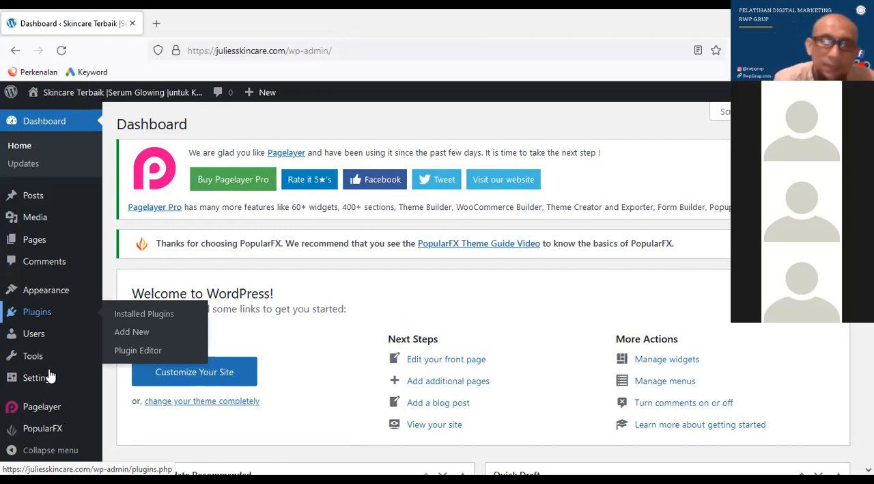
mouse_move(48, 385)
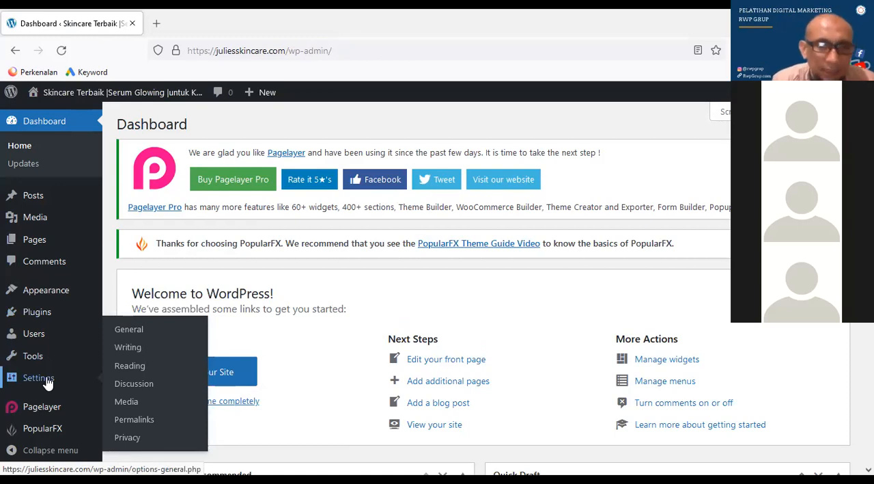
left_click(158, 335)
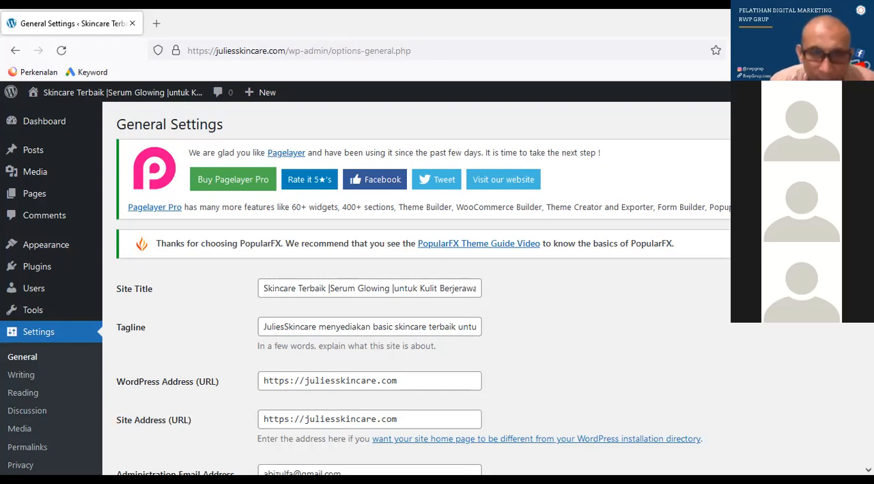
Review the General Settings from site title, tagline and addresses down to membership, language, timezone and date format
scroll(416, 287, "down", 2)
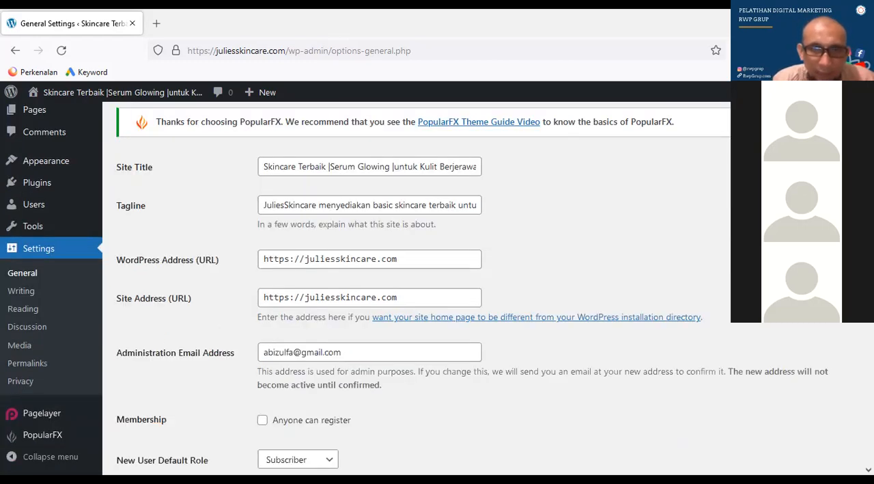
scroll(473, 288, "down", 1)
scroll(473, 288, "down", 1)
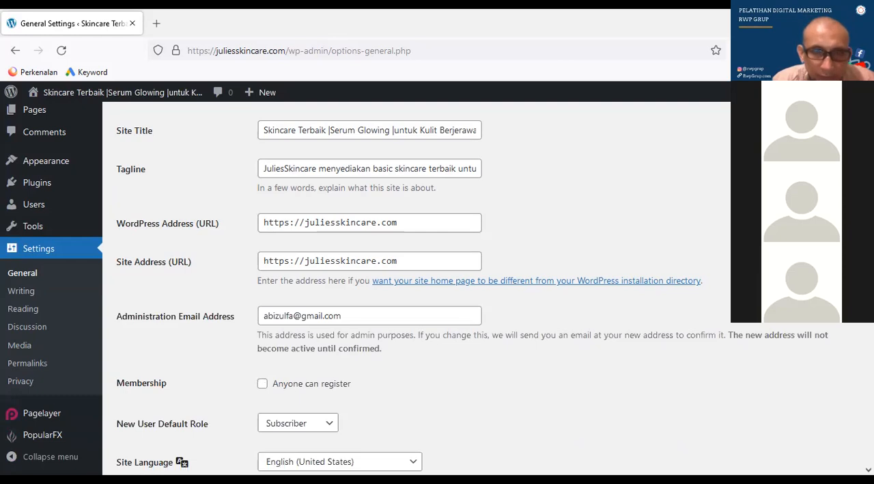
scroll(649, 259, "down", 1)
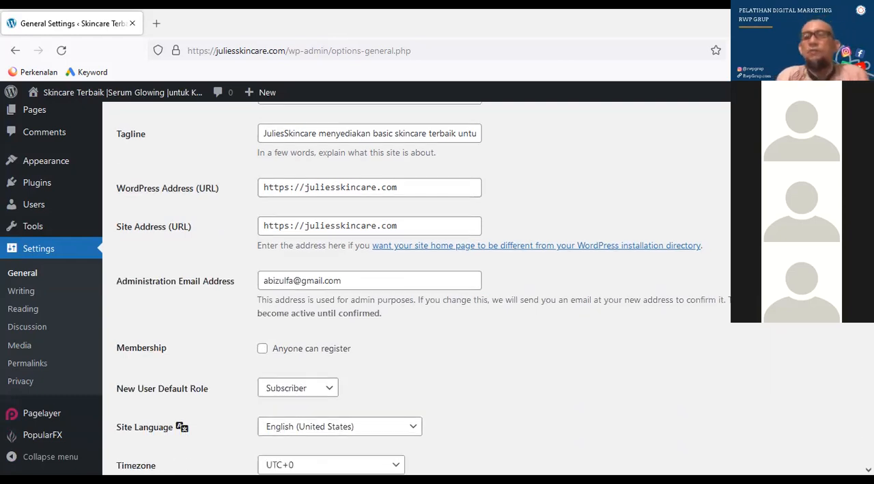
scroll(649, 259, "down", 1)
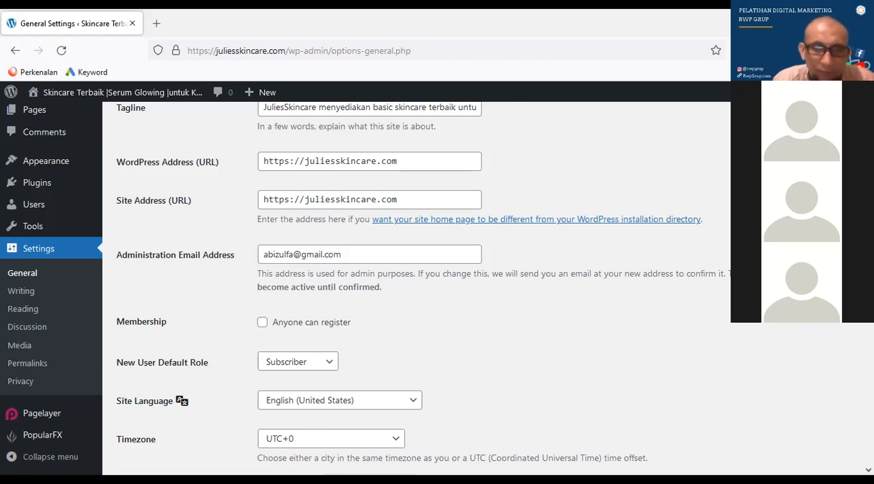
scroll(421, 282, "down", 1)
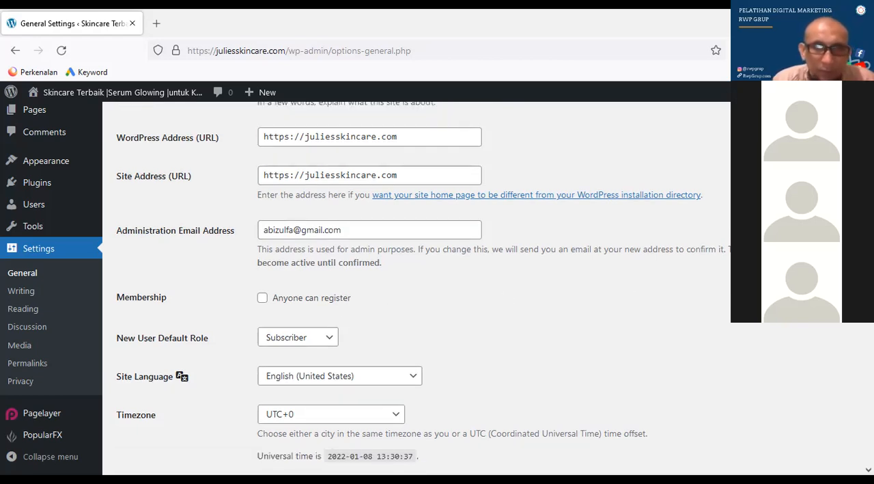
scroll(416, 287, "down", 3)
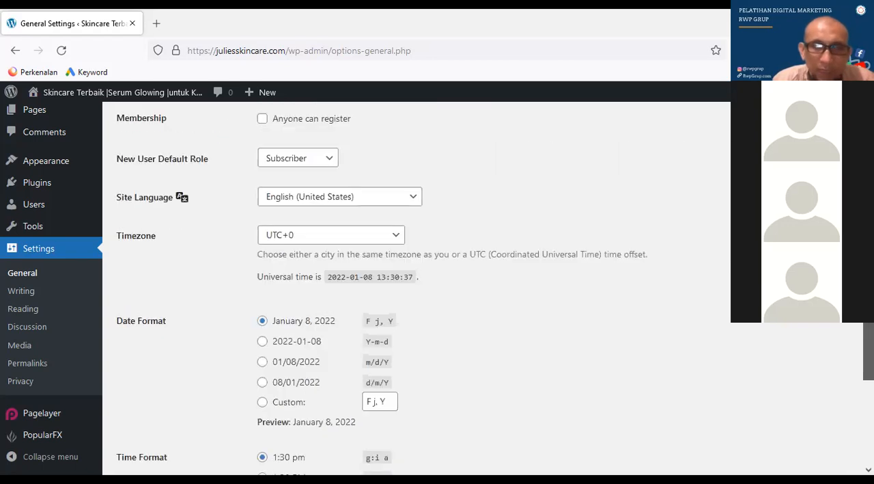
scroll(417, 287, "down", 1)
left_click_drag(868, 355, 868, 347)
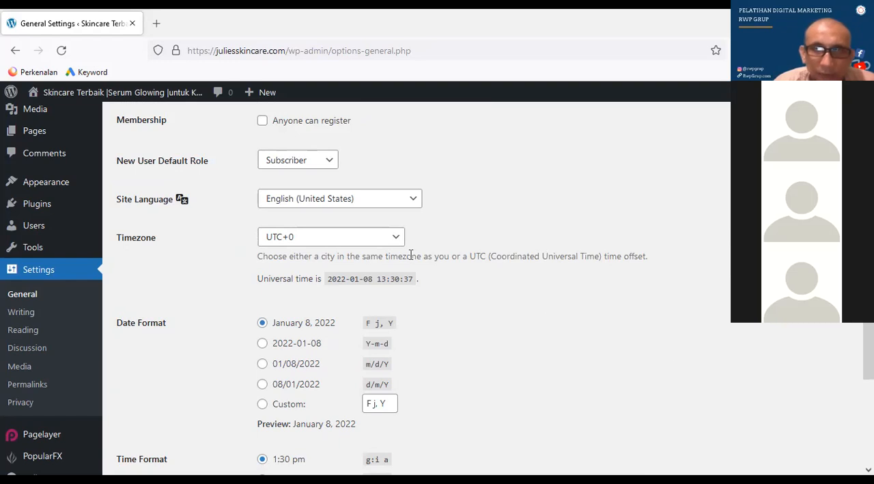
Look through the Timezone list, from the UTC offsets back to the European, Indian and Pacific city groups
left_click(396, 239)
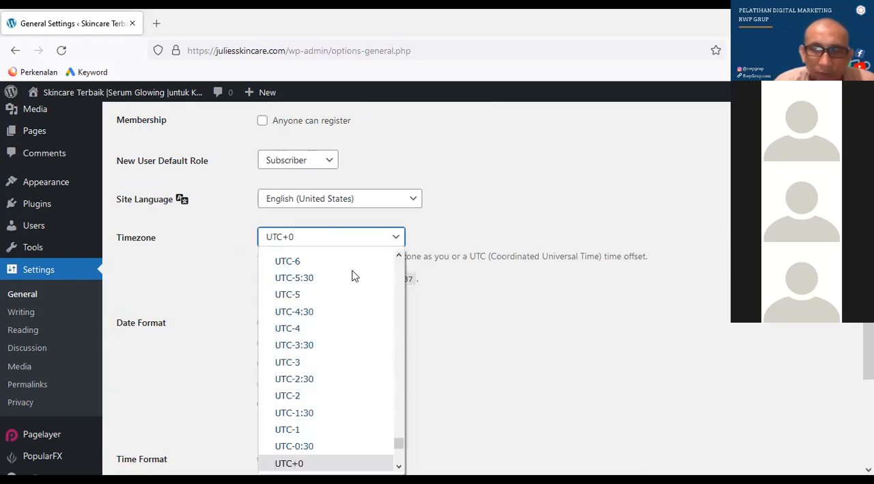
scroll(345, 254, "up", 1)
left_click(336, 239)
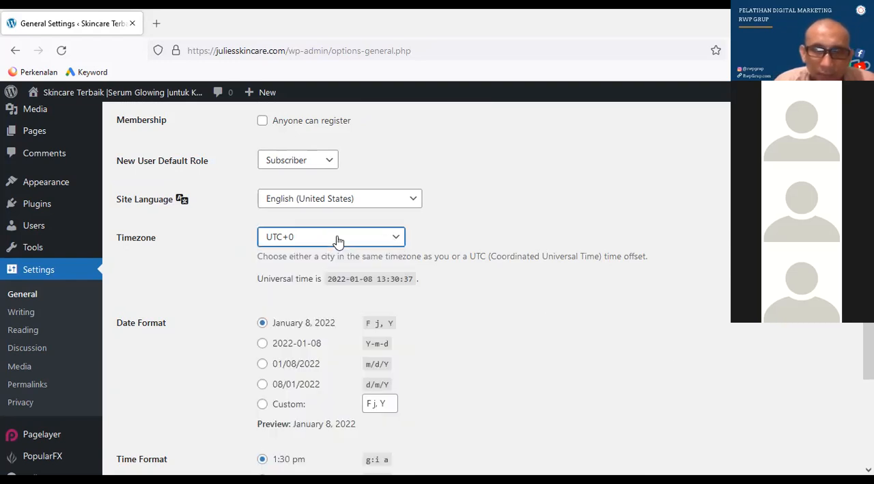
left_click(294, 243)
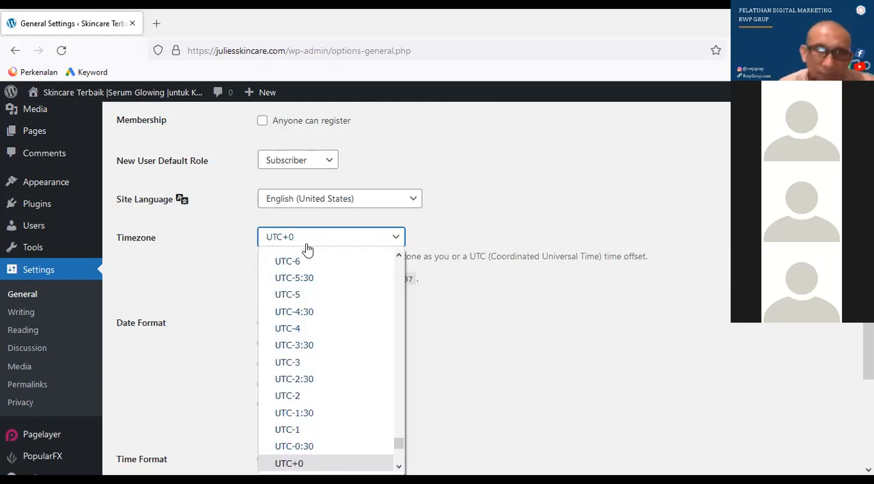
left_click(399, 414)
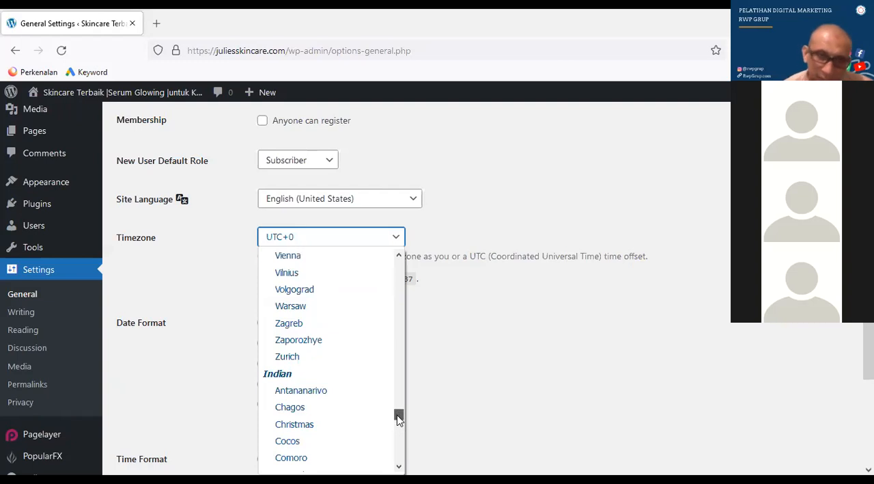
scroll(398, 417, "down", 4)
scroll(396, 362, "up", 1)
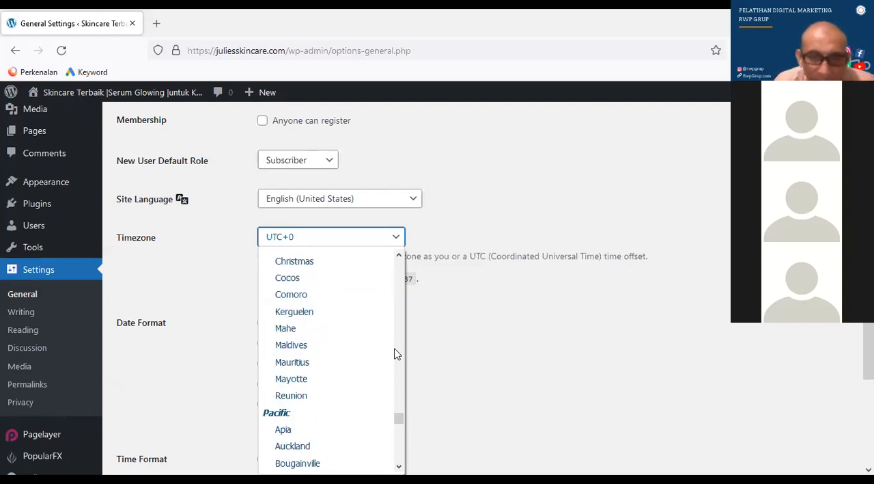
scroll(399, 339, "up", 3)
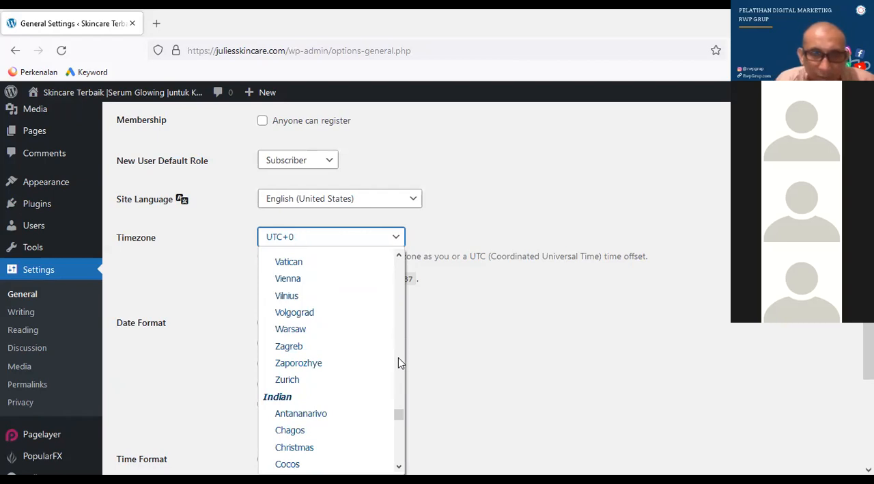
Try to find an Asian timezone in the Timezone list by searching for "asi" and going through the nearby entries
type("asi")
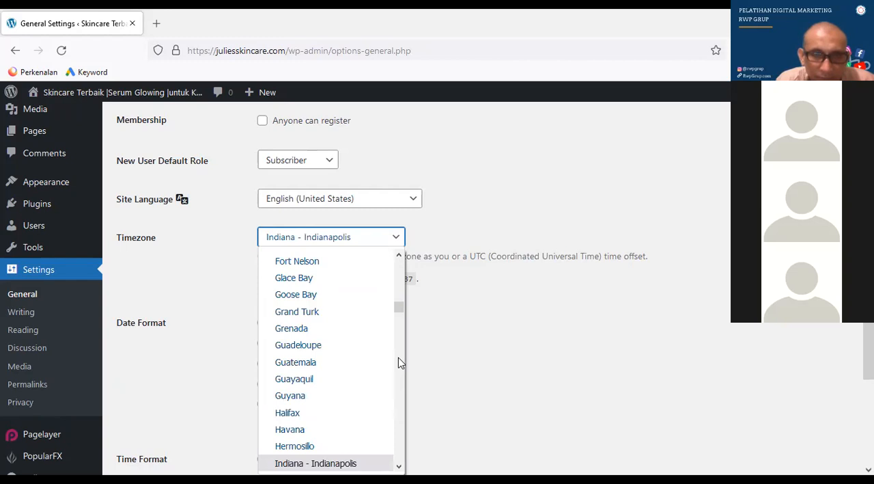
key("Down")
key("Down")
key("Down")
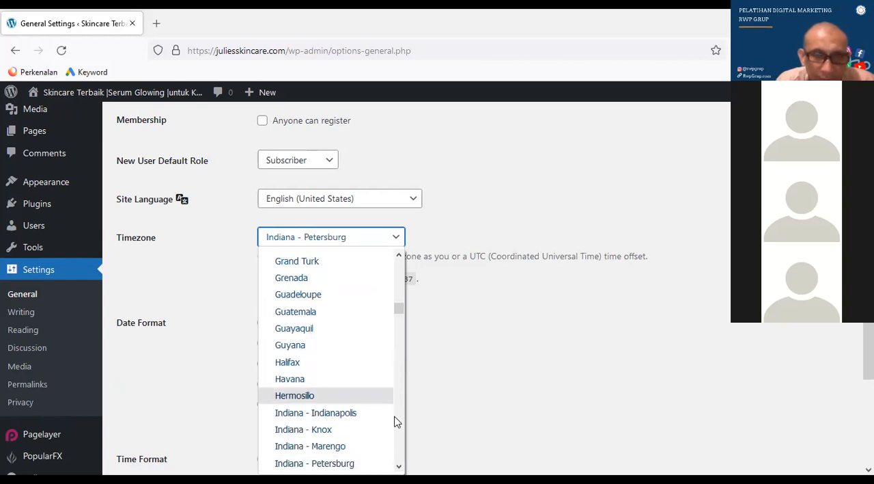
scroll(396, 422, "down", 3)
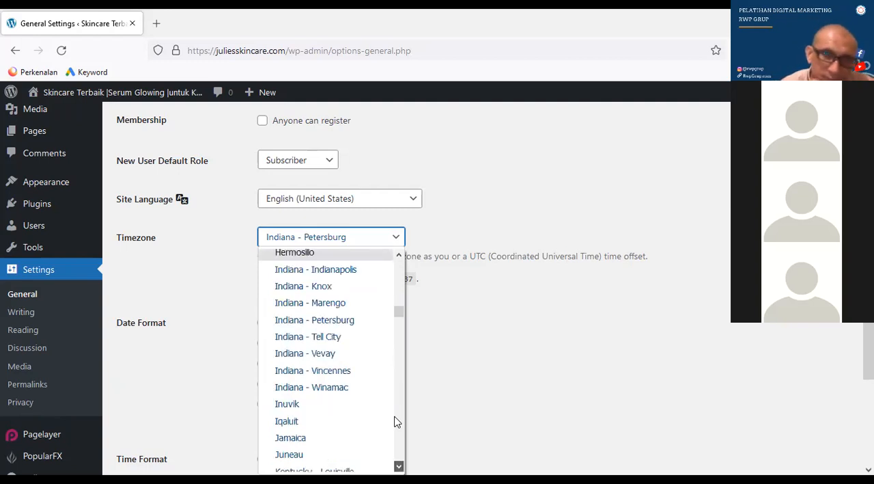
scroll(396, 421, "down", 2)
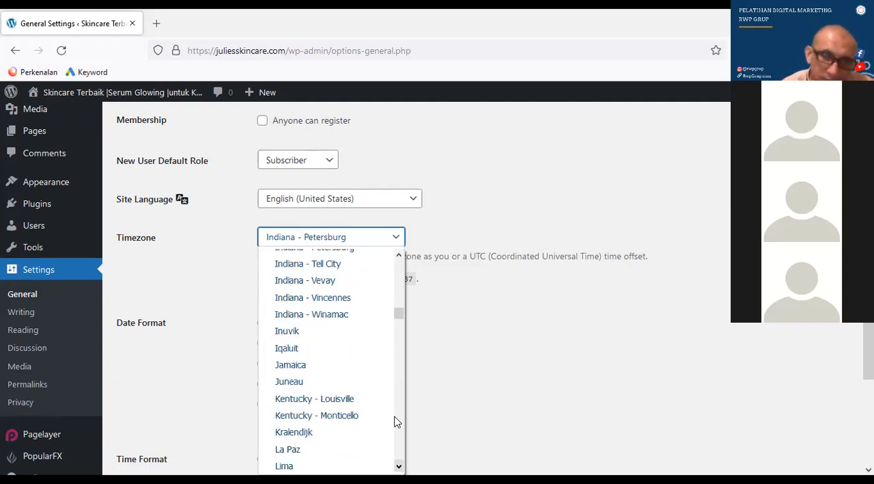
scroll(396, 422, "down", 1)
scroll(396, 422, "down", 2)
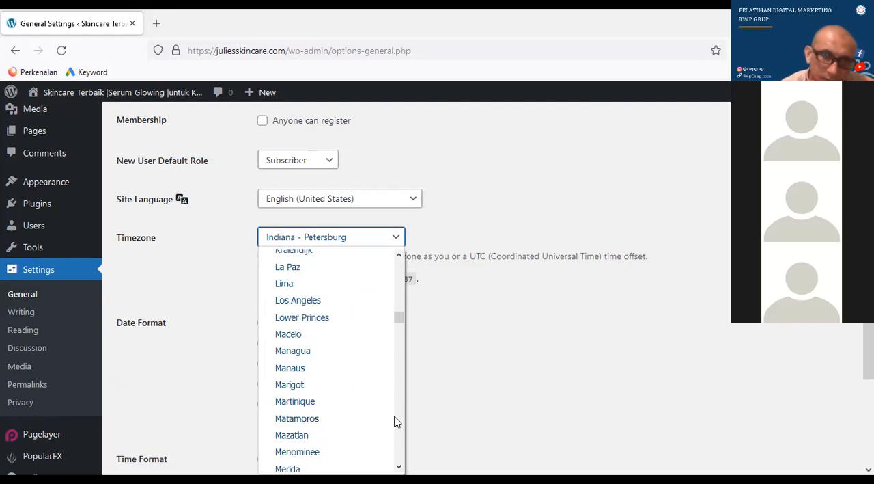
scroll(394, 383, "down", 3)
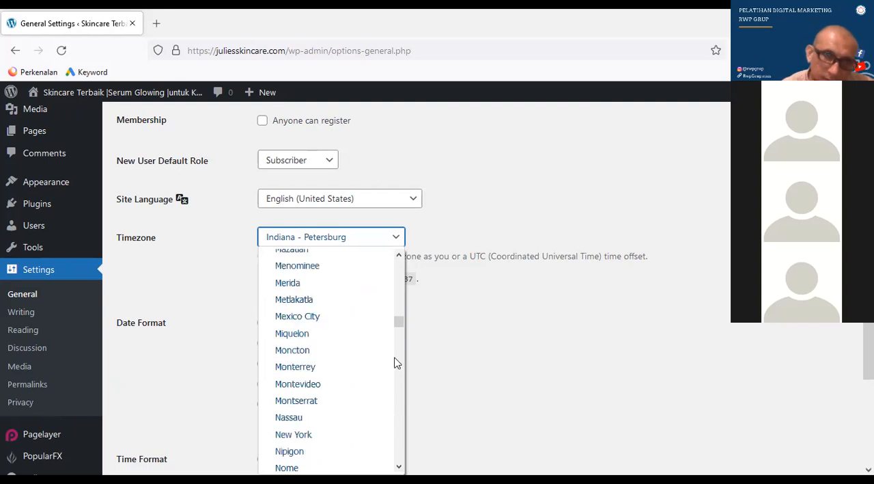
left_click(367, 240)
left_click(368, 239)
key("Down")
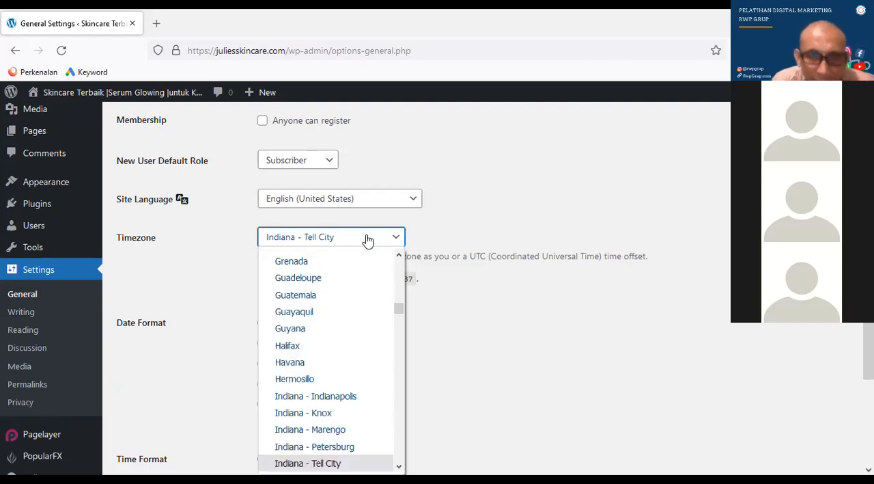
key("Down")
key("Down")
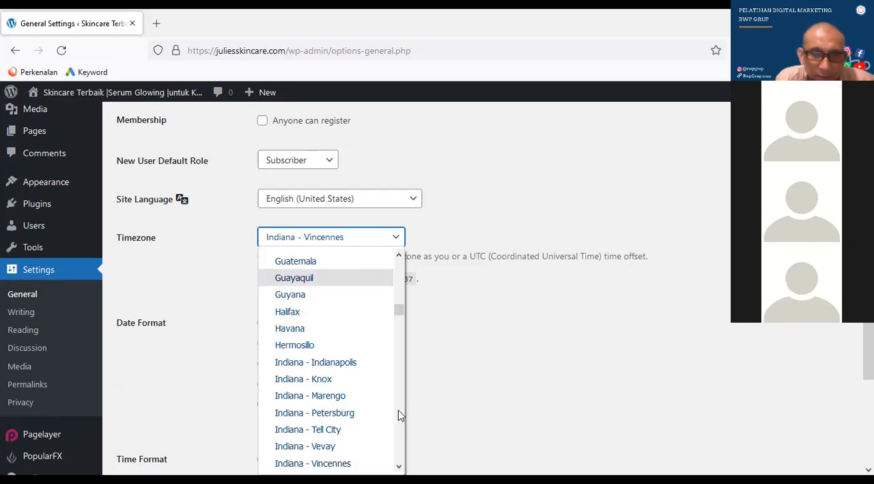
scroll(400, 415, "down", 3)
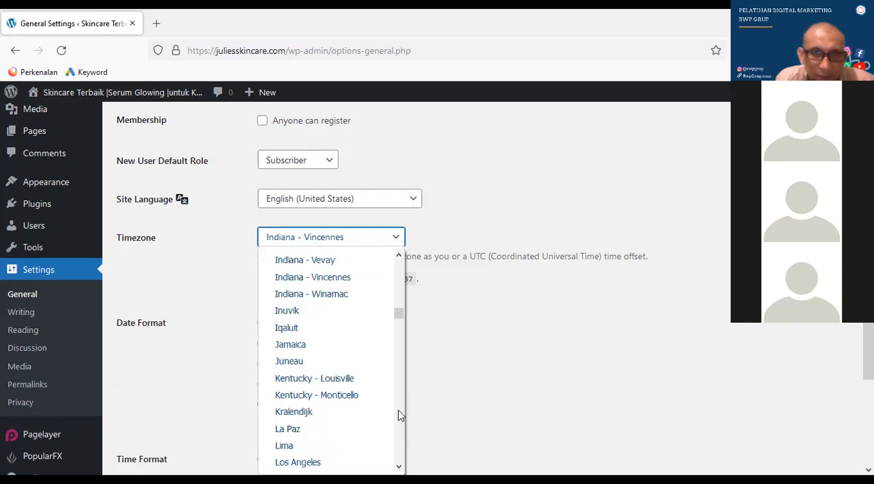
Set the site's timezone to Jakarta and save the General Settings
double_click(358, 242)
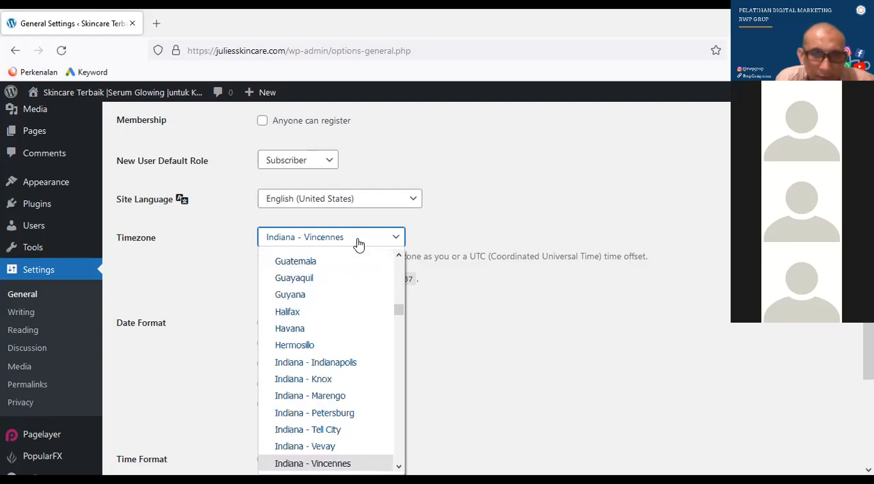
type("jak")
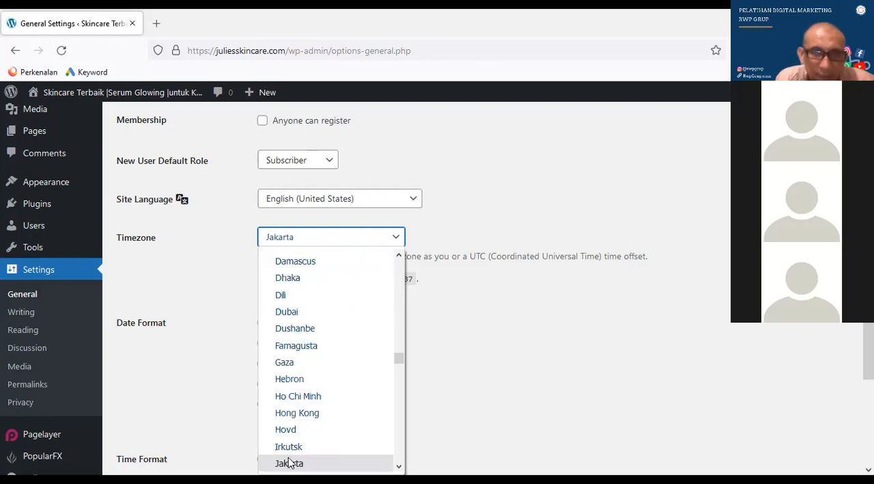
left_click(289, 462)
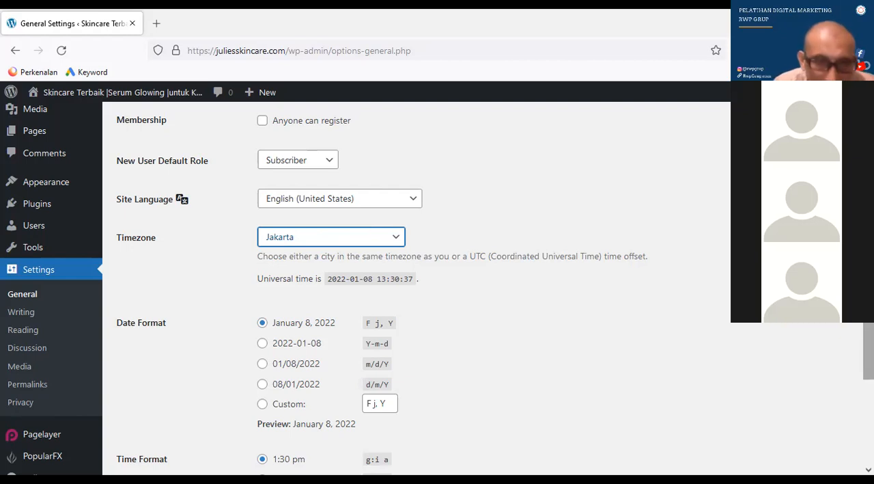
scroll(868, 352, "down", 1)
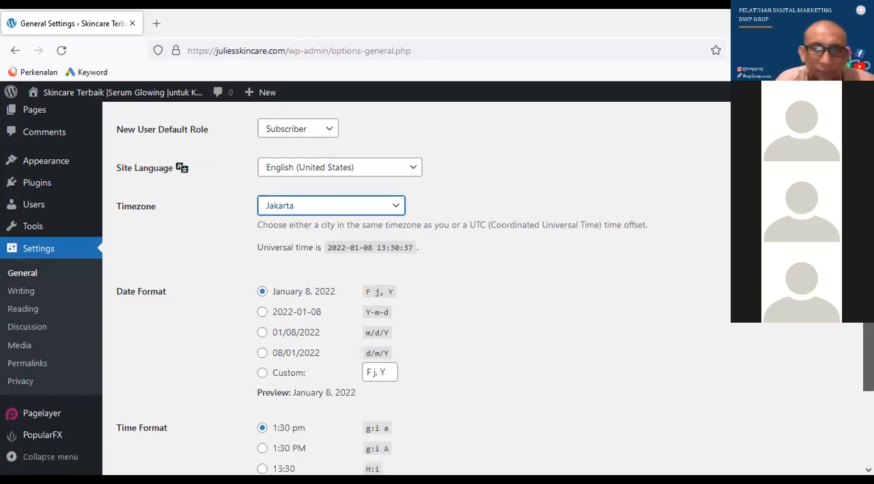
scroll(543, 392, "down", 5)
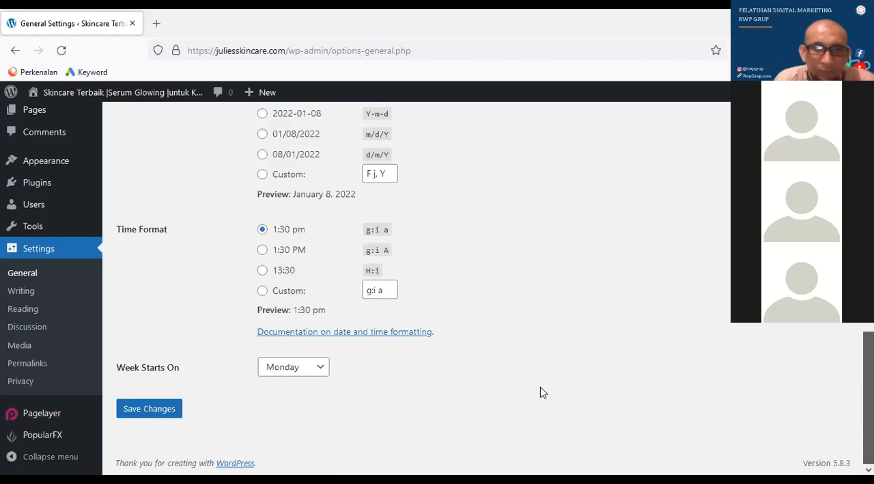
left_click(162, 418)
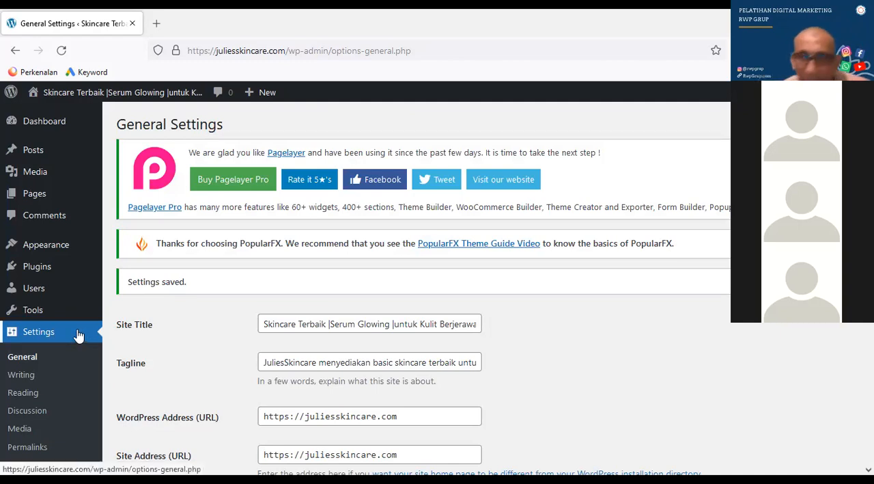
Open the Writing Settings and review the default post category, post format, Post via email and Update Services sections
left_click(68, 367)
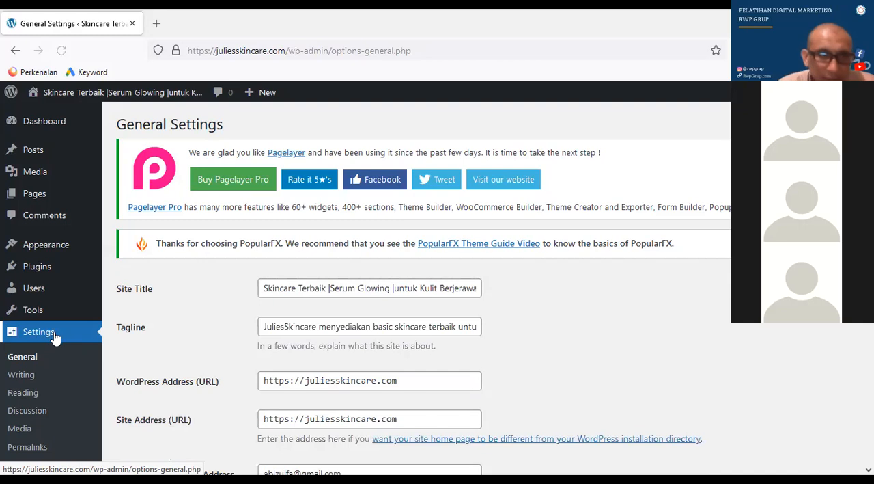
left_click(38, 377)
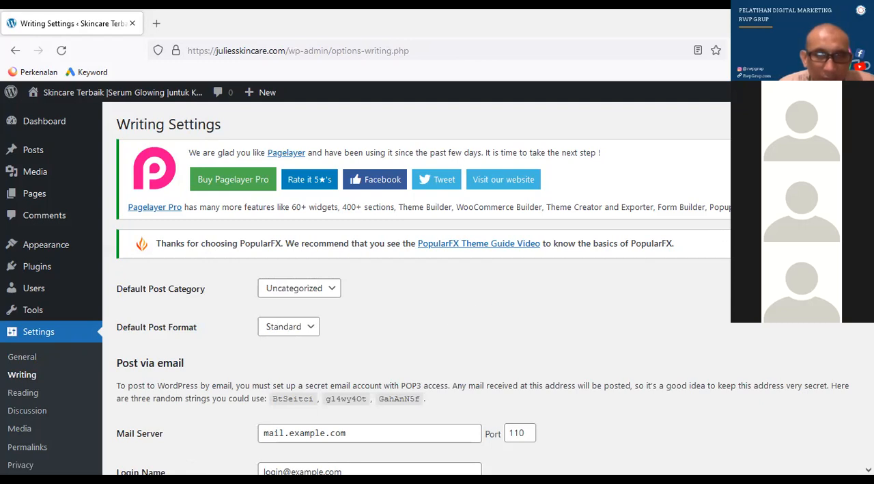
scroll(417, 288, "down", 1)
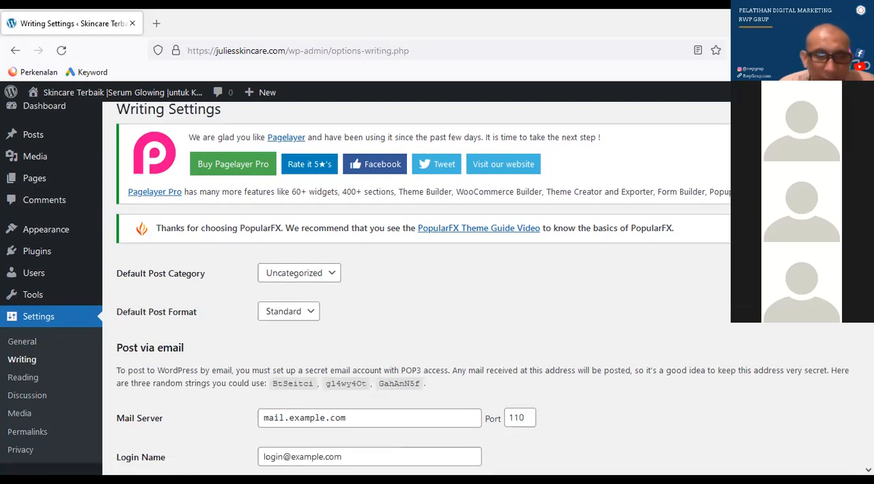
scroll(416, 288, "down", 2)
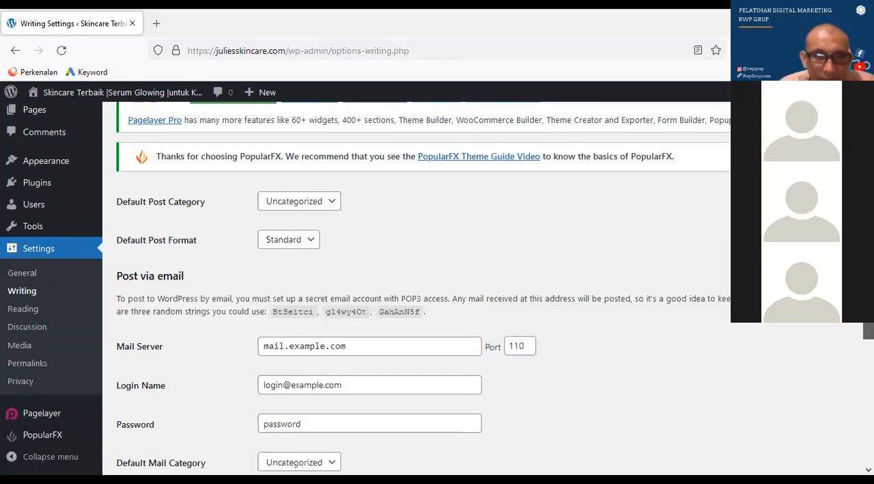
scroll(416, 289, "down", 2)
scroll(417, 288, "down", 1)
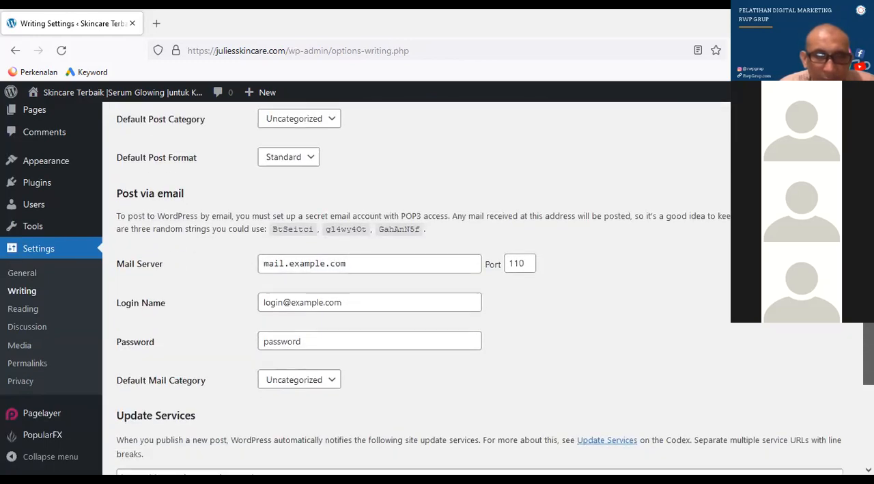
scroll(417, 288, "down", 1)
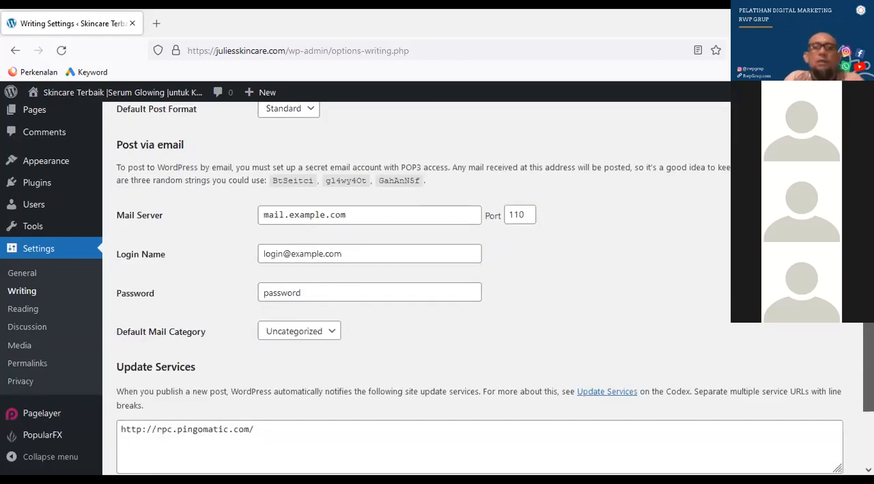
scroll(417, 288, "down", 1)
scroll(416, 289, "down", 2)
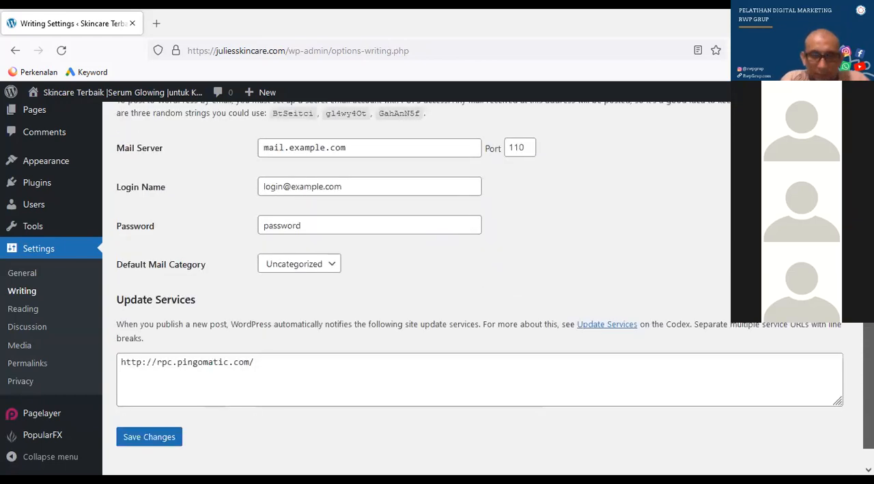
Clear the Update Services URL list and save the Writing Settings
left_click(320, 356)
key("ctrl+a")
key("BackSpace")
left_click(171, 439)
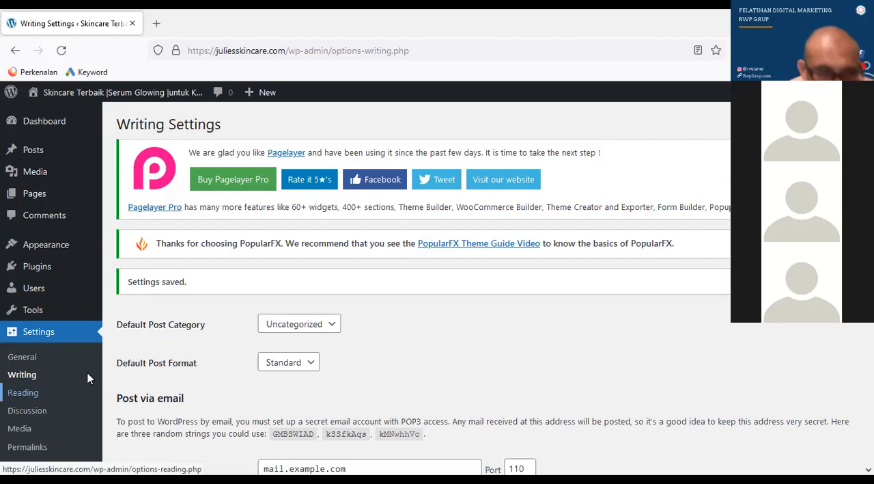
Open the Reading Settings and review the homepage display options, including the pages available as the static homepage
left_click(32, 397)
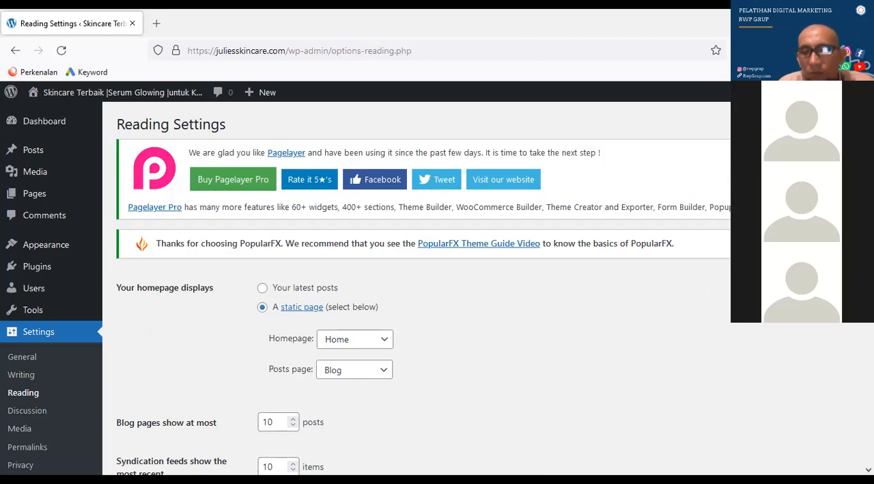
scroll(416, 293, "down", 1)
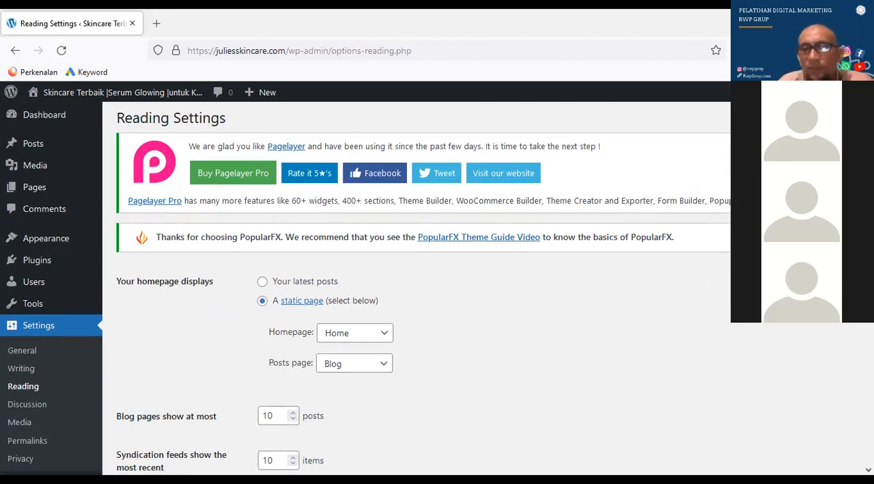
scroll(417, 288, "down", 2)
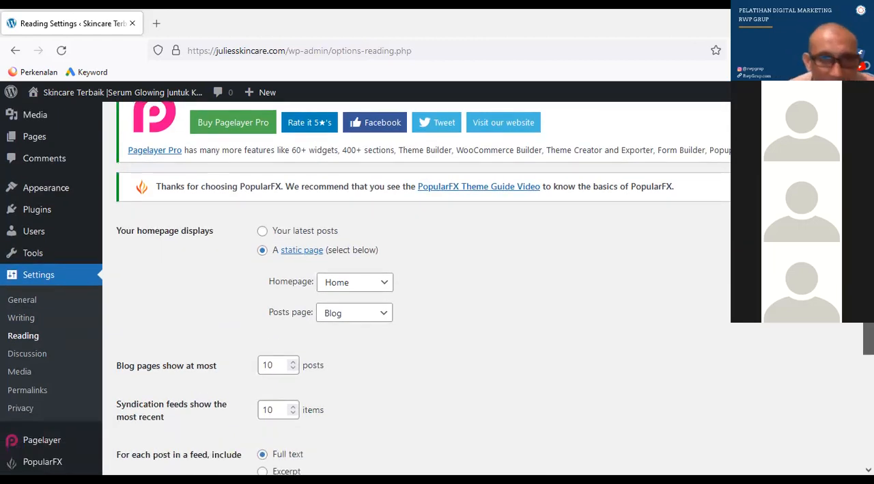
scroll(417, 288, "down", 2)
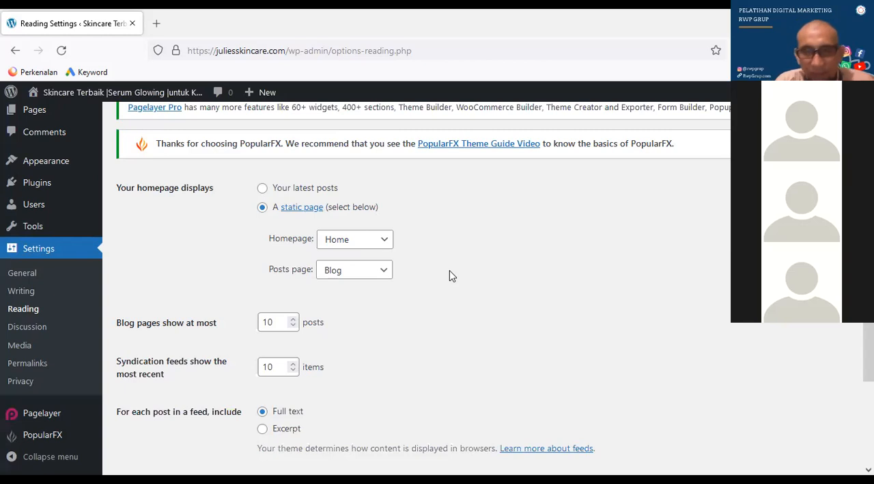
left_click(387, 244)
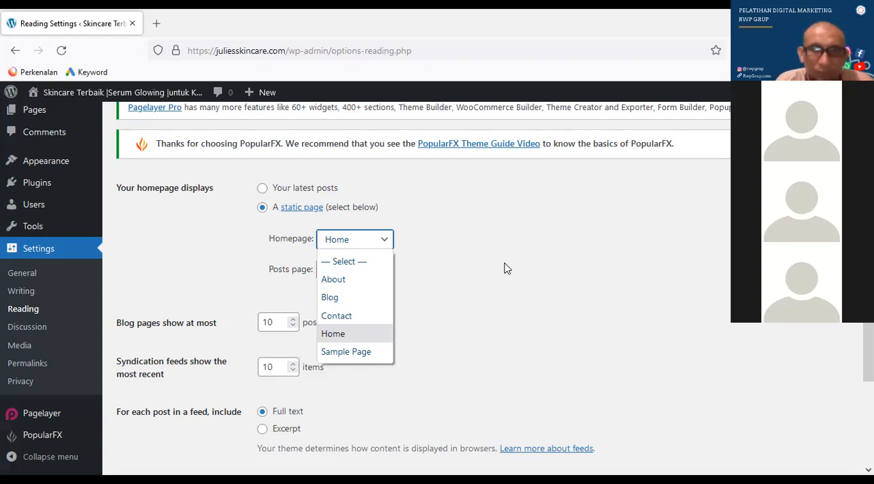
left_click(668, 272)
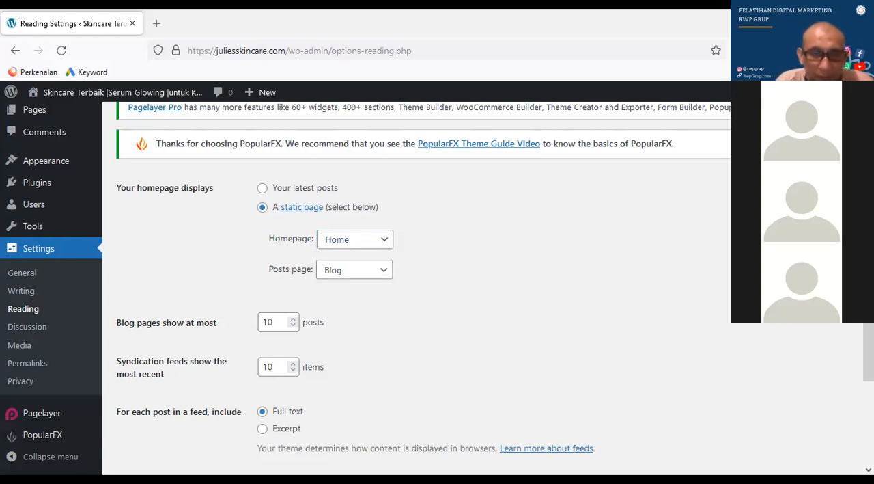
Save the Reading Settings with Home as the static homepage and Blog as the posts page
scroll(423, 287, "down", 1)
scroll(423, 287, "down", 3)
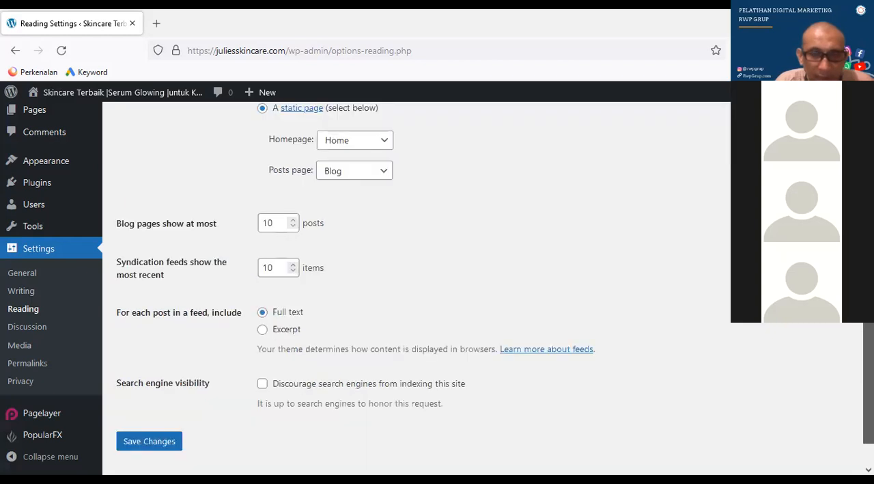
scroll(503, 258, "down", 1)
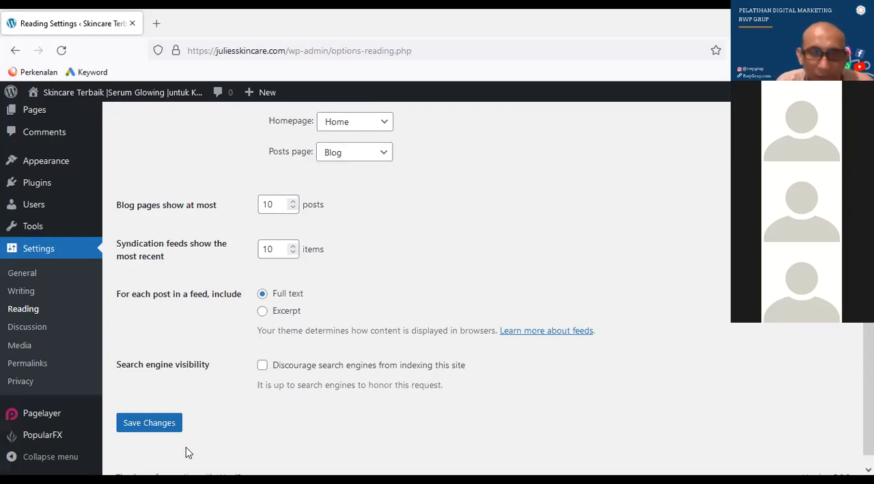
left_click(149, 422)
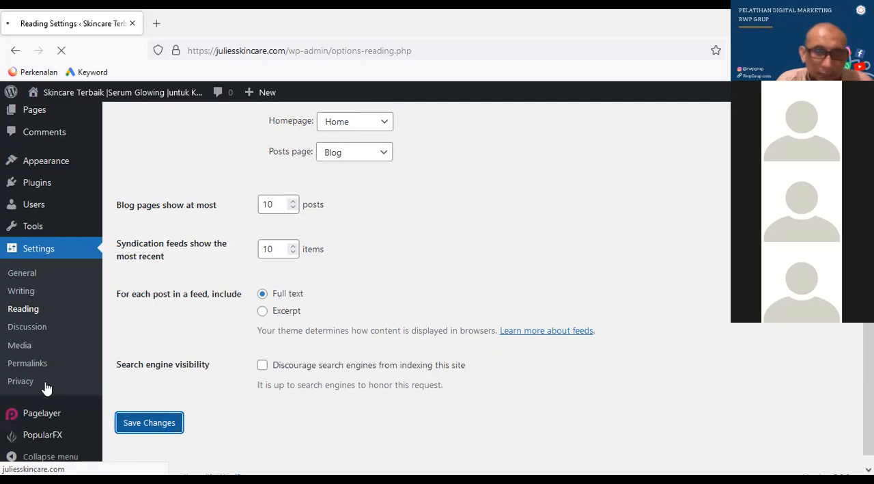
In the Discussion Settings, require manual approval of comments and turn off the previously approved comment requirement
left_click(38, 411)
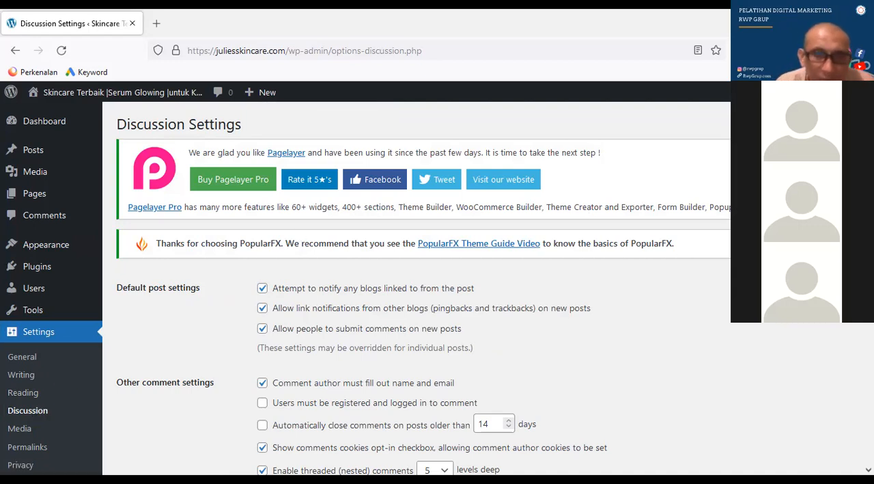
scroll(369, 157, "down", 5)
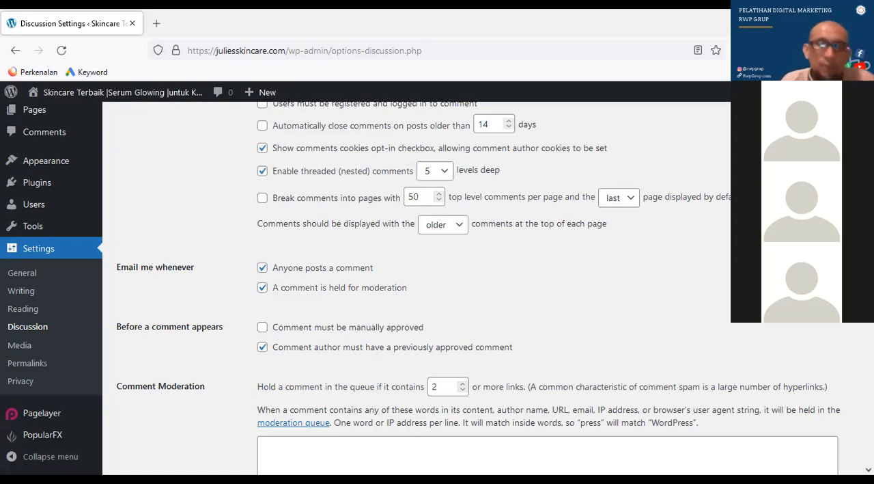
scroll(417, 286, "down", 1)
scroll(683, 222, "down", 3)
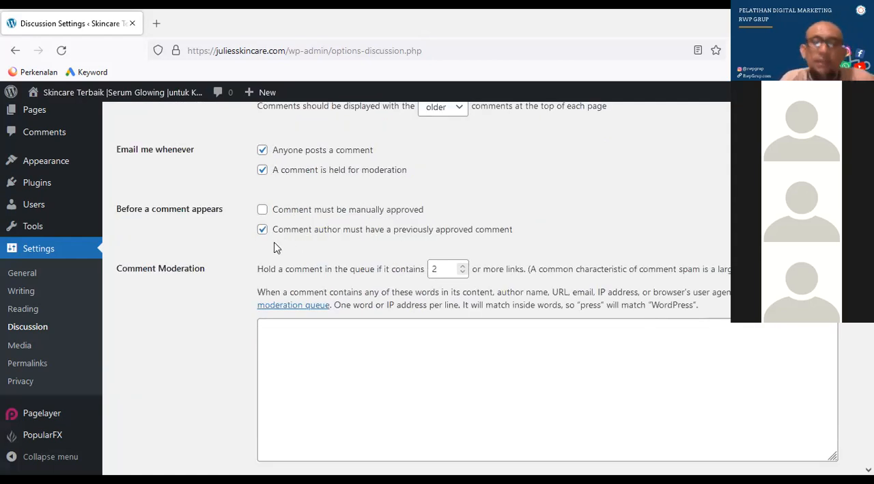
left_click(262, 210)
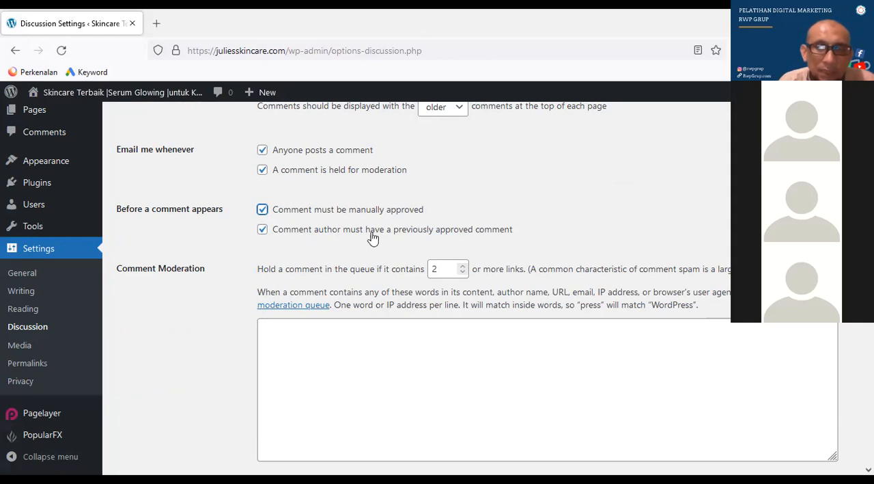
left_click(264, 231)
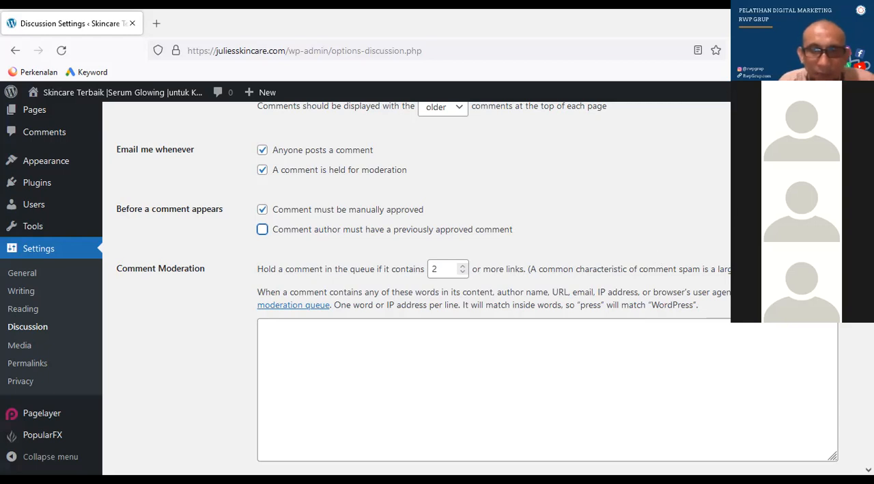
Set the default avatar for commenters to Blank
scroll(417, 287, "down", 2)
scroll(417, 287, "down", 7)
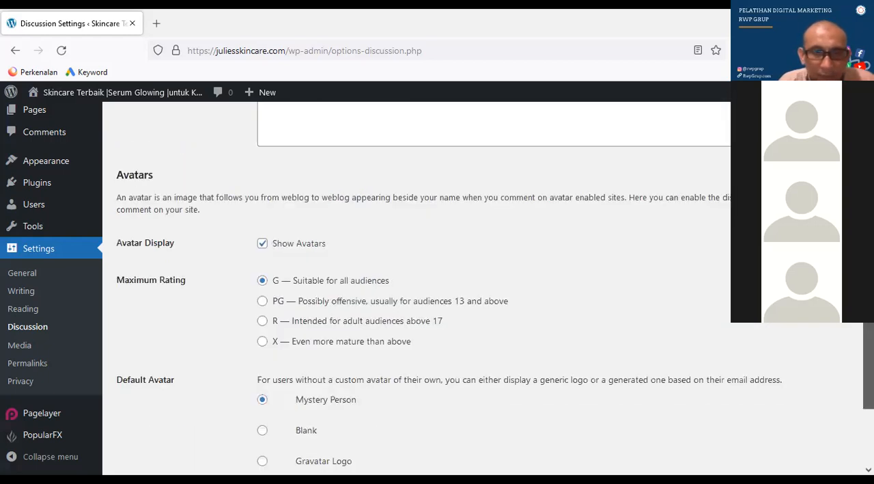
scroll(416, 287, "down", 3)
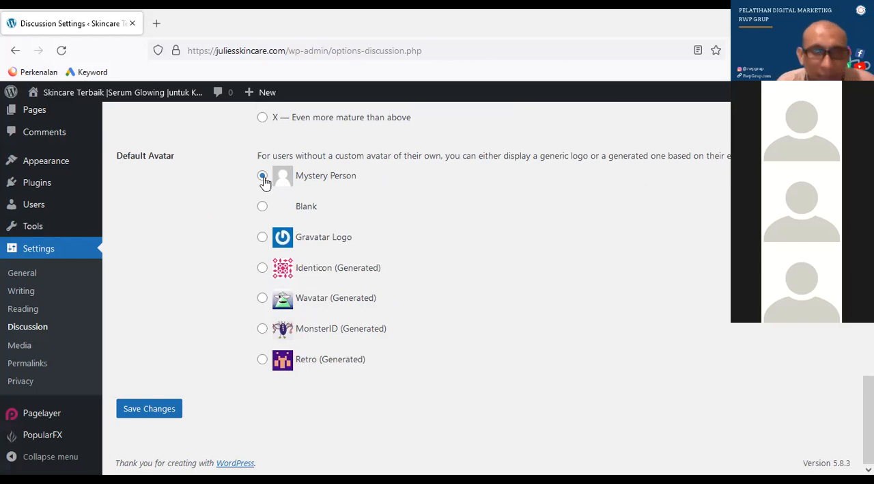
left_click(264, 207)
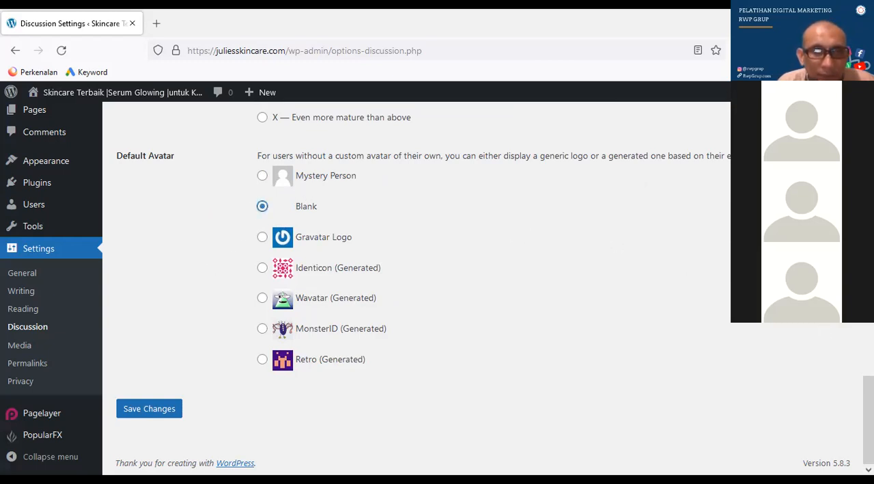
Turn off the display of avatars and save the Discussion Settings
scroll(868, 410, "up", 1)
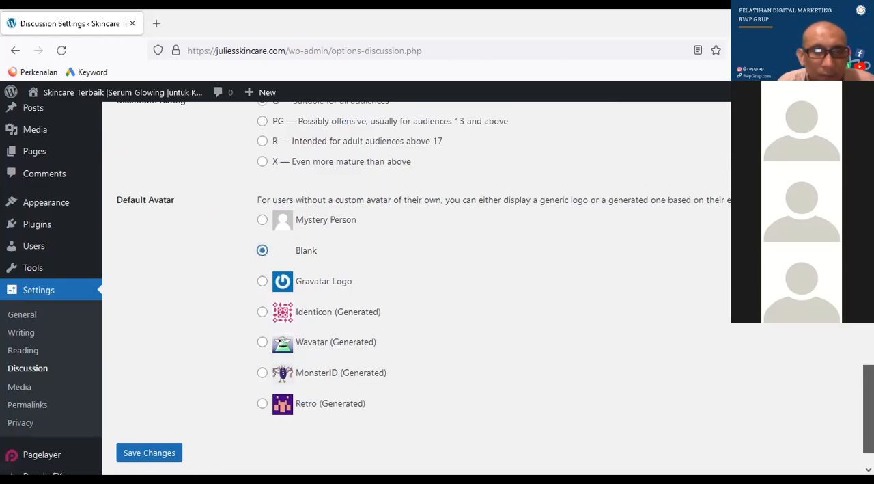
scroll(868, 410, "up", 1)
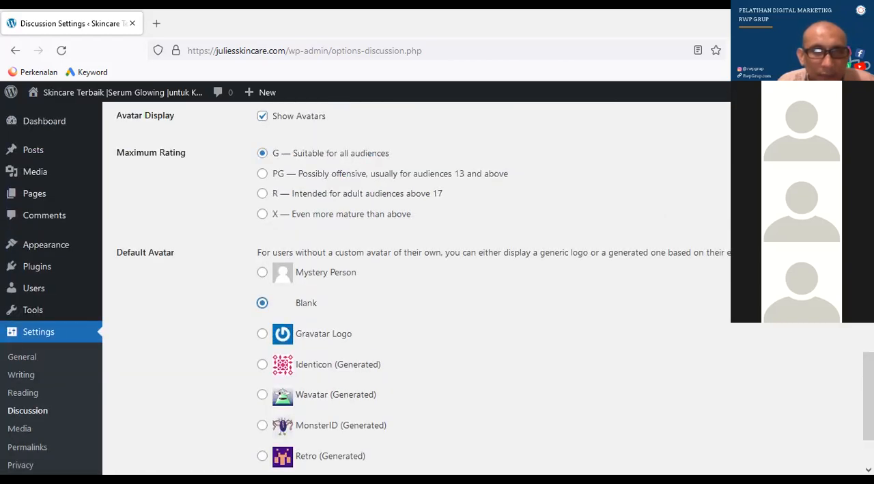
scroll(672, 287, "up", 1)
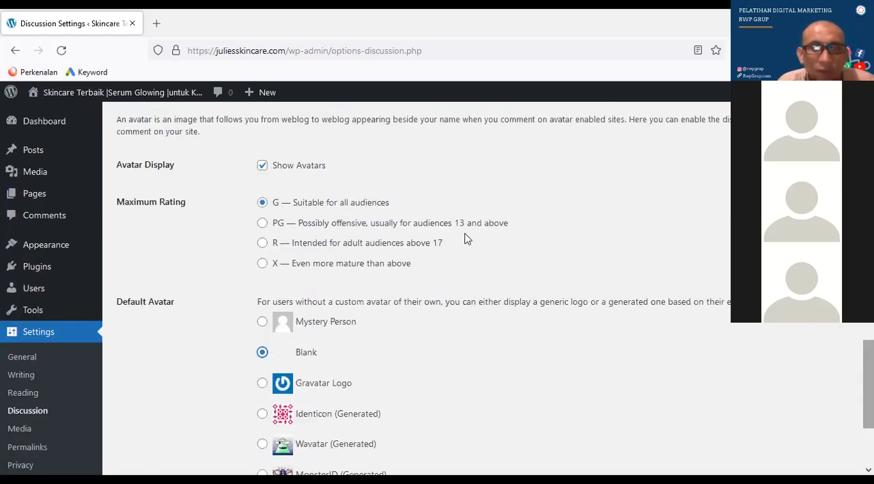
left_click(263, 166)
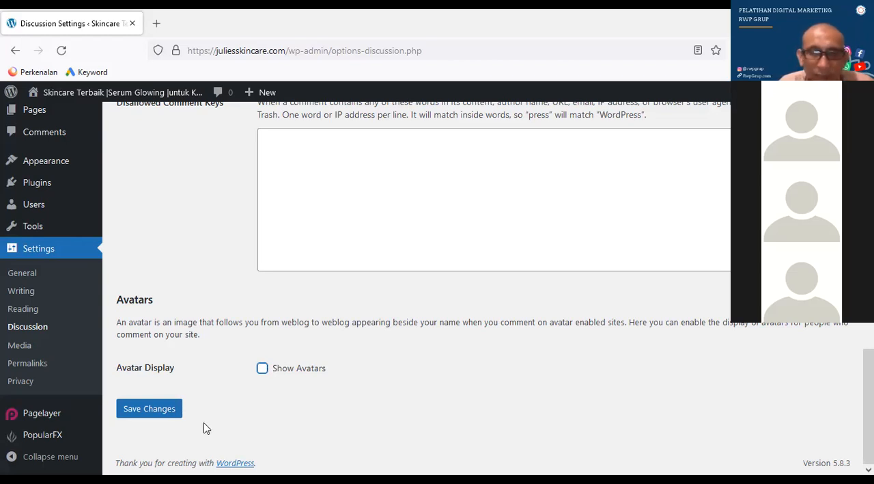
left_click(163, 411)
left_click(163, 411)
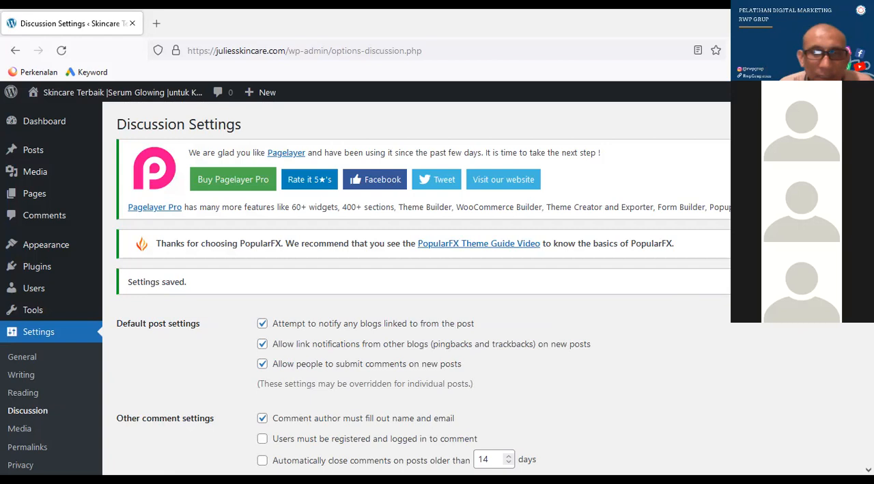
Open the Media Settings to view the image size options
scroll(417, 287, "down", 1)
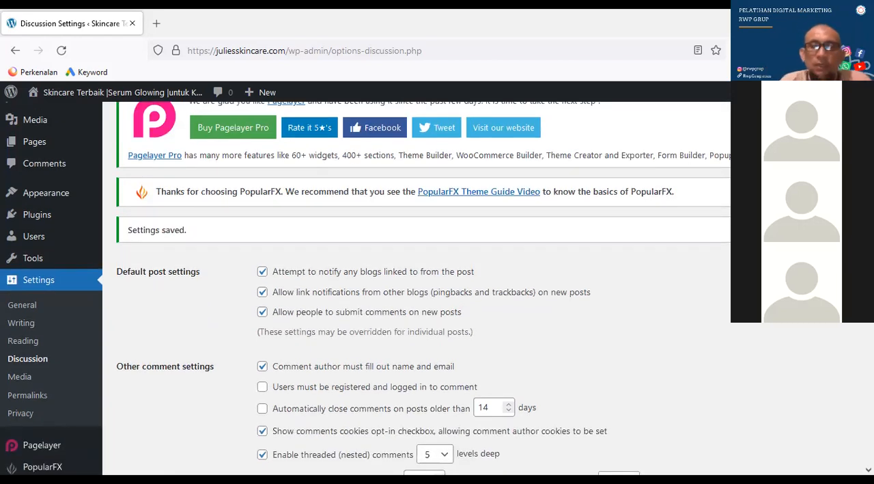
scroll(416, 287, "down", 1)
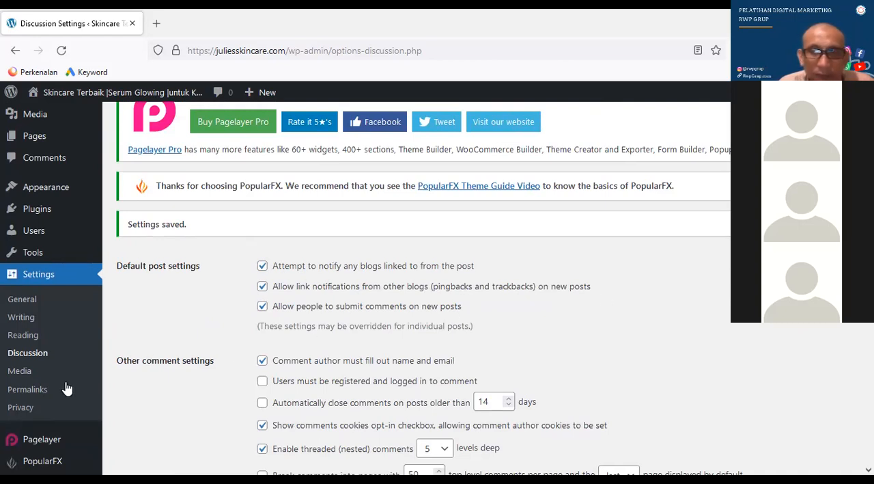
left_click(20, 371)
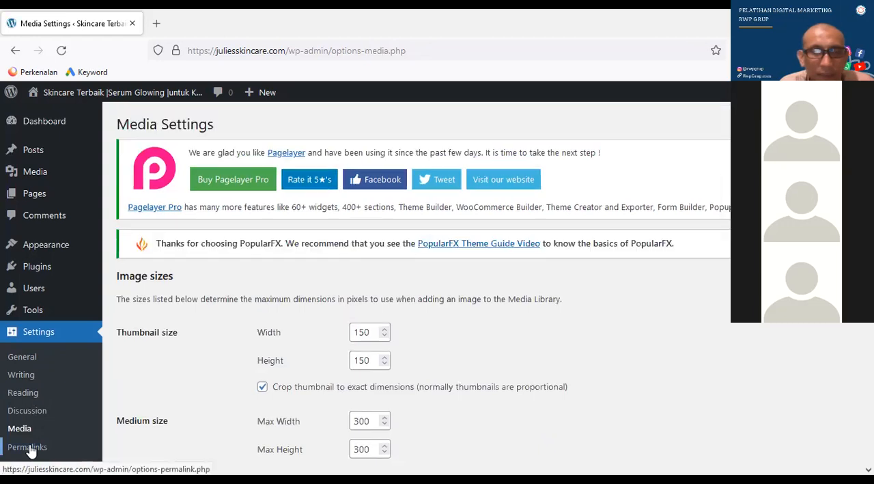
Set the site's permalink structure to Post name and save the Permalink Settings
left_click(30, 448)
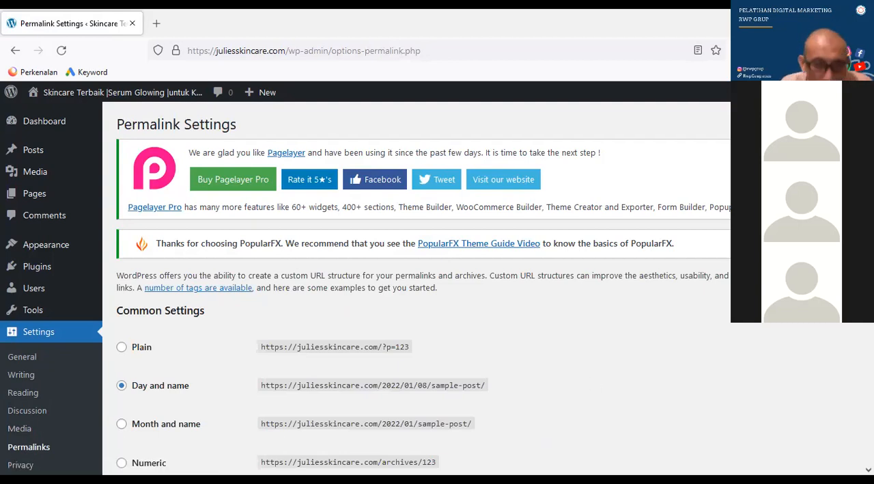
scroll(424, 287, "down", 3)
scroll(423, 287, "down", 1)
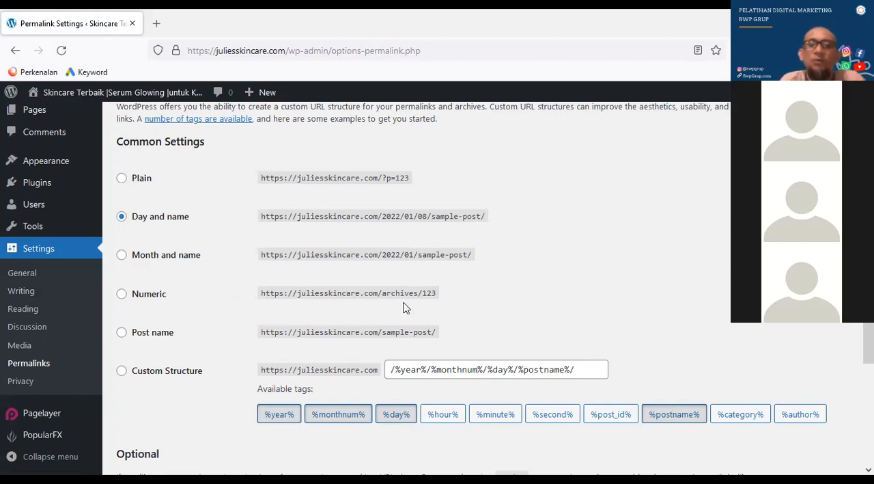
left_click(121, 333)
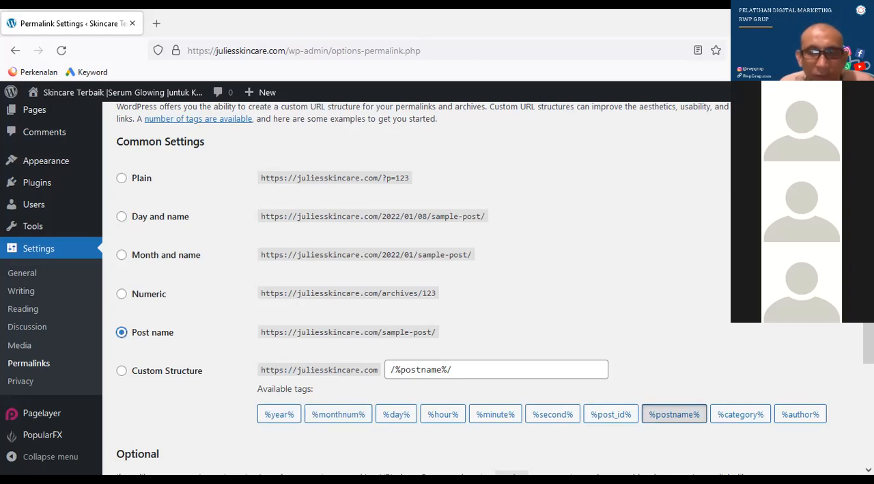
scroll(650, 361, "down", 5)
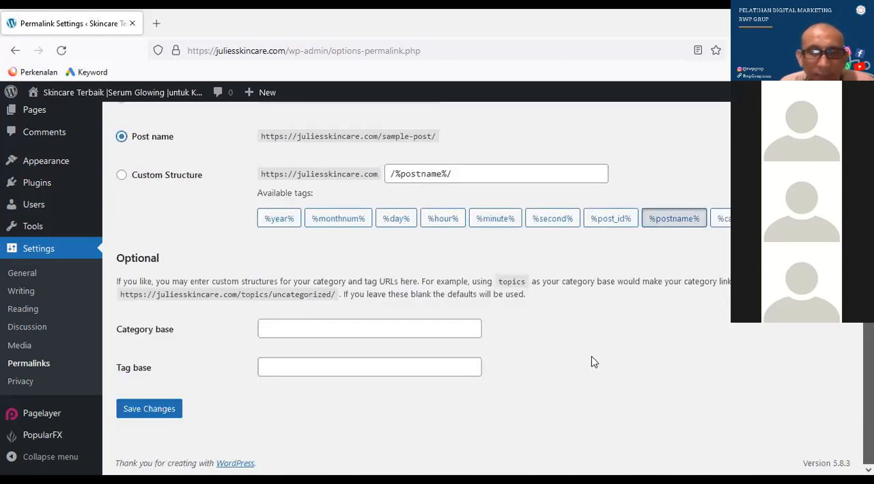
left_click(161, 414)
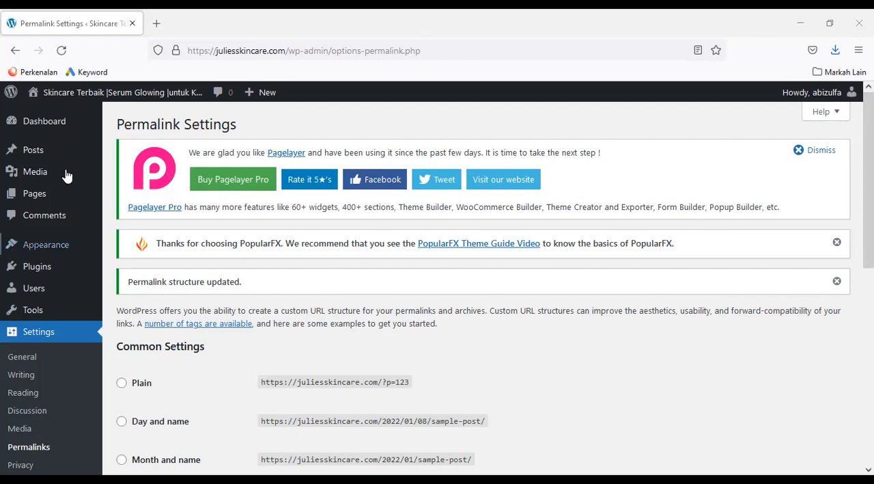
Delete the Hello Dolly plugin from the installed plugins and confirm the deletion
mouse_move(83, 177)
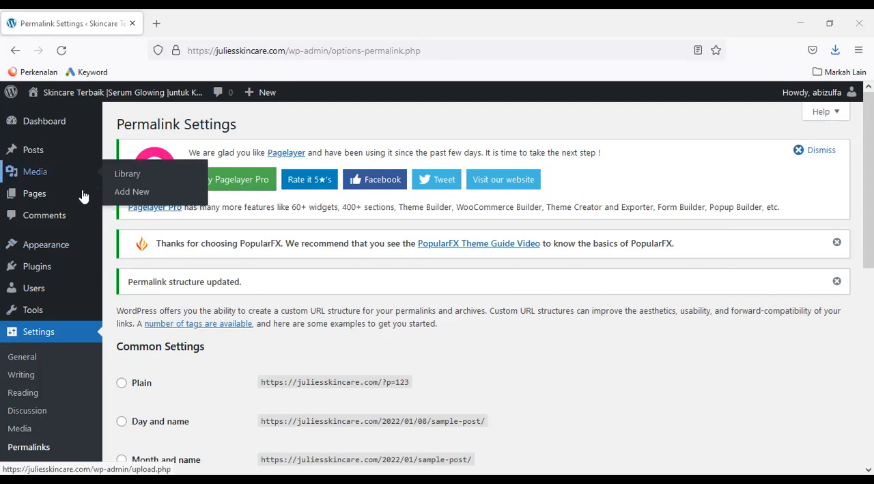
mouse_move(49, 273)
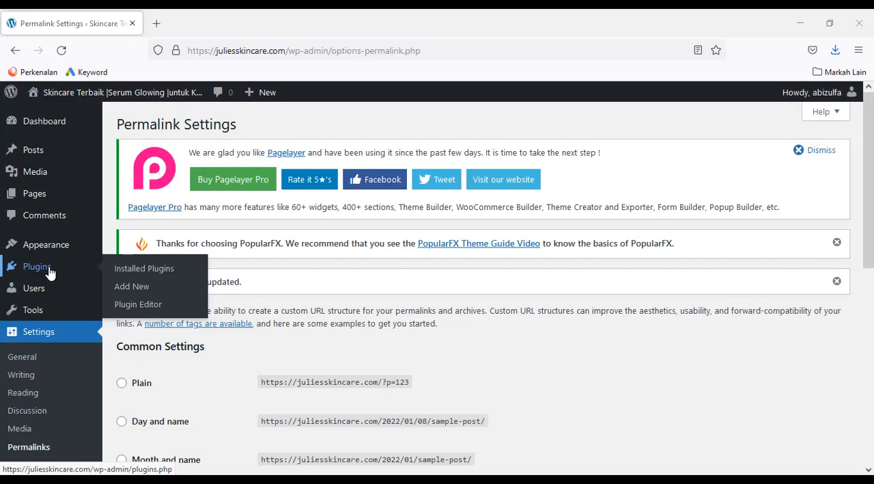
left_click(144, 272)
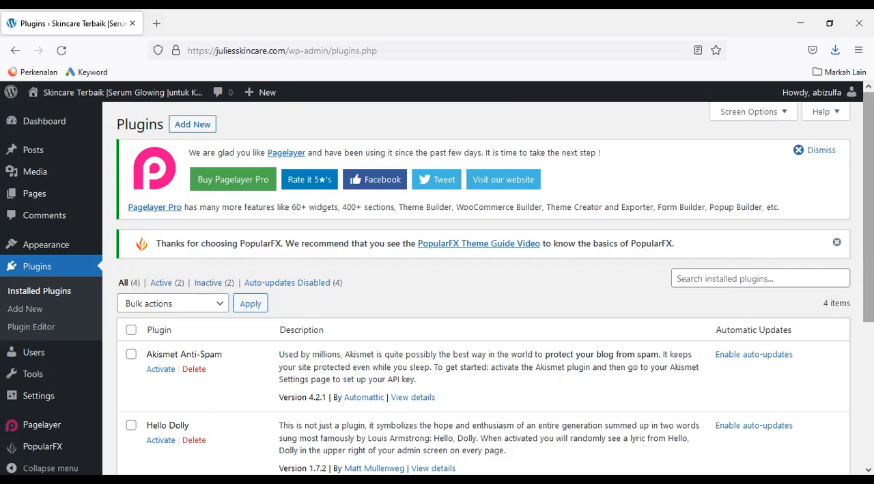
scroll(437, 283, "down", 3)
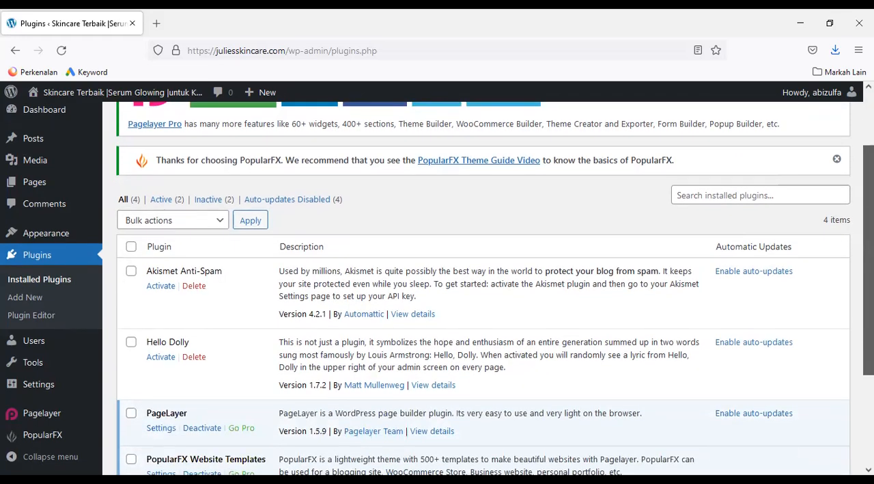
scroll(483, 289, "down", 2)
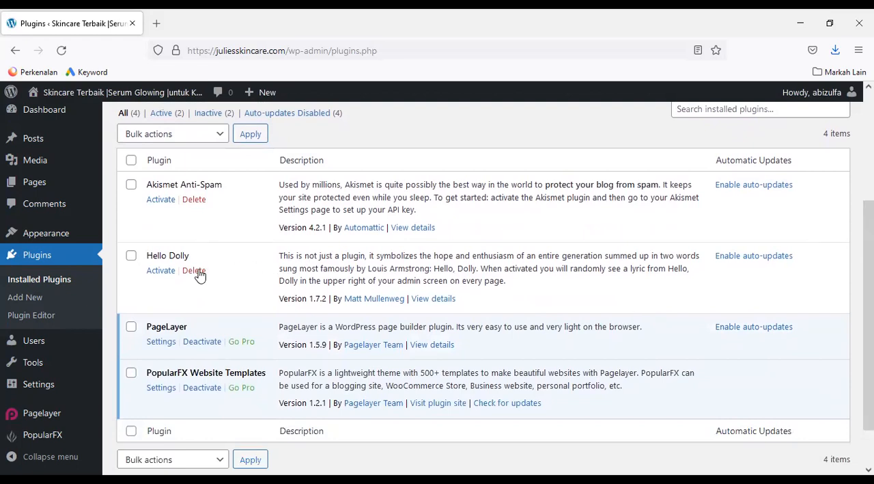
left_click(130, 257)
left_click(198, 273)
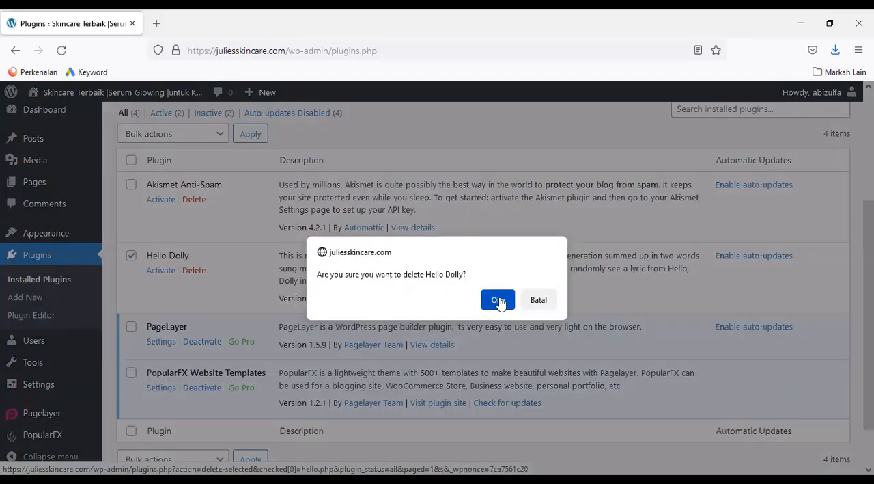
left_click(499, 301)
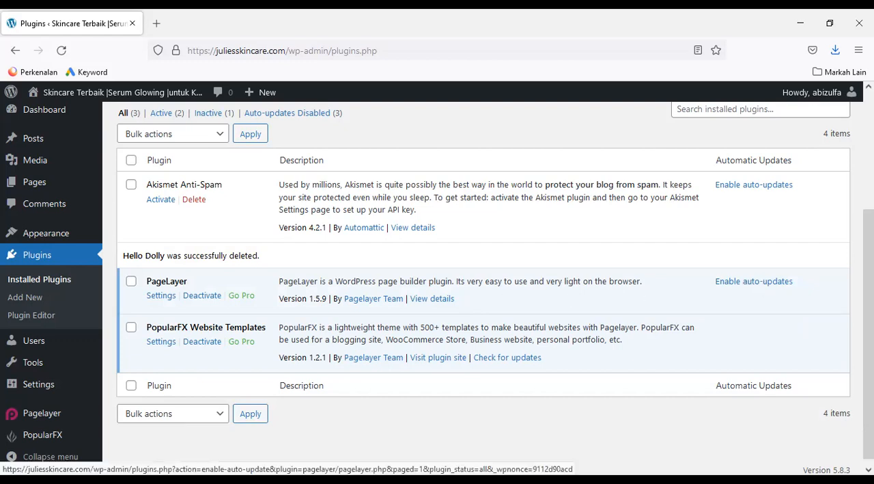
Activate the Akismet Anti-Spam plugin and look over its account setup page
scroll(494, 288, "down", 1)
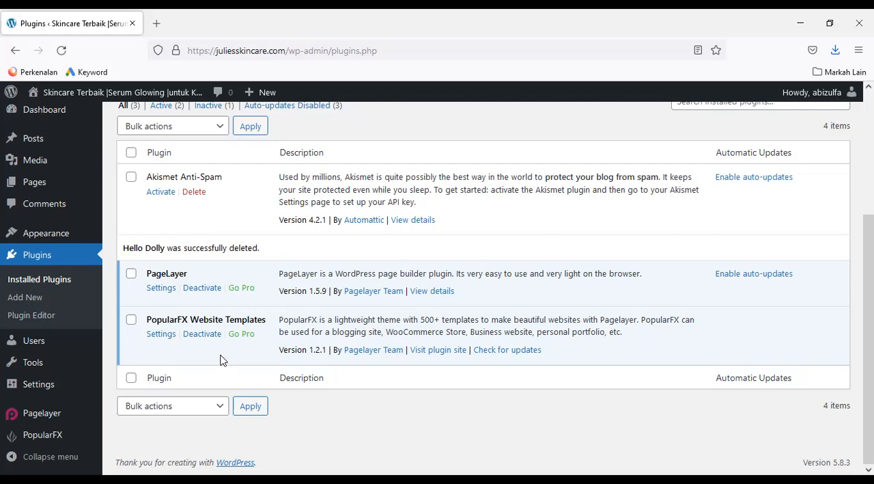
left_click(160, 192)
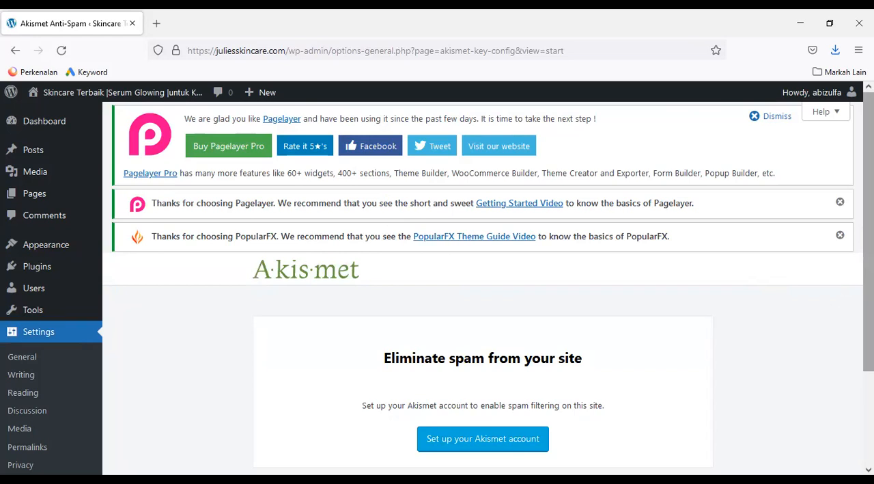
scroll(483, 284, "down", 1)
scroll(483, 284, "down", 1)
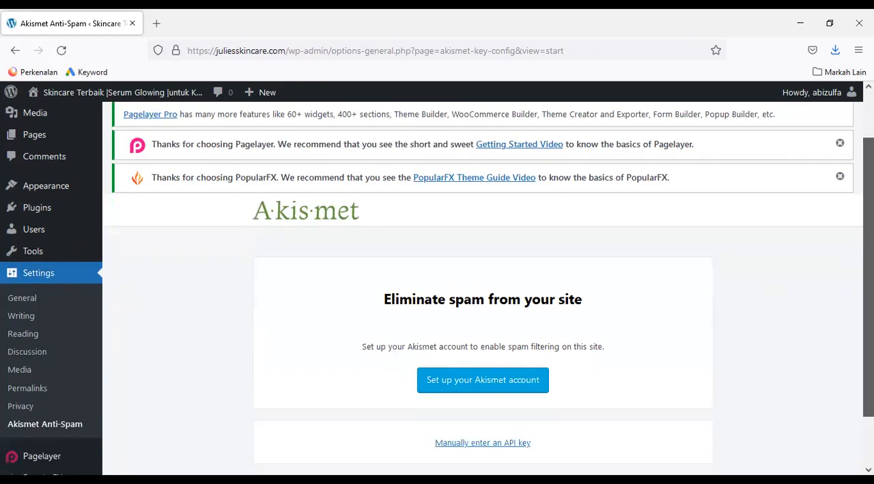
scroll(483, 284, "down", 1)
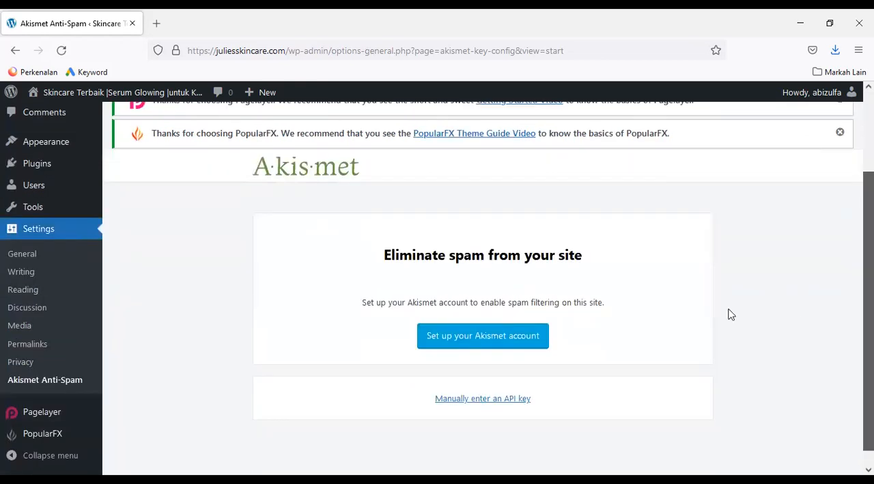
Choose manual API key entry for Akismet, paste the API key and connect the site with it
scroll(728, 312, "down", 1)
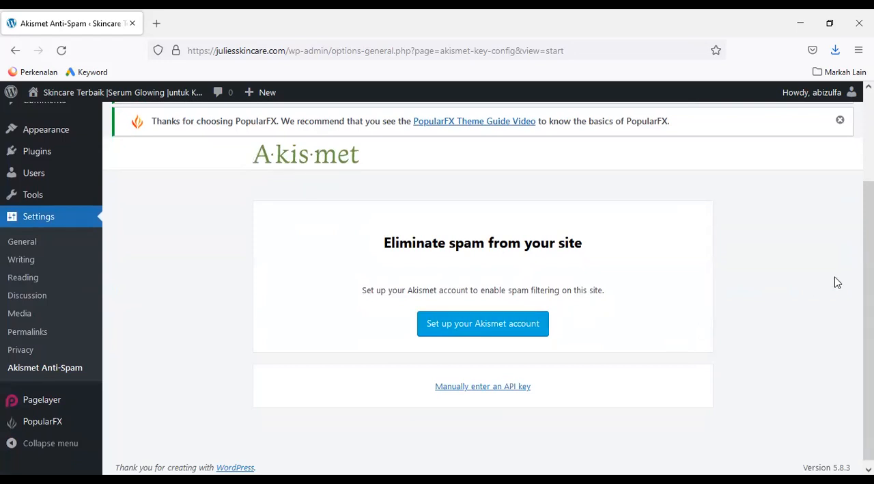
left_click_drag(868, 315, 869, 319)
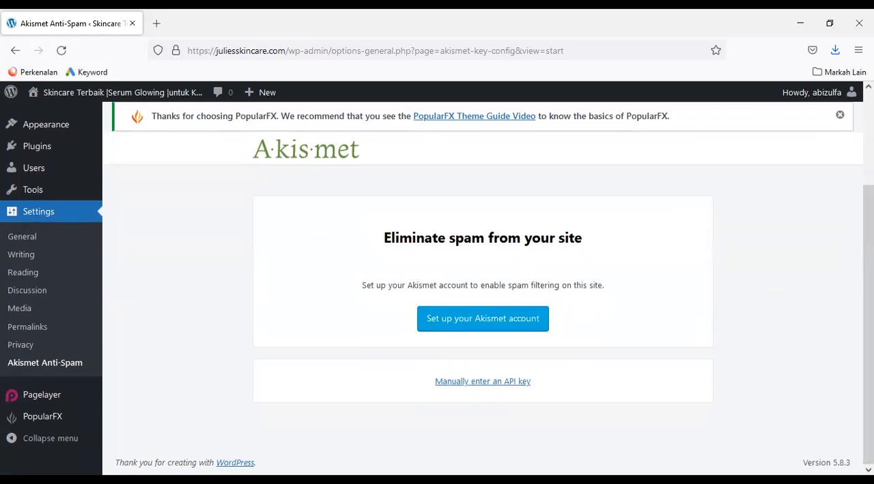
left_click(499, 382)
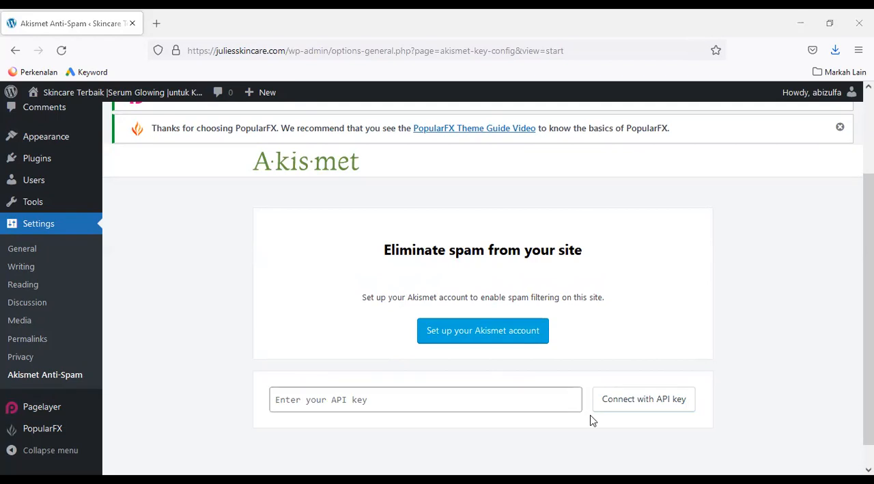
left_click(353, 401)
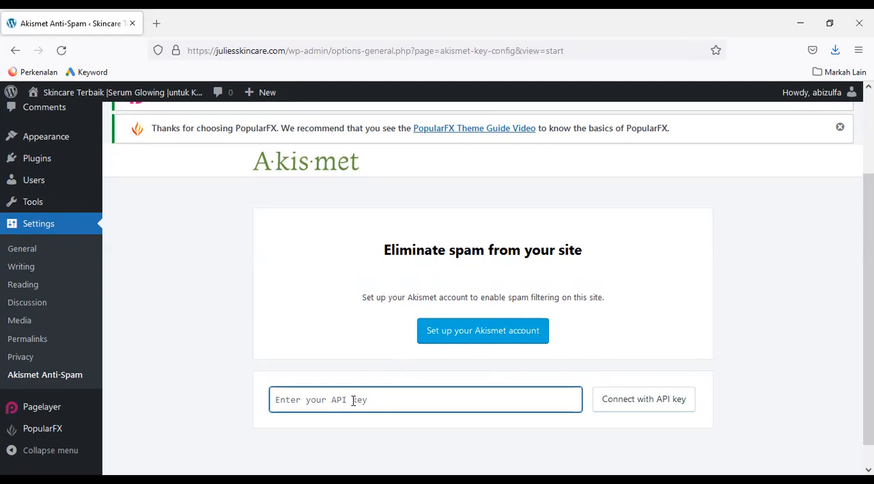
key("ctrl+v")
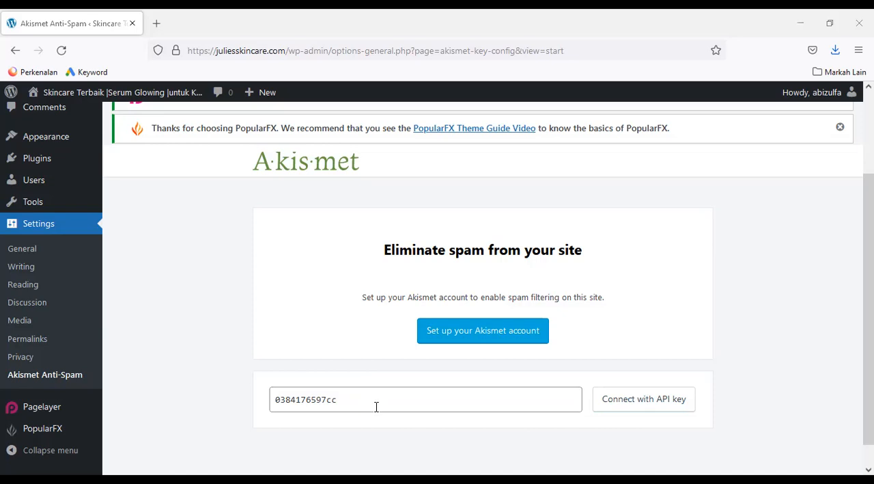
left_click(375, 404)
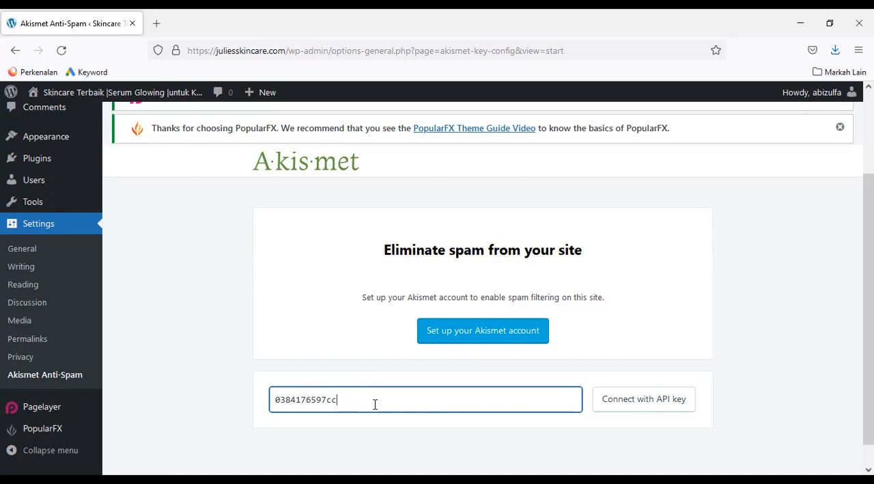
left_click(644, 406)
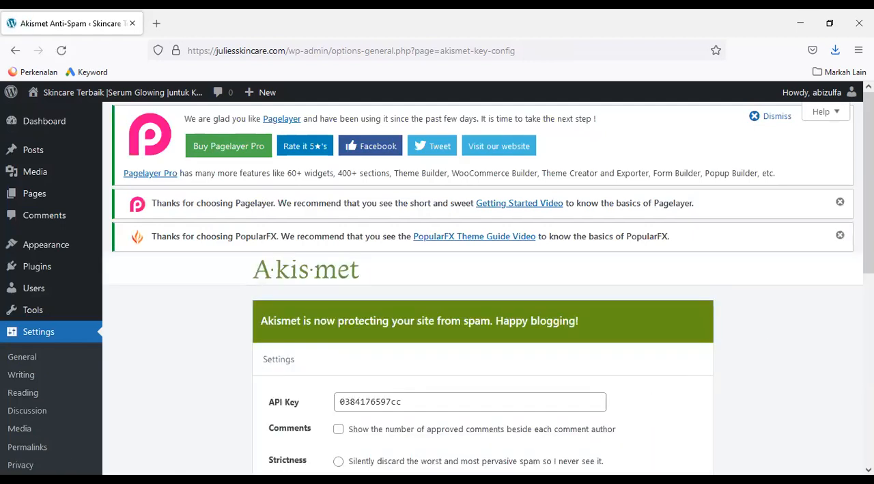
Enable showing the number of approved comments beside each comment author in Akismet, save the changes and review the account section
scroll(437, 281, "down", 1)
scroll(437, 281, "down", 2)
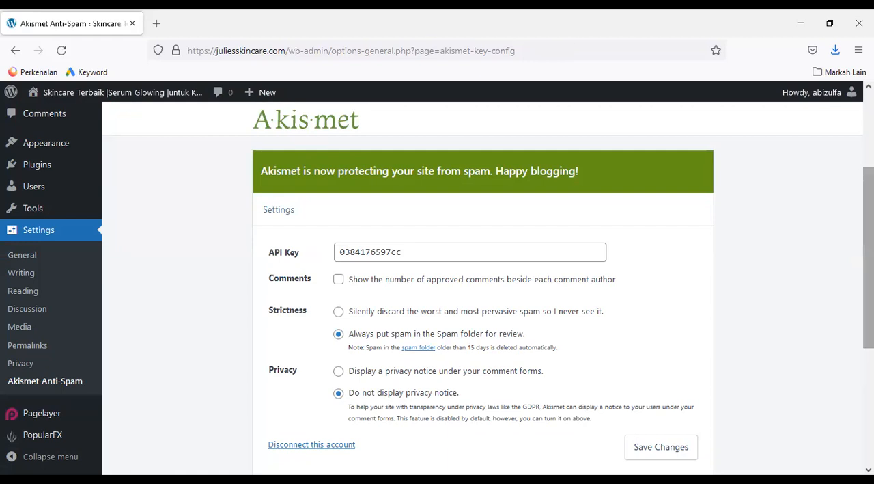
scroll(488, 290, "down", 1)
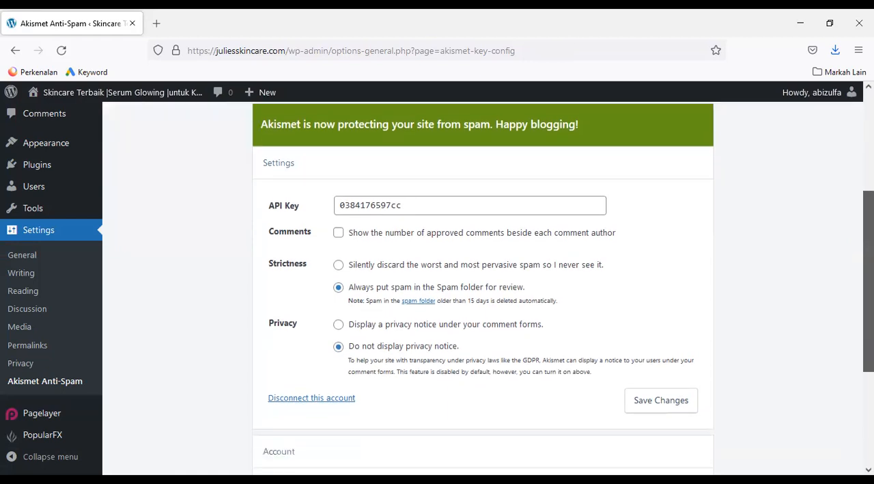
left_click(339, 233)
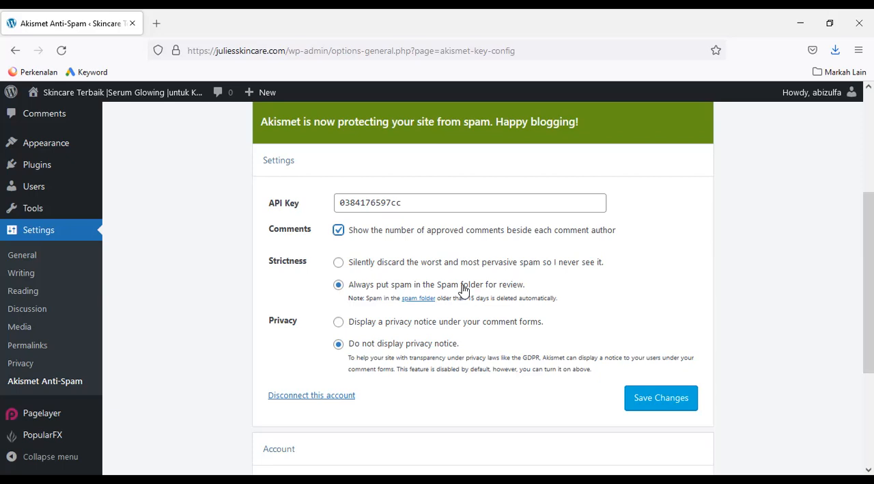
left_click(667, 405)
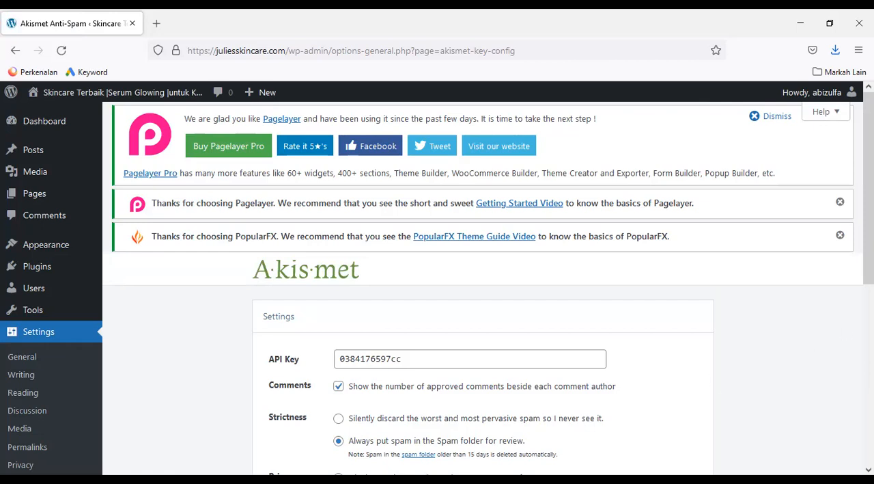
scroll(484, 287, "down", 2)
scroll(484, 287, "down", 2)
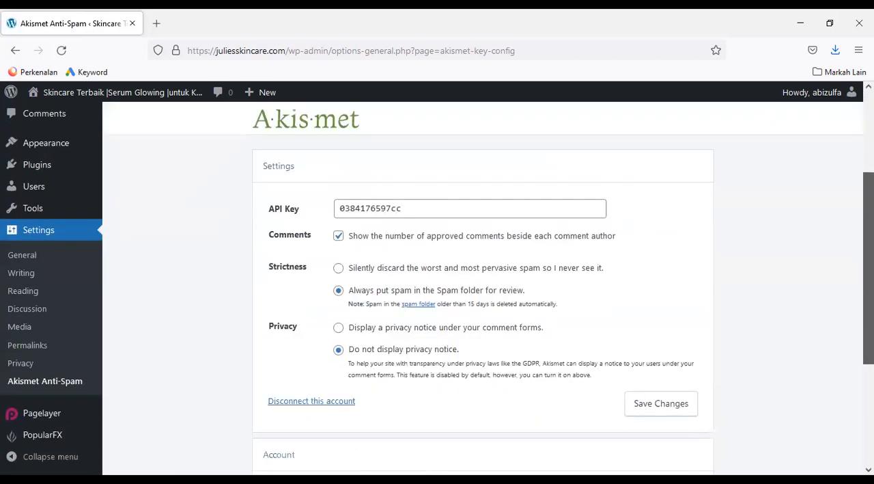
scroll(484, 287, "down", 3)
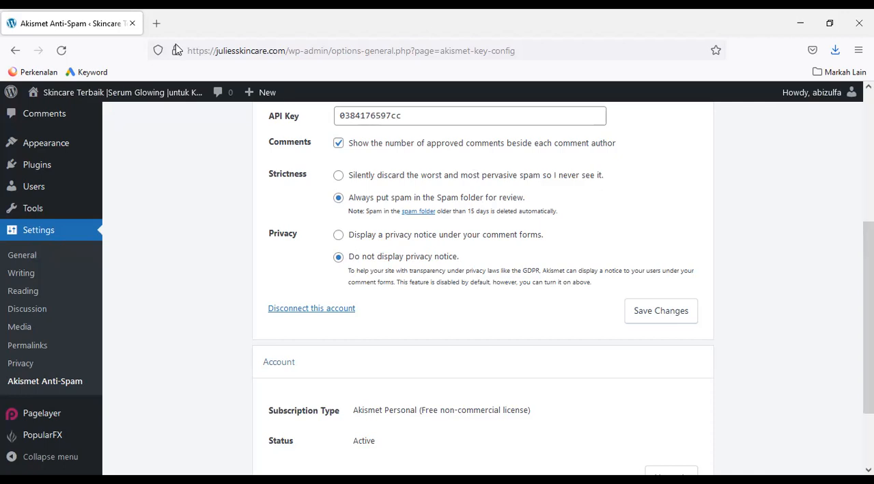
Open wordpress.org in a new browser tab and go to its Plugins directory
left_click(159, 25)
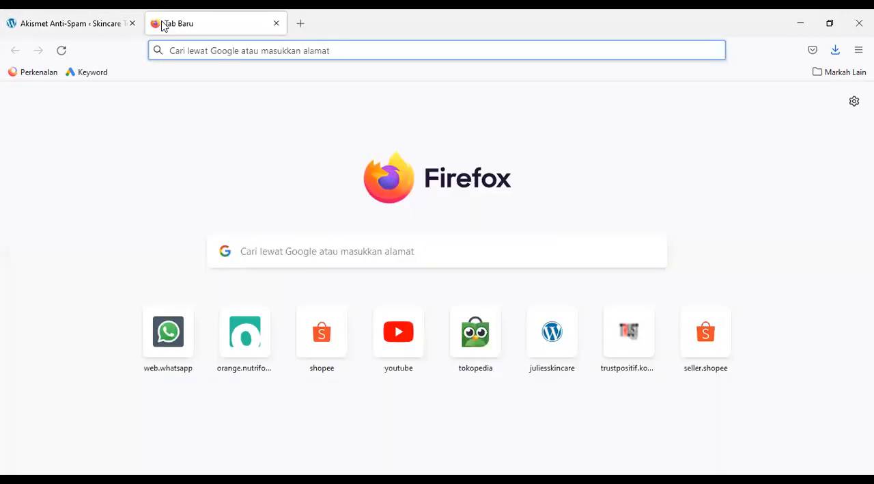
type("wordpre")
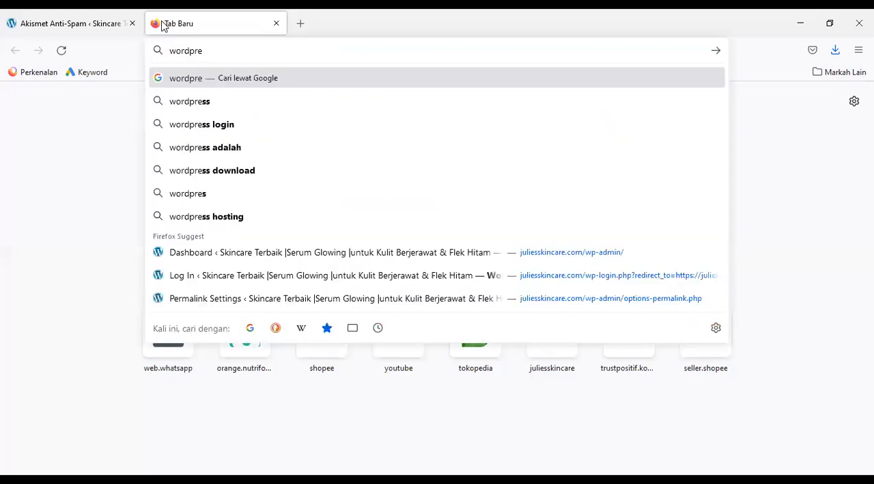
type("ss.org")
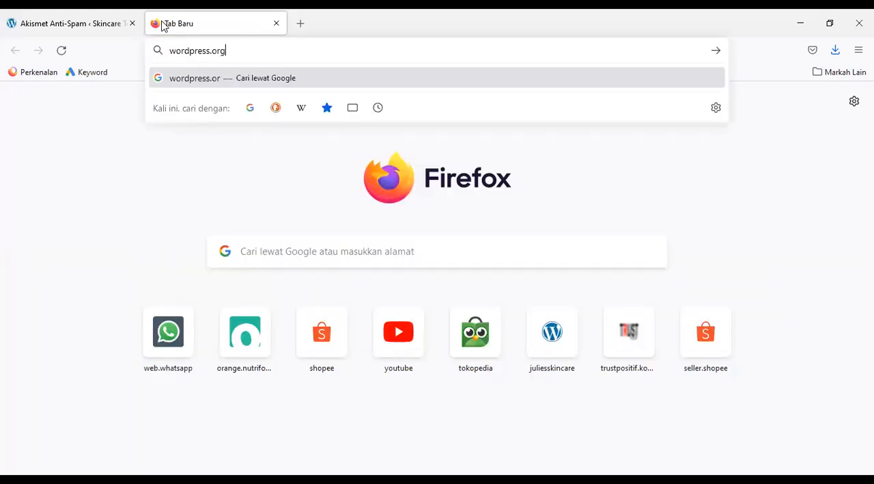
key("Return")
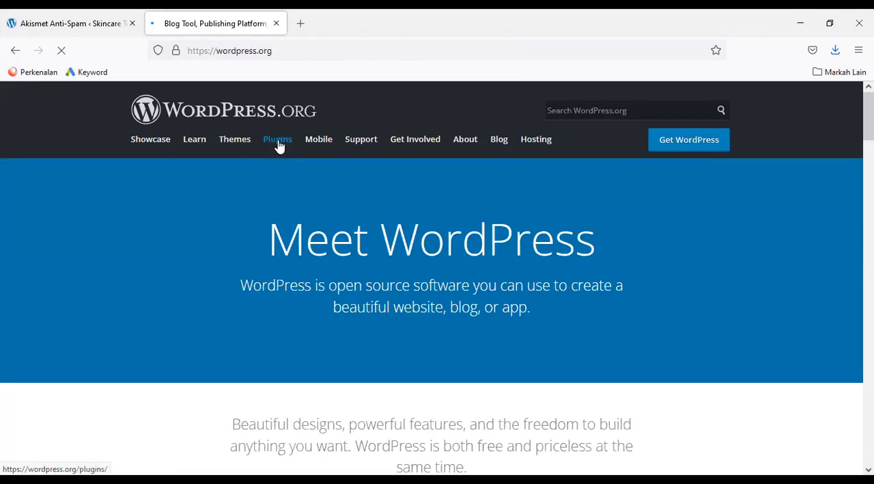
left_click(278, 143)
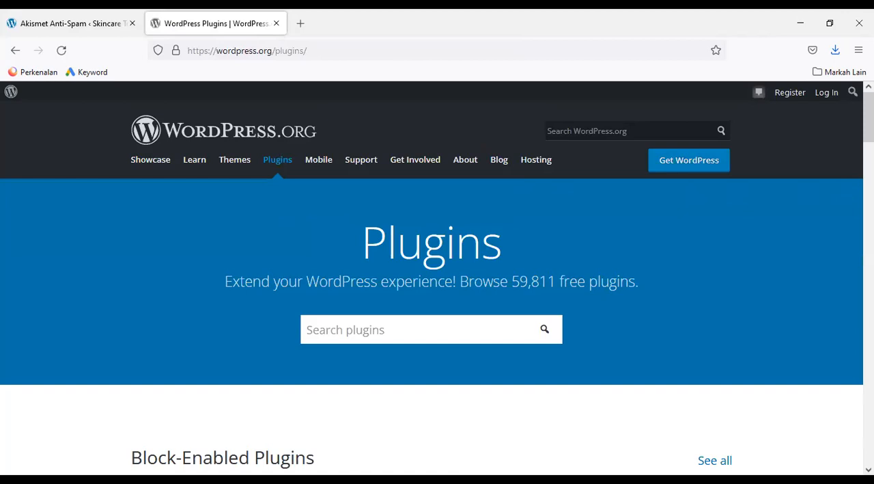
Look over the start of the plugin directory and highlight the number of free plugins in its introduction
scroll(844, 193, "down", 1)
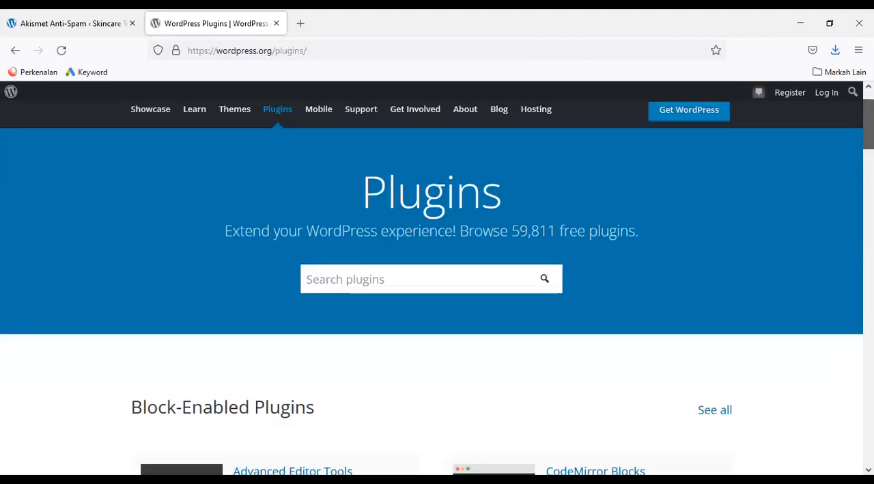
scroll(432, 273, "down", 1)
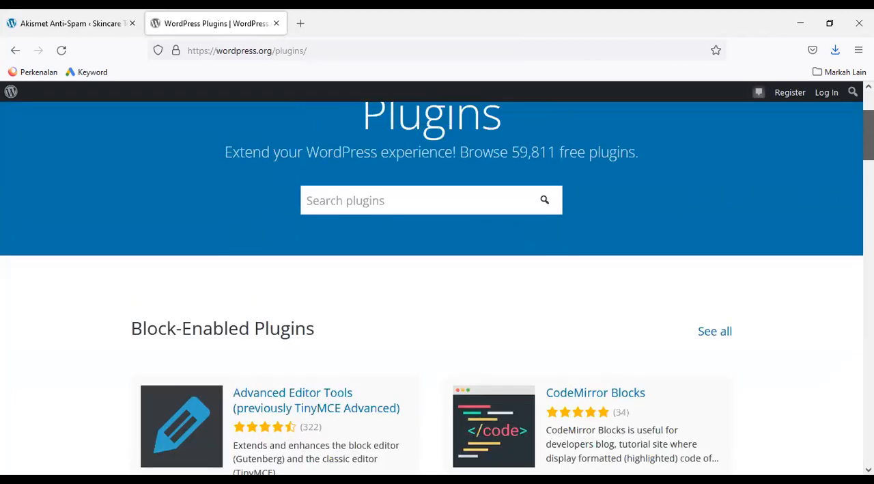
left_click_drag(512, 153, 561, 155)
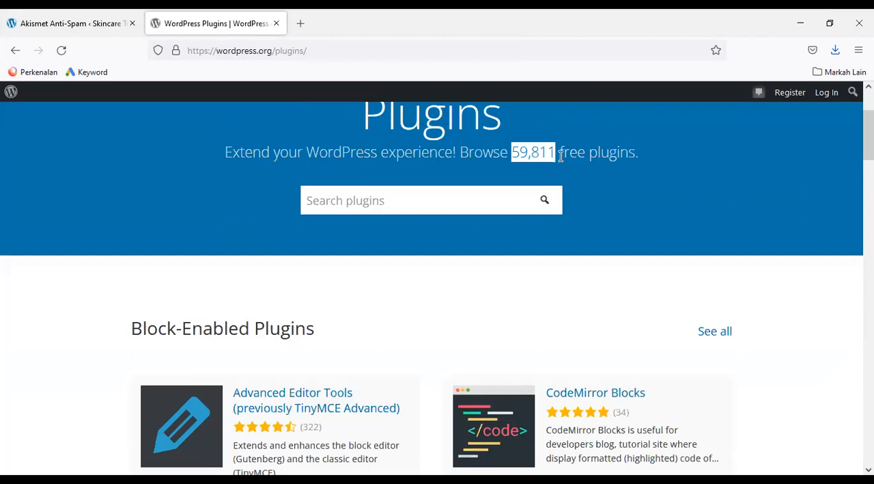
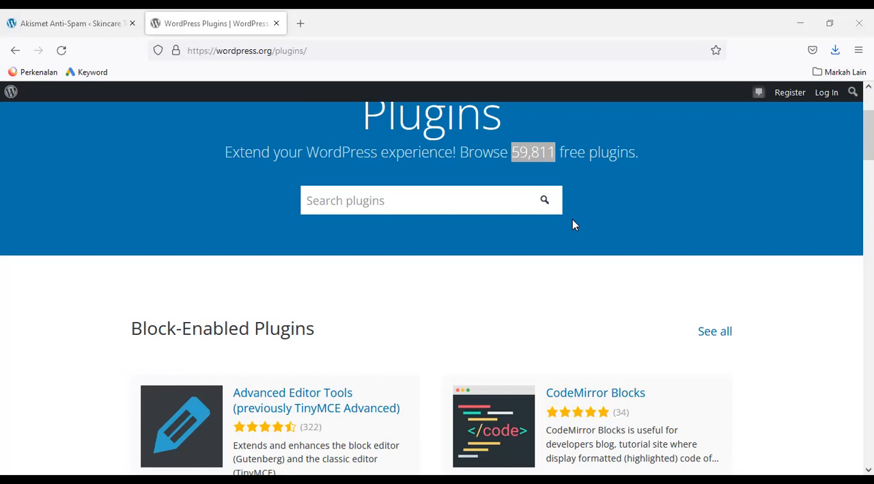
Open the text file Rekomendasi(Jan22)-Plugin dari RWPGrup in Notepad and maximize its window
key("F4")
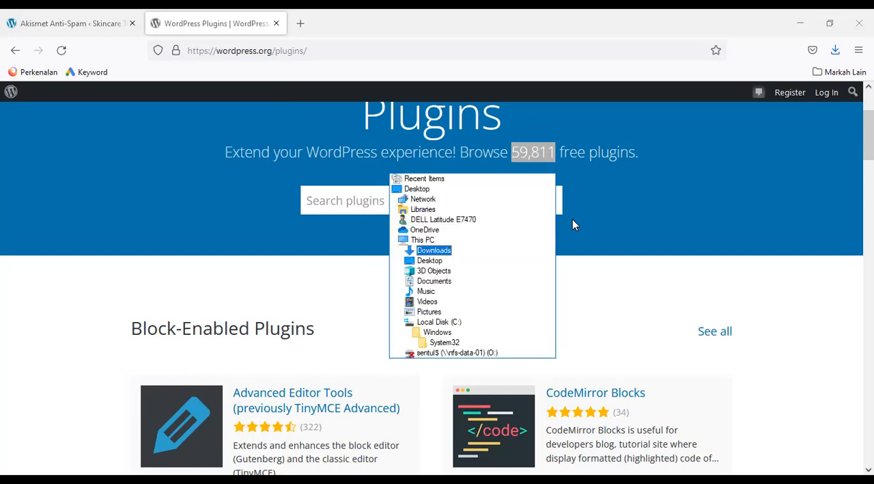
key("Down")
key("Return")
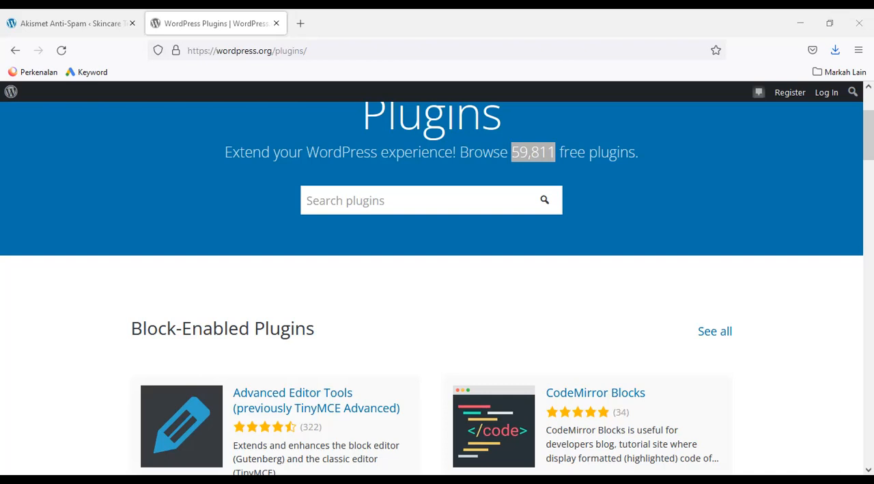
left_click(786, 321)
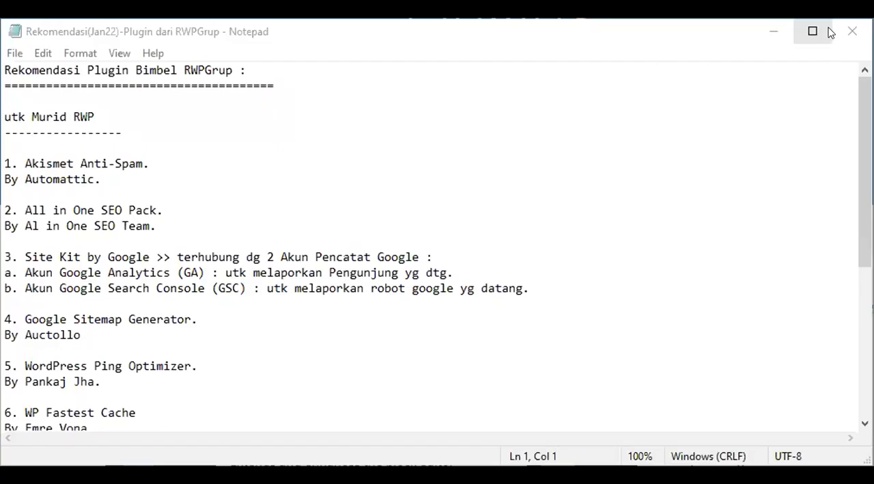
left_click(812, 31)
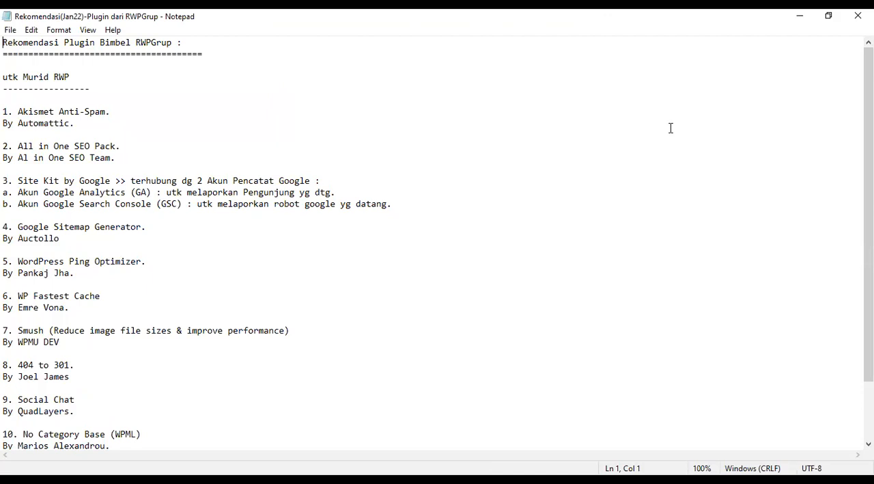
Read through the recommended plugin list and copy the second entry's name, All in One SEO Pack
key("Down")
key("Down")
key("Down")
key("Down")
key("Down")
key("Down")
key("Down")
key("End")
left_click_drag(869, 205, 869, 211)
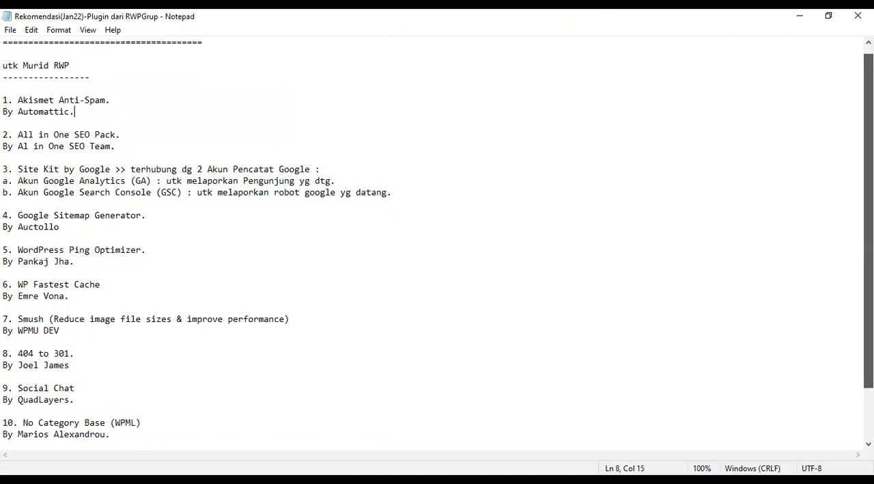
scroll(437, 239, "down", 1)
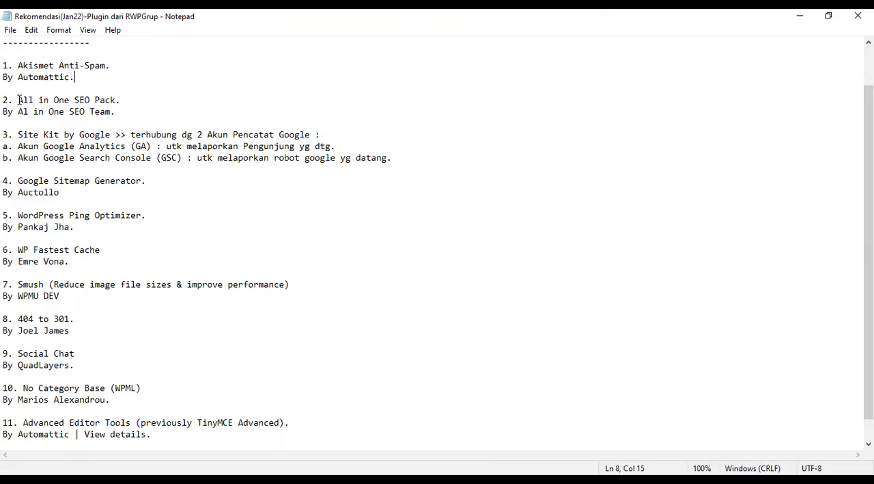
left_click_drag(17, 99, 117, 100)
key("ctrl+c")
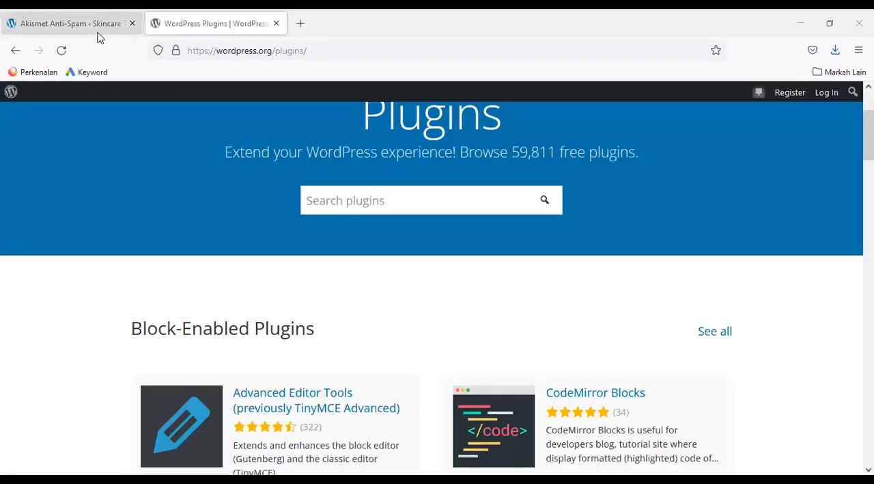
Switch back to the site's WordPress admin in the browser and open the page for adding new plugins
left_click(94, 29)
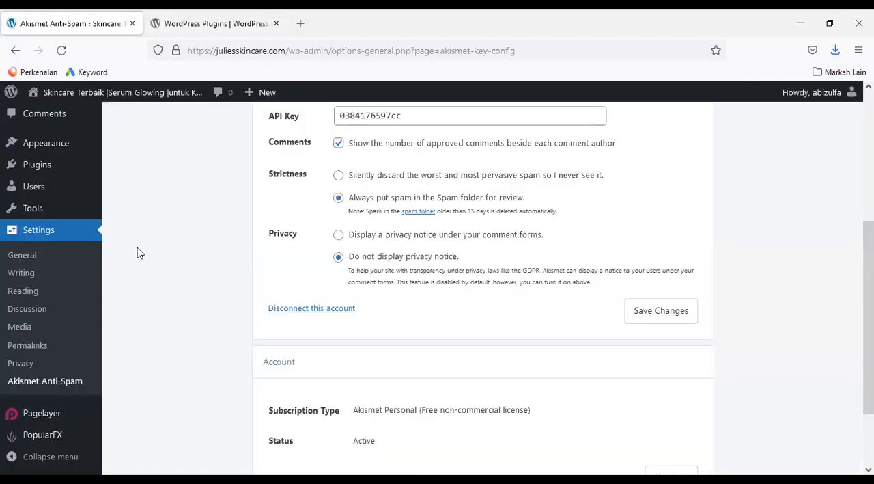
mouse_move(47, 169)
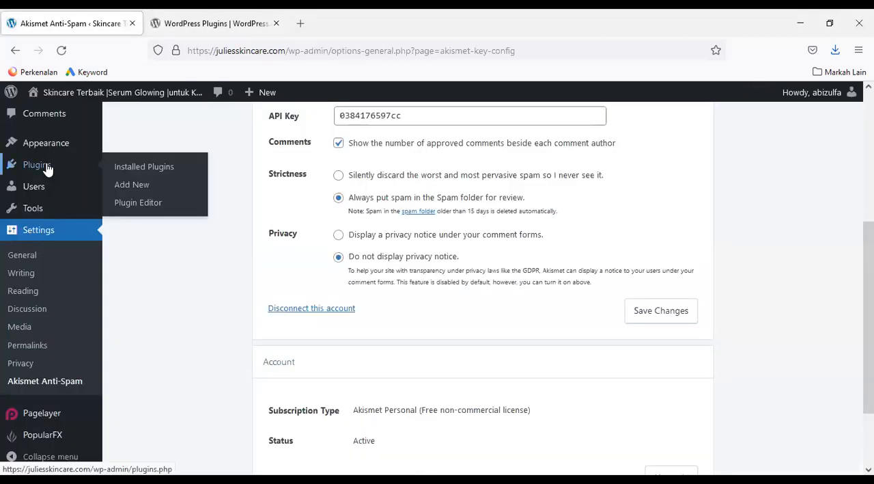
left_click(142, 186)
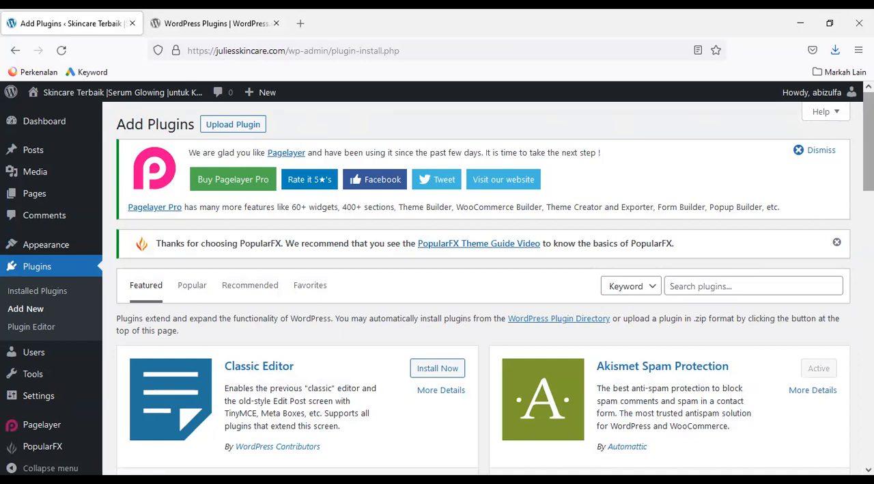
Look through the featured plugins and the popular tags on the Add Plugins page
scroll(483, 286, "down", 4)
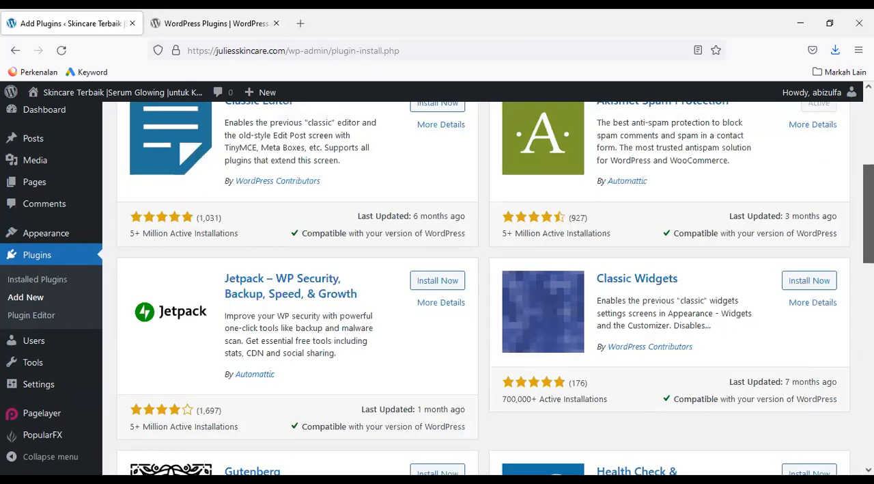
scroll(484, 287, "down", 10)
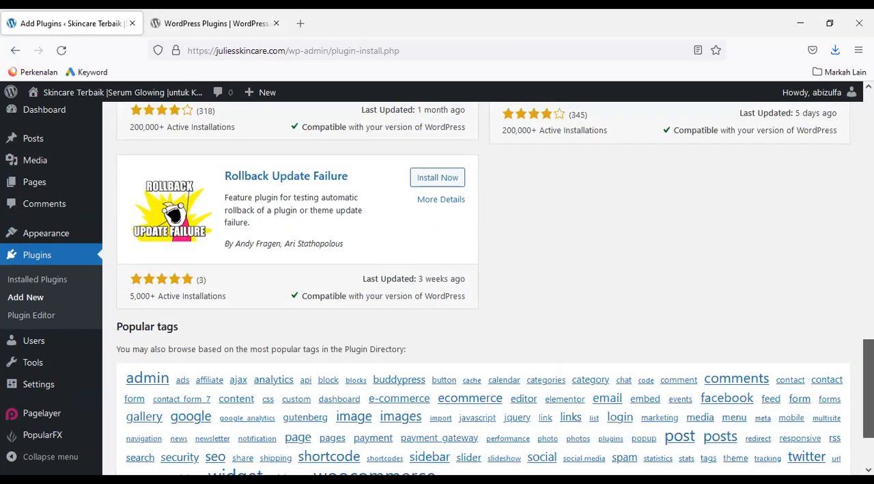
scroll(483, 286, "down", 1)
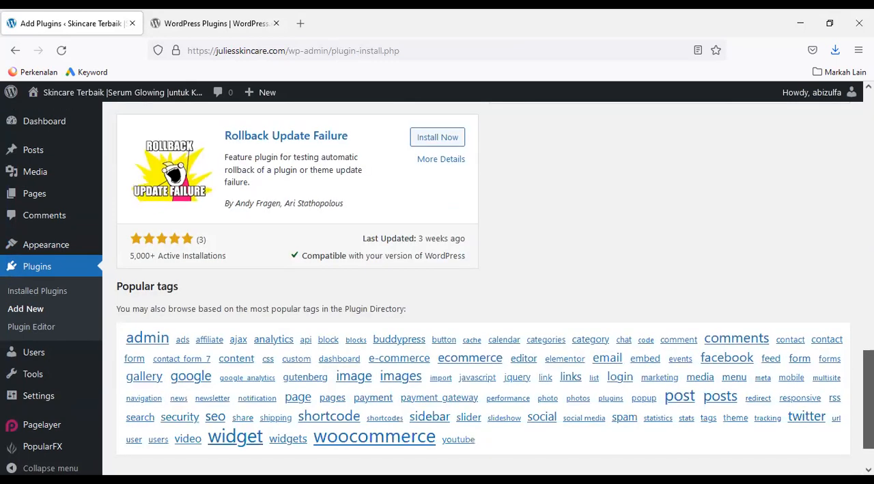
scroll(483, 287, "up", 1)
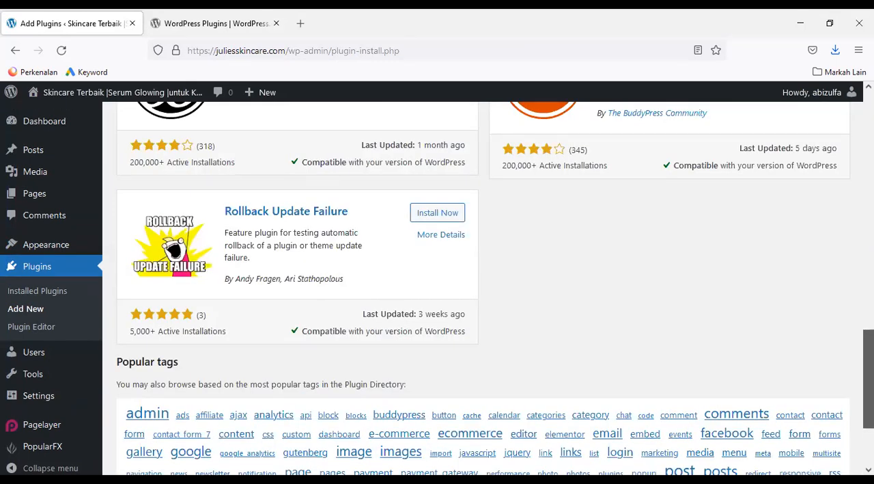
scroll(483, 287, "up", 2)
scroll(483, 287, "up", 4)
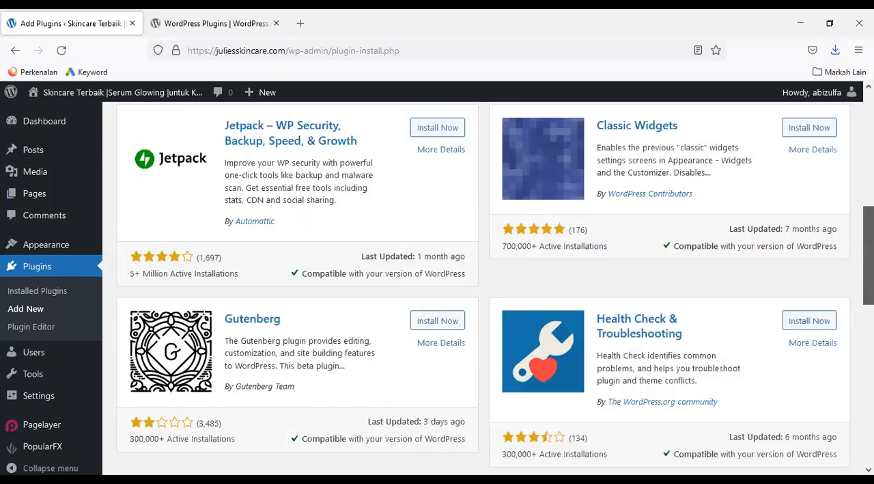
scroll(484, 287, "up", 5)
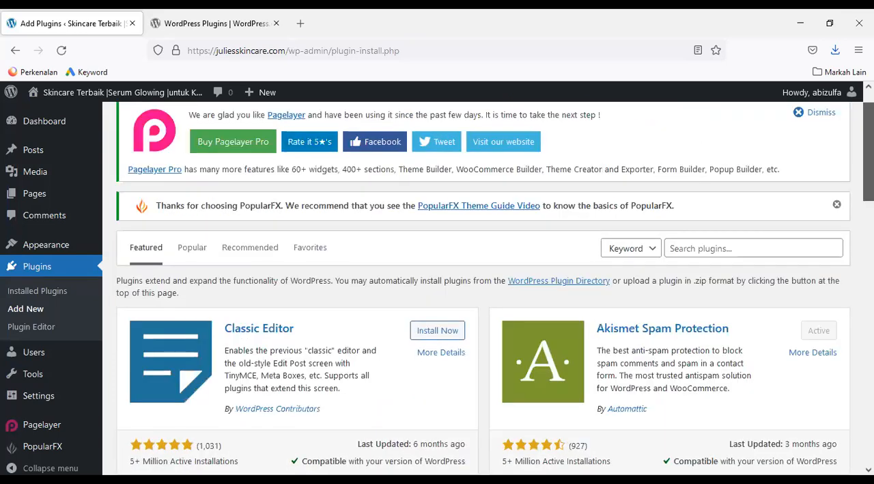
scroll(719, 286, "up", 1)
Search the available plugins for All in One SEO Pack and find the one by All in One SEO Team
left_click(720, 286)
key("ctrl+v")
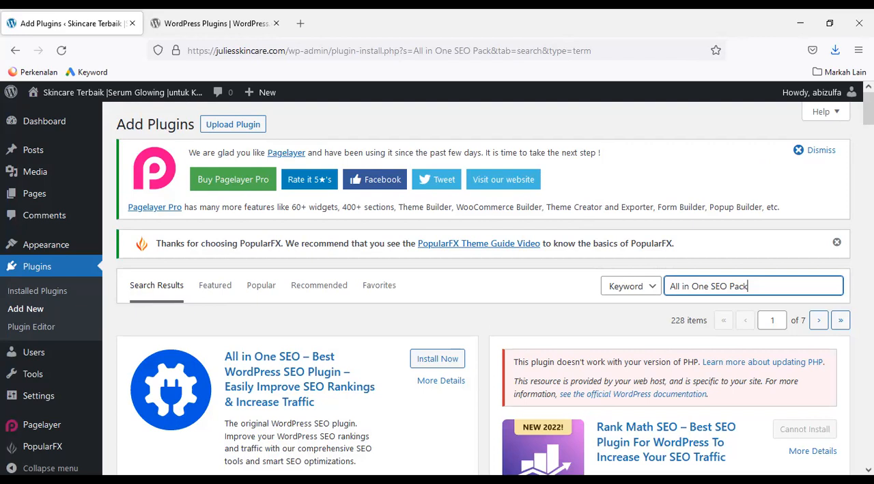
scroll(252, 372, "down", 1)
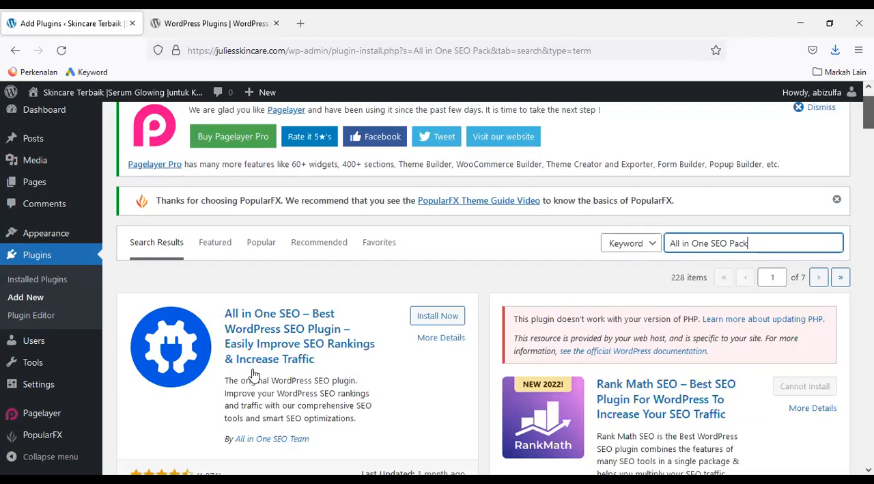
scroll(253, 372, "down", 2)
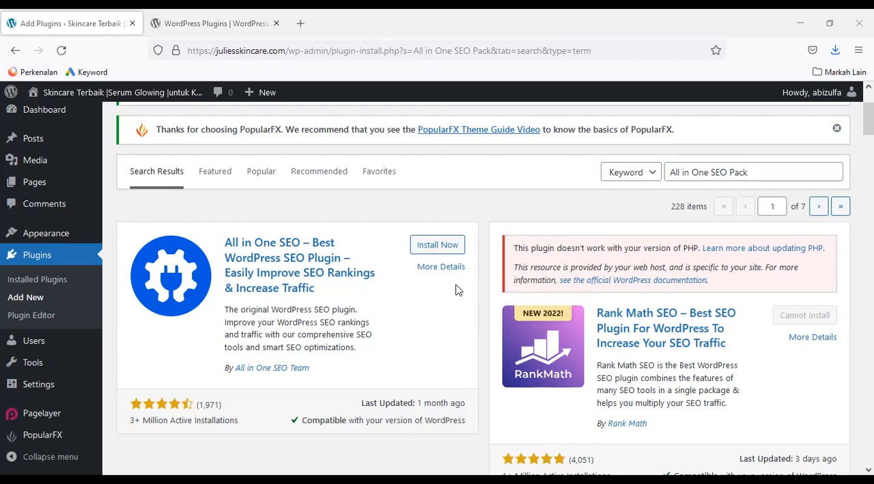
Install and activate the All in One SEO plugin, leaving its setup wizard for the dashboard
left_click(438, 244)
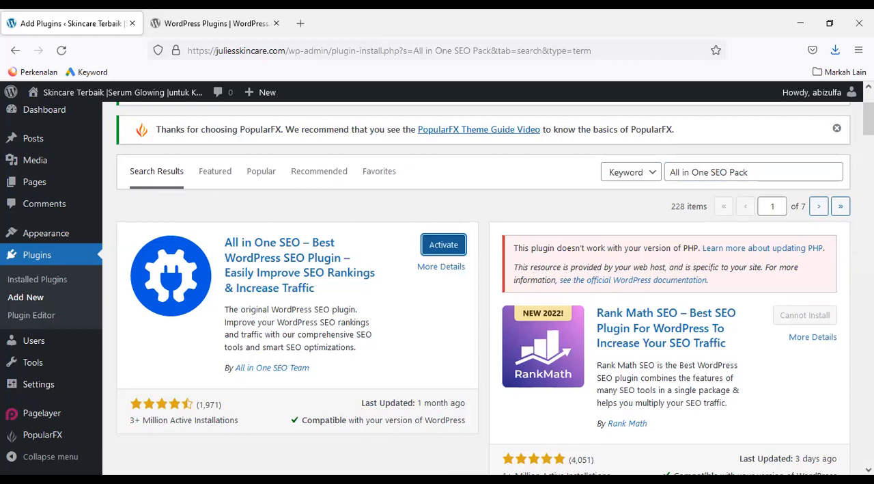
left_click(444, 246)
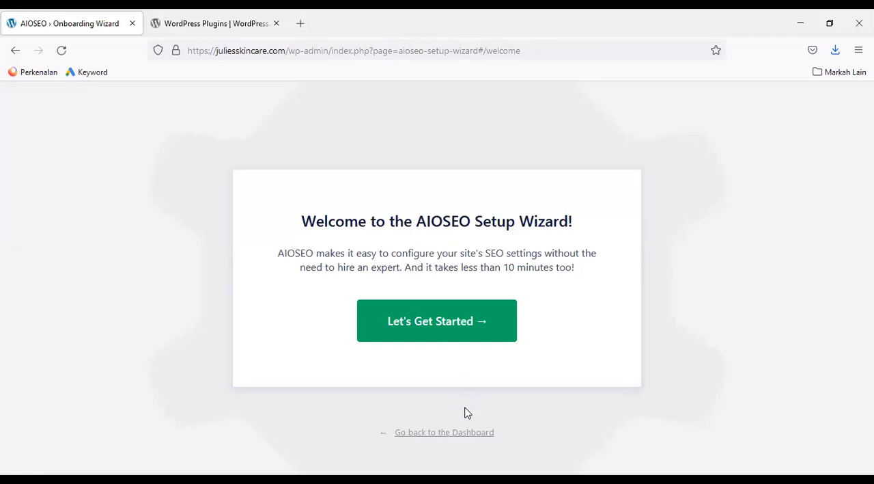
left_click(456, 434)
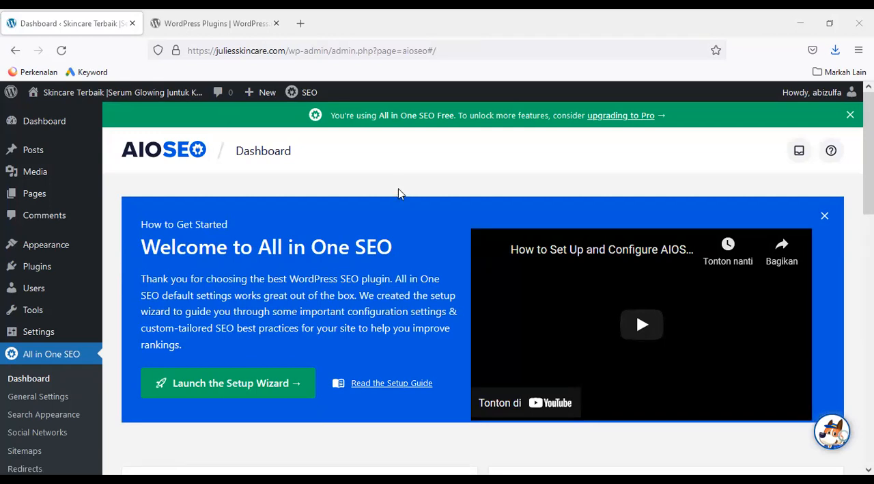
Return to the page for adding plugins and search for Site Kit by Google
mouse_move(64, 276)
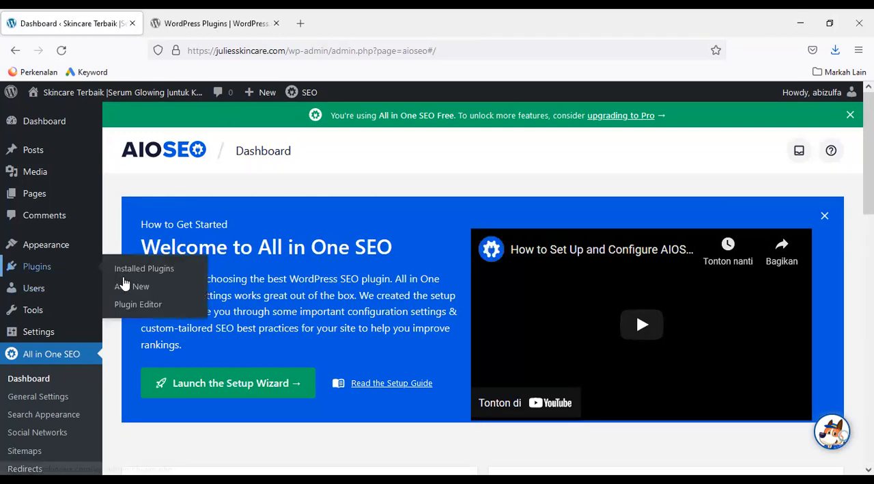
left_click(131, 288)
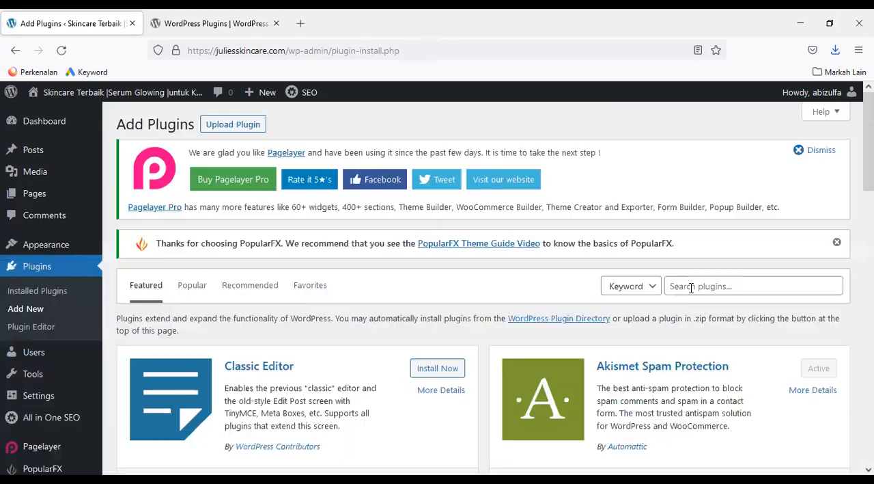
left_click(692, 288)
type("Site Kit by Google")
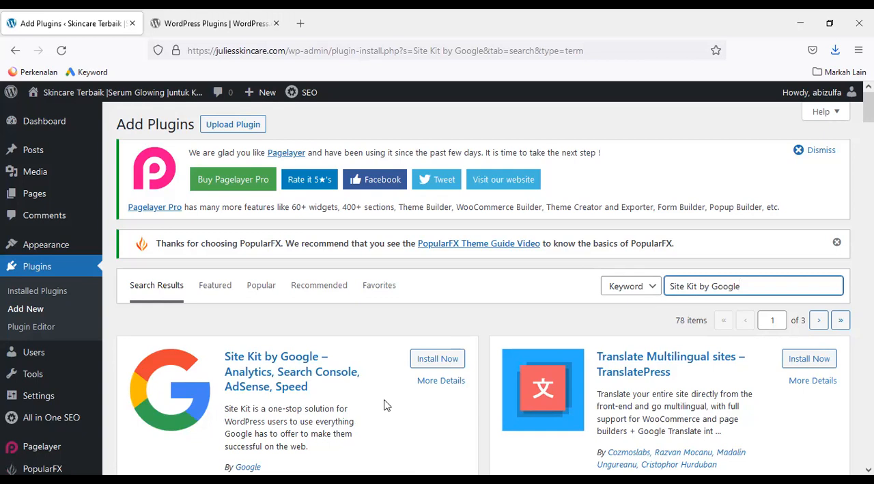
Install and activate the Site Kit by Google plugin
left_click(457, 360)
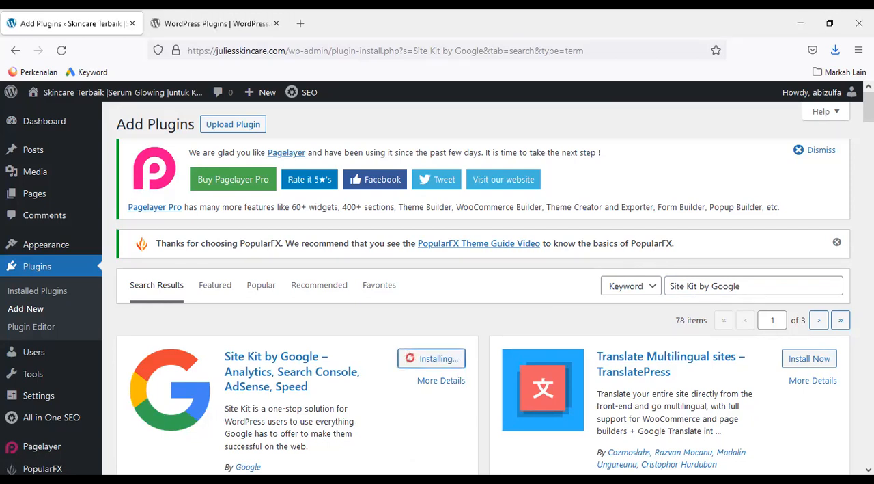
left_click_drag(869, 108, 869, 115)
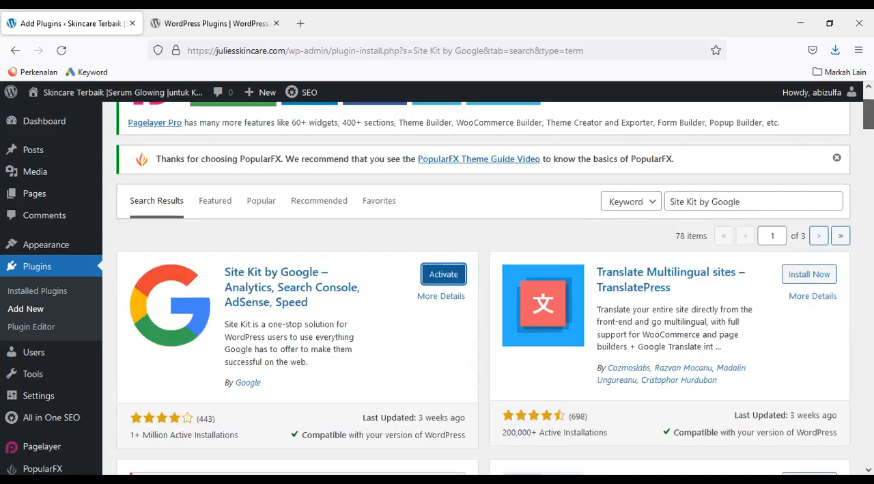
left_click(451, 281)
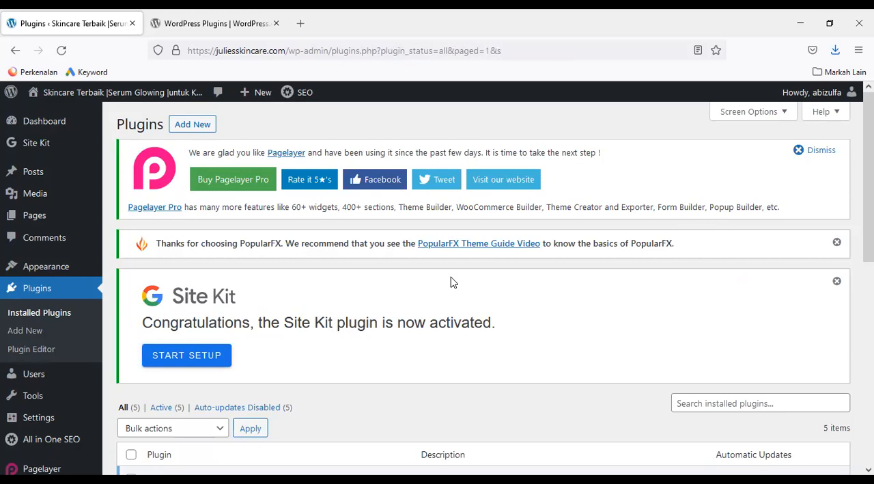
Return to the page for adding plugins and search for Google Sitemap Generator
left_click(39, 332)
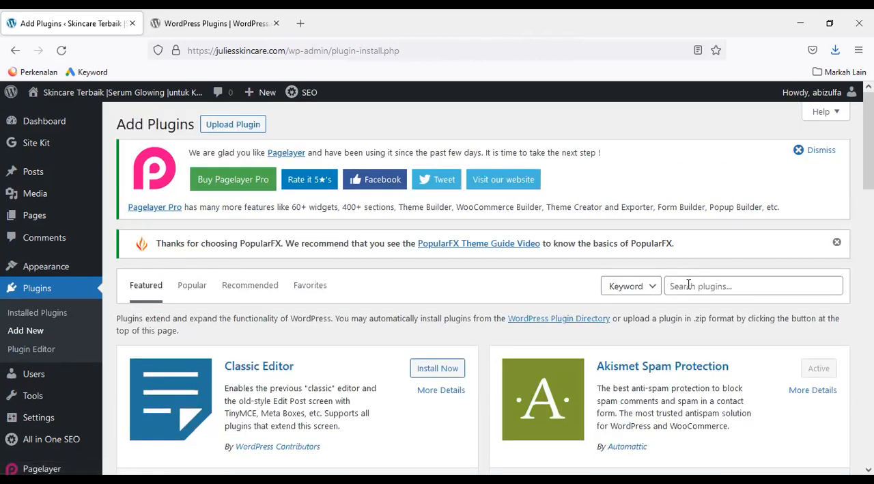
left_click(689, 284)
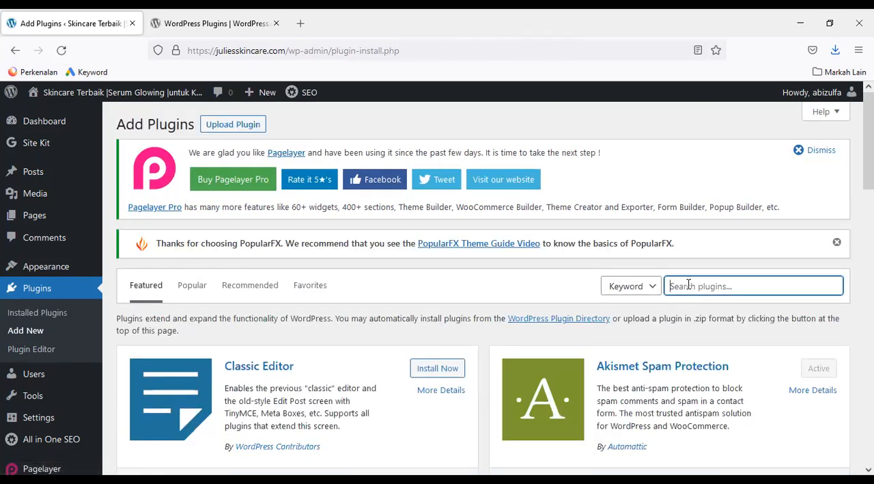
type("Google Sitemap Generator")
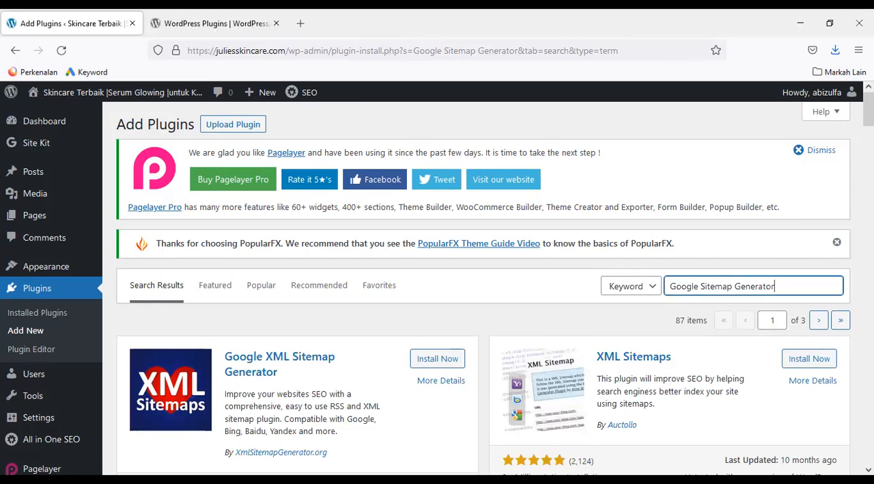
Find the XML Sitemaps plugin by Auctollo among the search results, then install and activate it
scroll(483, 287, "down", 3)
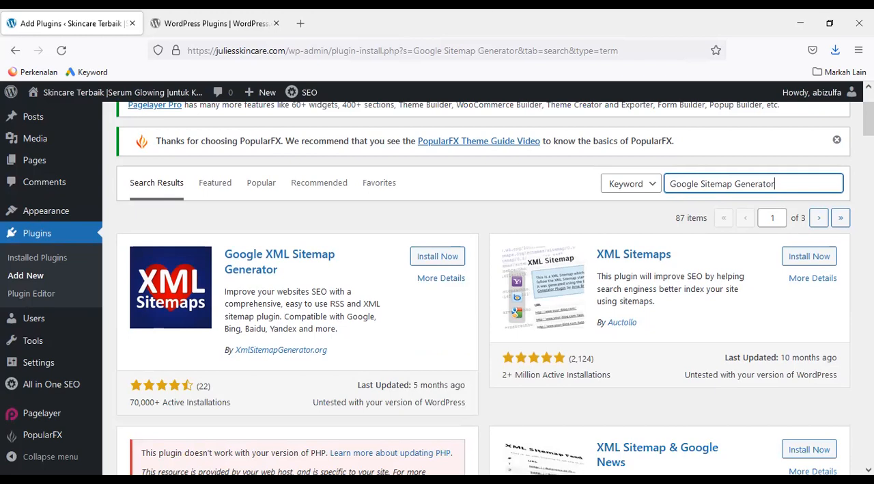
scroll(483, 287, "up", 1)
scroll(482, 287, "down", 2)
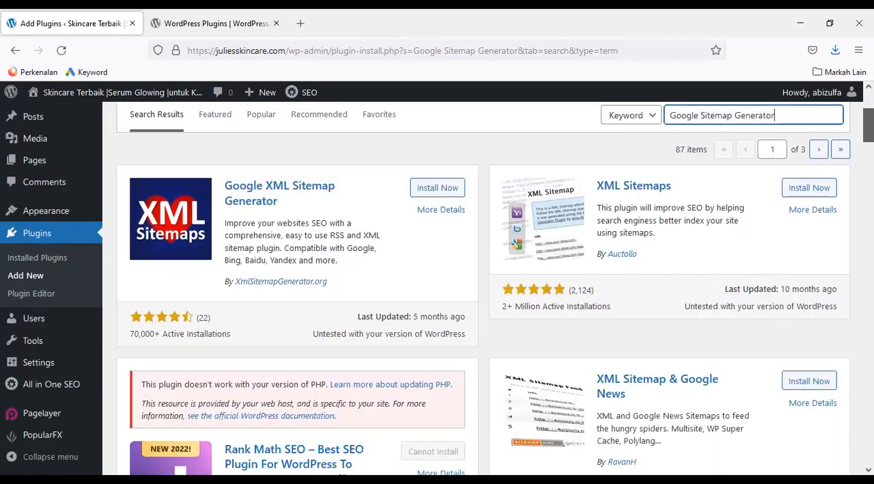
scroll(483, 287, "down", 5)
scroll(483, 287, "down", 2)
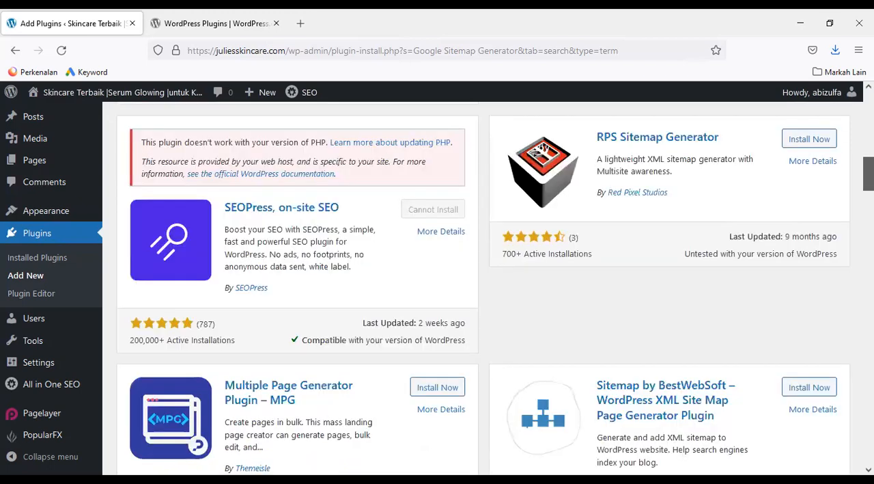
scroll(483, 287, "down", 3)
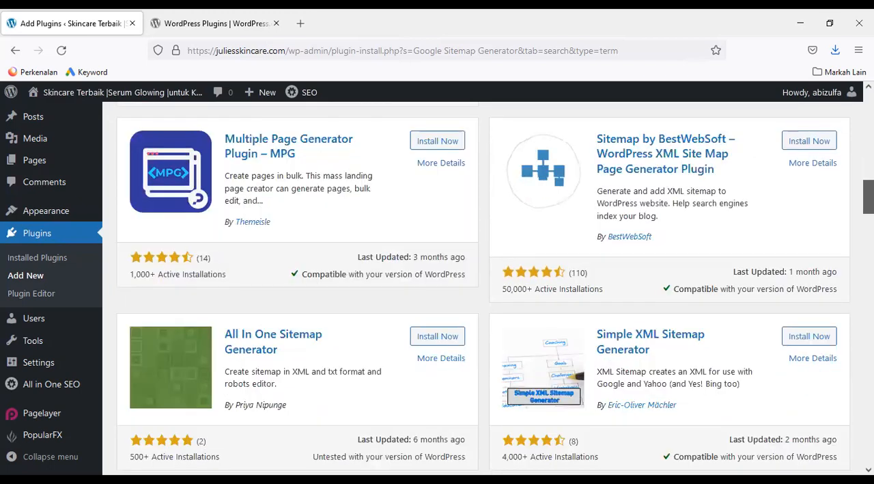
scroll(483, 287, "down", 1)
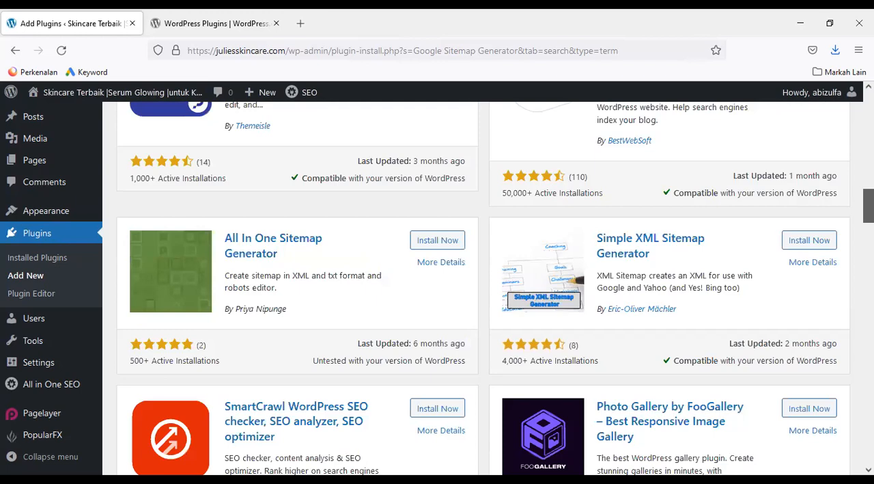
scroll(483, 287, "up", 5)
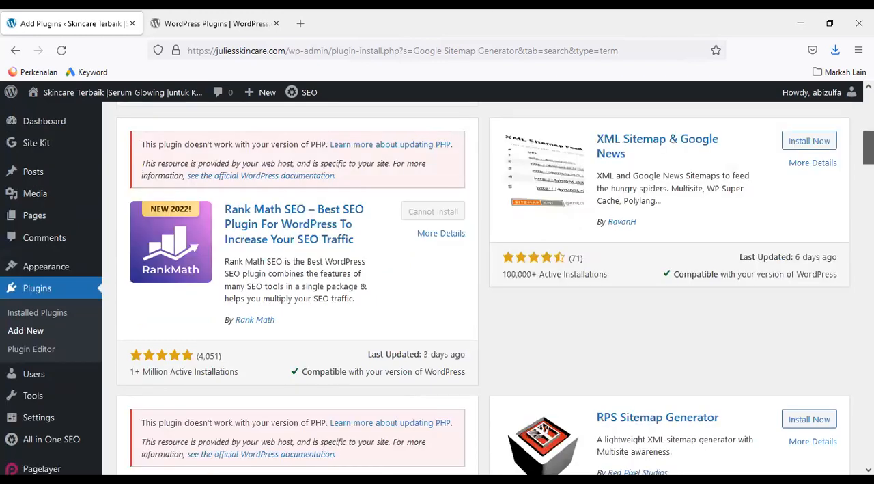
scroll(483, 287, "up", 3)
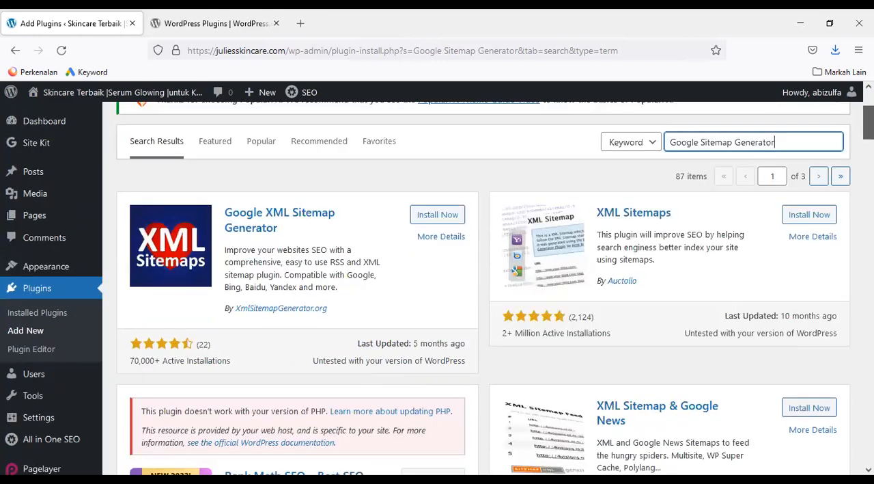
left_click(822, 223)
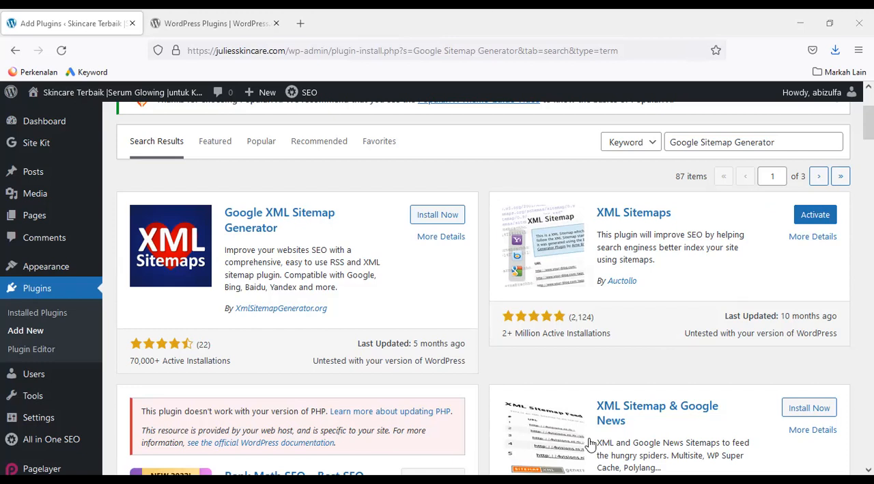
left_click(798, 214)
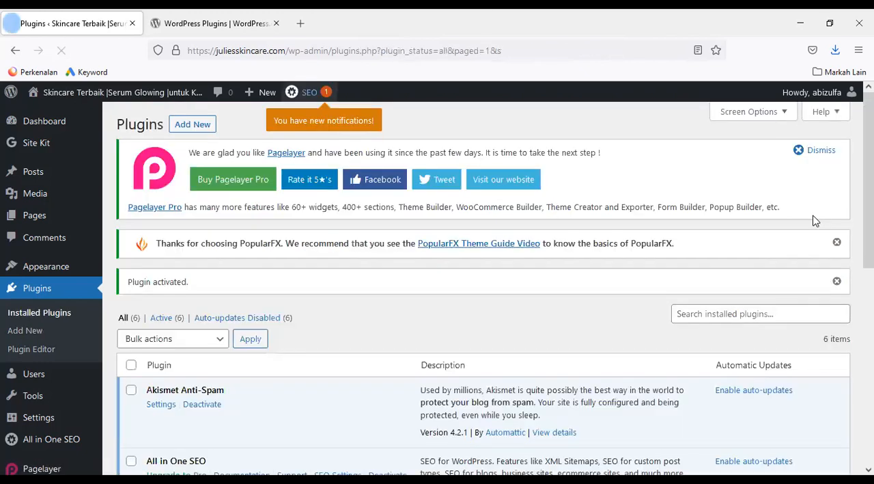
Search the available plugins for WordPress Ping Optimizer, then install and activate the plugin of that name
left_click(31, 332)
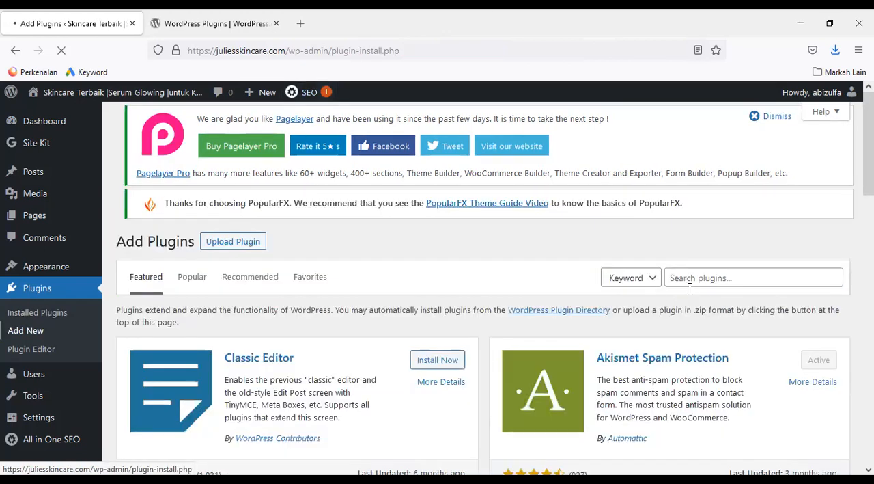
left_click(689, 288)
type("WordPress Ping Optimizer")
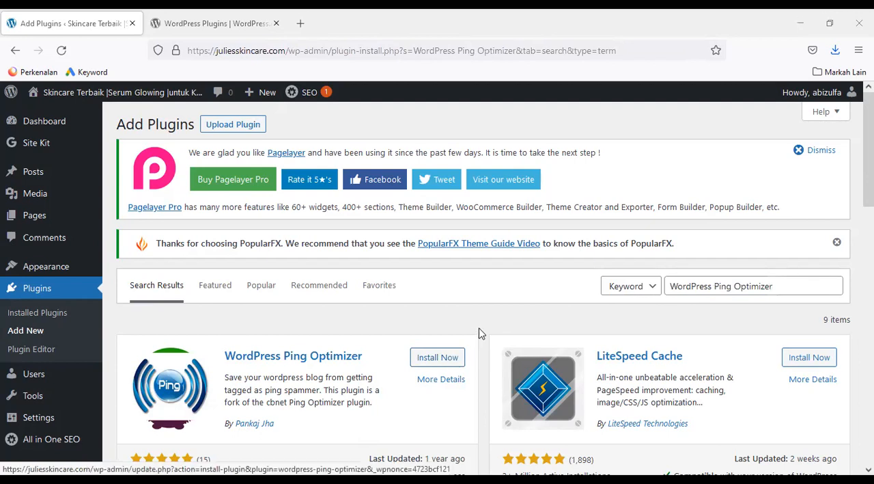
left_click(437, 357)
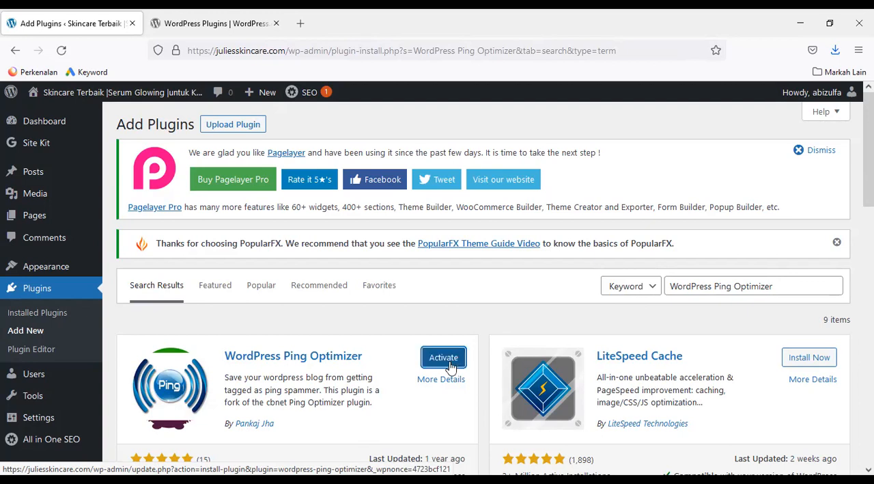
left_click(450, 367)
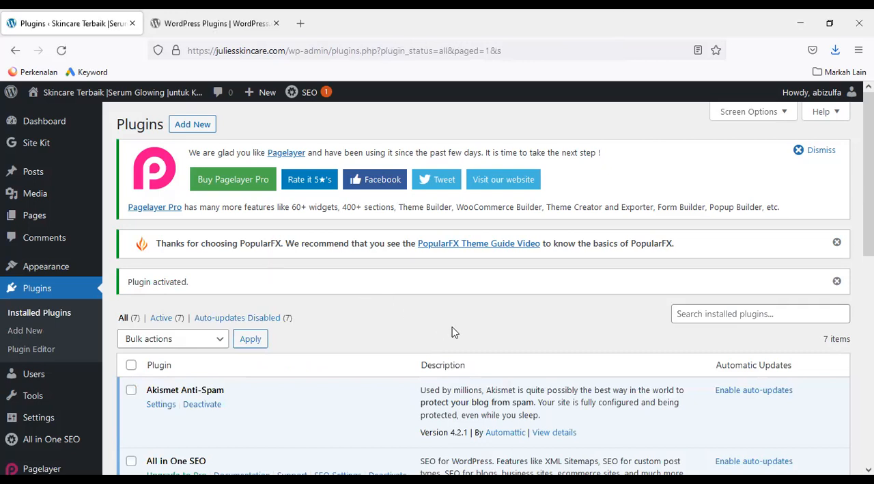
Search the available plugins for WP Fastest Cache, then install and activate the plugin of that name
left_click(35, 337)
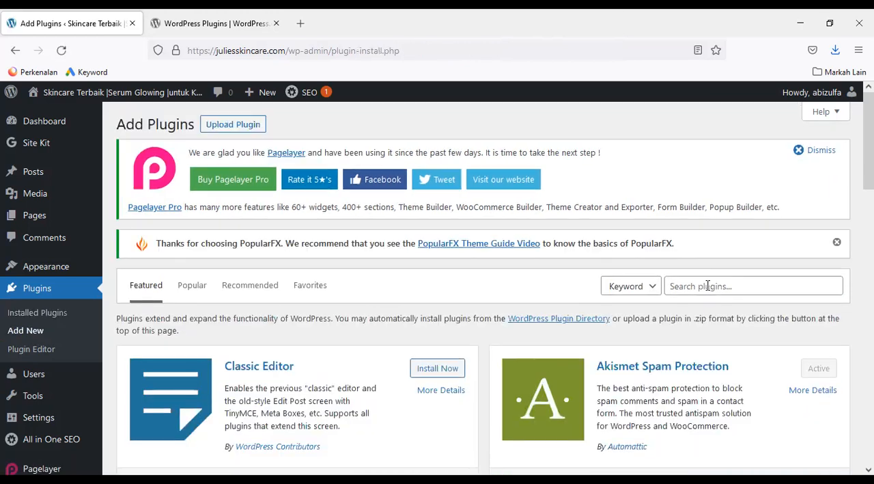
left_click(708, 286)
type("WP Fastest Cache")
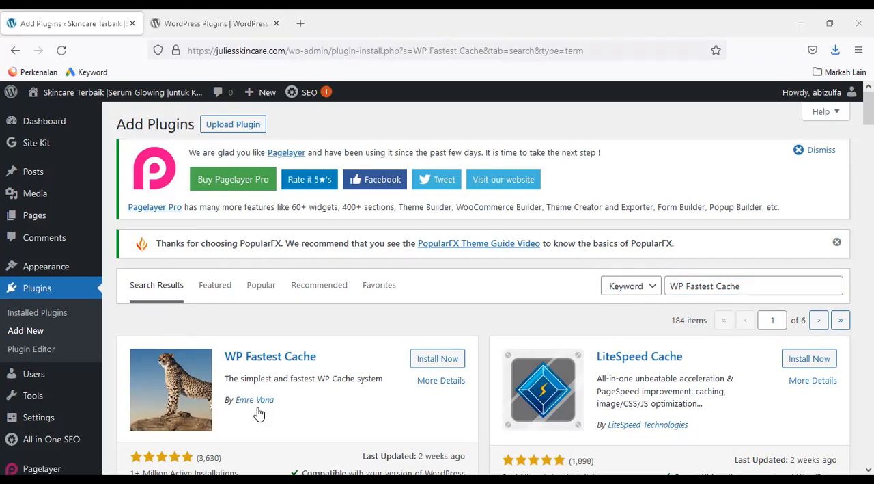
left_click(450, 358)
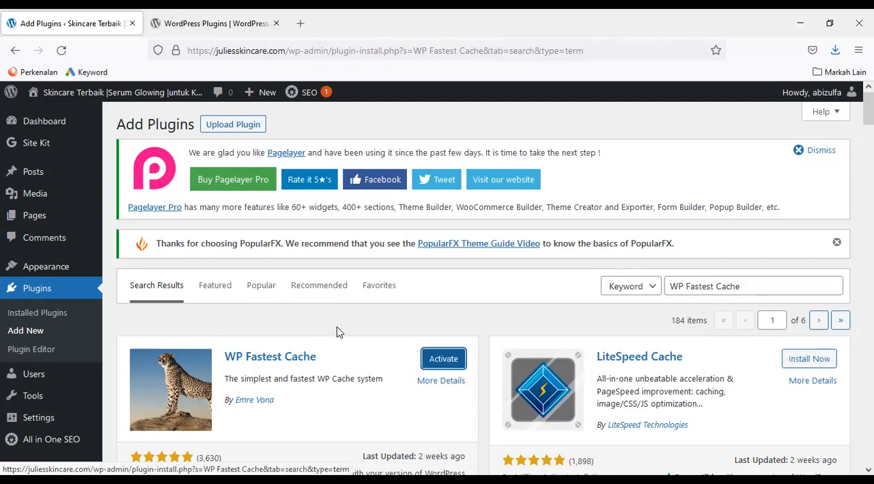
left_click(441, 362)
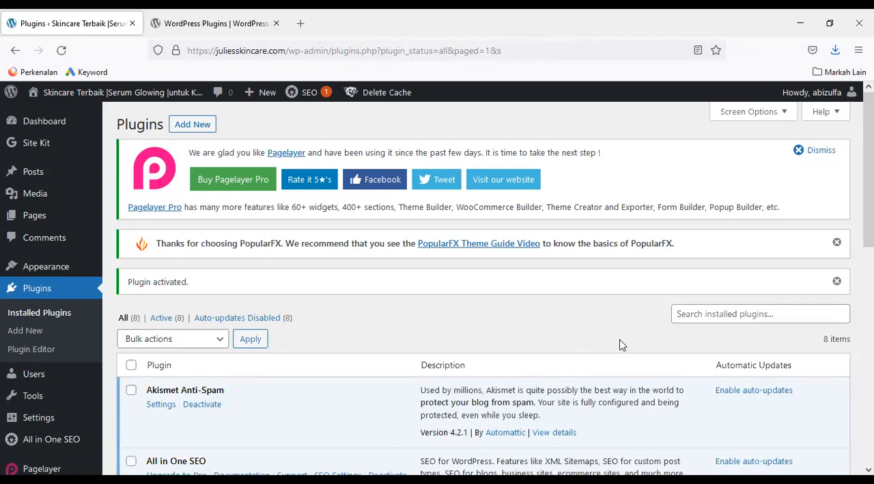
Search the available plugins for Smush, then install and activate Smush – Lazy Load Images, Optimize & Compress Images by WPMU DEV
left_click(701, 312)
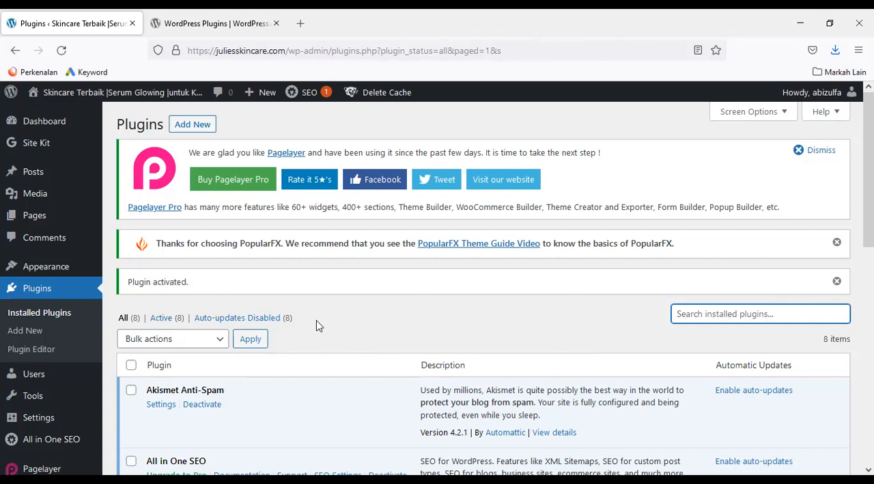
left_click(35, 332)
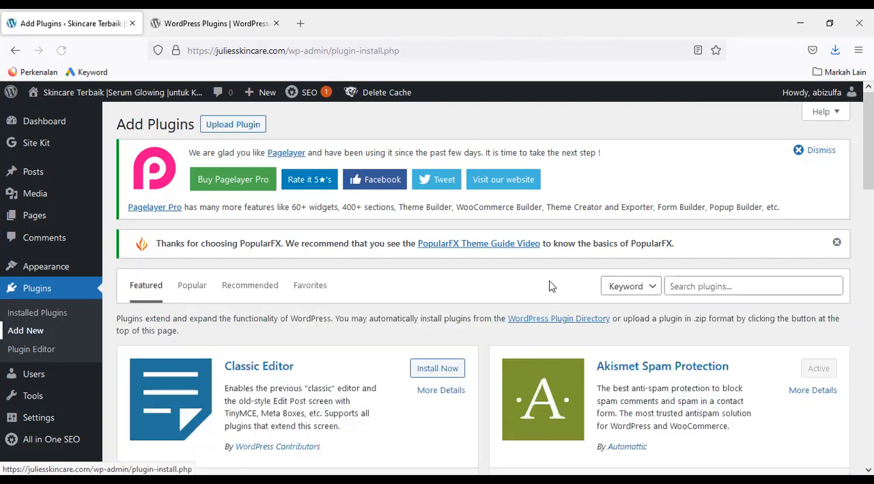
left_click(686, 288)
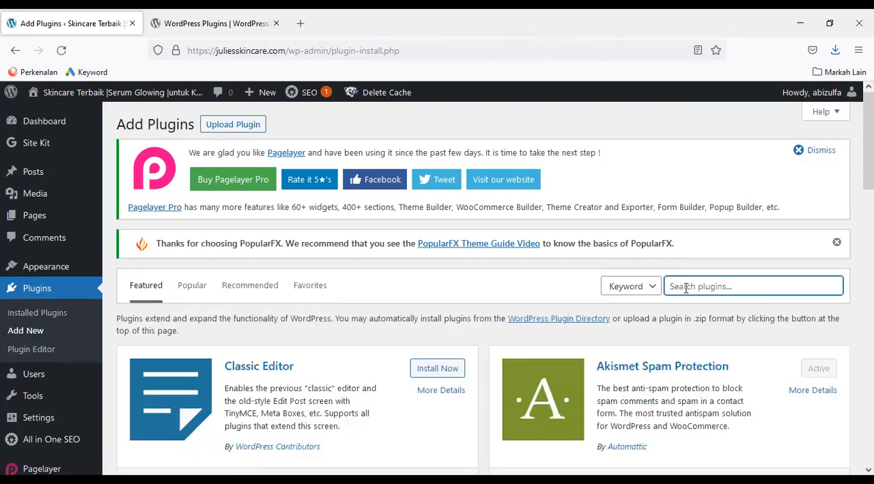
type("Smush")
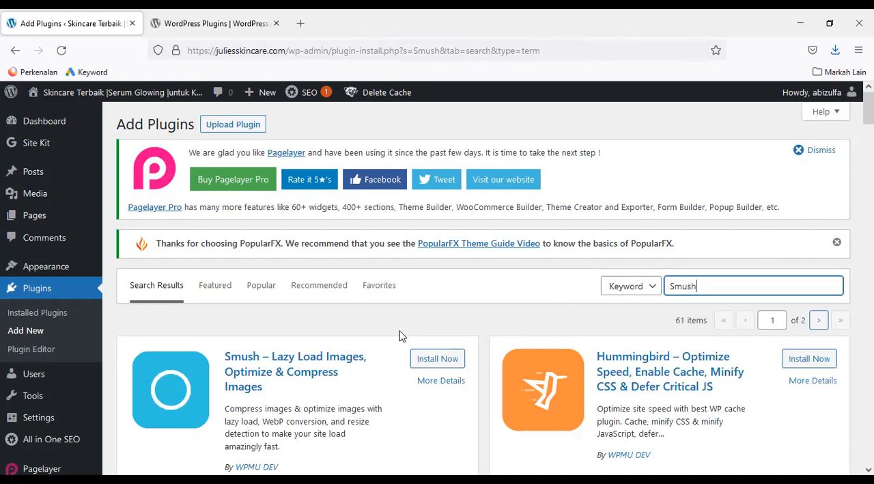
left_click(447, 358)
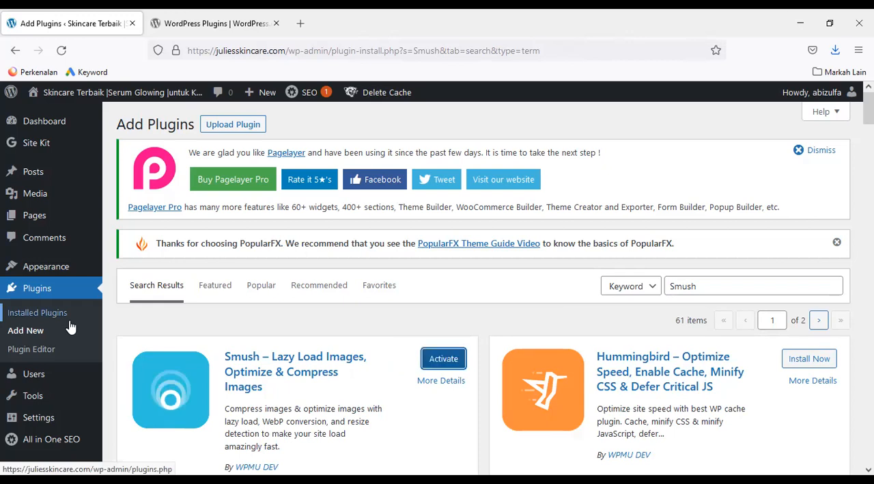
left_click(442, 363)
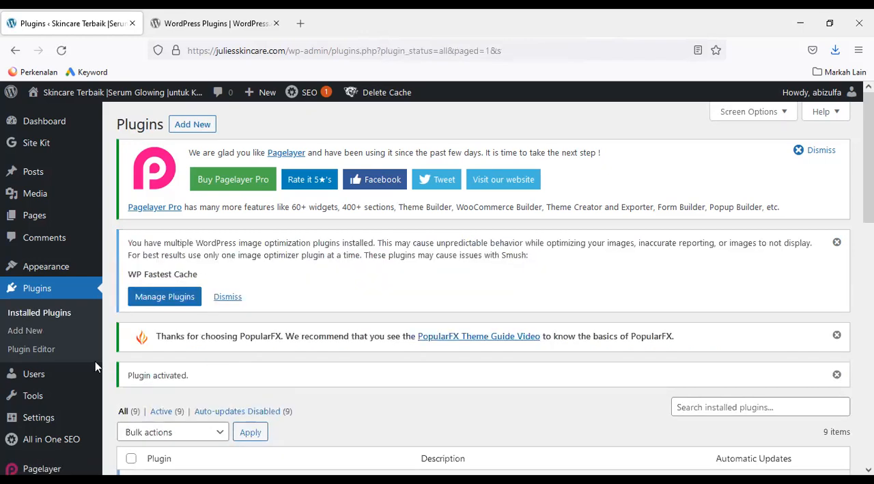
Return to the page for adding plugins, search for 404 to 301 and find the Redirect, Log and Notify 404 Errors plugin
left_click(32, 332)
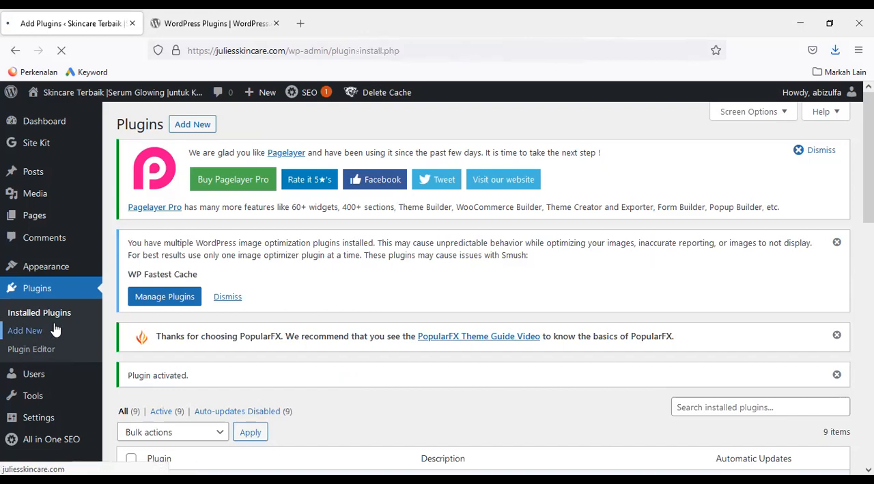
left_click(722, 381)
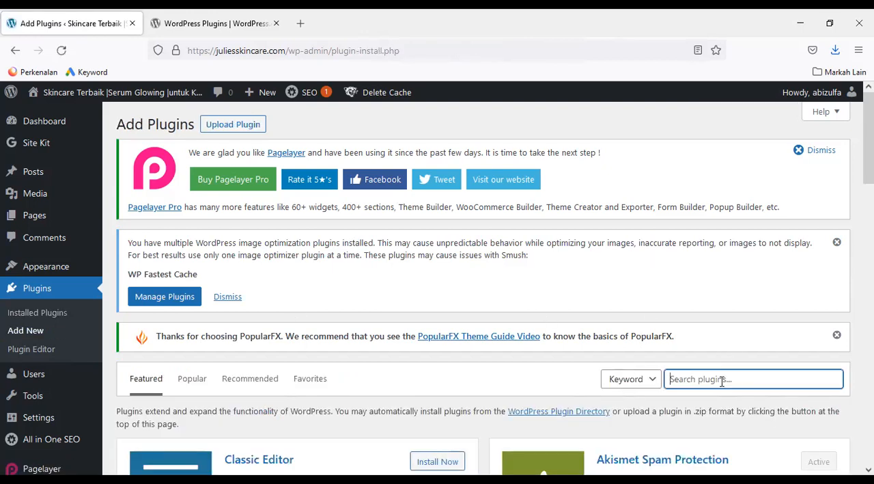
type("404 to 301")
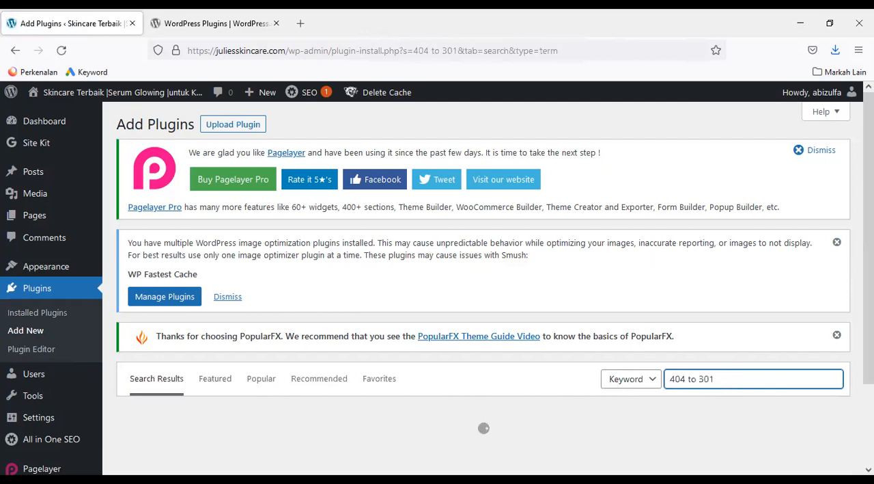
scroll(483, 284, "down", 1)
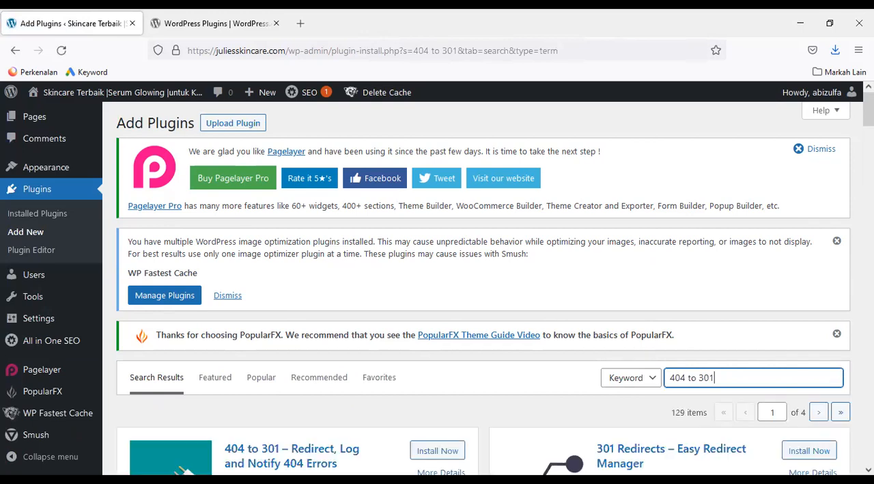
scroll(420, 332, "down", 5)
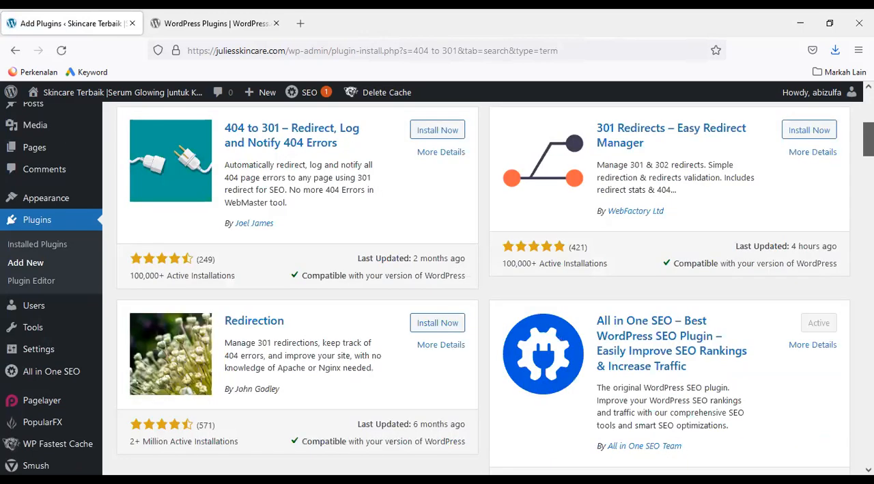
scroll(275, 408, "up", 3)
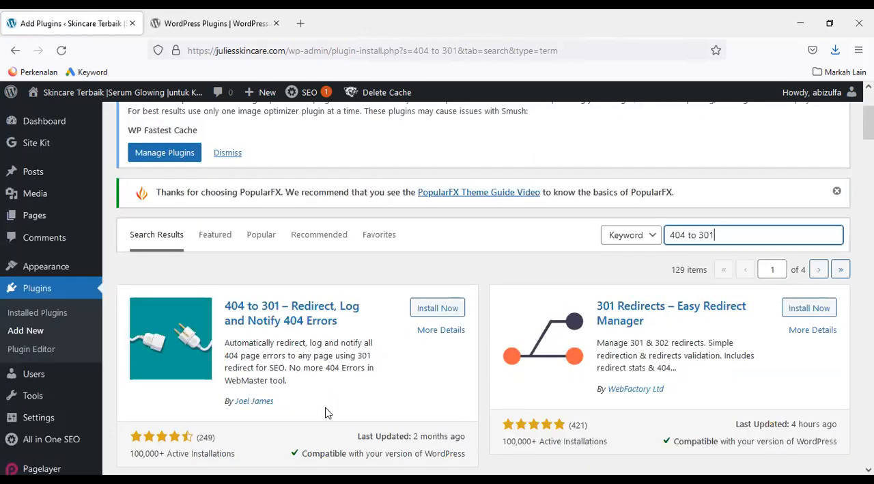
Install and activate the 404 to 301 – Redirect, Log and Notify 404 Errors plugin, then return to the page for adding plugins
left_click(438, 309)
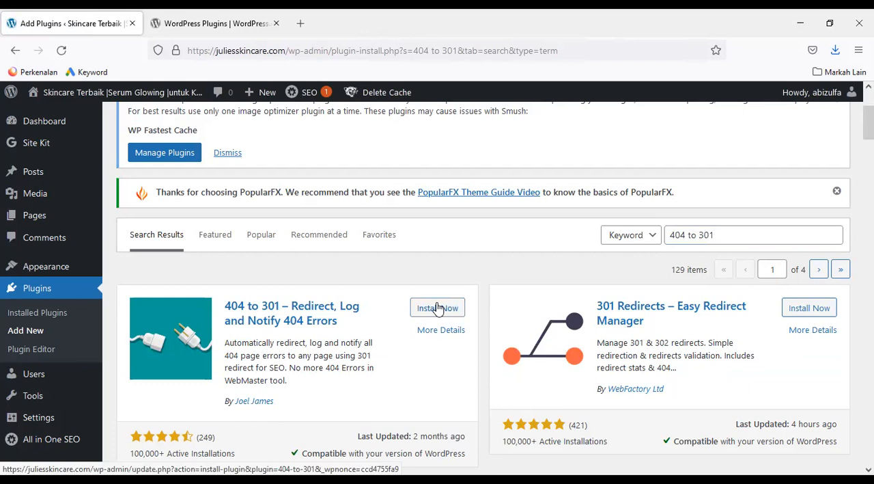
left_click(438, 308)
left_click(451, 311)
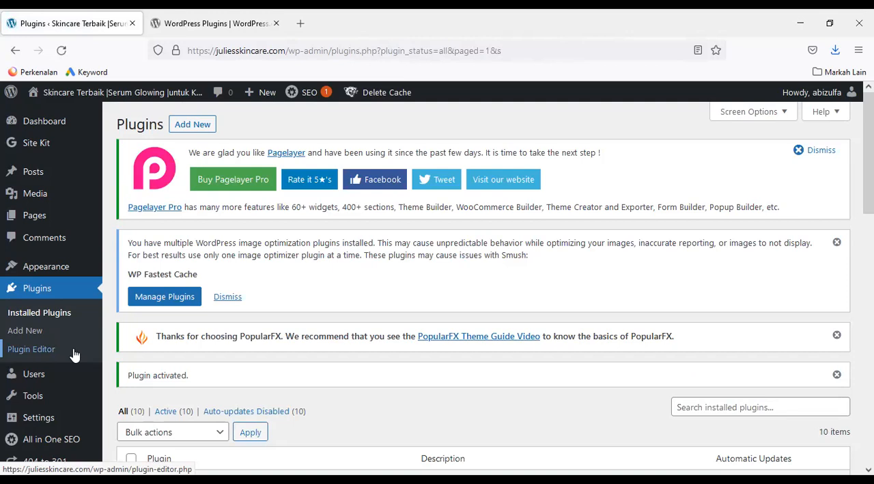
left_click(36, 334)
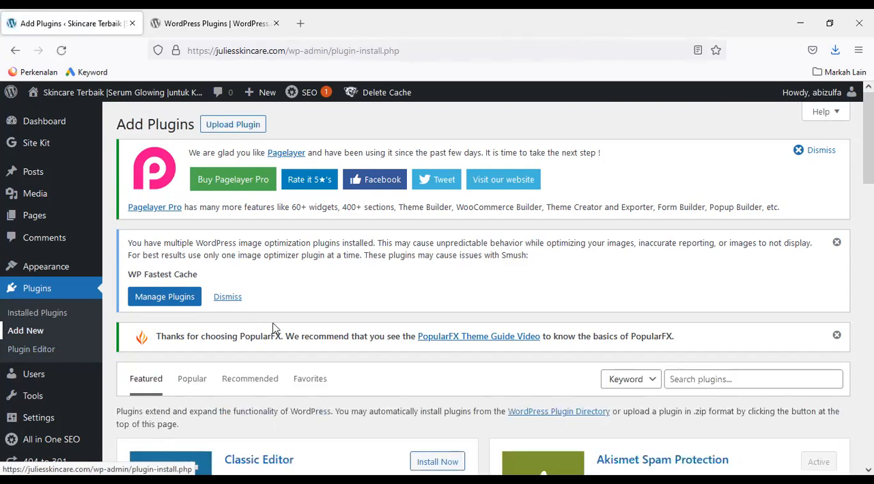
Search the available plugins for Social Chat, then install and activate the Social Chat plugin by QuadLayers
left_click(687, 381)
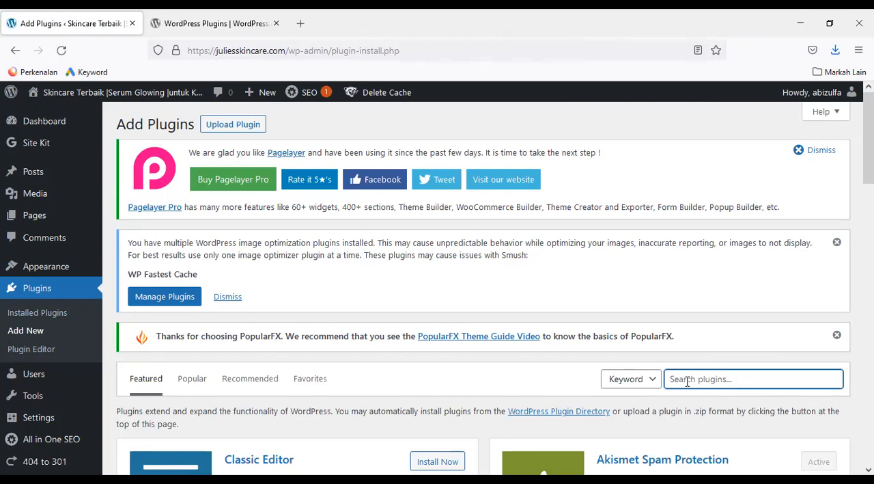
type("Social Chat")
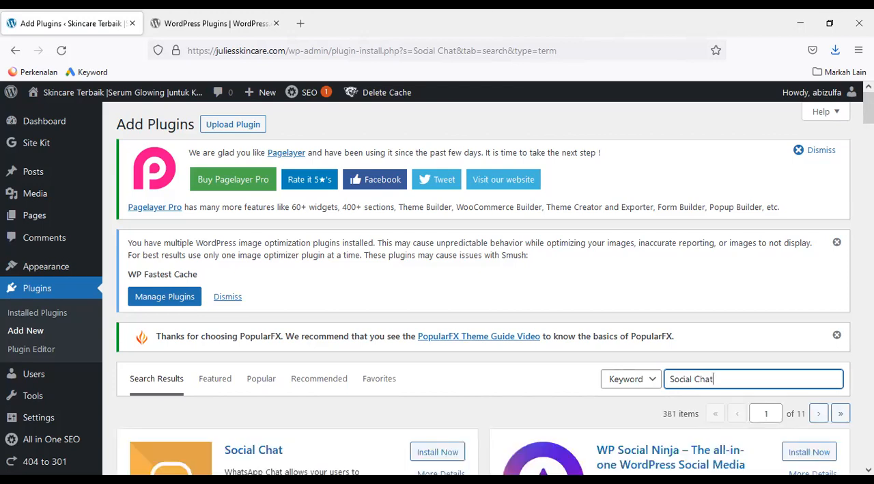
scroll(437, 283, "down", 2)
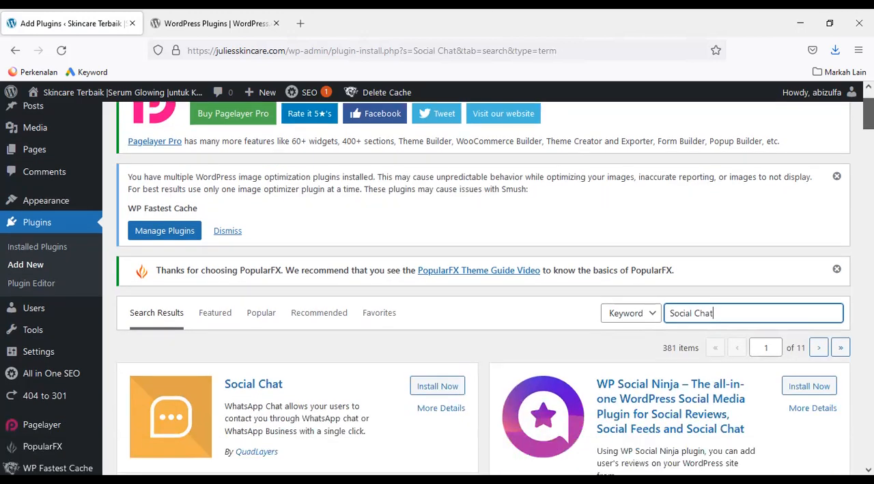
scroll(437, 283, "down", 1)
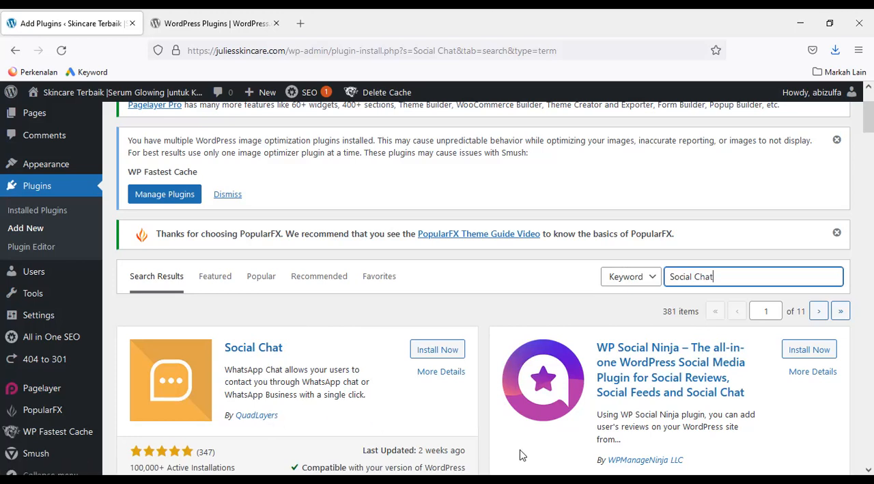
left_click(447, 350)
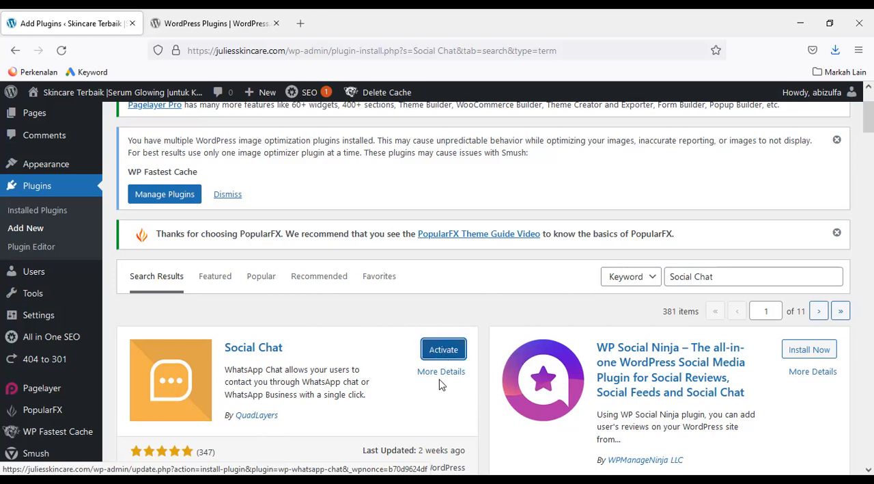
left_click(444, 352)
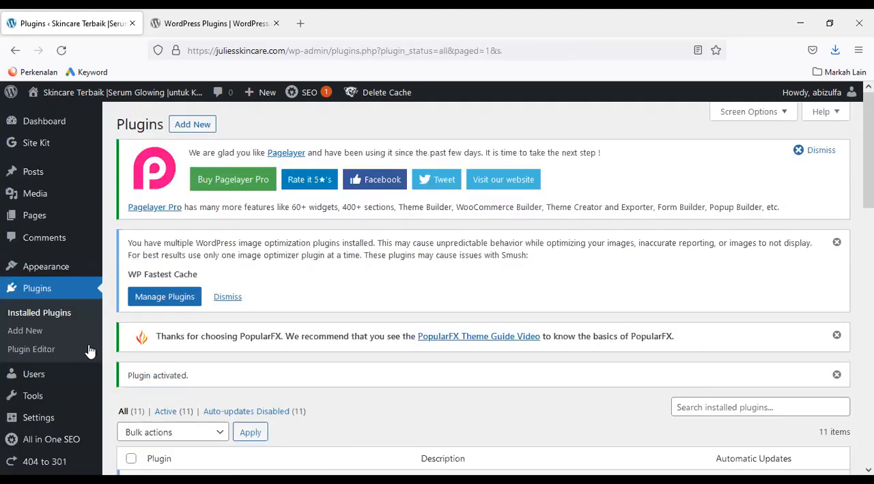
Return to the page for adding plugins, search for No Category Base, then install and activate No Category Base (WPML)
left_click(25, 330)
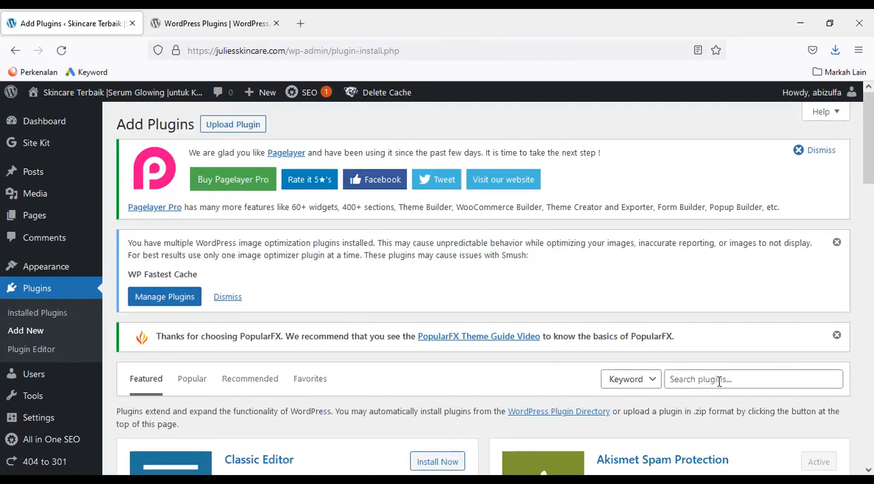
left_click(719, 381)
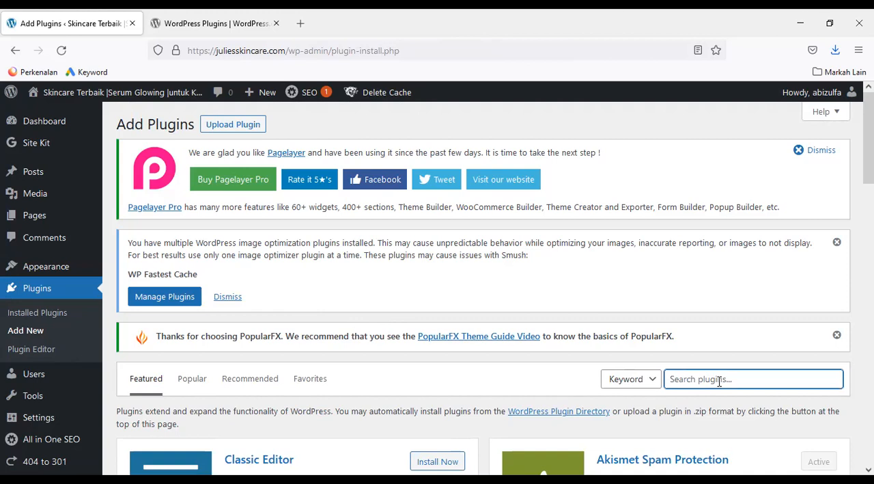
type("No Category Base")
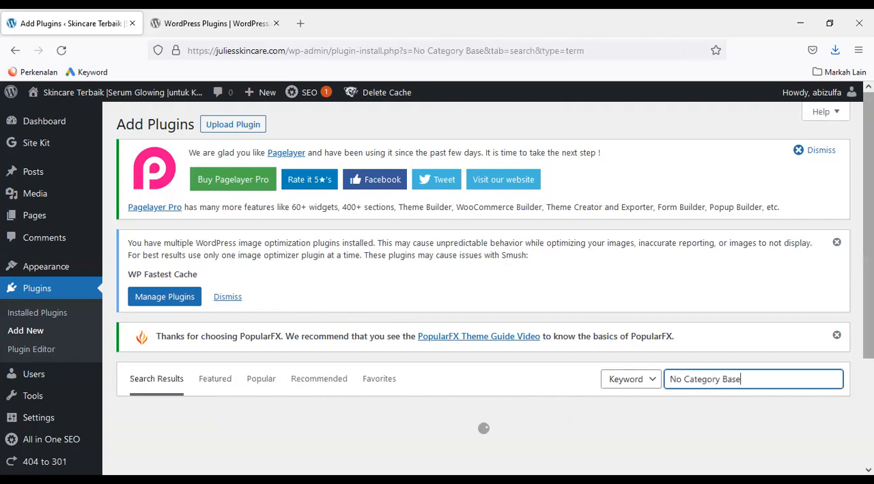
scroll(437, 281, "down", 1)
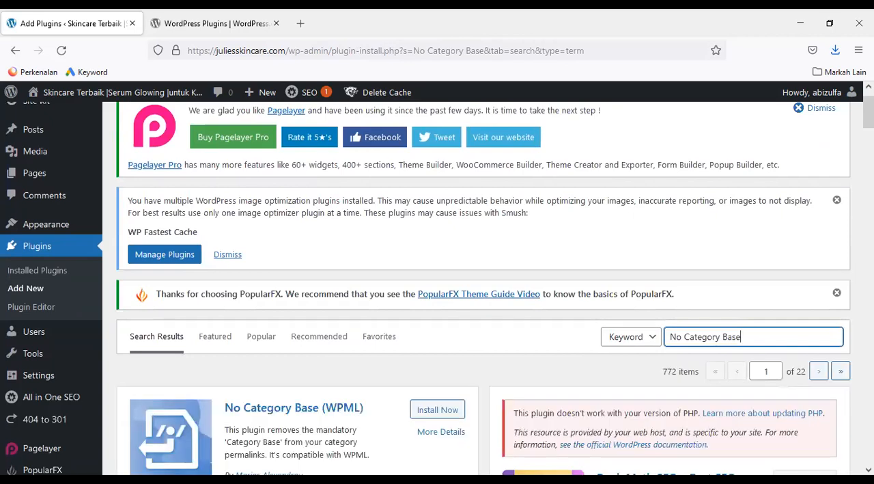
scroll(483, 287, "down", 6)
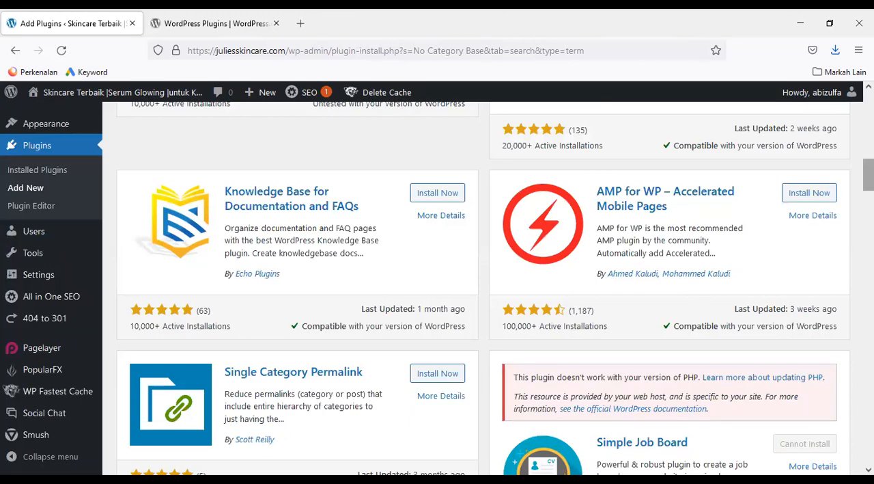
scroll(445, 400, "up", 6)
scroll(448, 400, "up", 1)
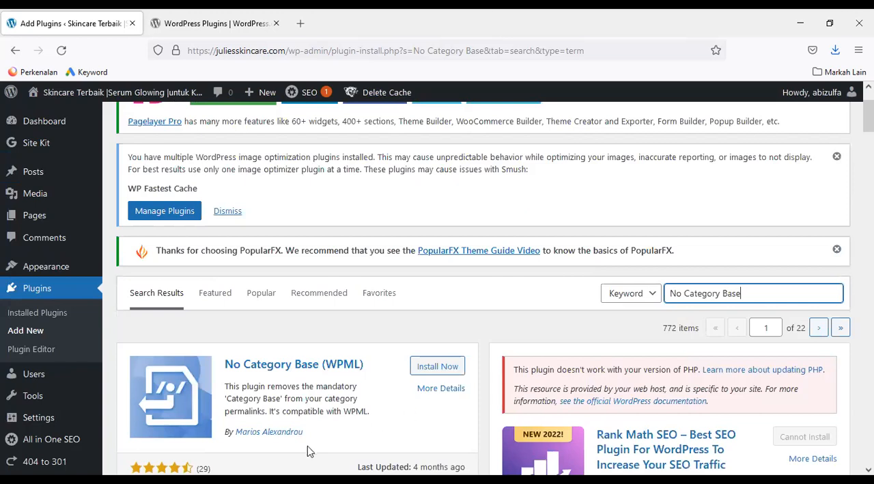
left_click(431, 366)
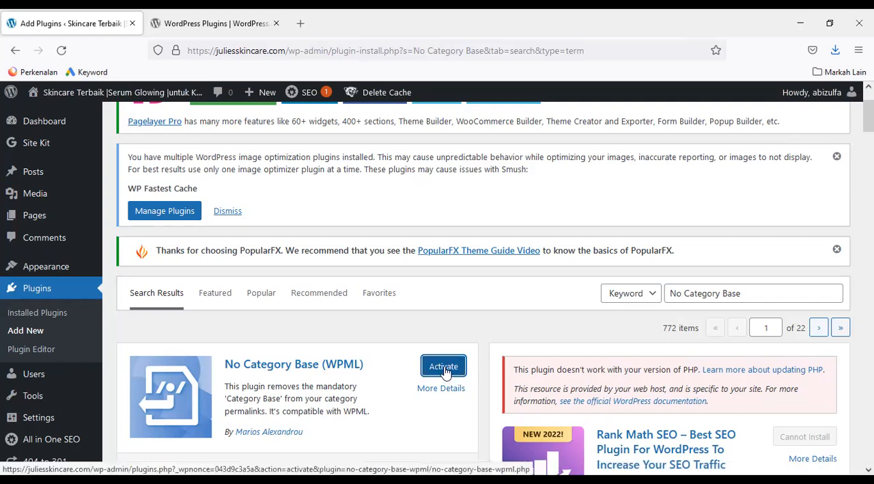
left_click(444, 366)
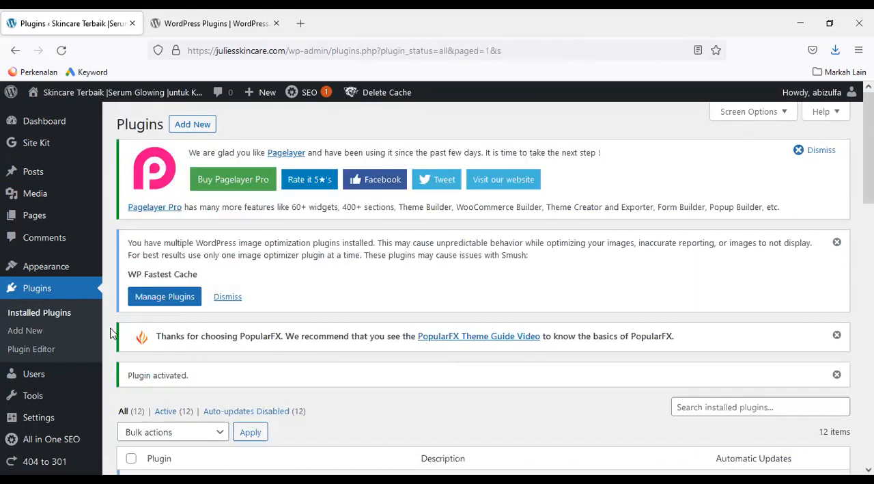
Return to the page for adding plugins, search for Advanced Editor Tools, then install and activate Advanced Editor Tools (previously TinyMCE Advanced)
left_click(34, 334)
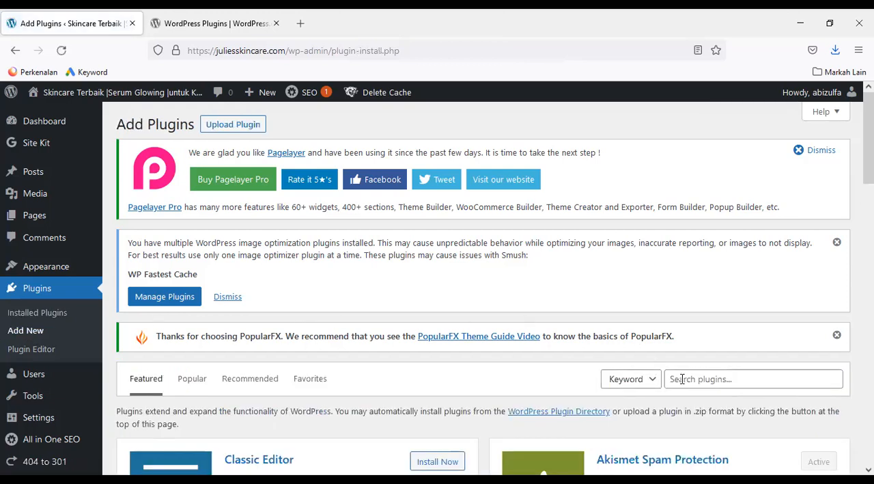
left_click(682, 379)
type("Advanced Editor Tools")
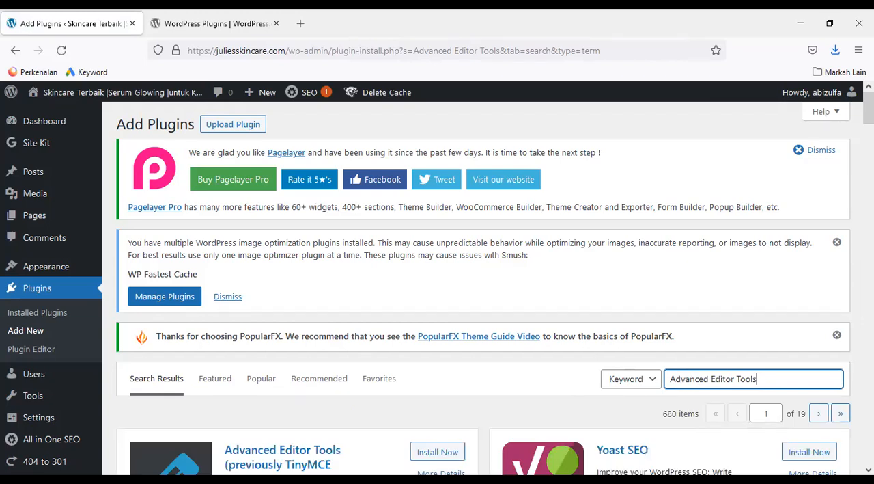
scroll(437, 283, "down", 1)
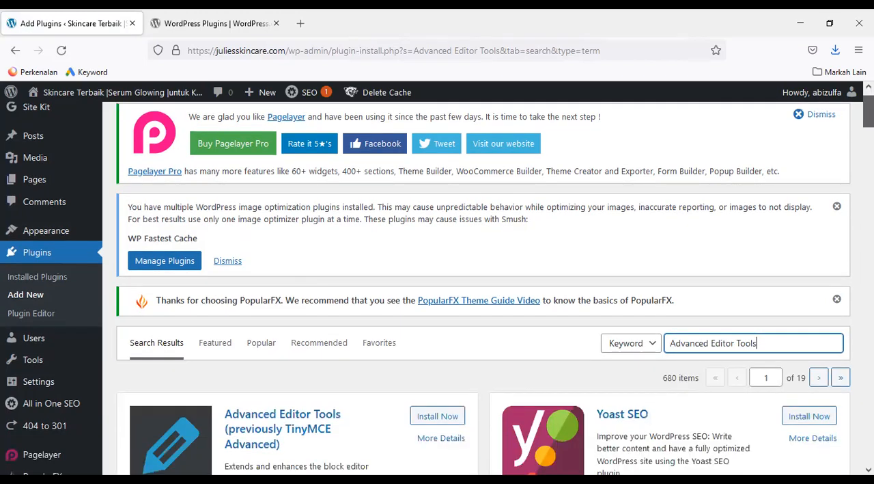
scroll(396, 376, "down", 3)
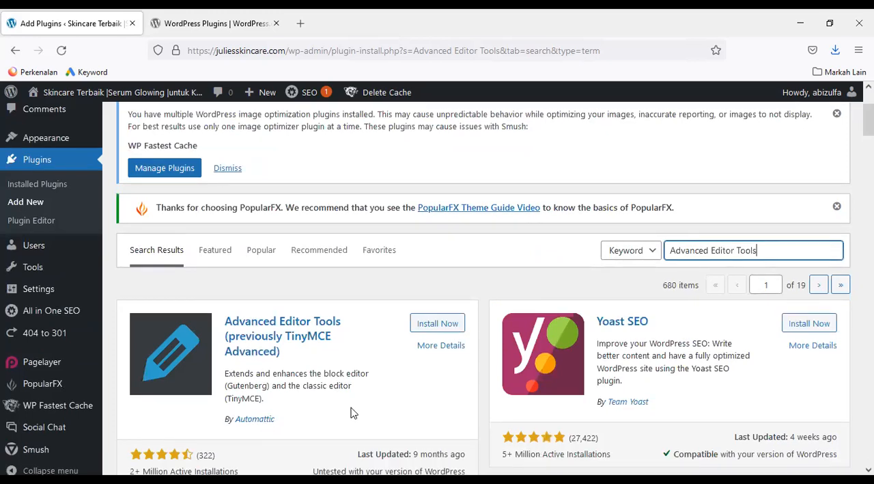
left_click(437, 323)
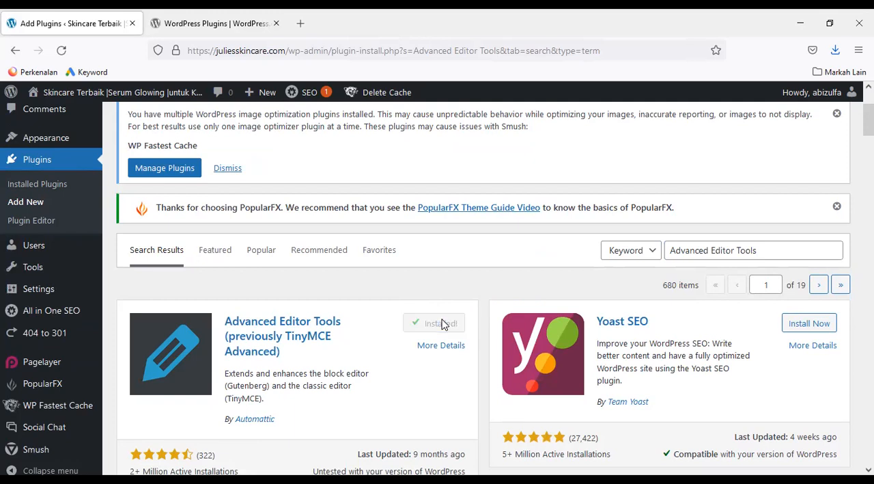
left_click(444, 326)
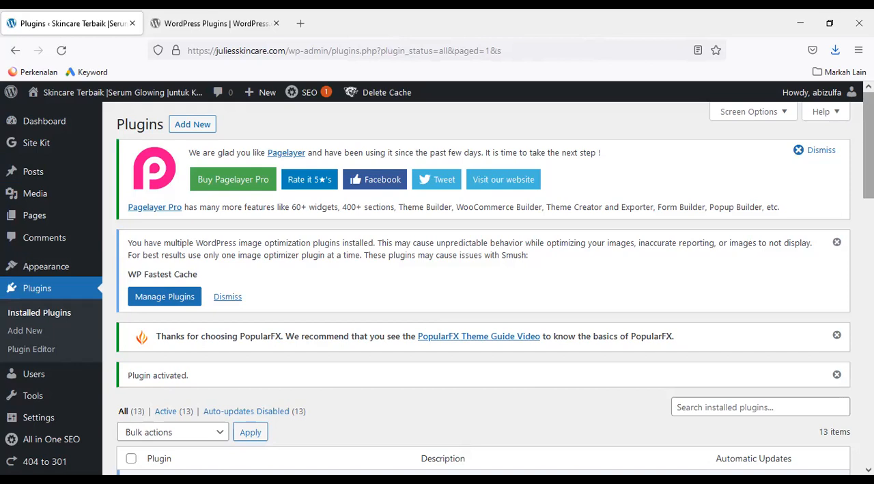
Review the installed plugins list and the admin menu entries added by the new plugins
scroll(869, 273, "down", 3)
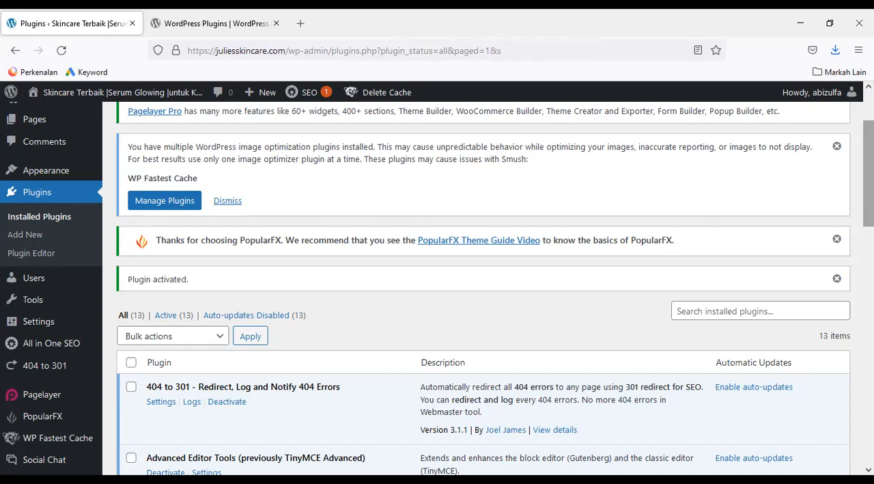
scroll(437, 288, "down", 1)
scroll(437, 289, "down", 1)
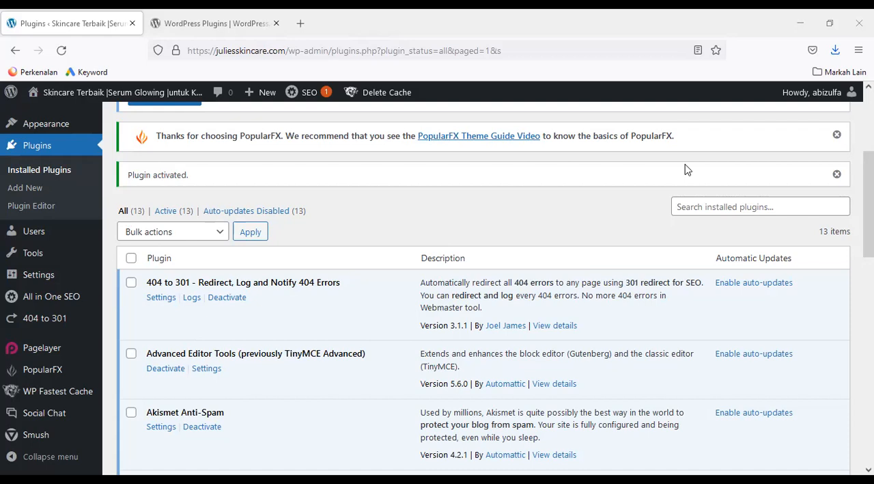
scroll(491, 221, "down", 1)
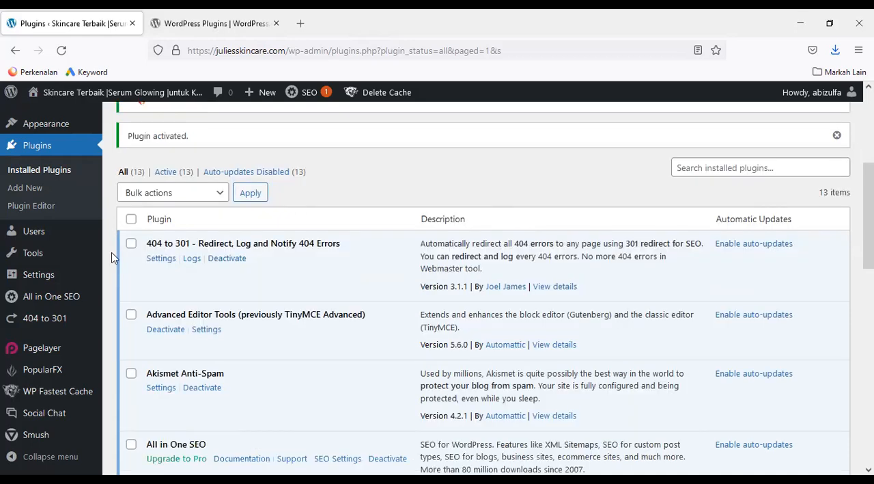
mouse_move(75, 286)
mouse_move(82, 413)
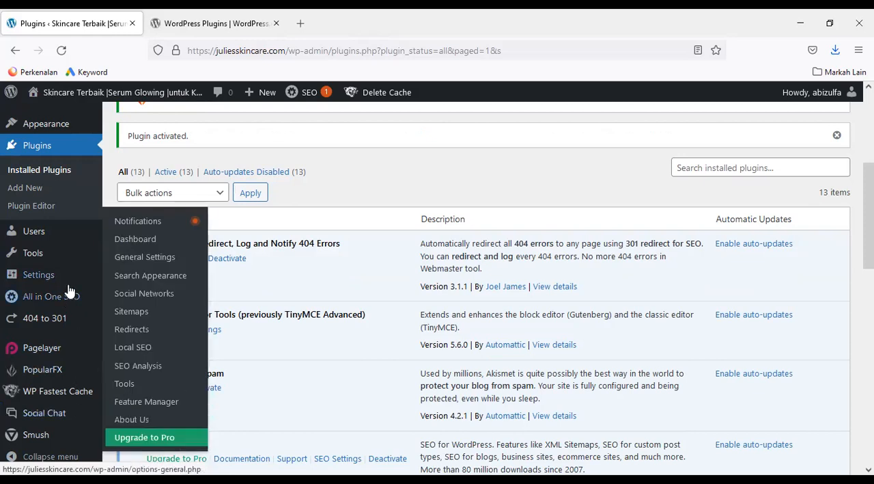
mouse_move(64, 252)
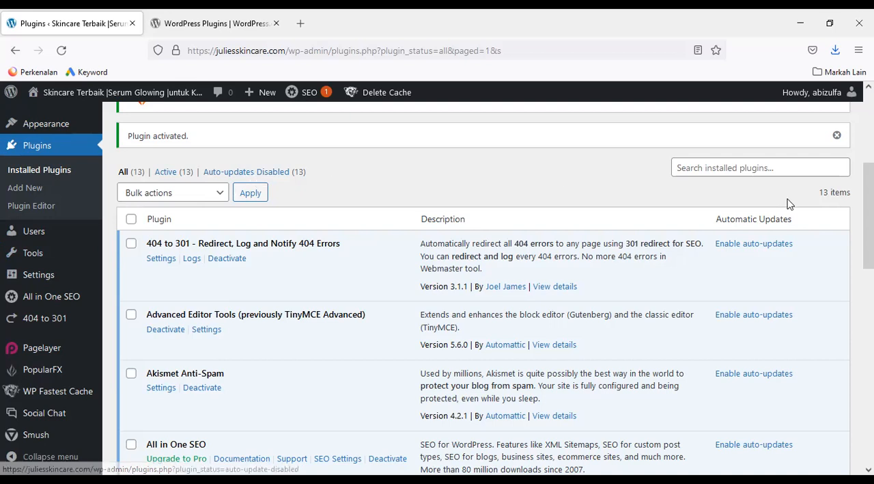
Open the Site Kit dashboard and begin its setup with the Google sign-in option, leaving anonymous usage data sharing unselected
scroll(437, 288, "up", 1)
scroll(478, 287, "up", 2)
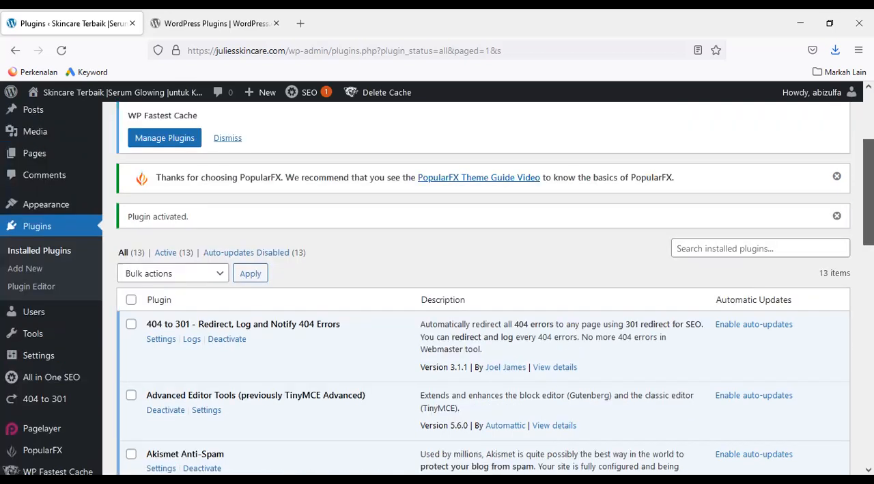
scroll(478, 287, "up", 2)
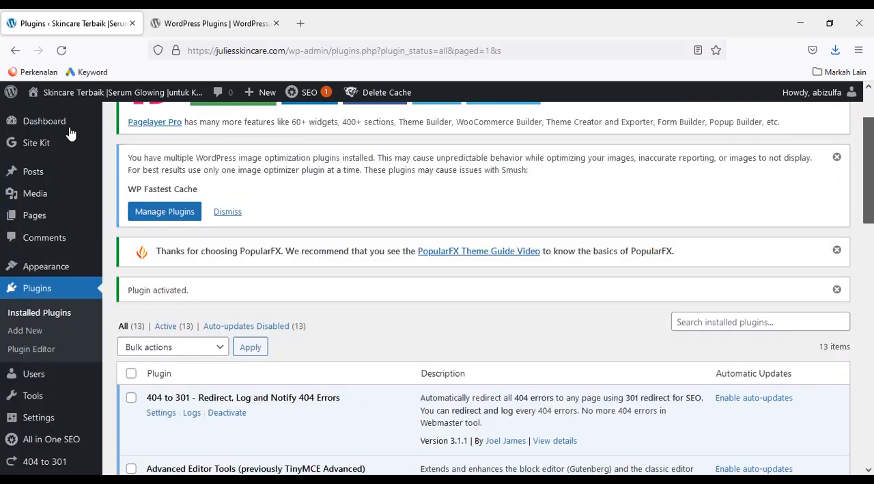
scroll(34, 148, "up", 1)
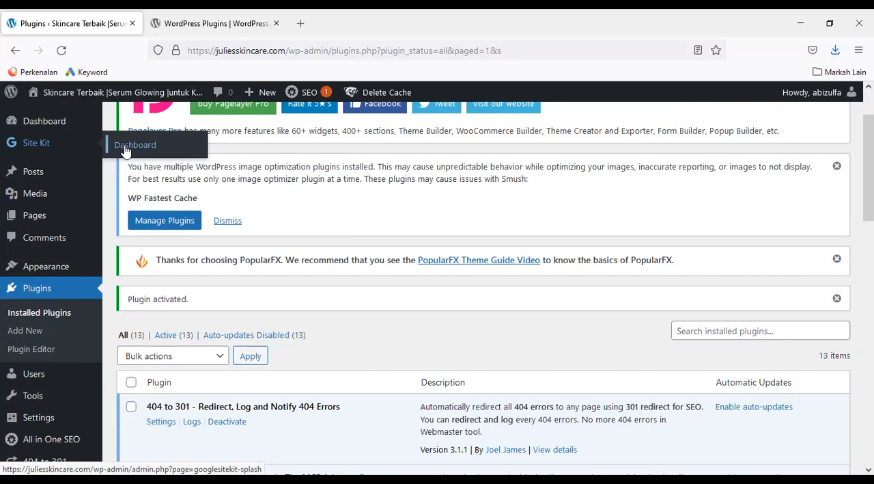
left_click(36, 149)
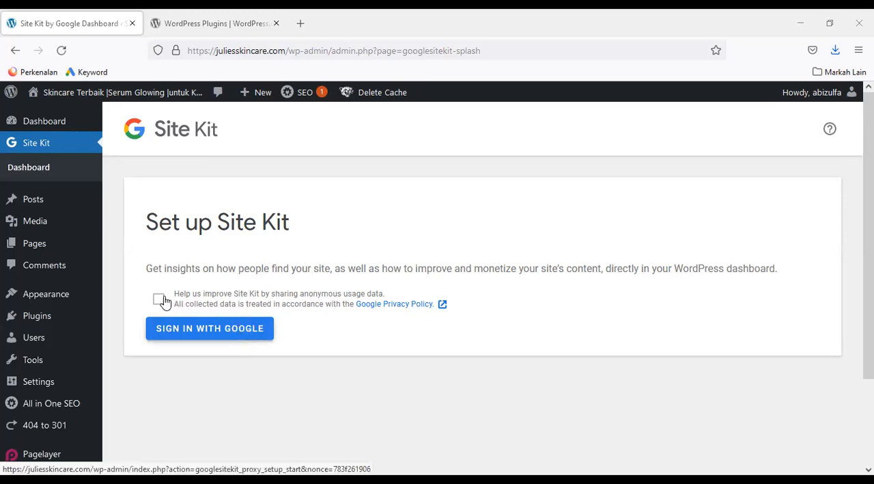
left_click(228, 333)
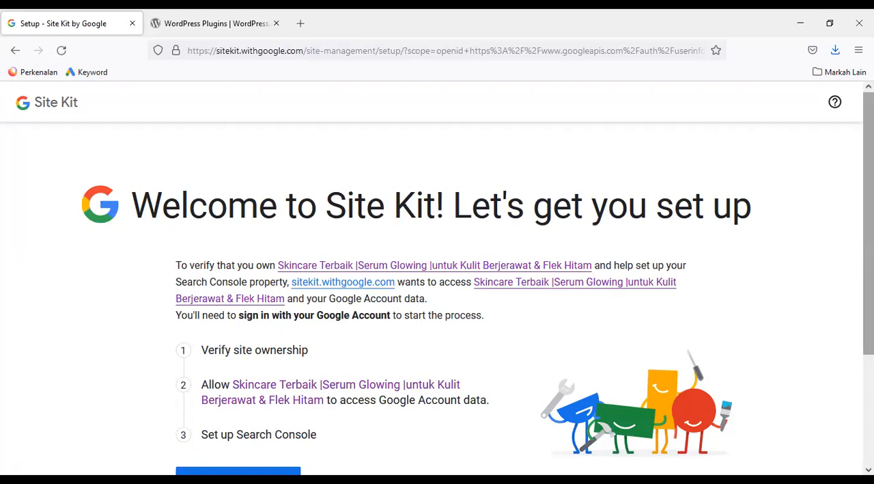
Review the setup stages on the Site Kit welcome page, then proceed to sign in with a Google Account
scroll(479, 283, "down", 1)
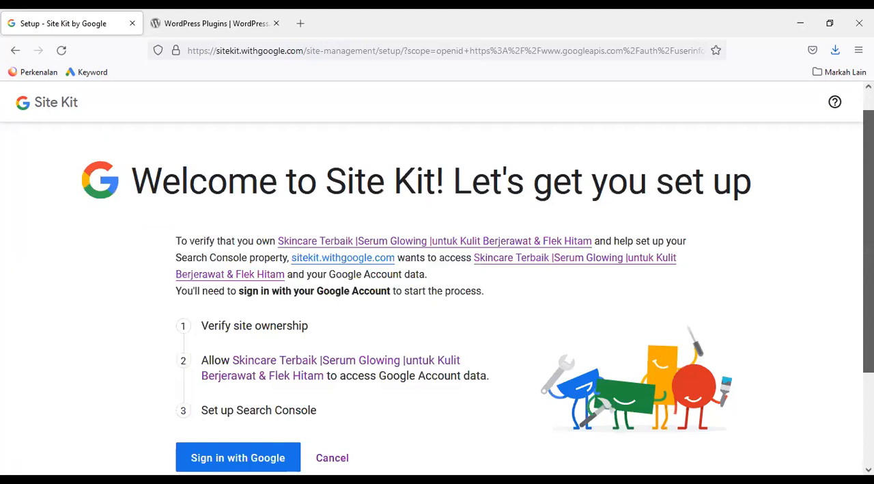
scroll(380, 322, "down", 2)
scroll(380, 321, "down", 1)
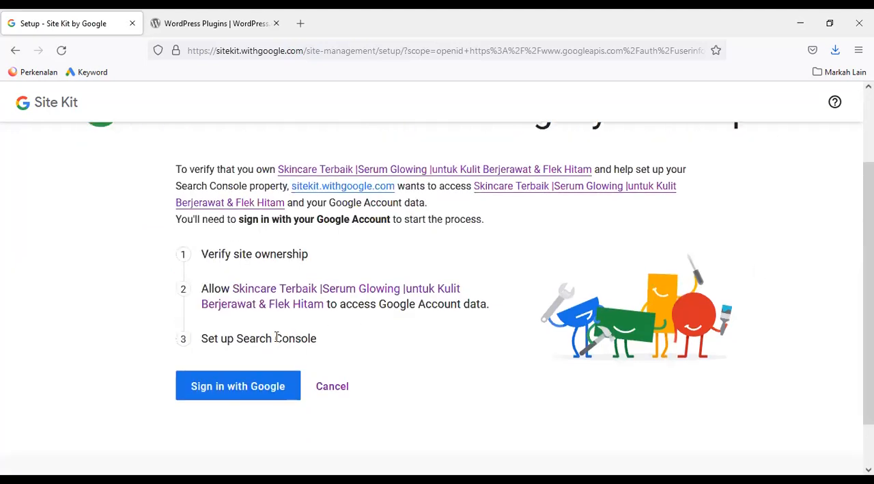
triple_click(321, 349)
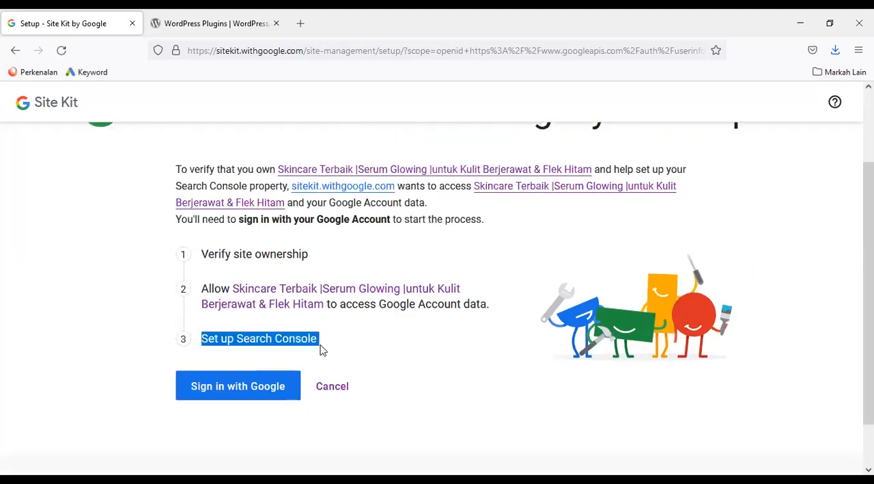
left_click(381, 357)
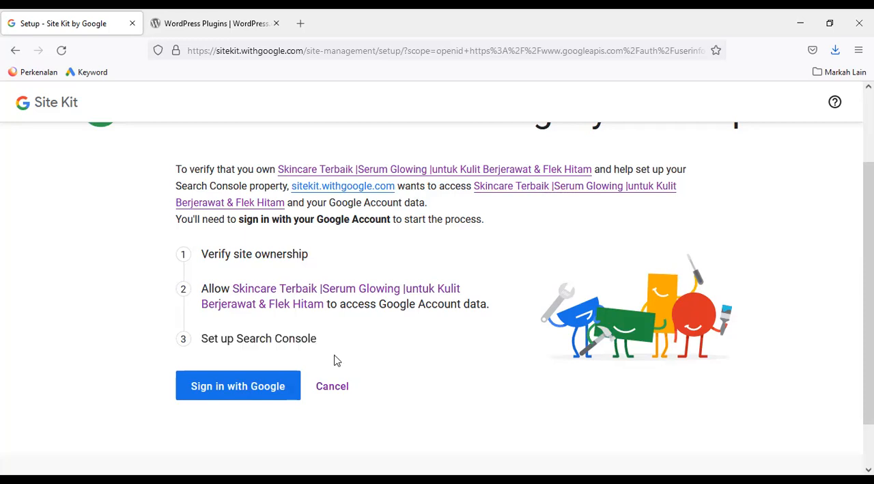
left_click(254, 394)
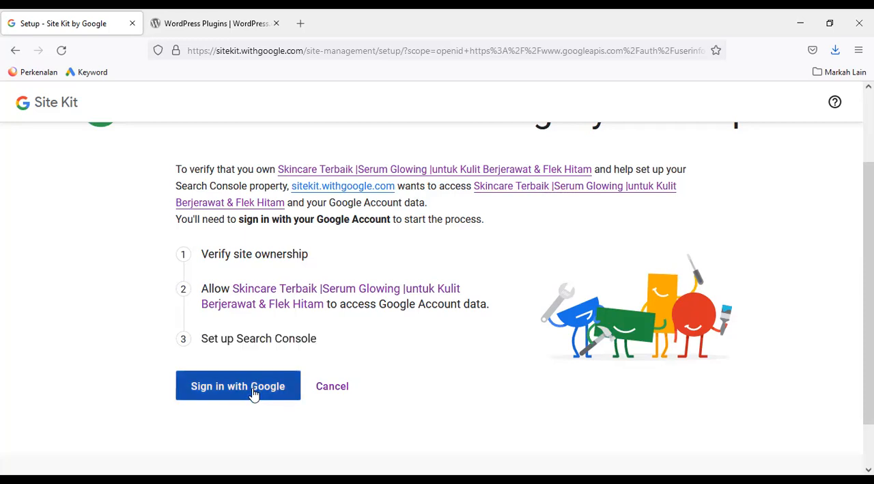
Sign in with Google for the Site Kit setup, choosing the Google account already listed
right_click(253, 390)
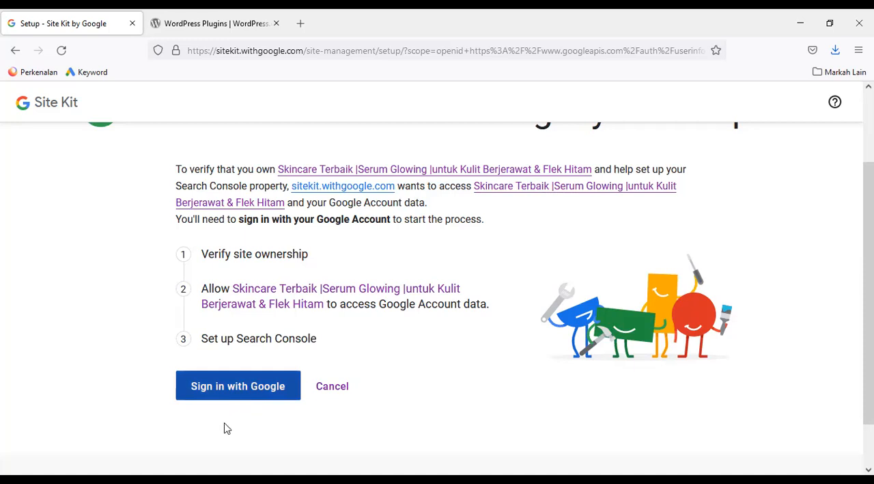
left_click(248, 397)
left_click(252, 398)
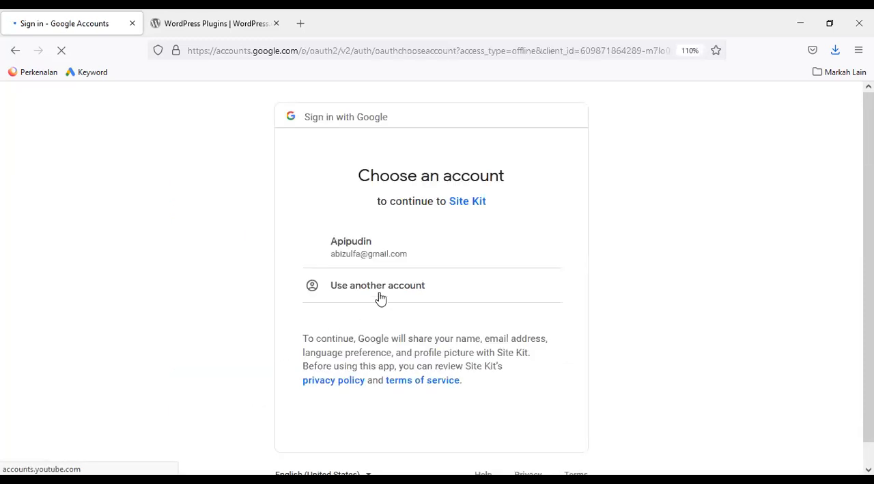
left_click(362, 250)
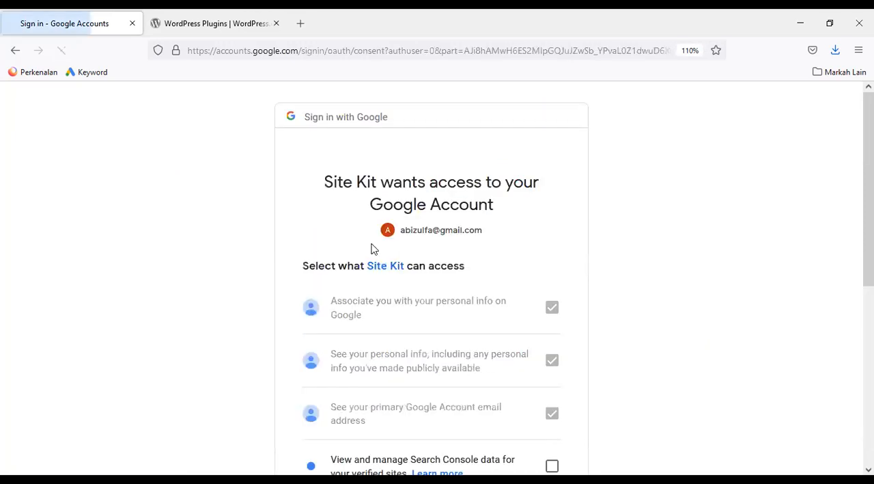
Grant Site Kit access to Search Console data and to managing the list of sites and domains, then continue
left_click_drag(869, 217, 869, 320)
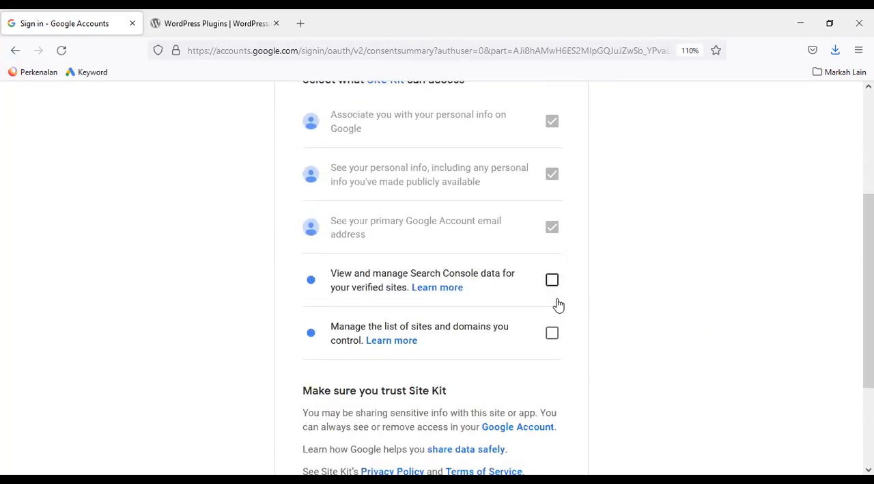
left_click(552, 335)
left_click(552, 280)
left_click_drag(868, 300, 869, 374)
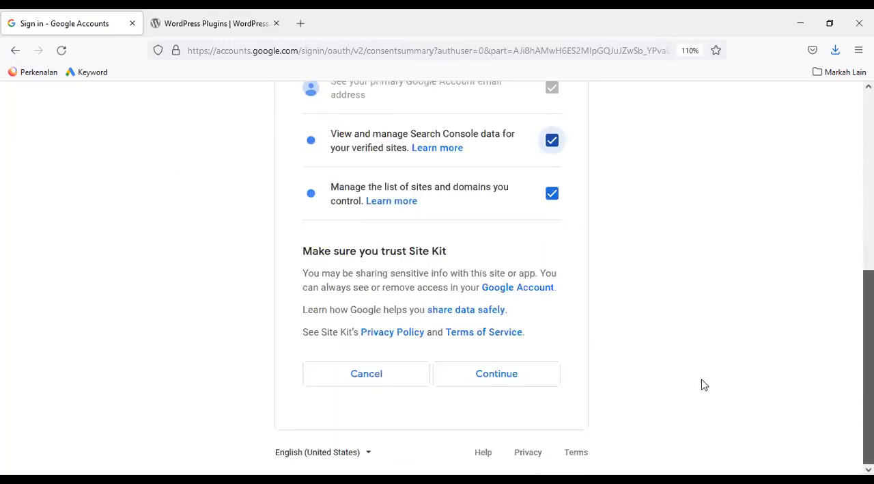
left_click(507, 383)
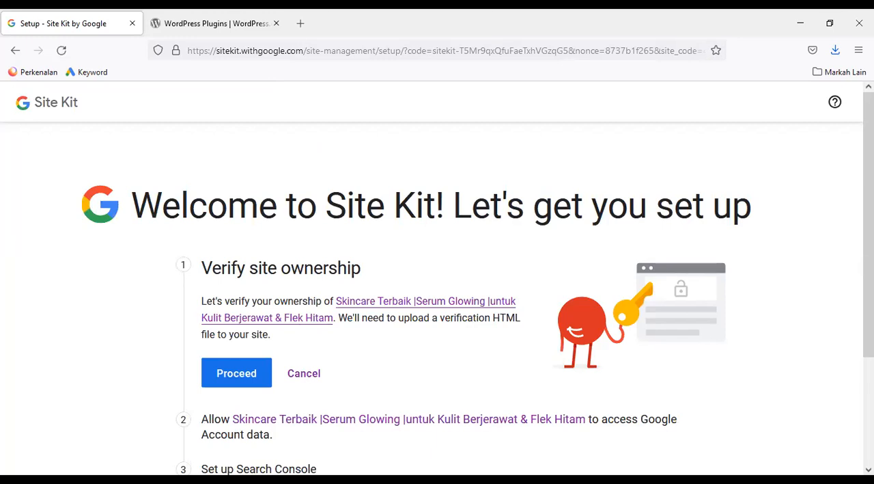
Proceed with the site ownership verification, then allow the site to access Google Account data
scroll(842, 258, "down", 1)
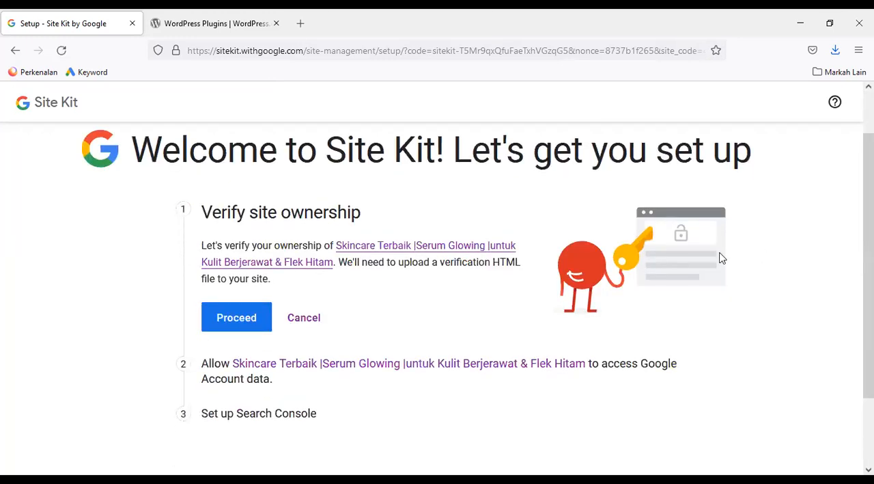
left_click(261, 320)
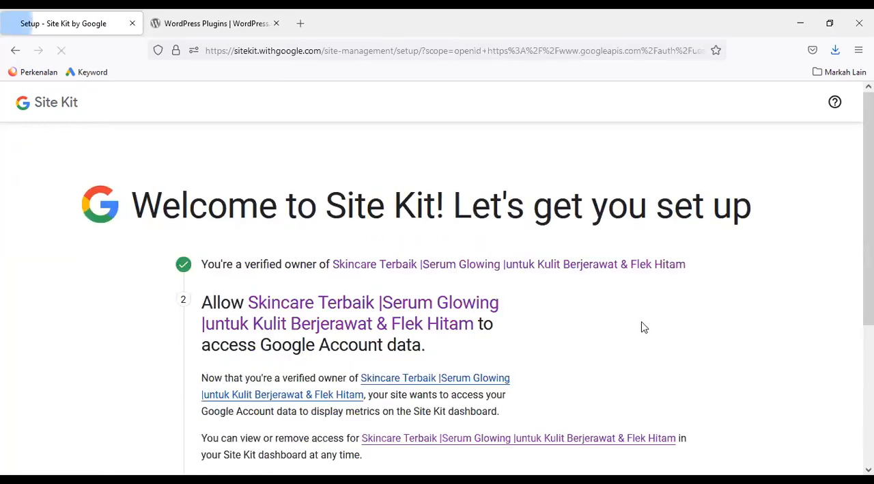
left_click_drag(869, 249, 869, 311)
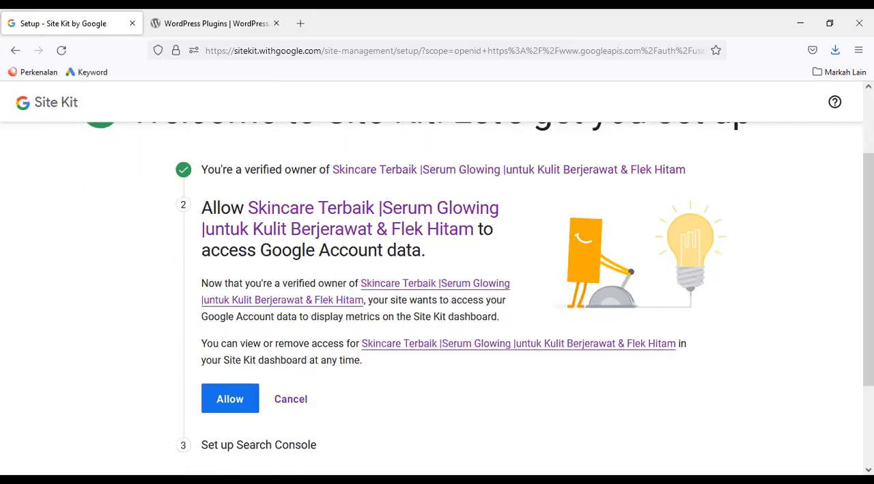
left_click(237, 399)
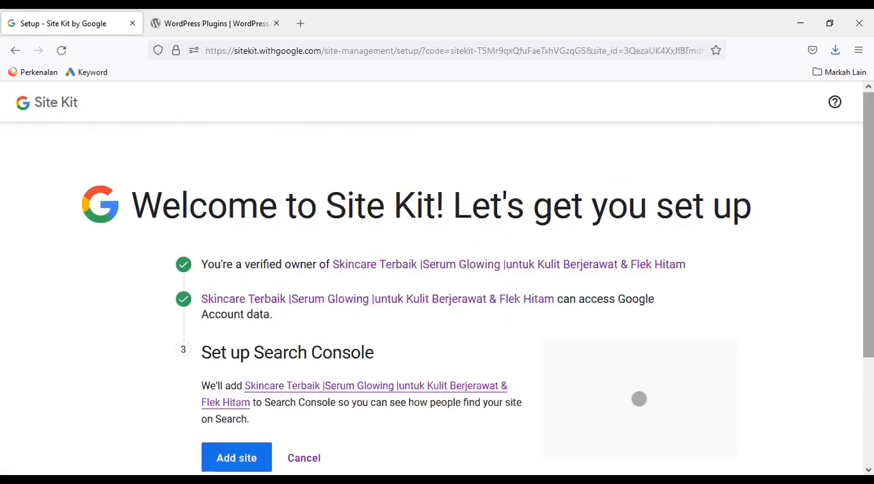
Add the site to Search Console and go to the Site Kit dashboard
left_click_drag(869, 242, 870, 296)
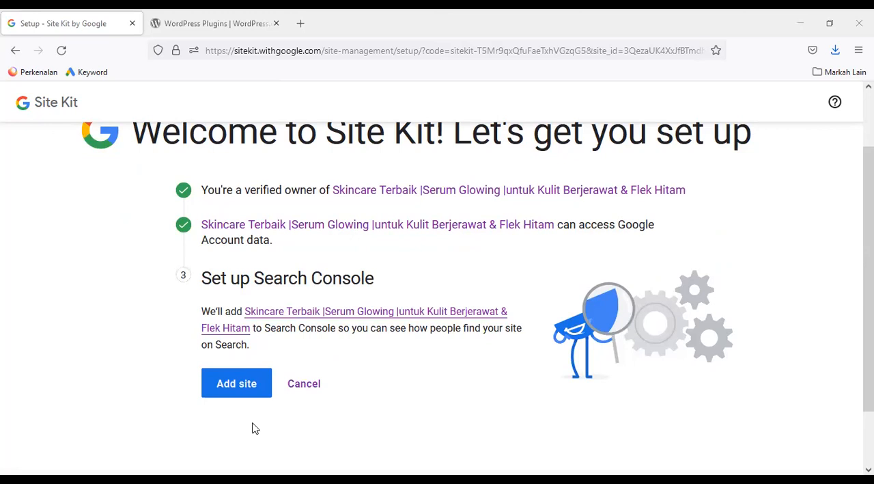
left_click(233, 380)
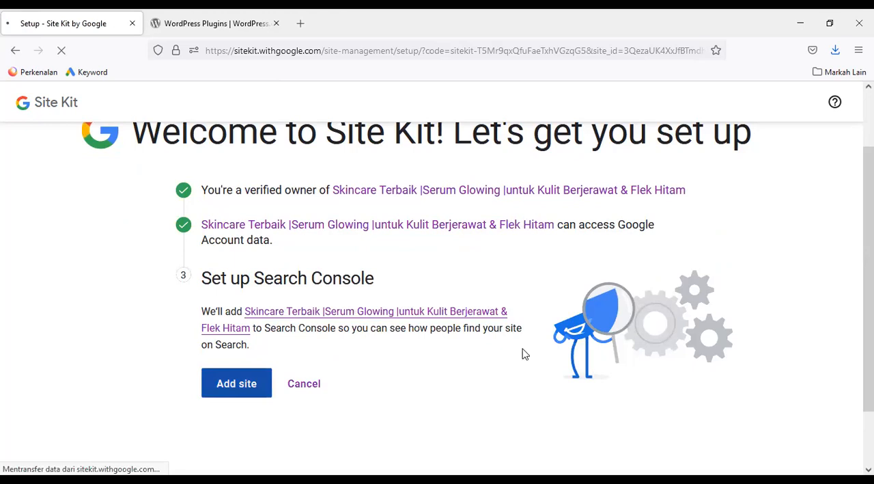
left_click_drag(868, 212, 868, 284)
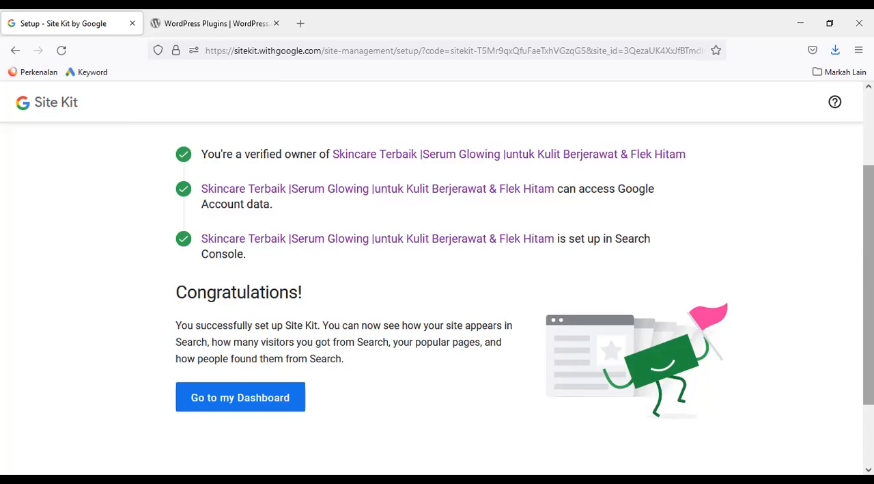
left_click(284, 398)
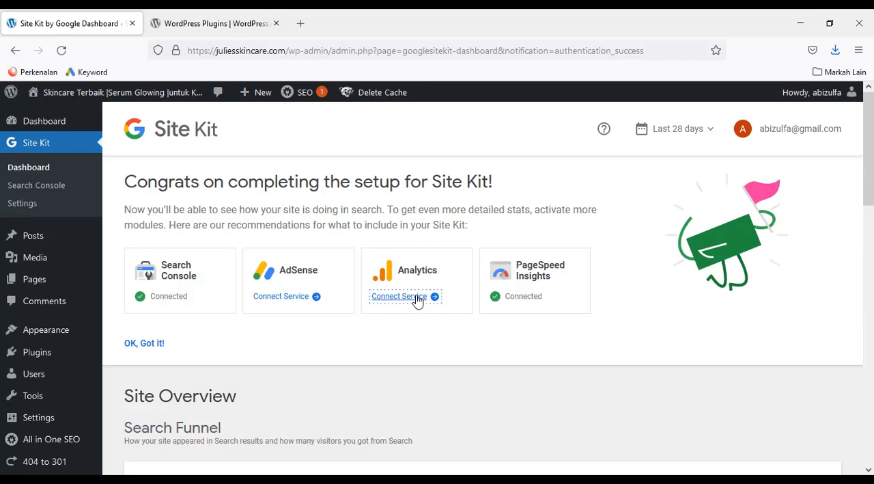
Start connecting the Analytics service with the listed Google account and approve Site Kit's access to see and download Analytics data
left_click(417, 301)
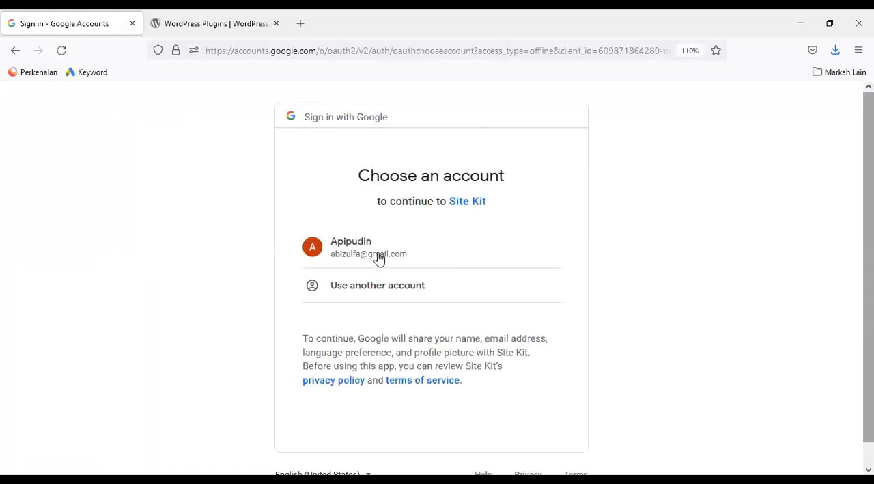
left_click(344, 258)
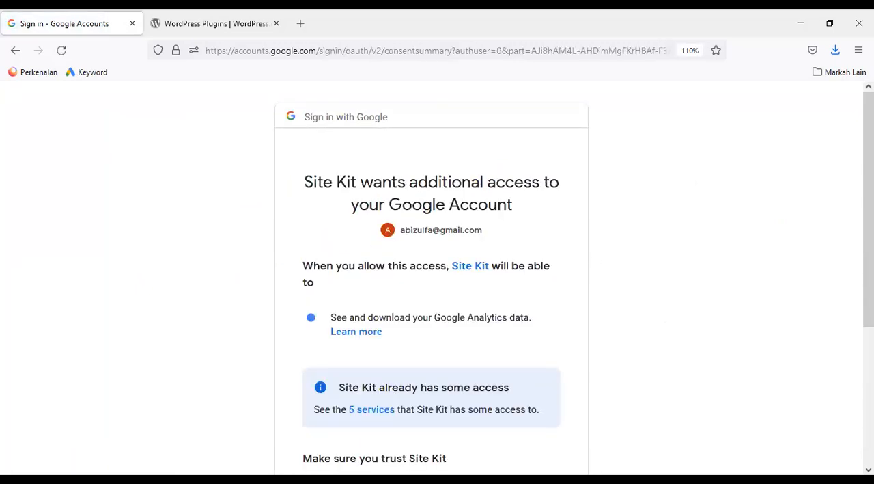
scroll(437, 273, "down", 1)
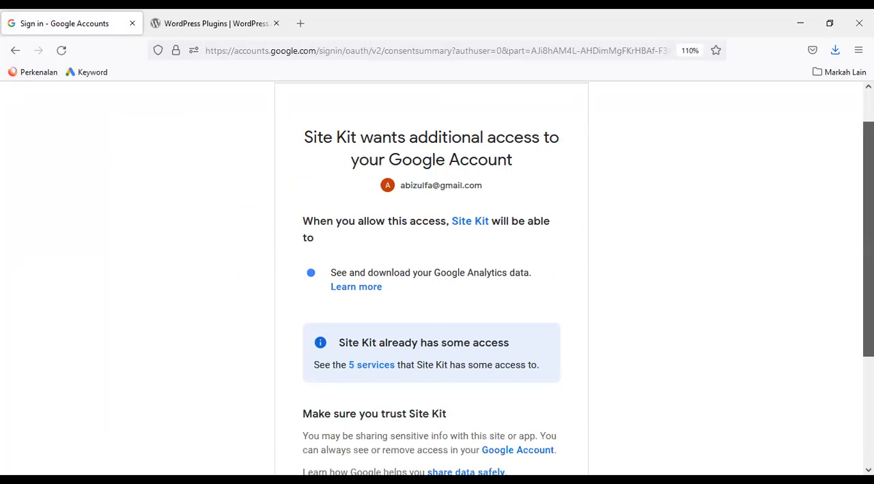
scroll(437, 273, "down", 2)
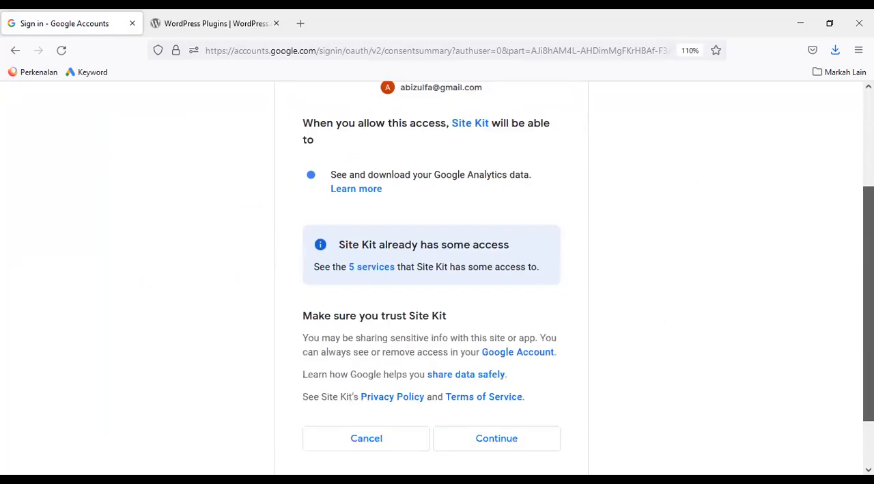
scroll(614, 369, "down", 1)
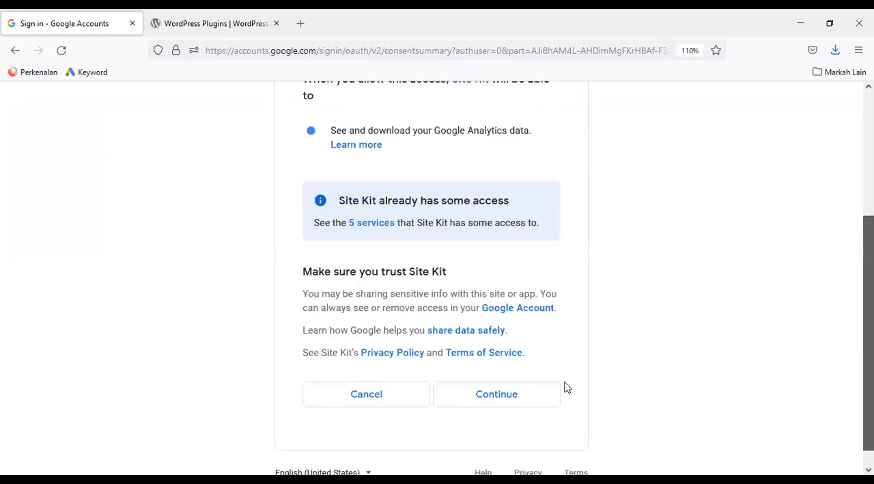
left_click(519, 397)
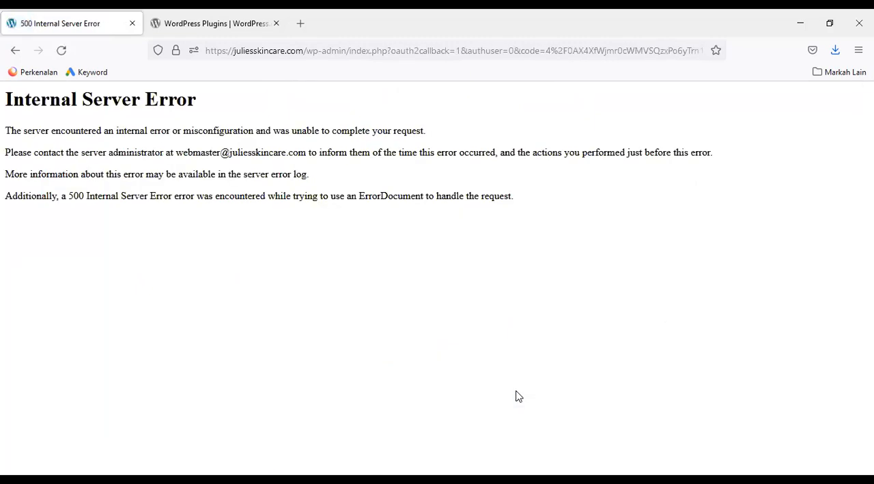
Return to the Google consent page, review the access Site Kit already has, and continue with the additional Analytics access
left_click(15, 52)
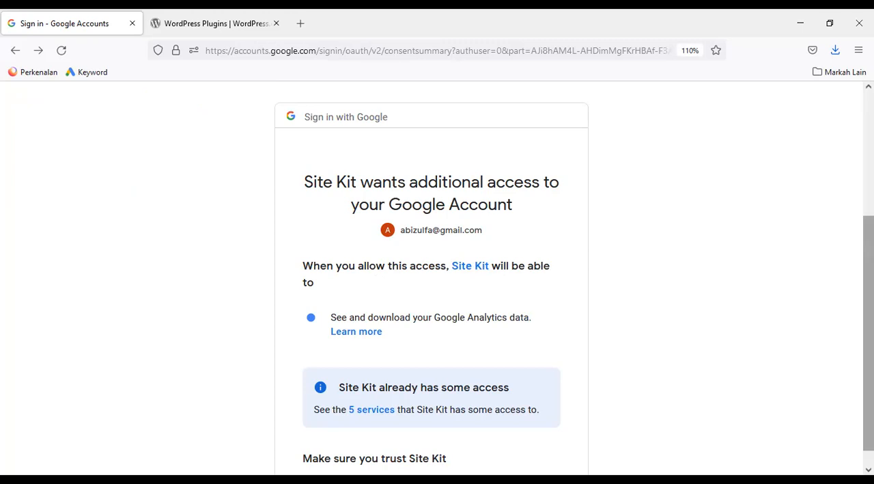
scroll(432, 273, "down", 3)
scroll(431, 273, "up", 1)
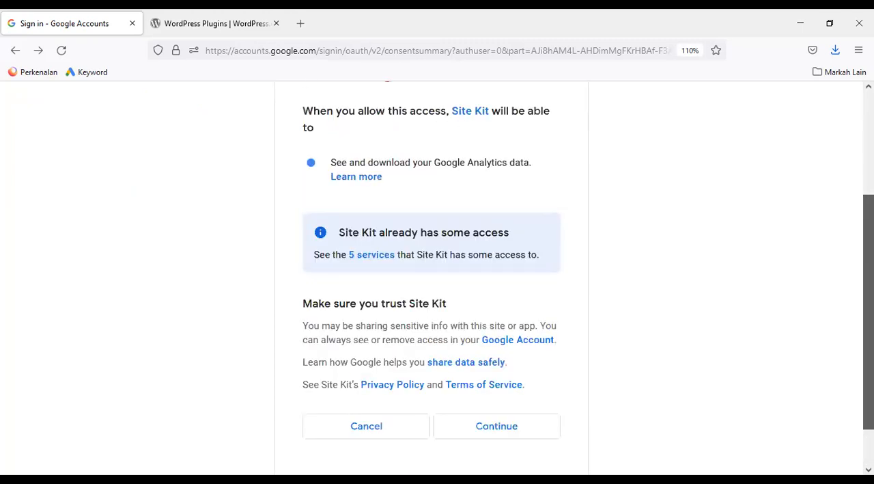
scroll(431, 273, "up", 1)
scroll(624, 253, "up", 1)
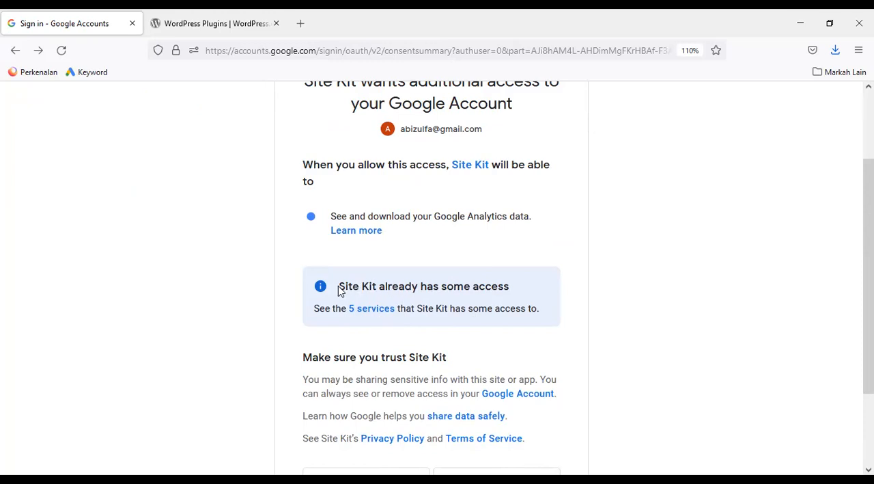
left_click_drag(340, 286, 549, 317)
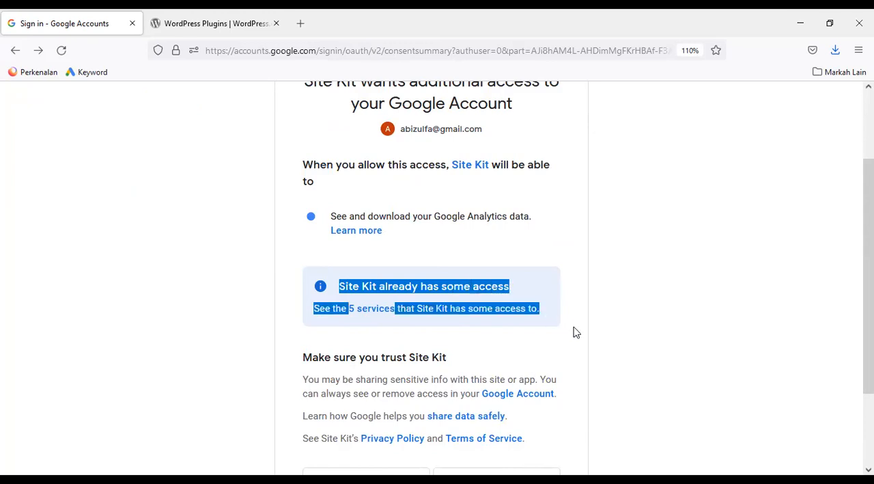
left_click(575, 332)
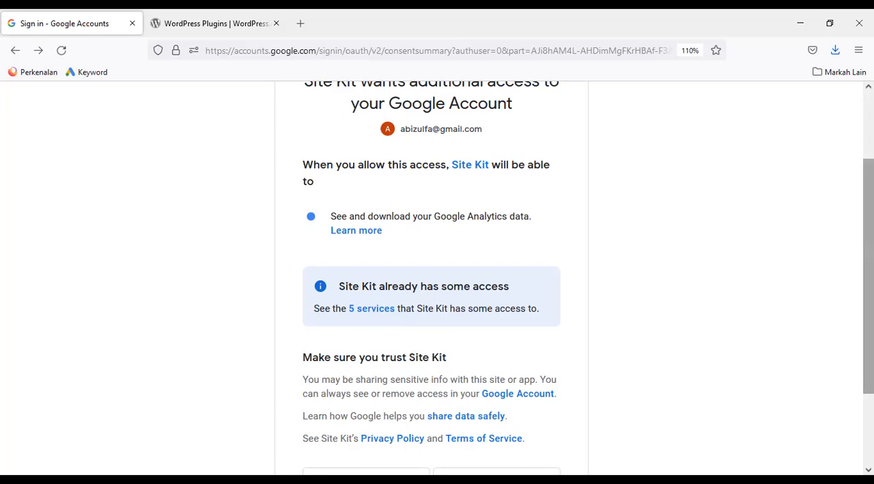
scroll(869, 273, "down", 2)
left_click_drag(869, 301, 868, 335)
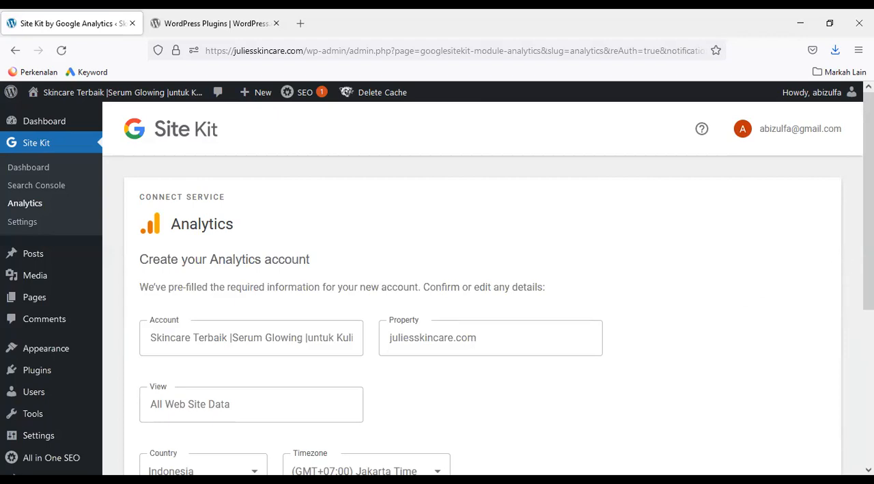
Review the pre-filled Analytics account details, keeping Indonesia and Jakarta Time, and create the account
scroll(437, 284, "down", 3)
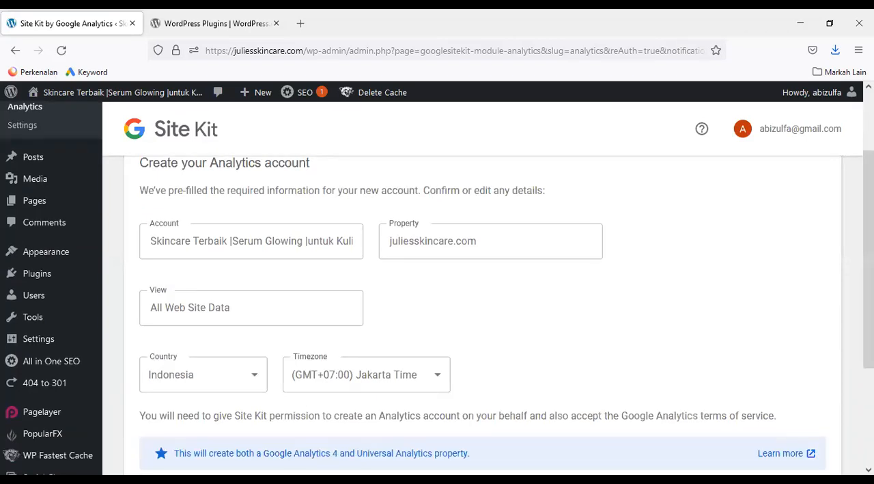
scroll(437, 288, "down", 1)
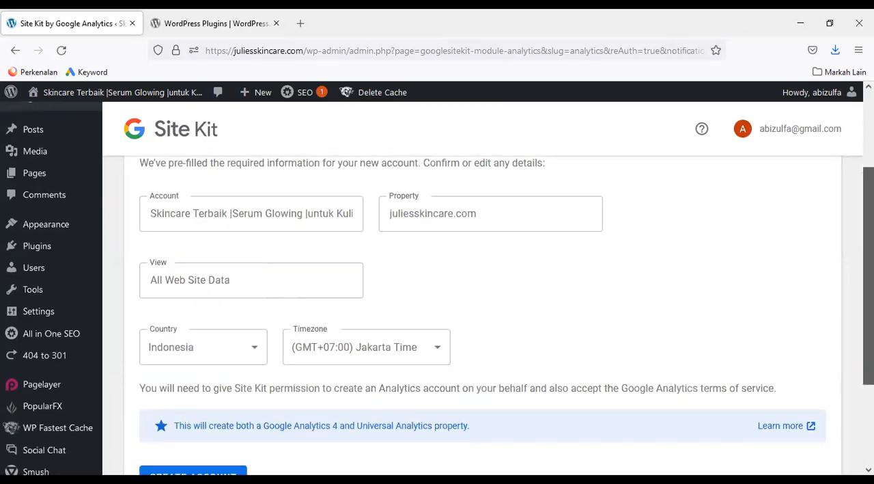
scroll(437, 288, "down", 3)
scroll(611, 347, "down", 2)
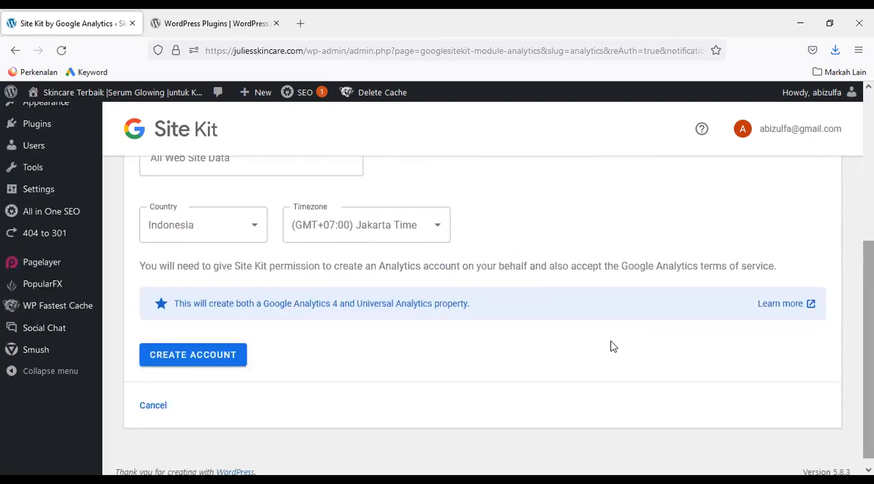
left_click(220, 355)
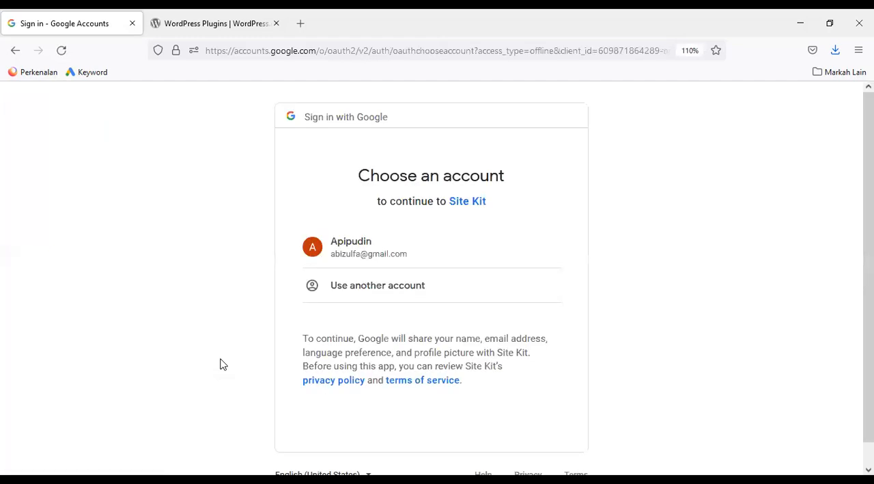
Continue with the listed Google account and allow Site Kit to create a new Analytics account and edit Analytics management entities
left_click(357, 246)
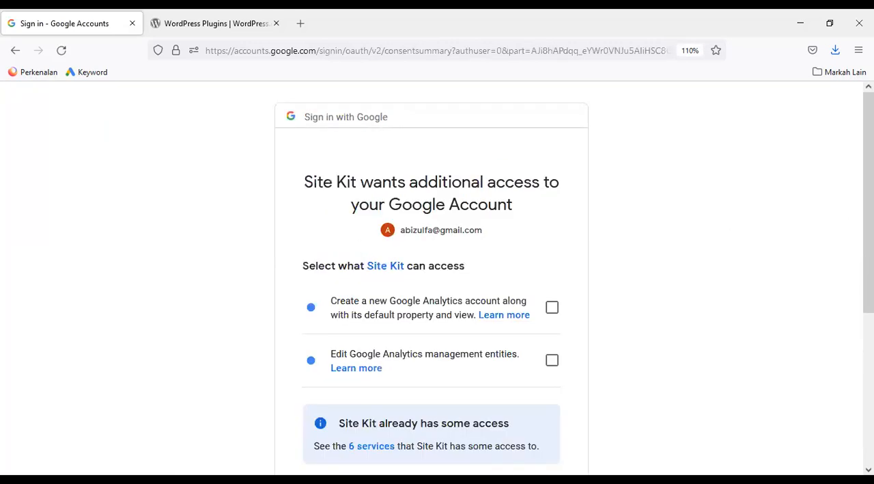
scroll(849, 293, "down", 4)
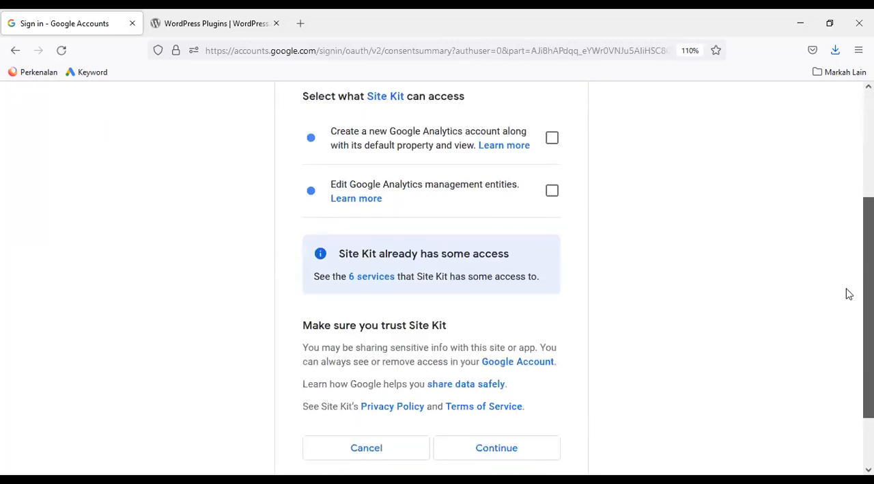
left_click(552, 139)
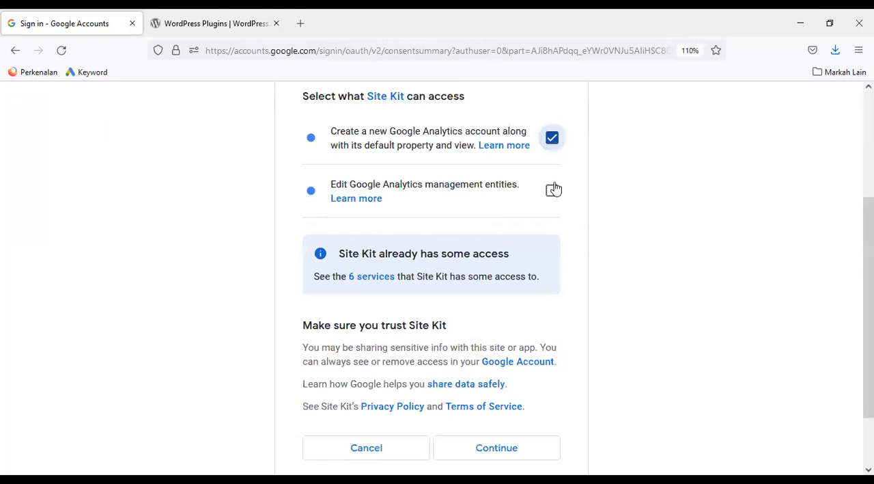
left_click(553, 189)
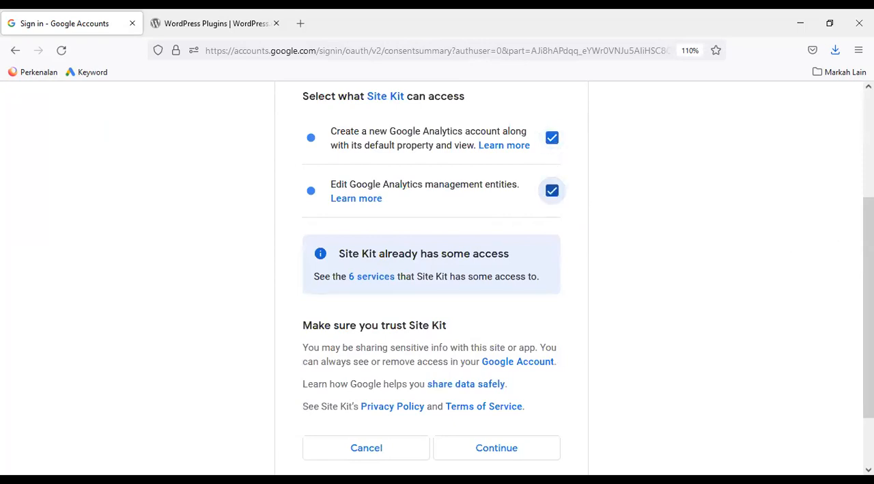
scroll(610, 370, "down", 2)
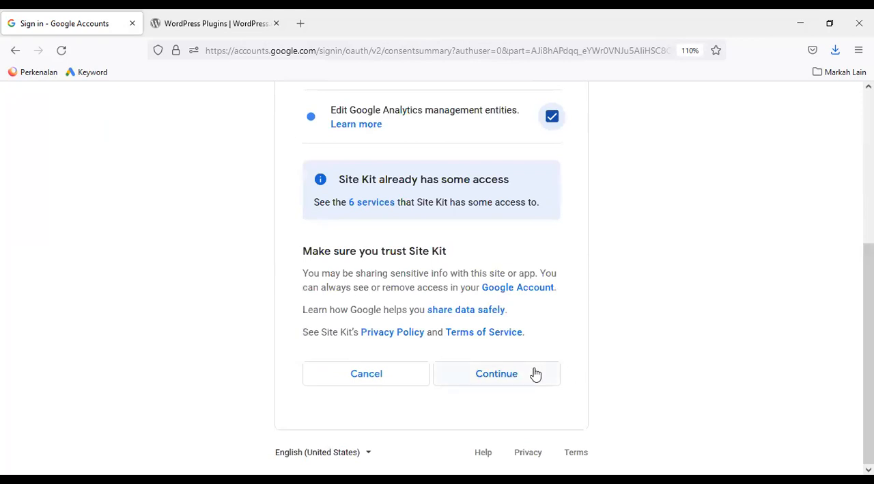
left_click(511, 376)
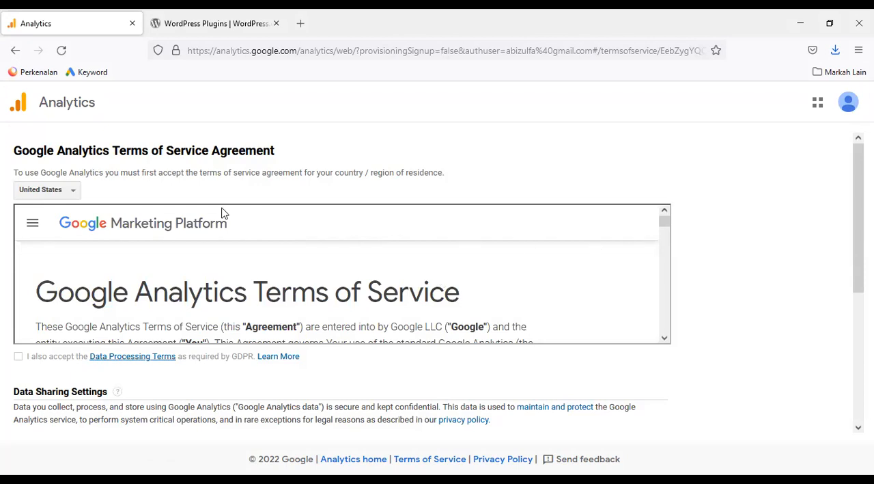
Set the country of the Google Analytics Terms of Service Agreement to Indonesia
left_click(77, 192)
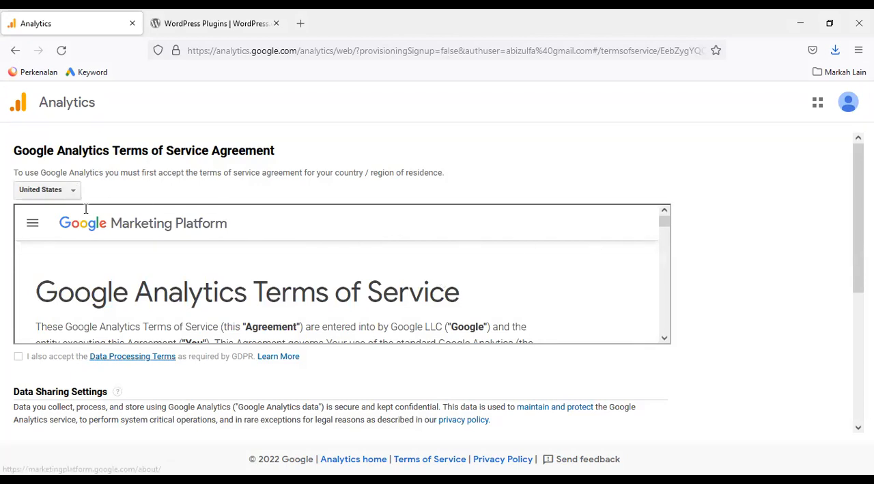
scroll(134, 341, "down", 10)
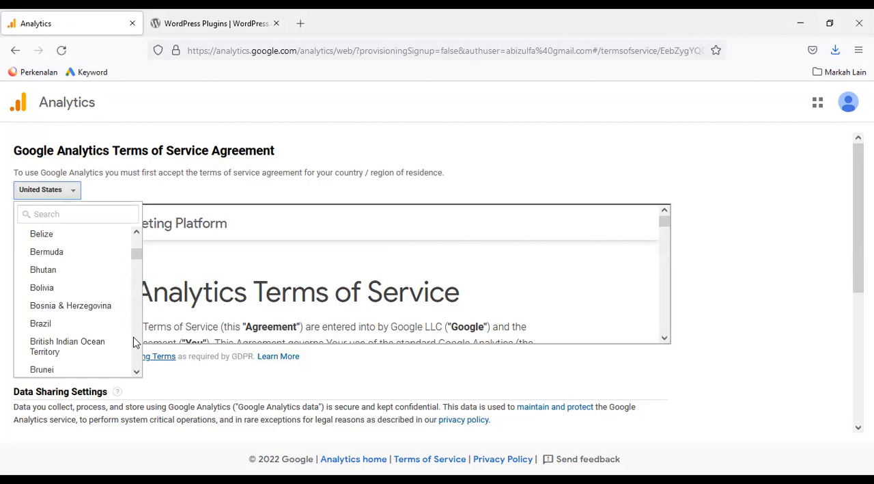
scroll(135, 342, "down", 5)
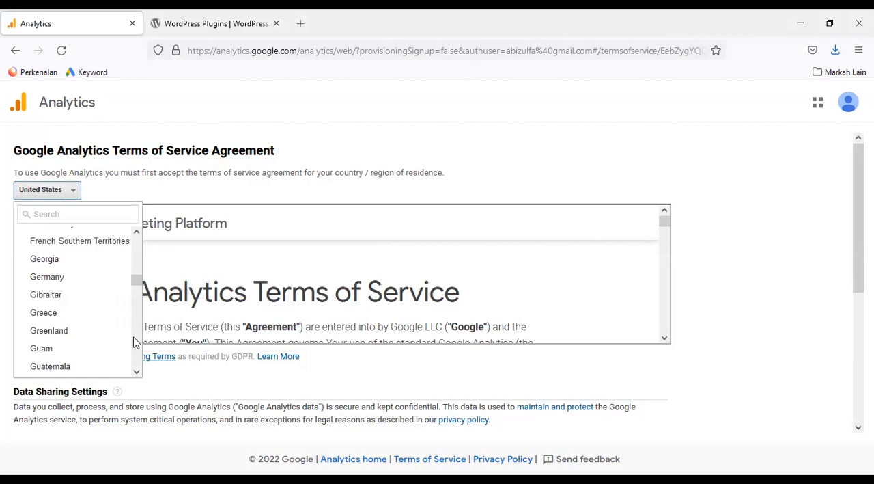
left_click(69, 215)
type("in")
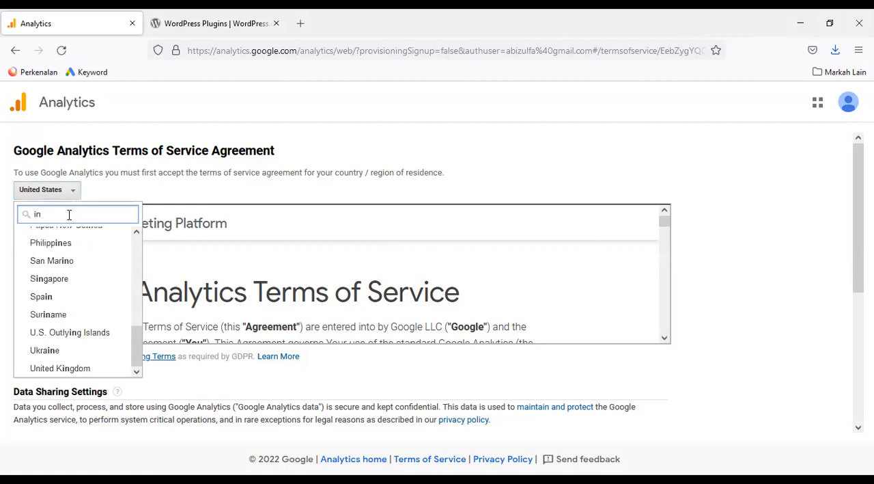
type("d")
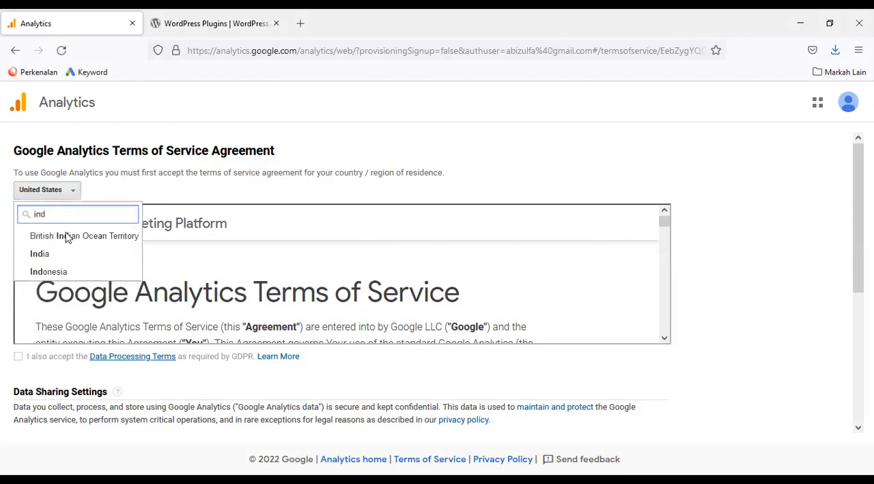
left_click(48, 272)
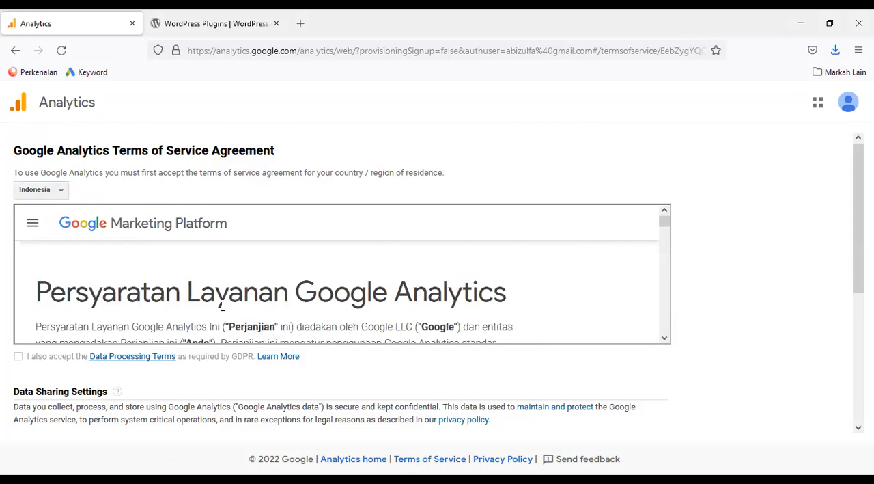
Accept the Data Processing Terms required by GDPR
left_click(18, 357)
left_click(18, 356)
left_click(20, 359)
Enable data sharing with Google products & services, accept the Measurement Controller-Controller Data Protection Terms, and accept the overall agreement
scroll(437, 282, "down", 4)
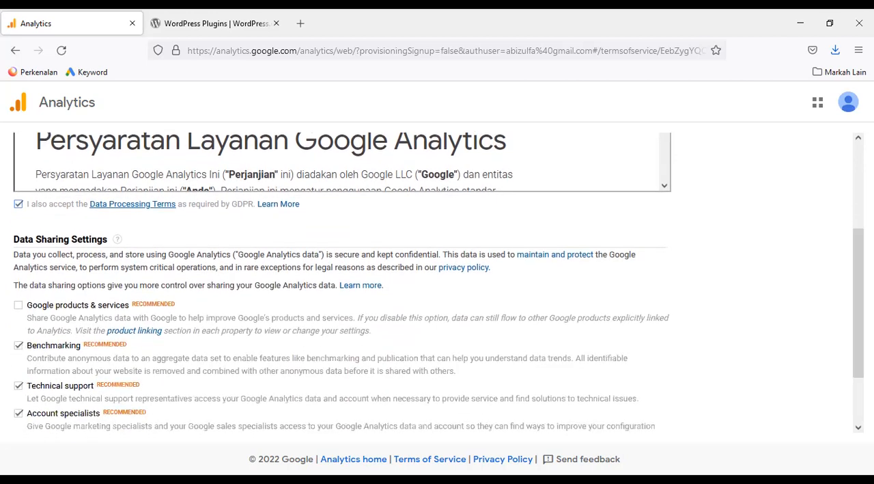
left_click(18, 305)
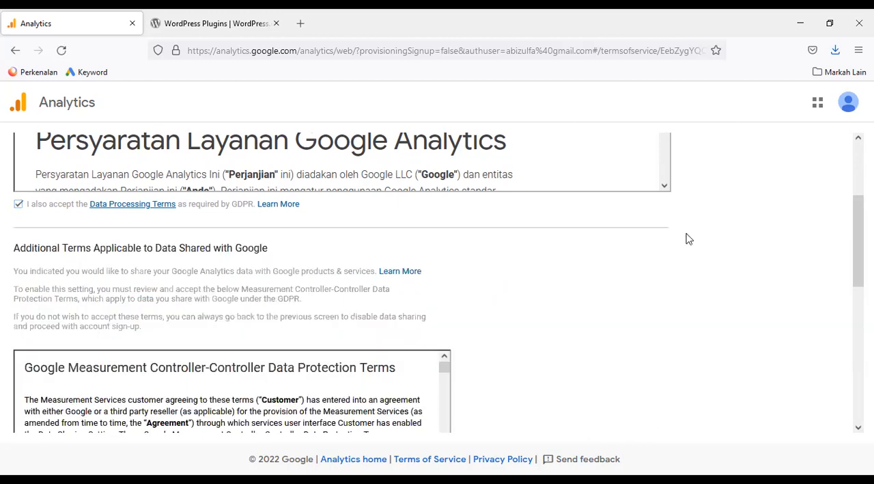
left_click_drag(858, 239, 859, 327)
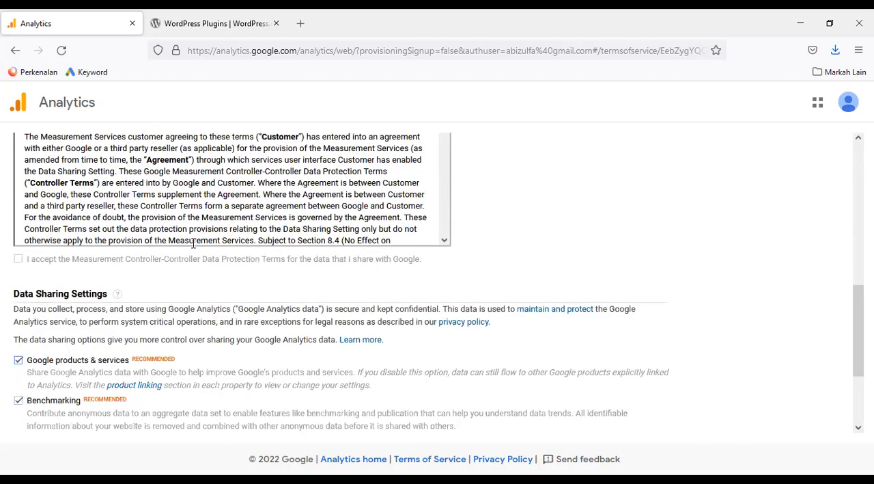
left_click(19, 259)
left_click_drag(858, 300, 858, 360)
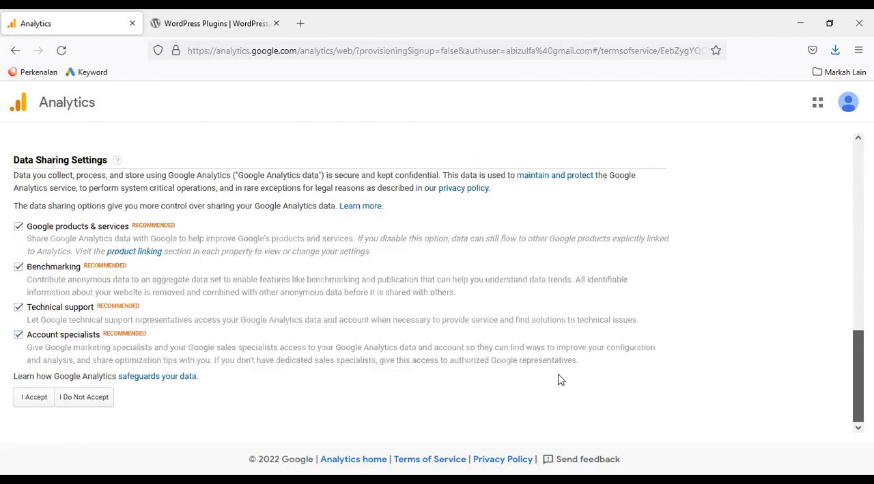
left_click(36, 399)
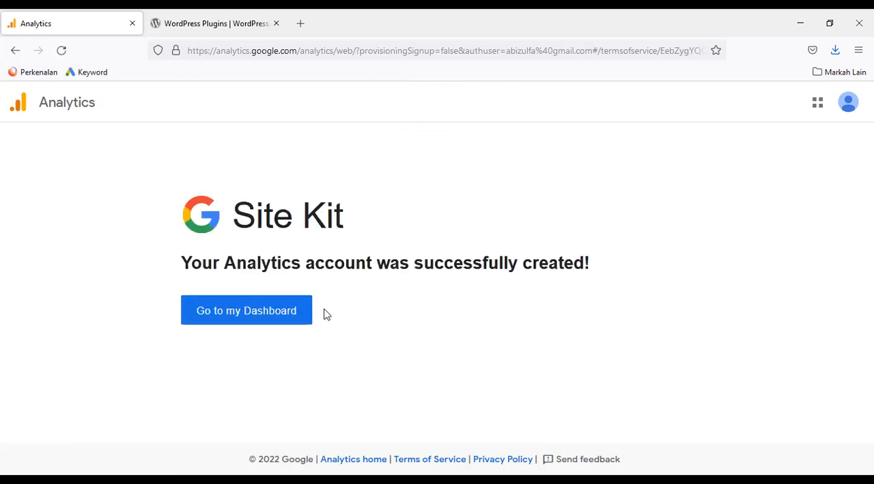
Go from the Analytics account creation page to the Site Kit dashboard
left_click_drag(414, 262, 606, 267)
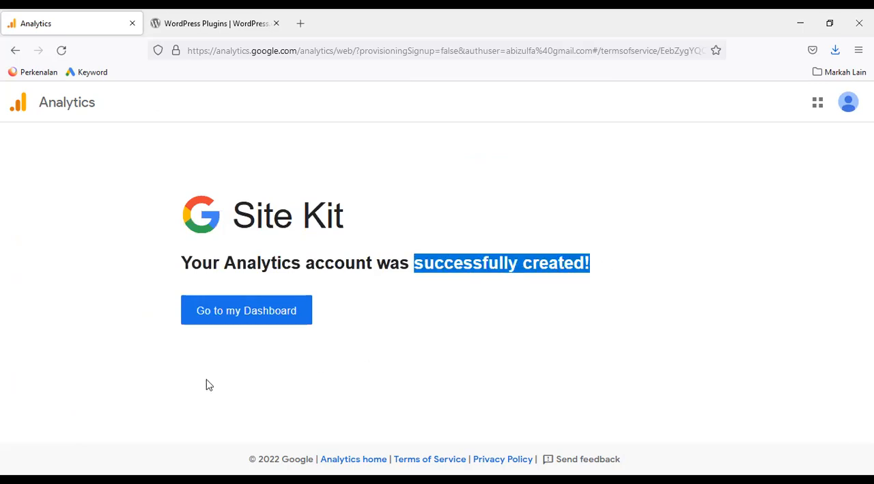
left_click(237, 317)
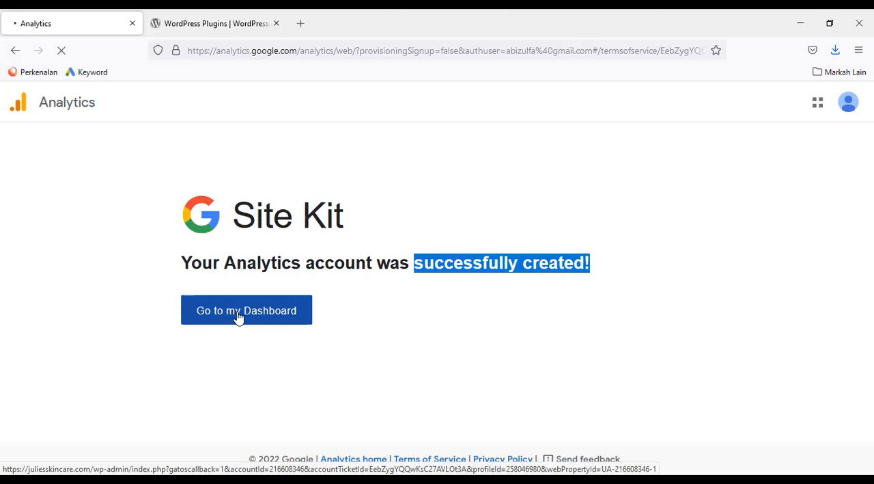
left_click(237, 311)
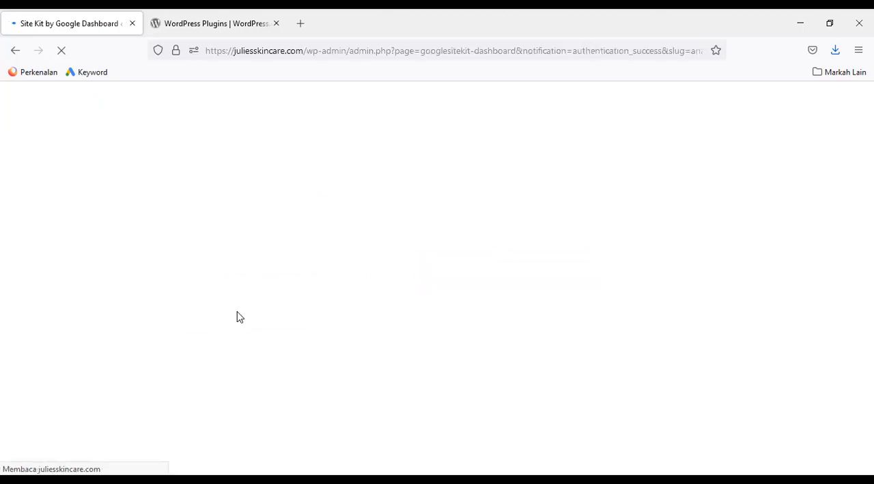
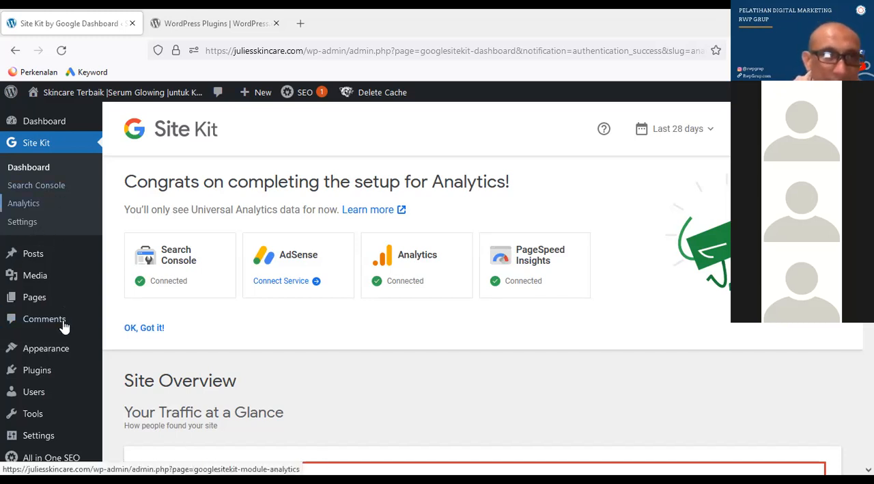
Open the list of installed plugins and collapse the admin side menu
mouse_move(39, 375)
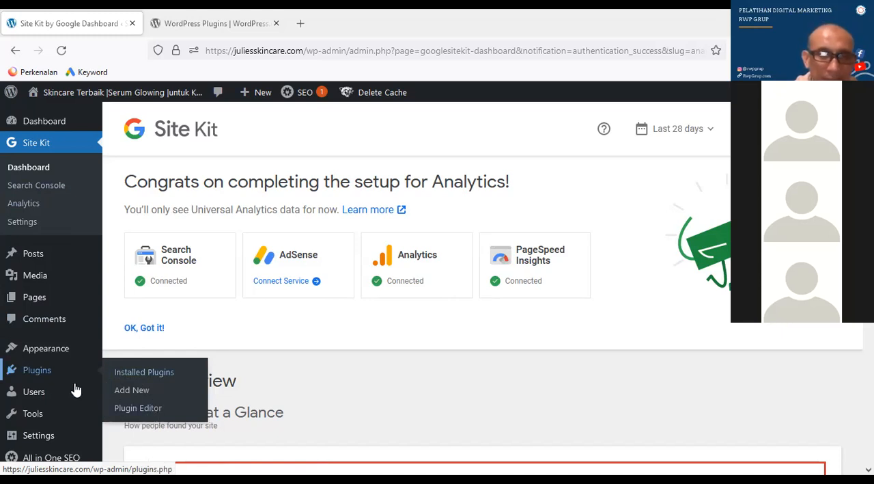
left_click(144, 379)
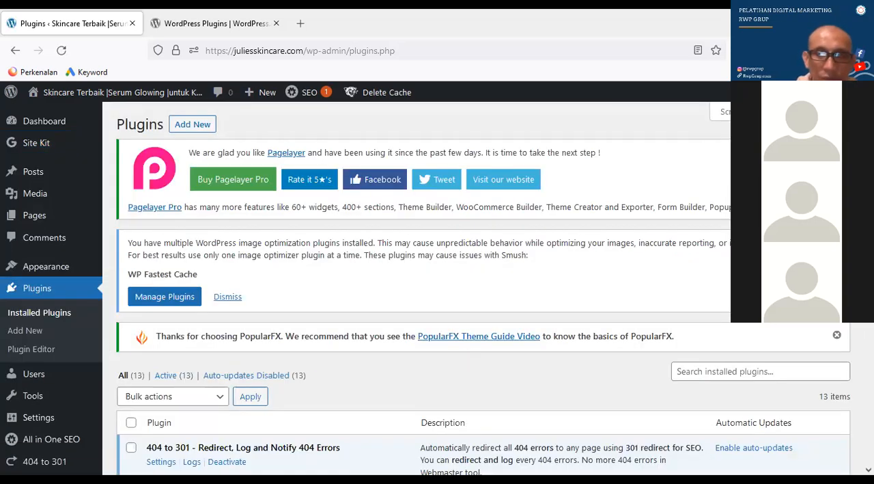
scroll(451, 288, "down", 1)
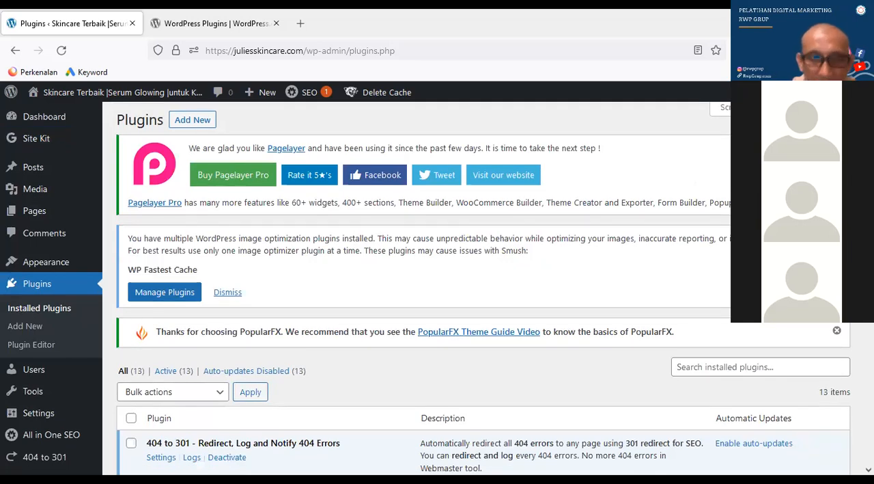
scroll(505, 219, "down", 3)
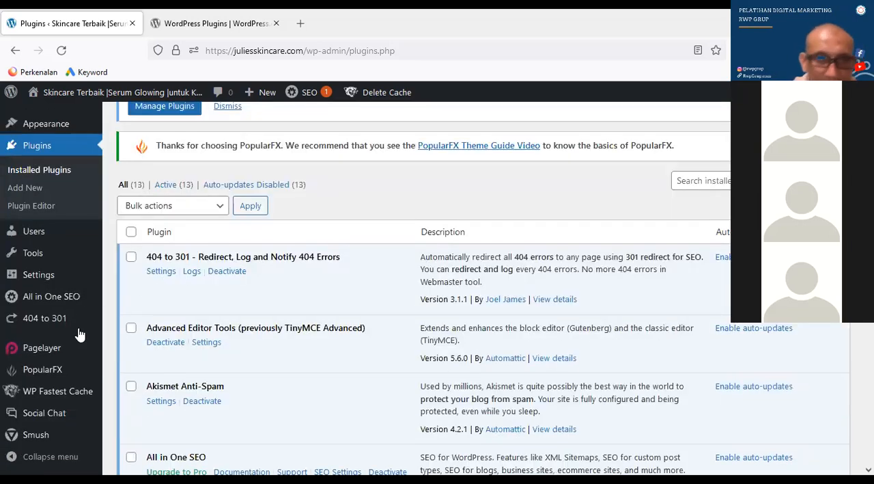
left_click(49, 457)
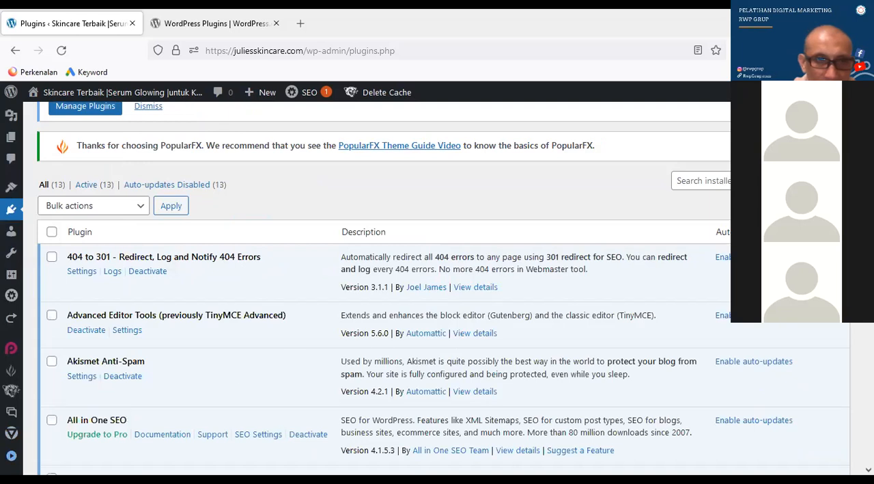
Tick the XML Sitemaps plugin in the installed plugins list and open its settings
scroll(437, 287, "down", 3)
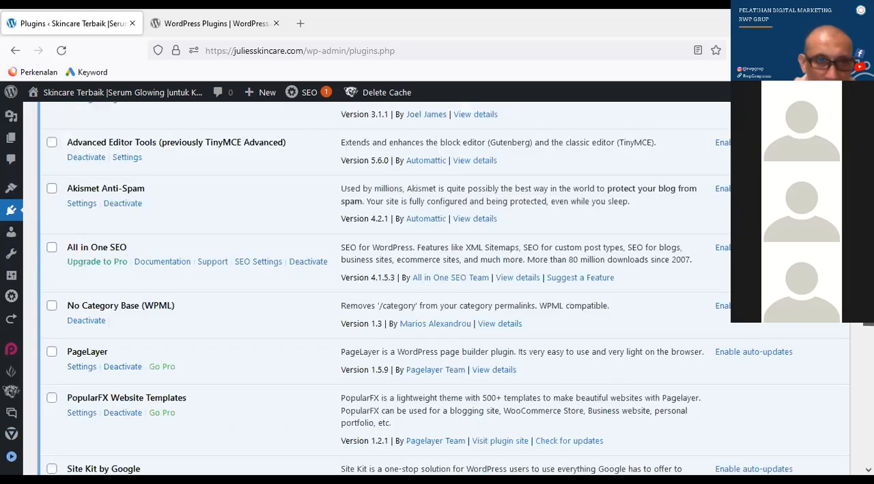
scroll(437, 287, "down", 3)
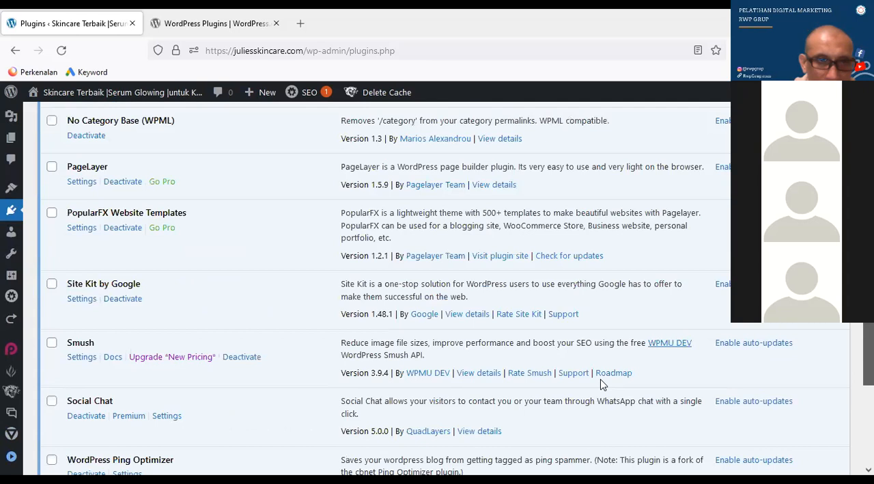
scroll(513, 370, "down", 3)
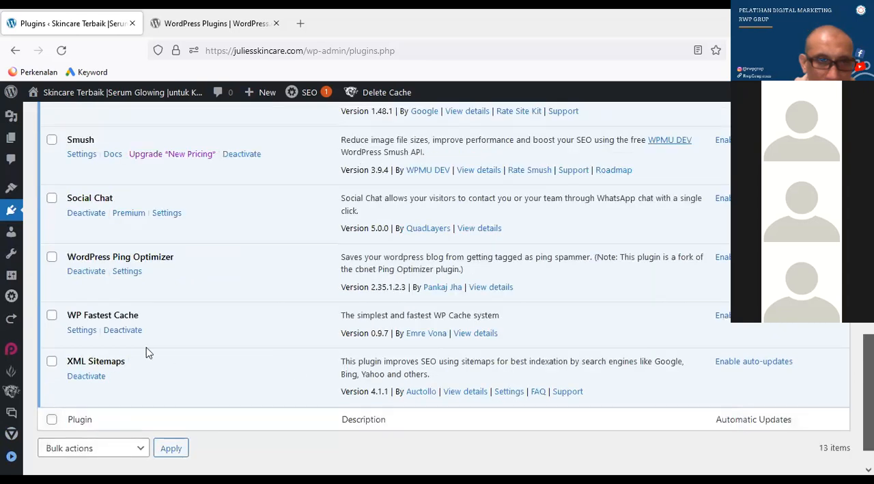
left_click(52, 362)
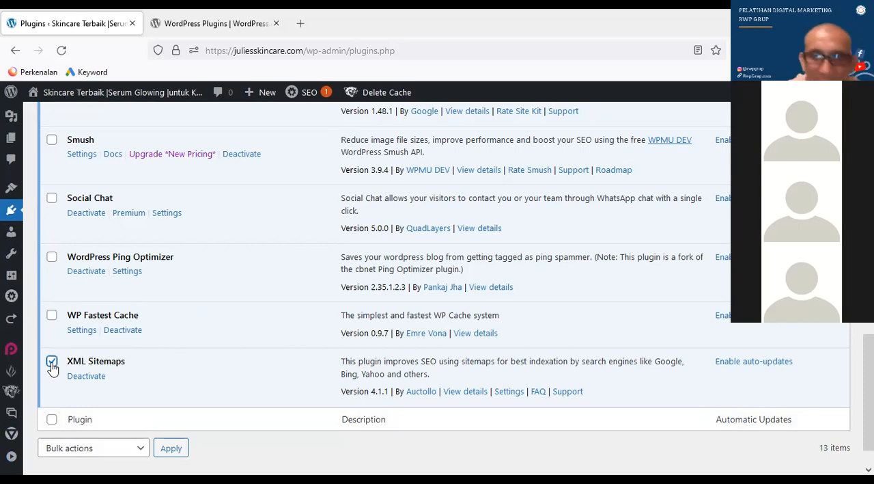
left_click(509, 393)
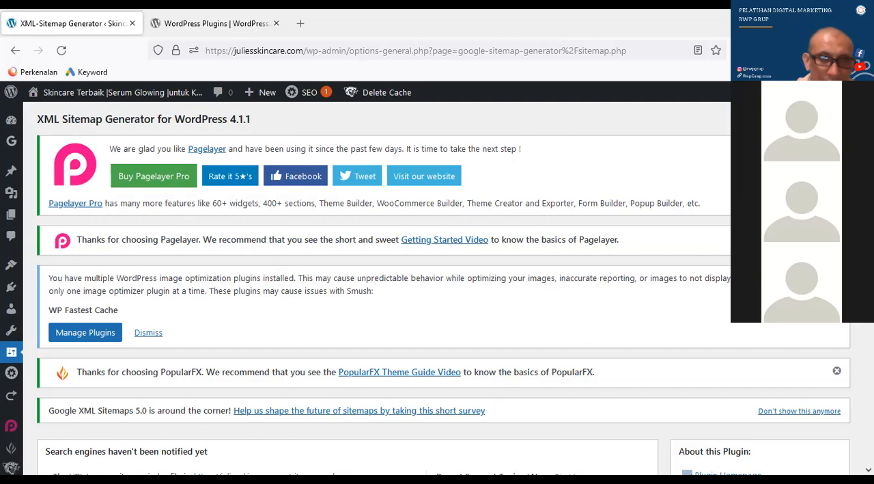
Examine the search engine notification status and the Basic Options in the XML Sitemap Generator settings
scroll(437, 287, "down", 3)
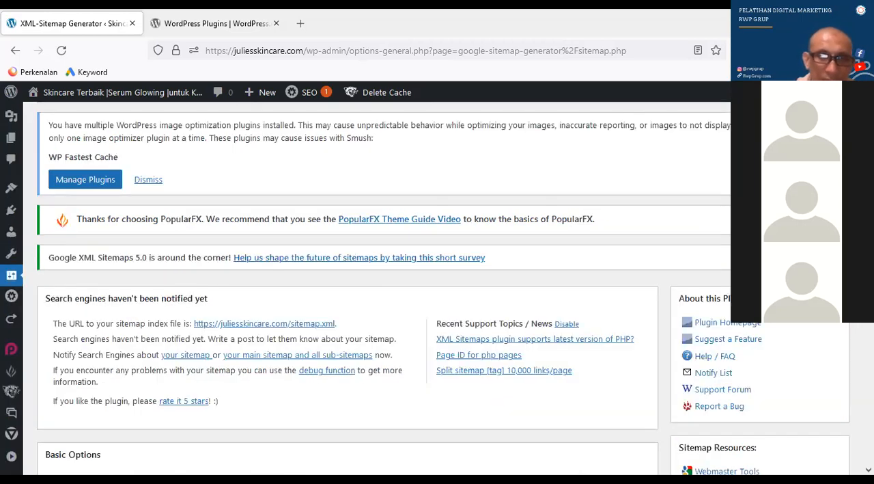
scroll(437, 287, "down", 3)
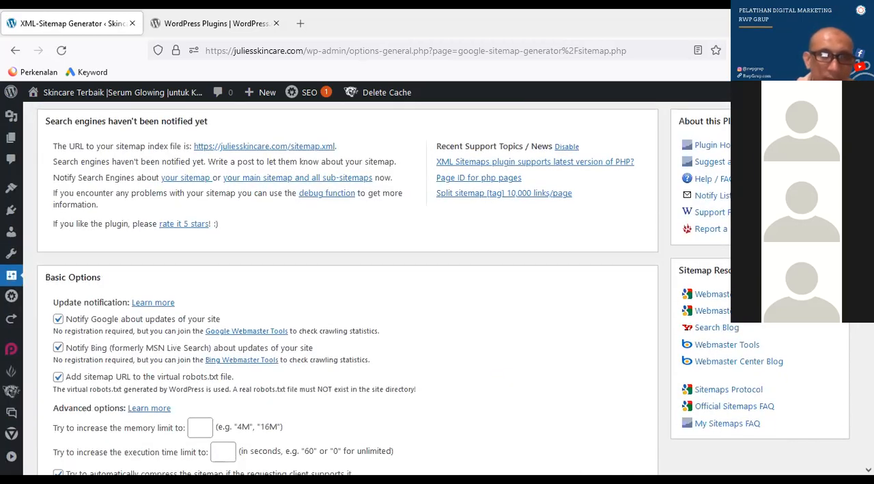
scroll(347, 286, "down", 1)
scroll(347, 287, "down", 1)
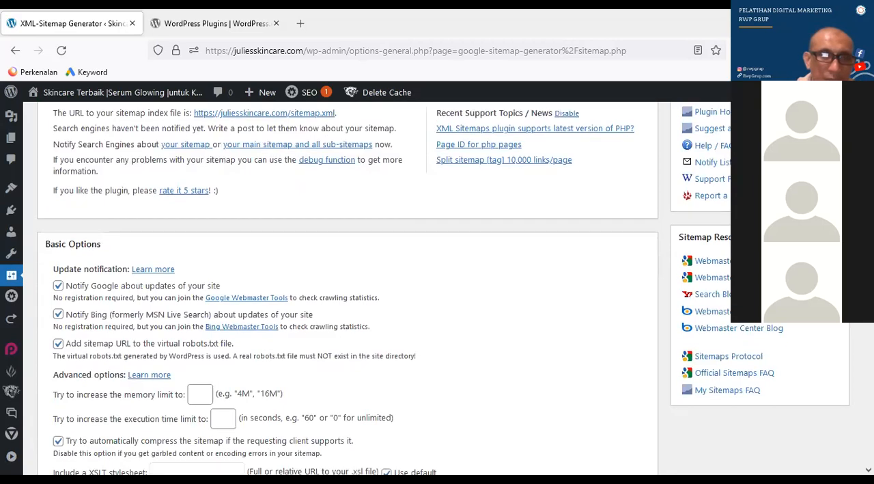
scroll(347, 287, "up", 1)
scroll(347, 287, "up", 1)
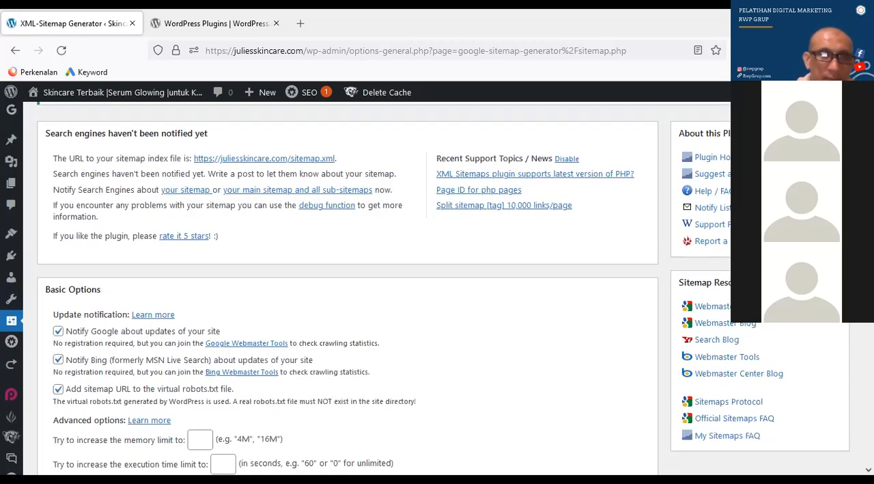
left_click_drag(43, 134, 137, 134)
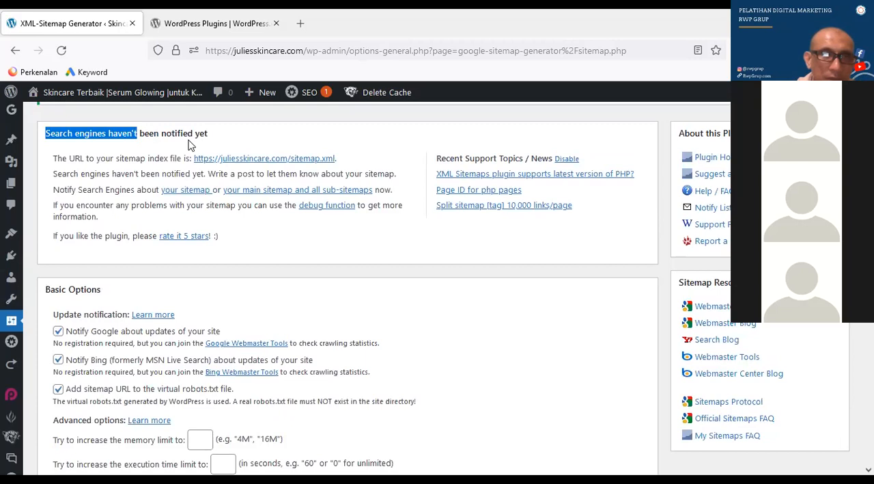
left_click_drag(220, 145, 222, 144)
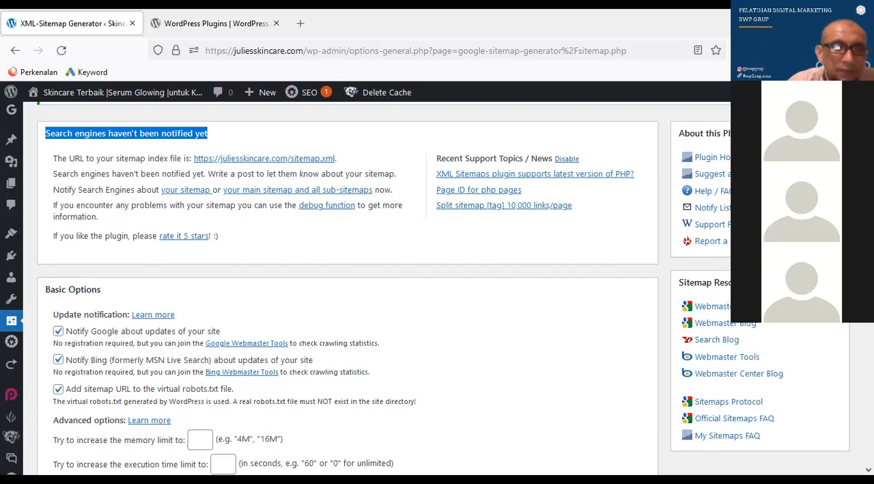
scroll(437, 286, "down", 1)
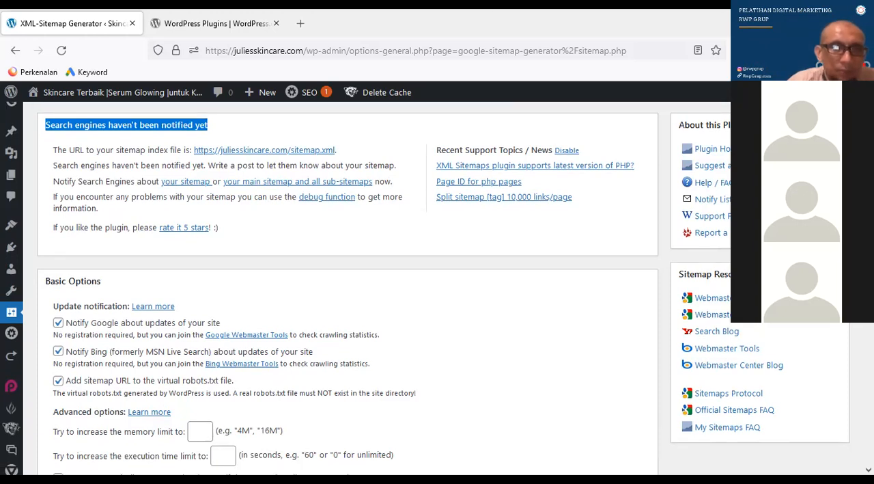
scroll(437, 287, "down", 2)
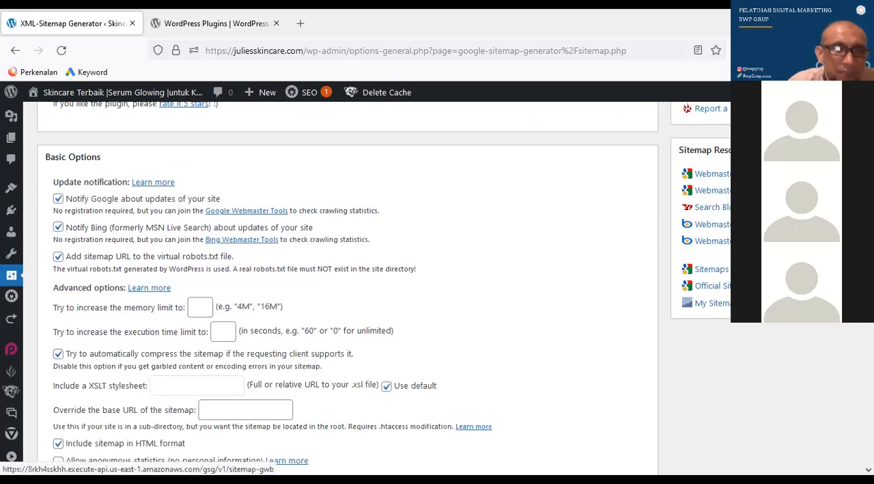
Notify the search engines about the site's main sitemap
scroll(349, 287, "up", 1)
scroll(348, 287, "up", 1)
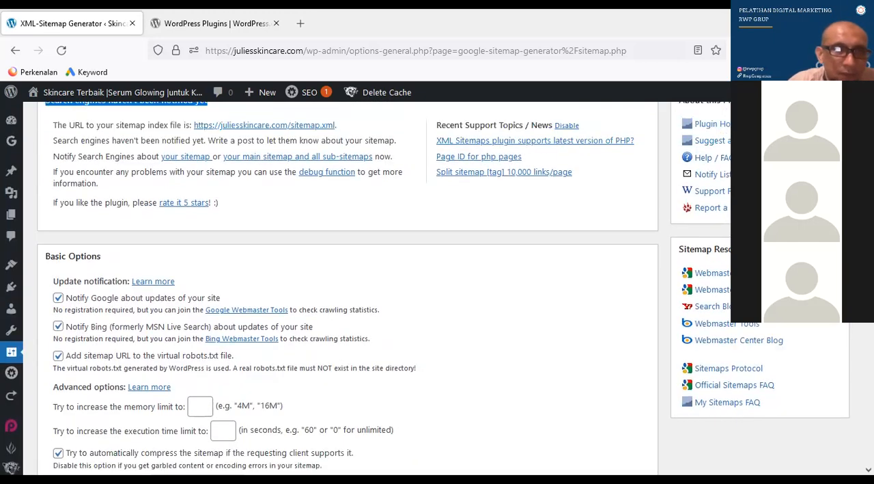
left_click(53, 154)
left_click_drag(142, 168, 159, 157)
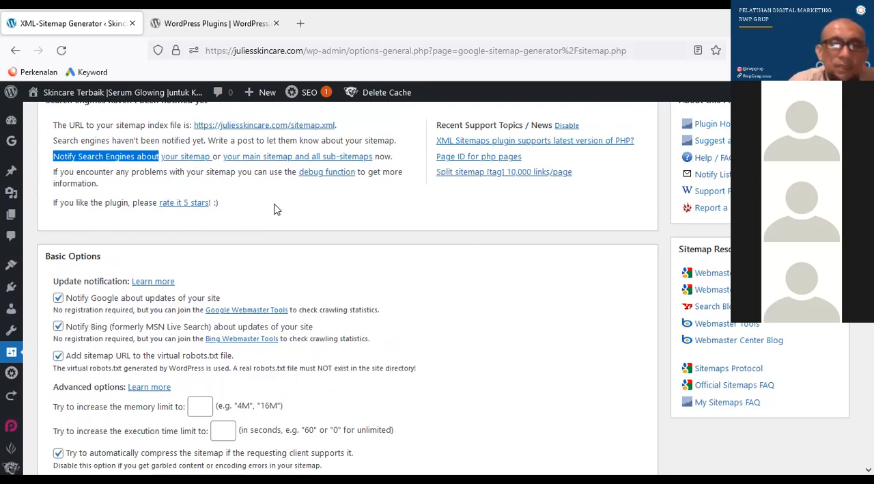
left_click(194, 160)
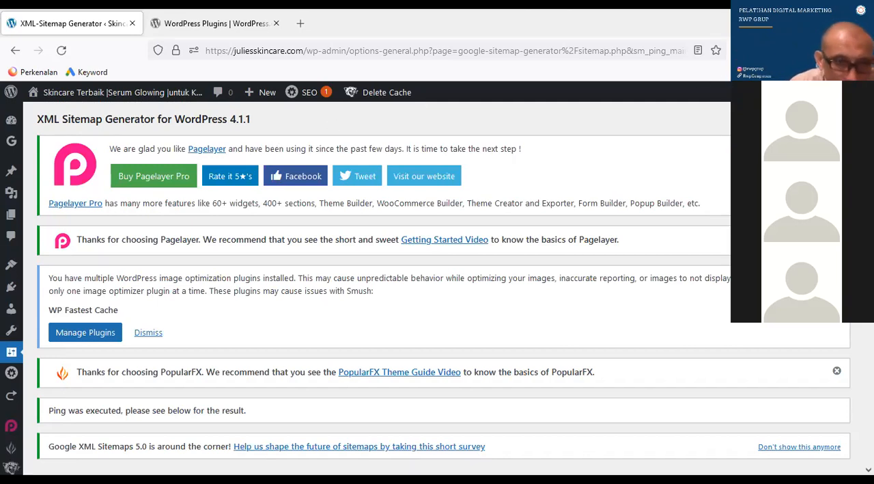
Check the result of the last ping for Google and Bing and when it was started
scroll(437, 287, "down", 2)
scroll(98, 281, "down", 2)
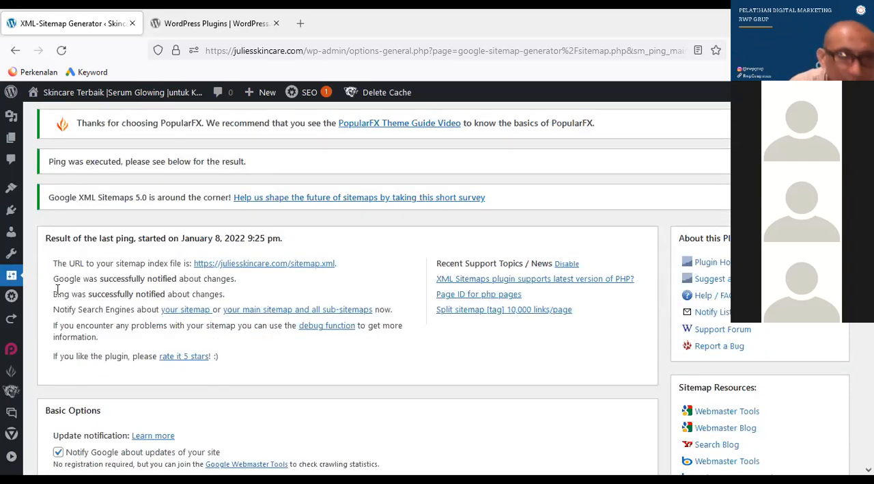
left_click_drag(53, 282, 244, 296)
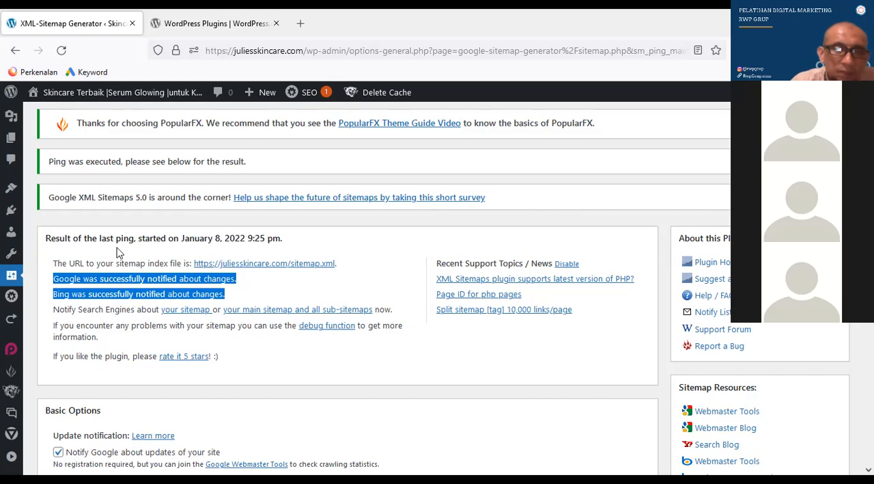
triple_click(282, 241)
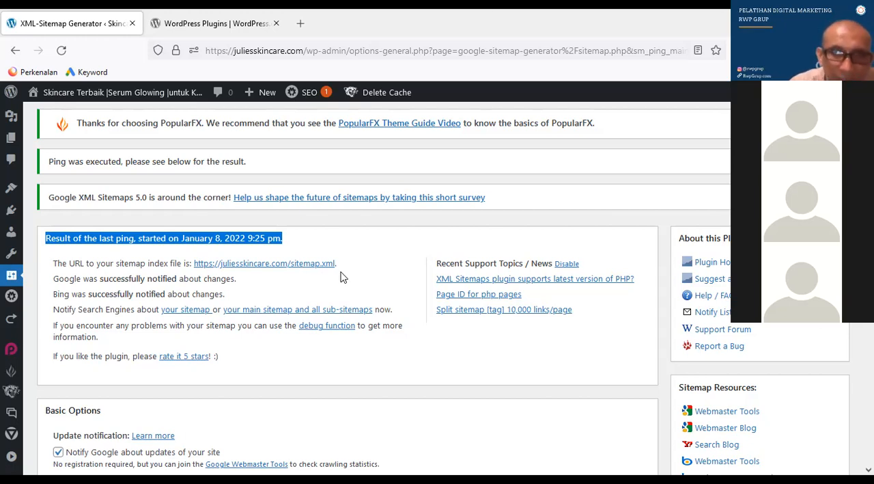
Select the file name sitemap.xml within the sitemap index URL
left_click_drag(338, 265, 196, 267)
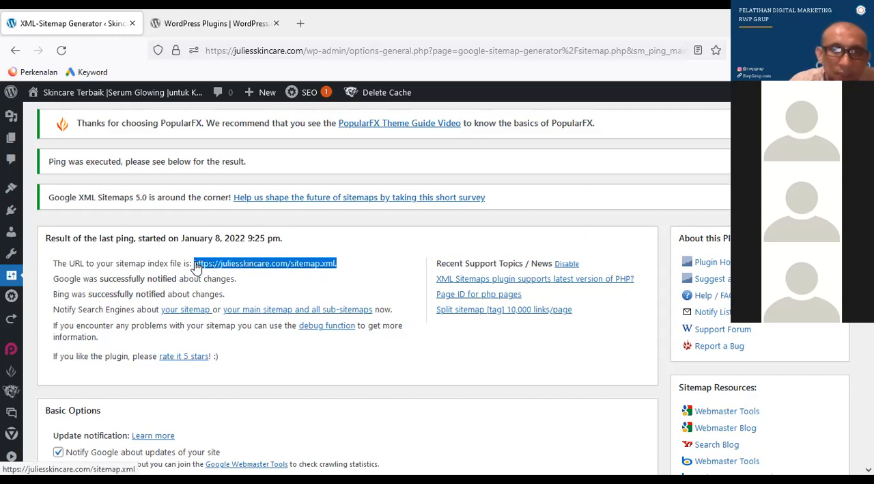
left_click(317, 274)
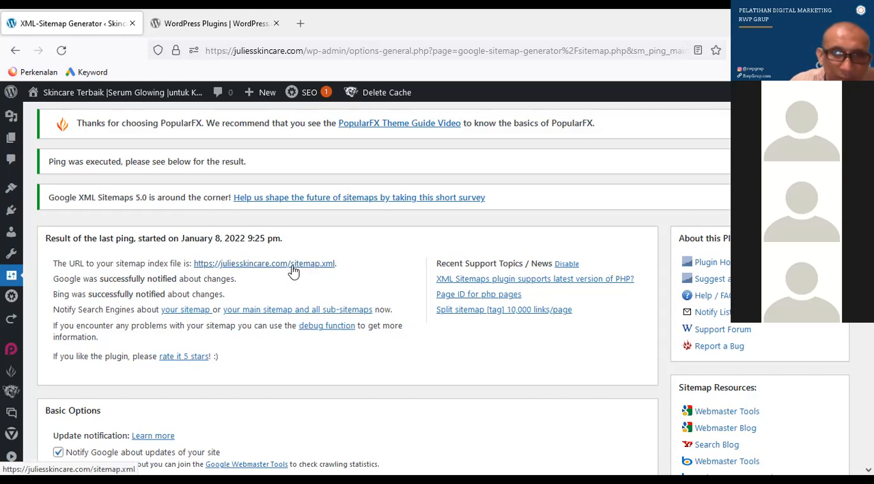
left_click_drag(301, 266, 300, 265)
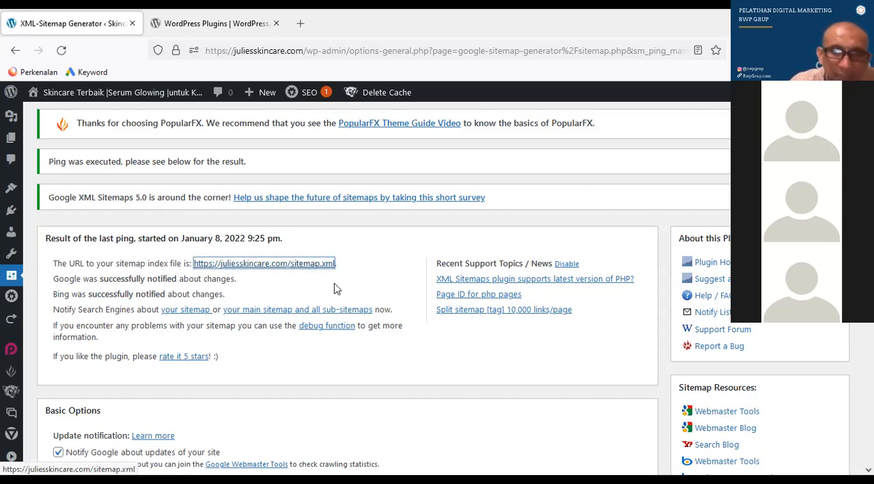
left_click(334, 287)
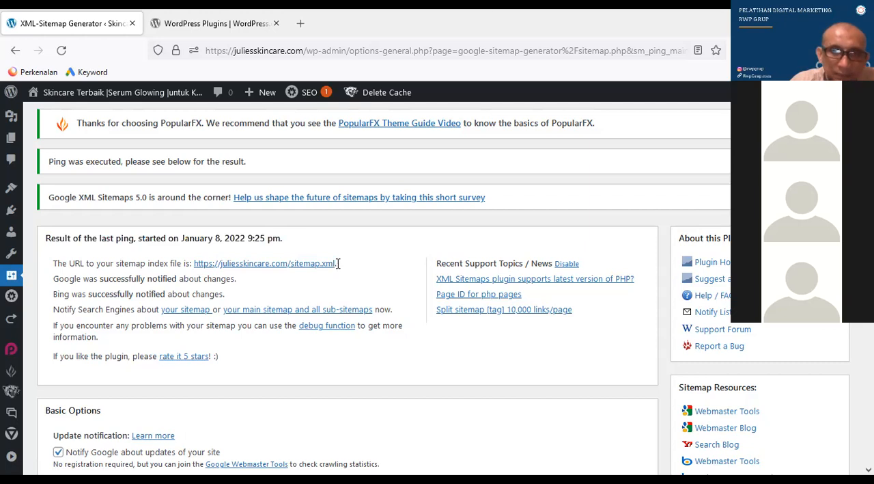
left_click_drag(335, 263, 294, 268)
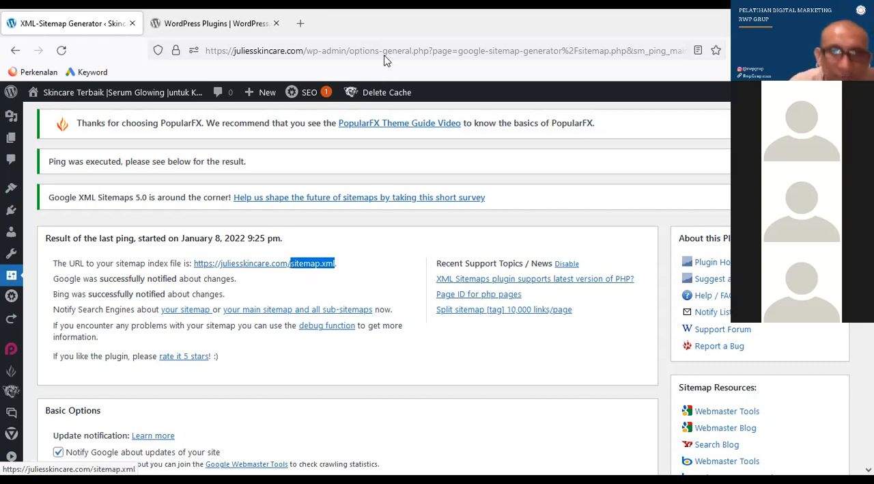
left_click(302, 25)
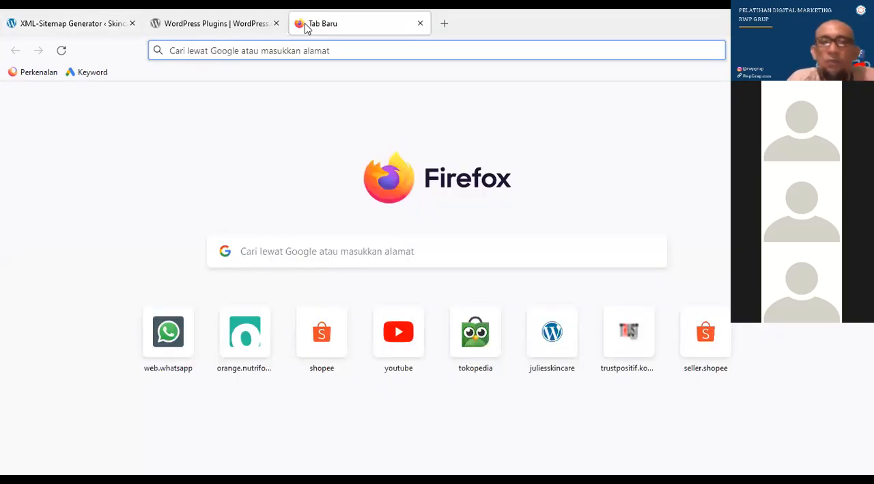
type("g")
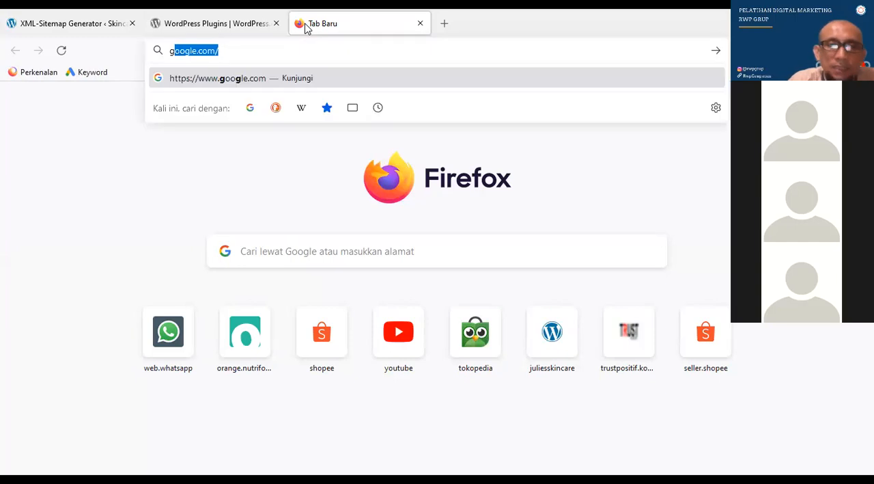
type("oo")
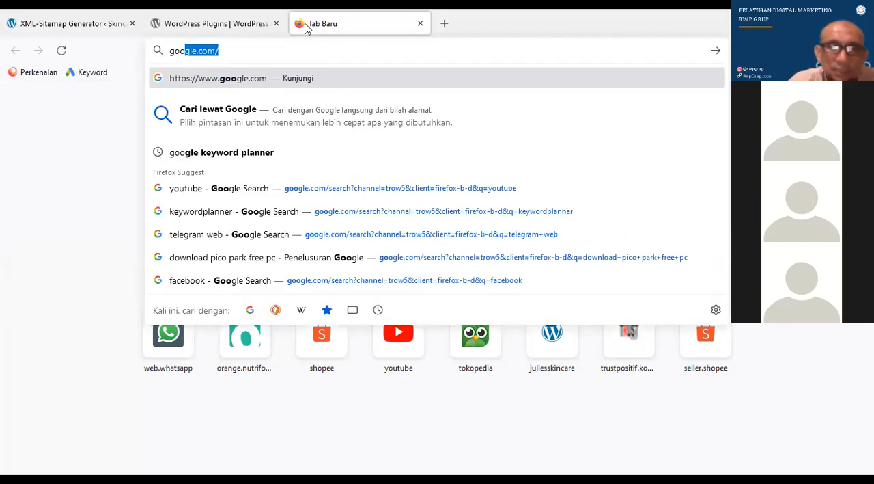
type("gle.")
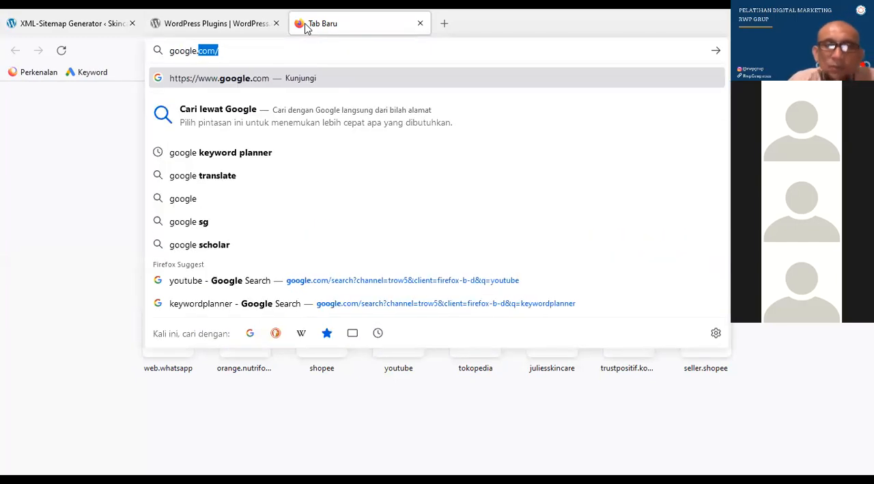
type("com/")
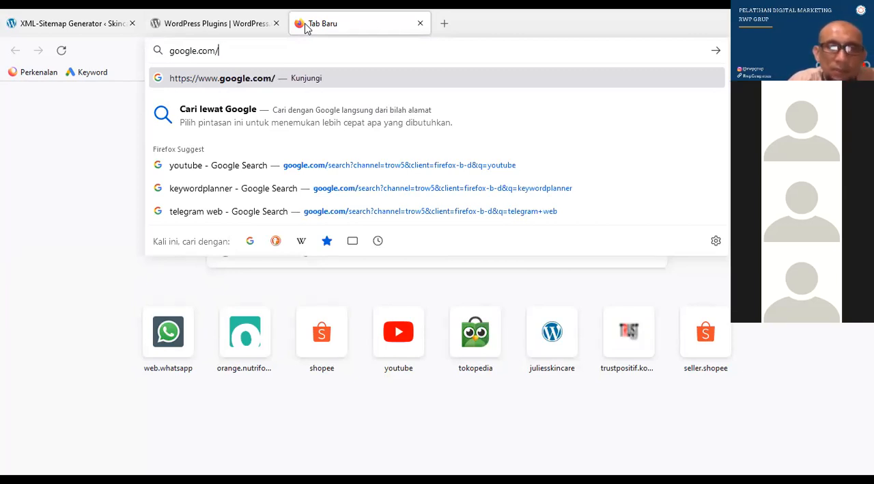
type("webmasters")
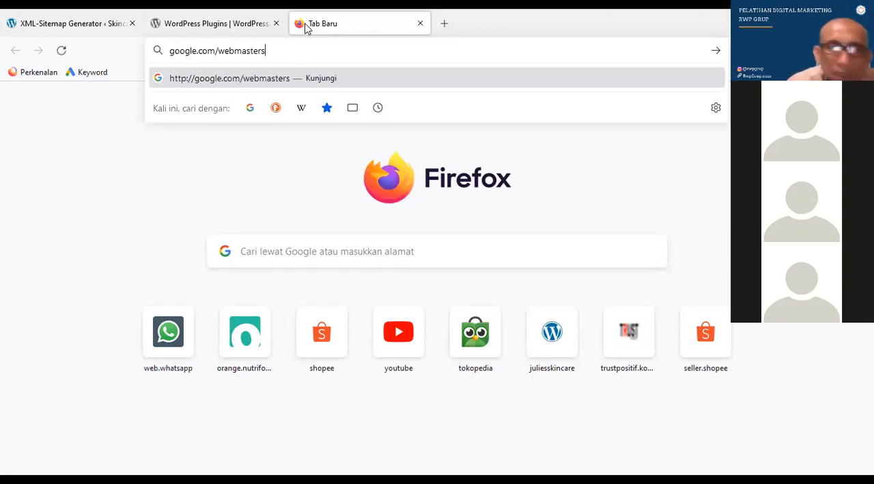
key("Return")
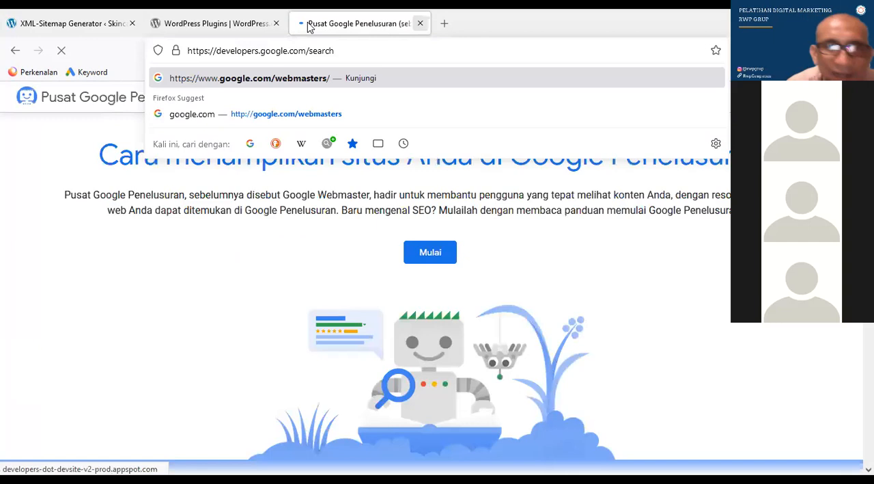
left_click(420, 24)
Open google.com/webmasters in a new browser tab
left_click(308, 23)
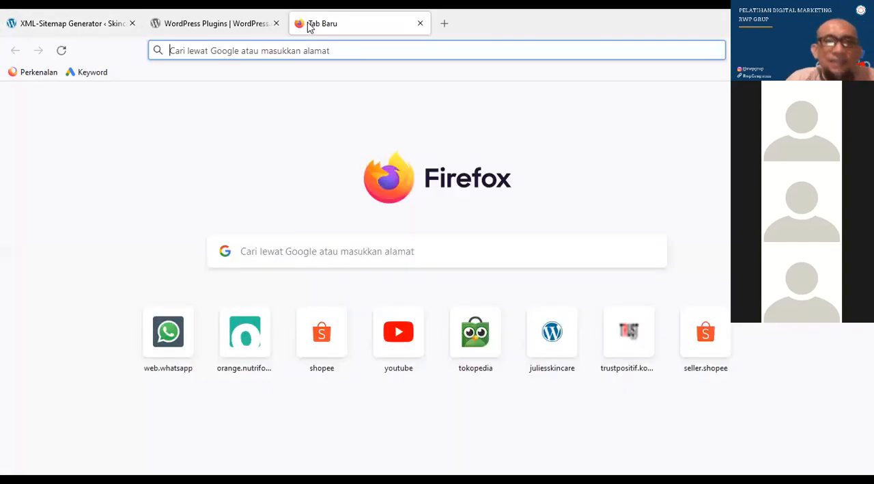
type("google")
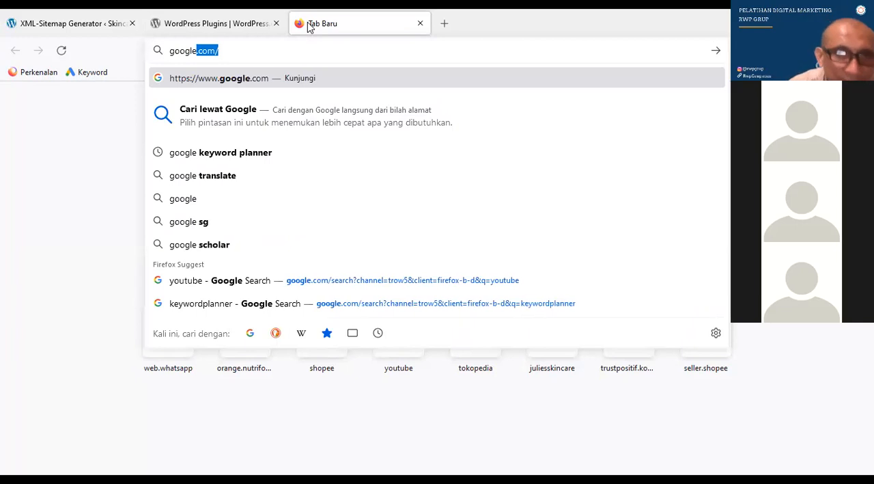
type(".com/we")
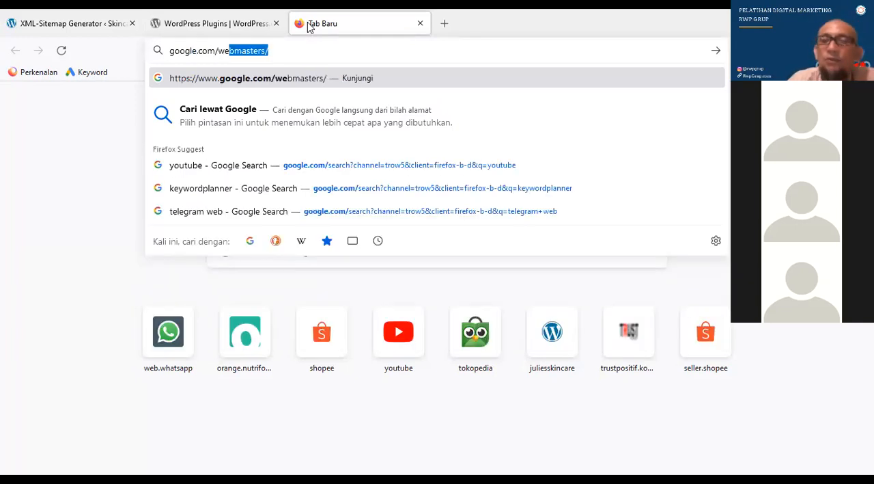
type("bmasters")
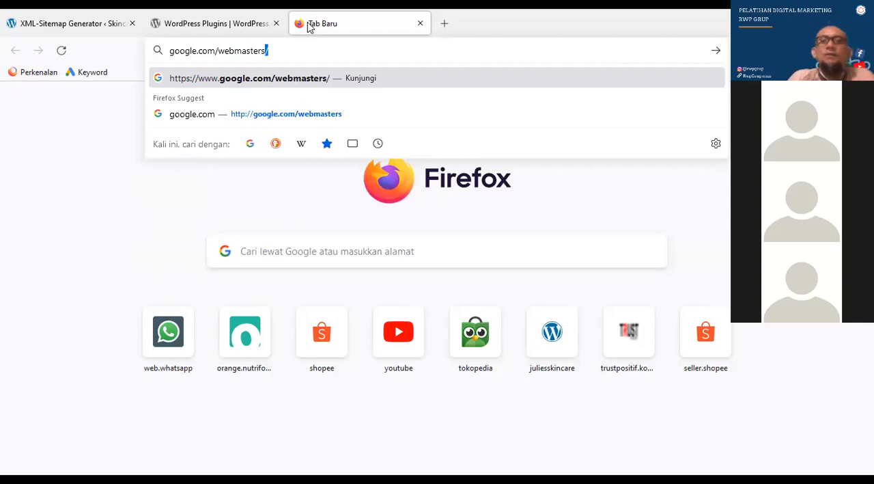
key("Return")
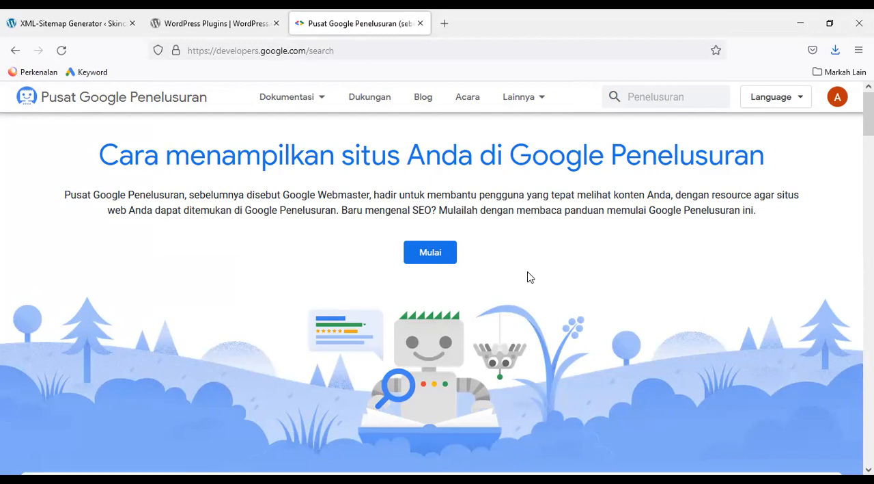
Open Google's getting-started guide to Search basics (Panduan memulai) and look through its introduction
left_click(437, 250)
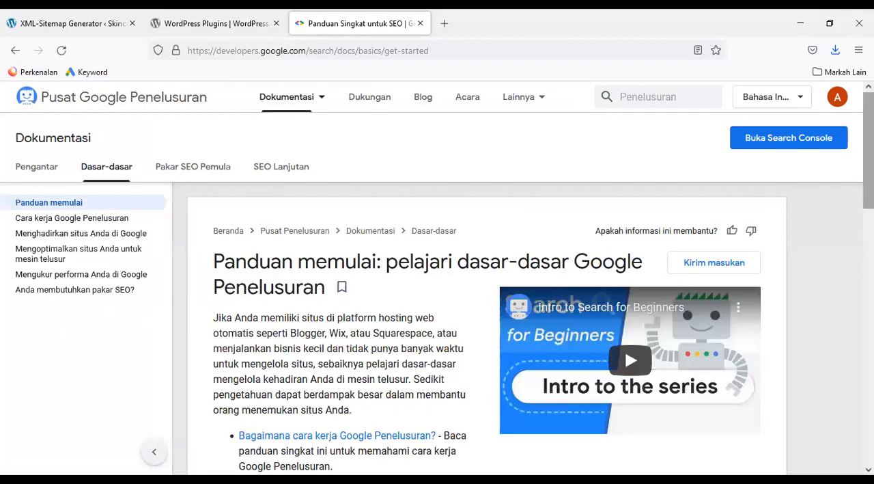
scroll(478, 308, "down", 2)
scroll(478, 308, "down", 1)
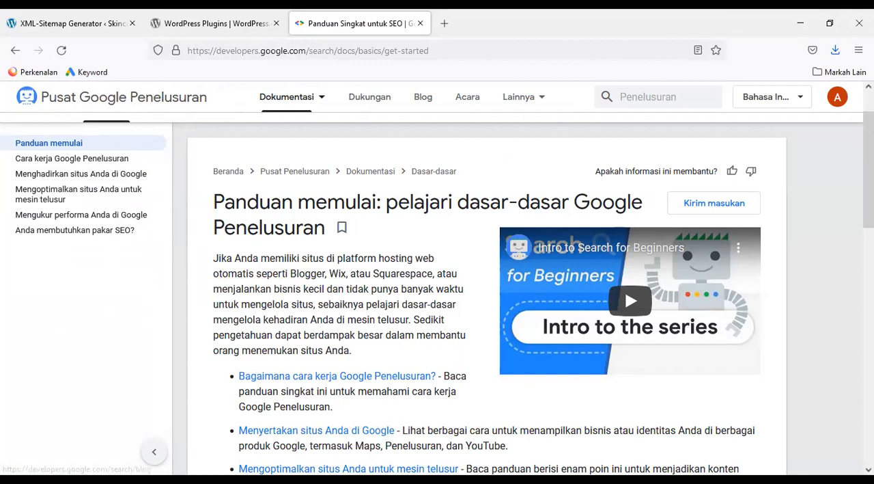
scroll(106, 171, "up", 2)
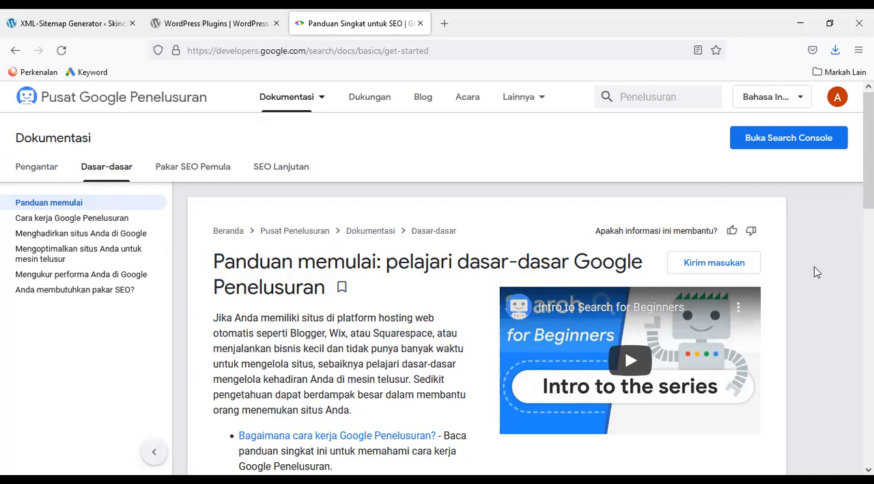
scroll(437, 284, "down", 1)
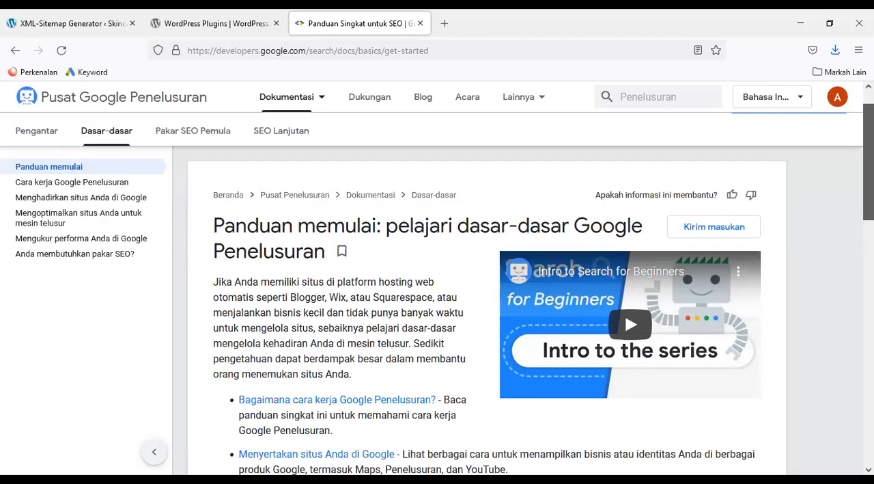
scroll(437, 283, "down", 1)
scroll(437, 284, "down", 1)
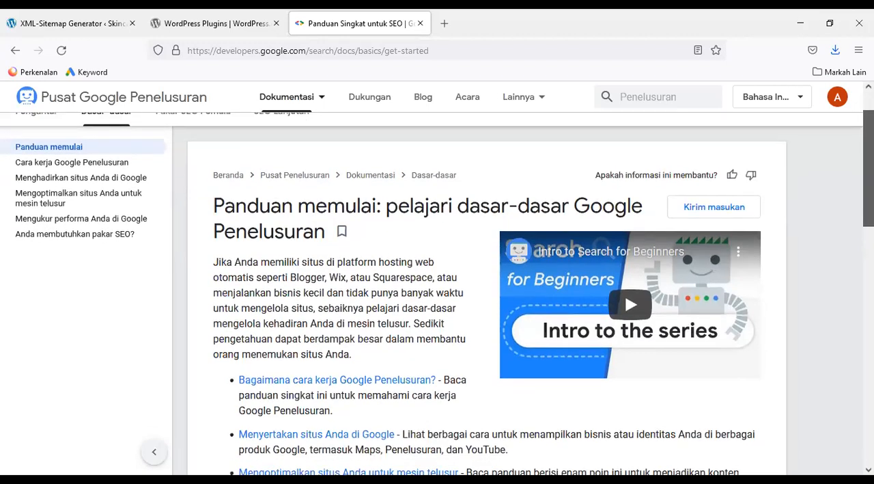
scroll(437, 293, "down", 1)
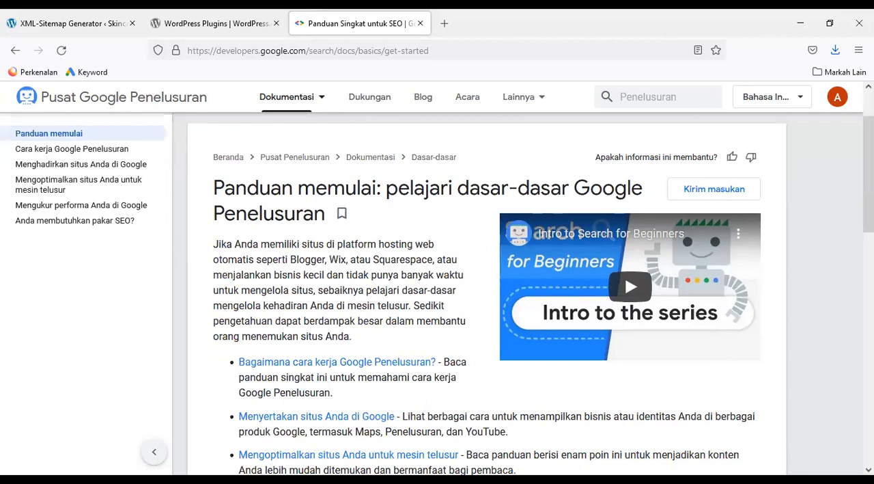
scroll(437, 283, "up", 2)
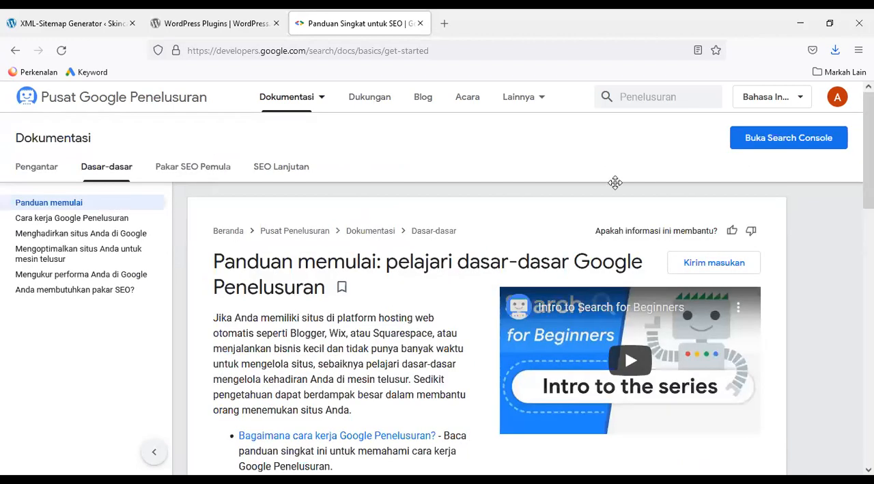
Open Search Console from the guide, start past the welcome message and show the list of properties
left_click(806, 144)
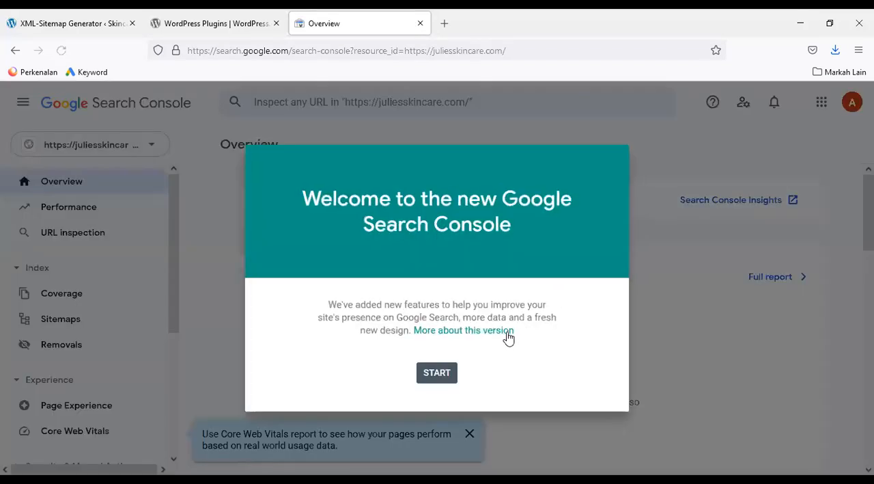
left_click(436, 373)
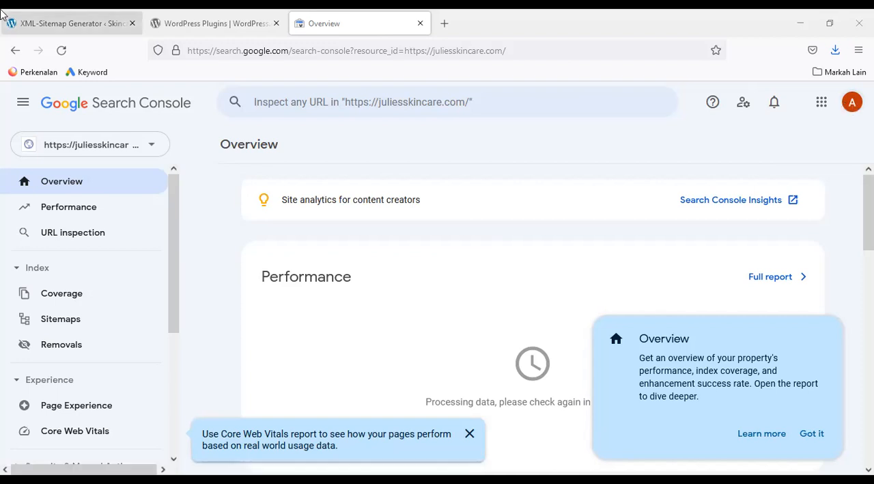
left_click(153, 149)
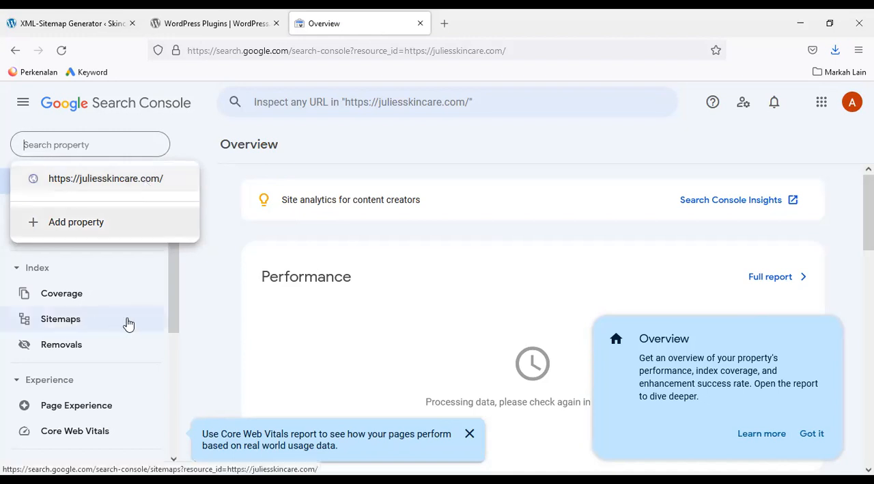
Submit sitemap.xml as a new sitemap for juliesskincare.com and dismiss the confirmation and the Sitemaps hint
left_click(60, 319)
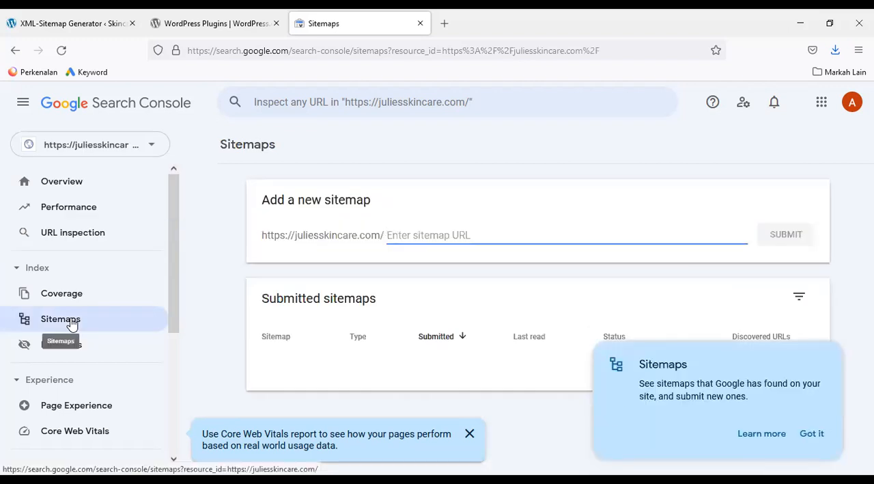
type("sitemap.xml")
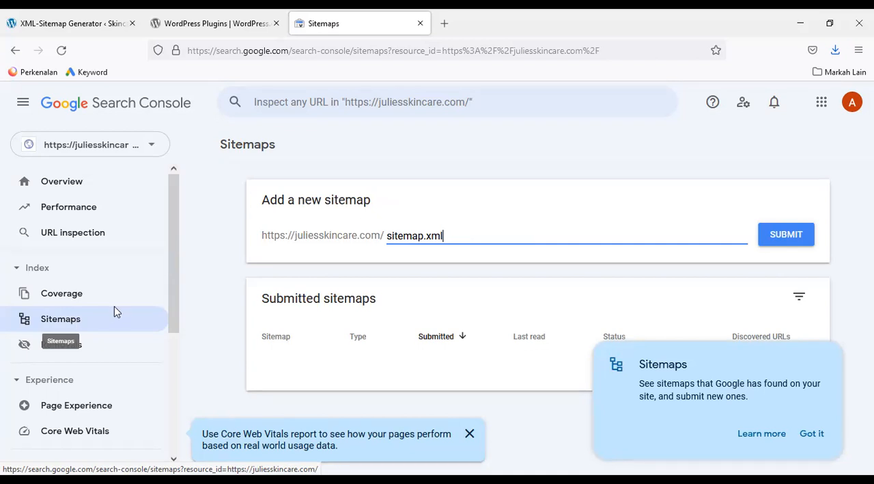
left_click(790, 239)
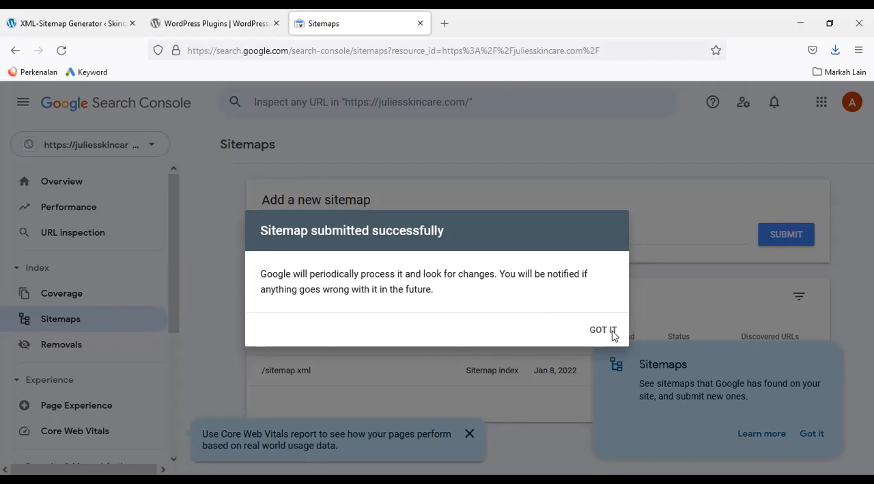
left_click(603, 330)
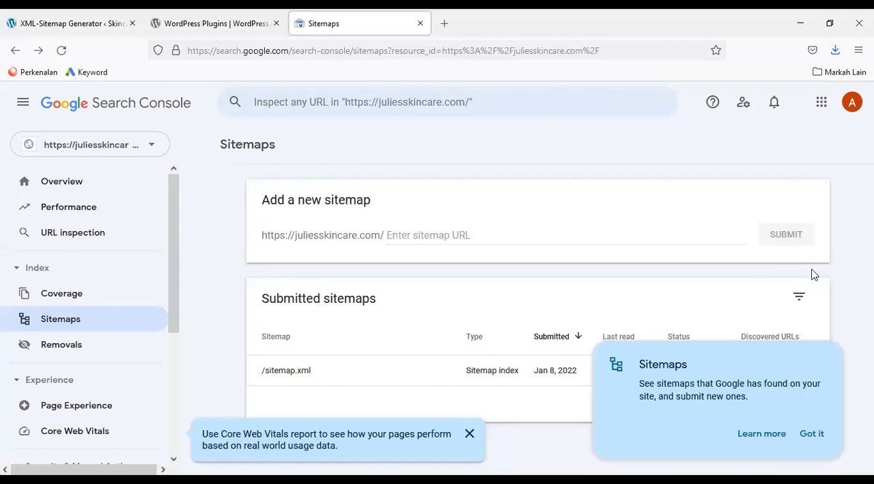
left_click(816, 415)
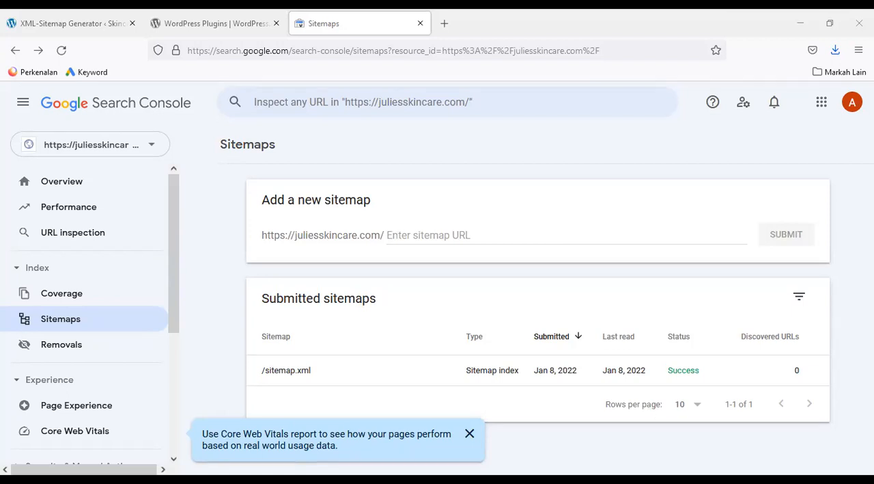
Examine the index Coverage report for juliesskincare.com, including its Details table
left_click(61, 294)
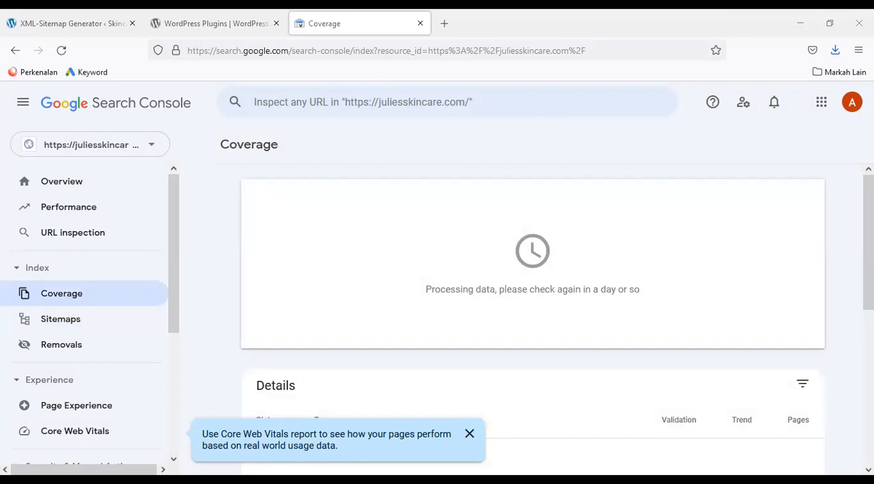
scroll(533, 307, "down", 1)
scroll(533, 307, "down", 1)
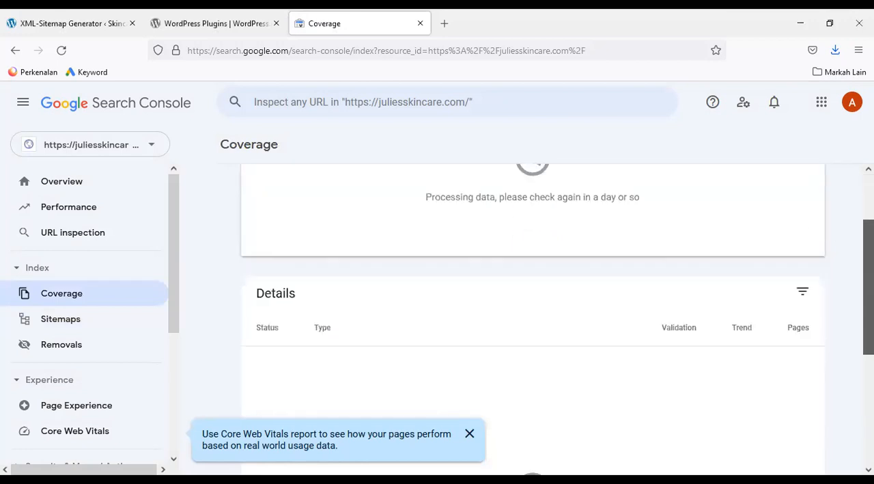
scroll(533, 307, "up", 2)
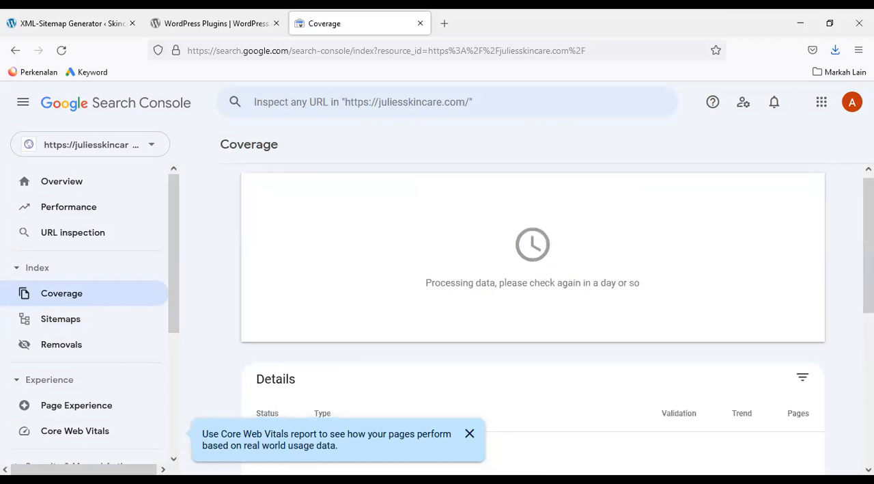
scroll(533, 307, "down", 1)
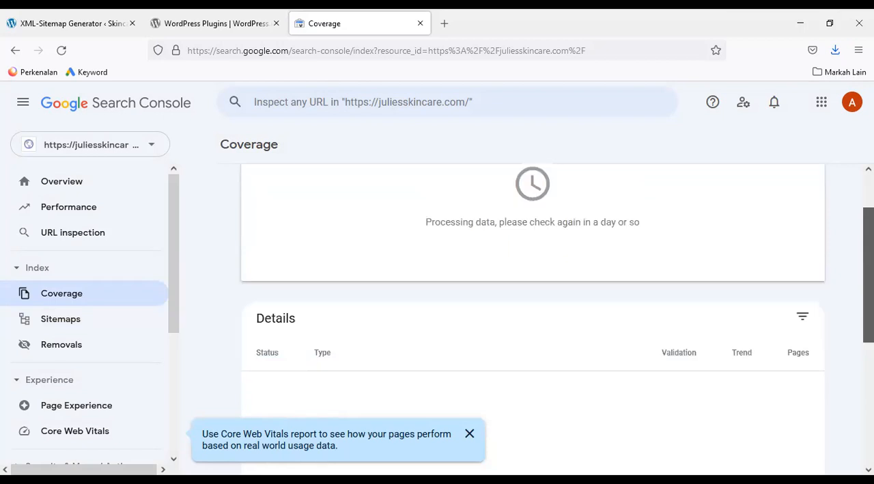
scroll(533, 307, "down", 1)
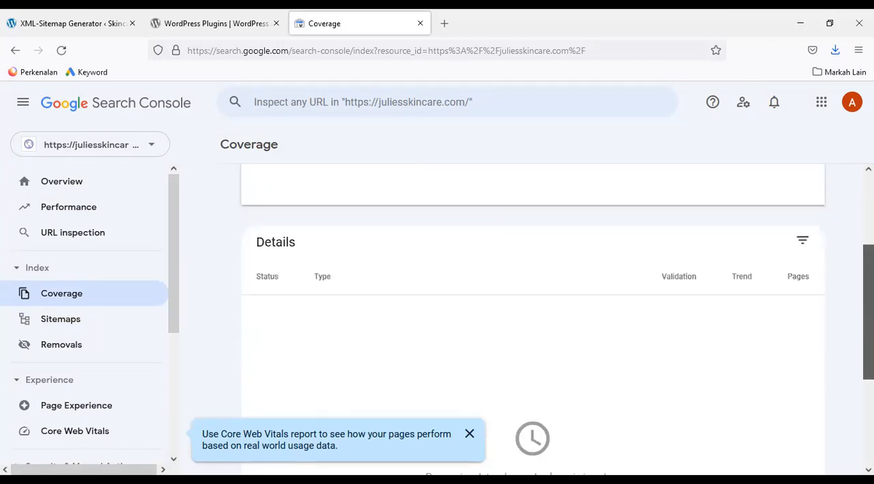
scroll(532, 307, "down", 1)
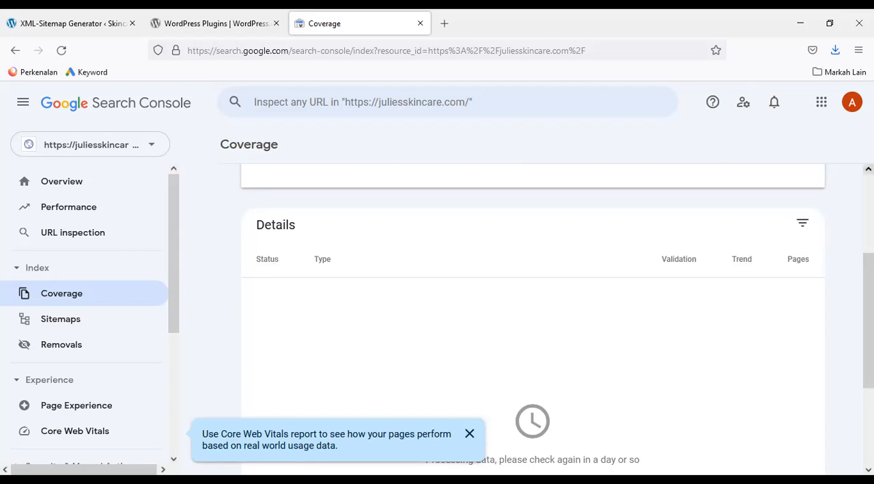
Open the seoquake.com website in a new browser tab
left_click(445, 23)
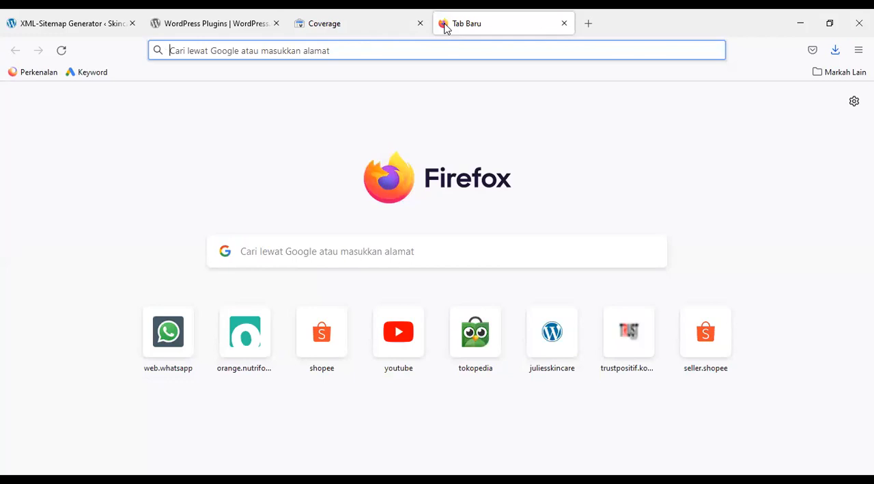
type("se")
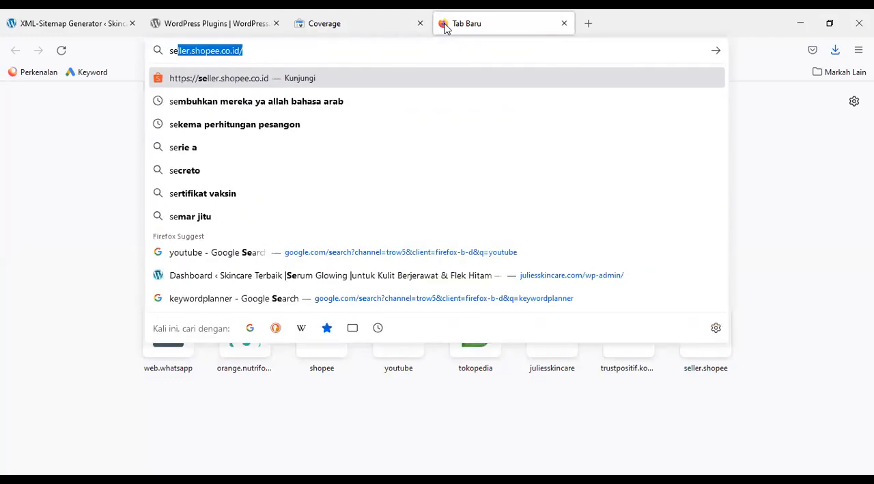
type("o")
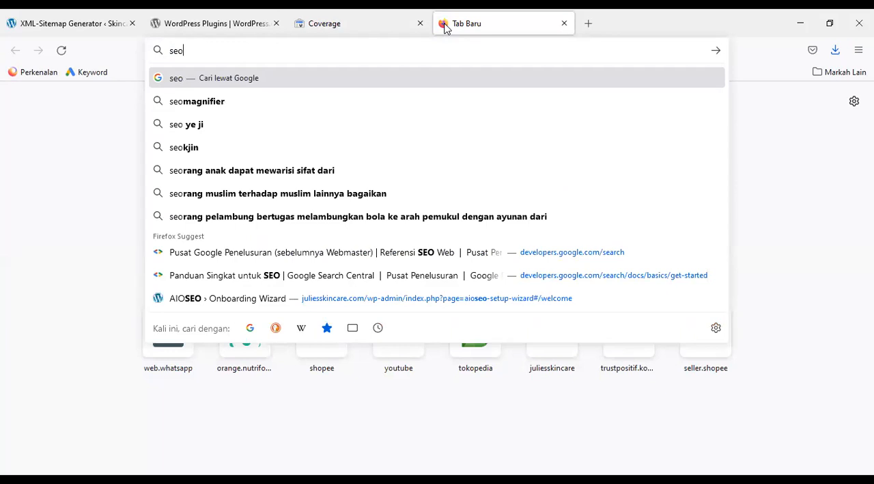
type("quak")
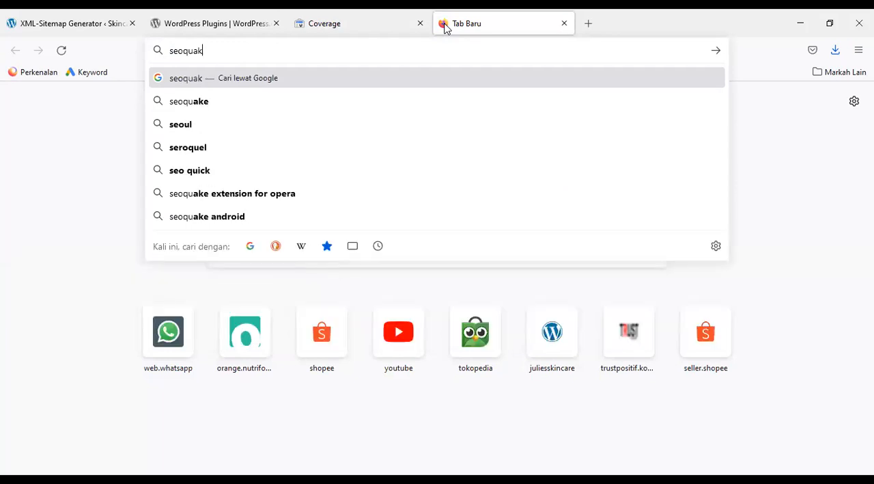
type("e")
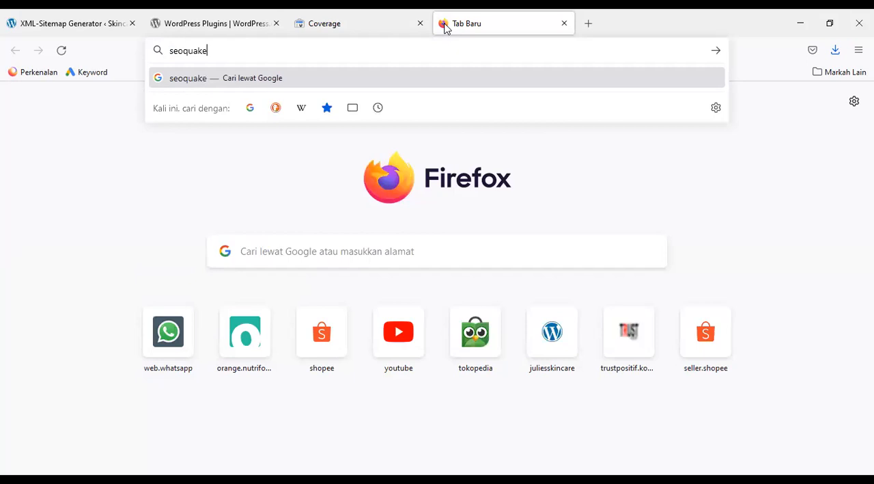
type(".com")
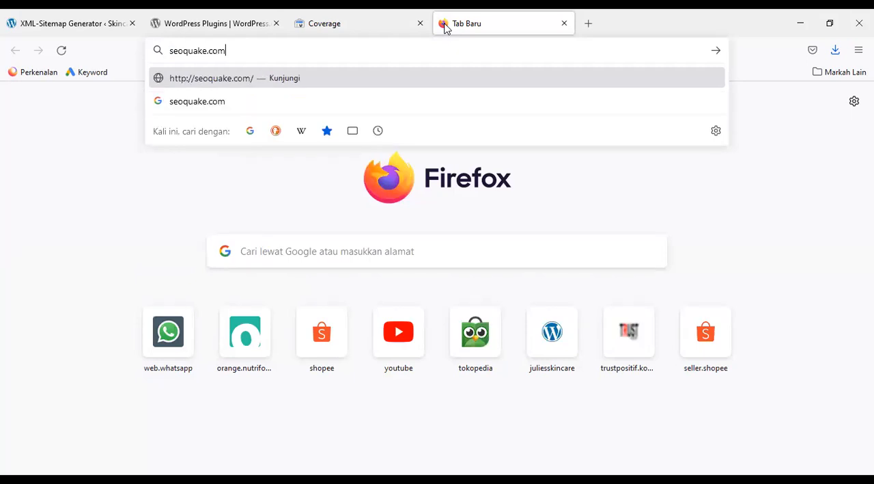
key("Return")
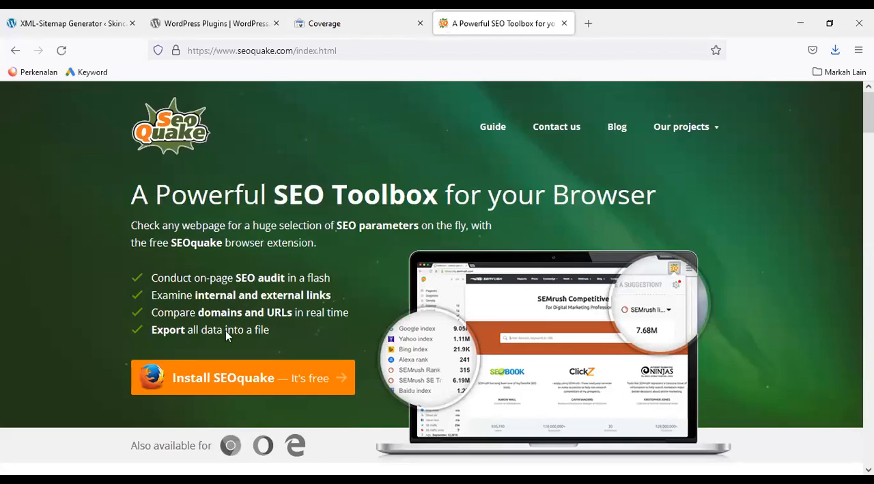
Install the SEOquake extension in Firefox, accept its permissions and allow it to run in private windows
left_click(223, 377)
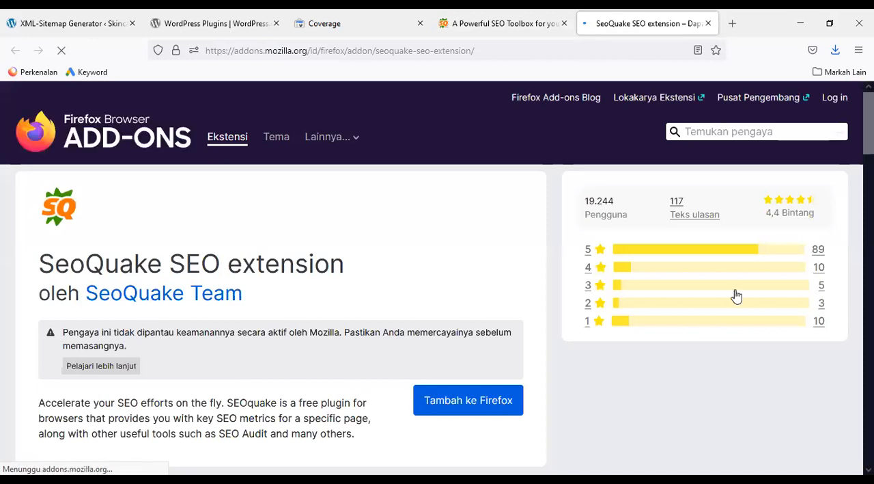
left_click(492, 399)
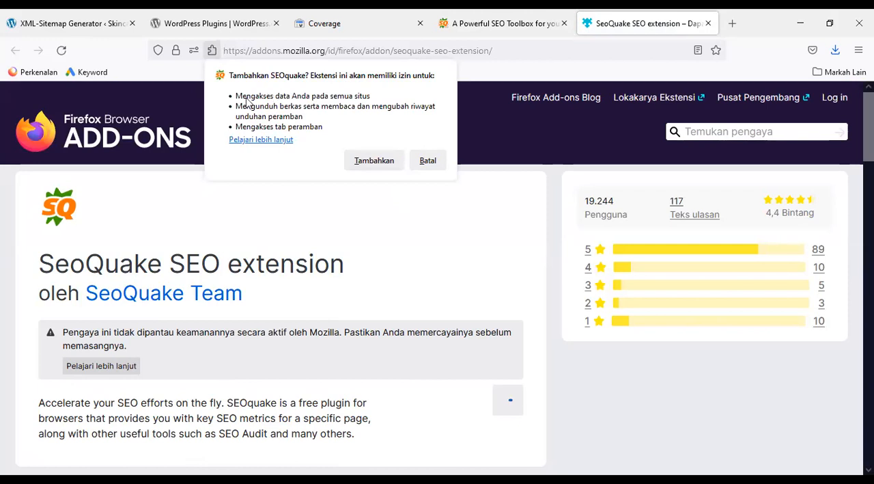
left_click(372, 162)
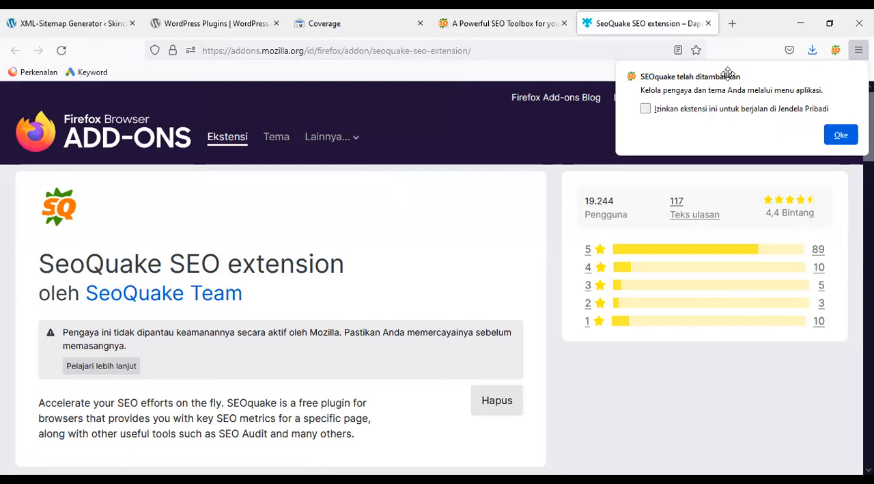
left_click(645, 109)
left_click(840, 136)
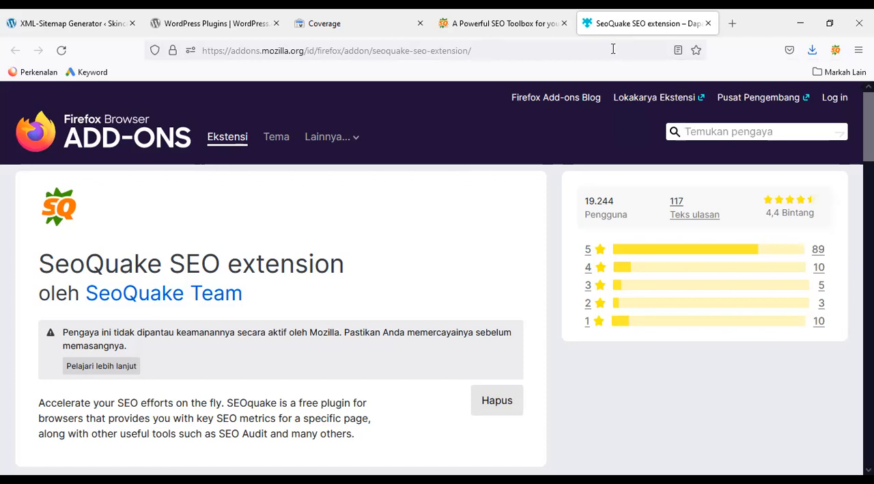
left_click(696, 128)
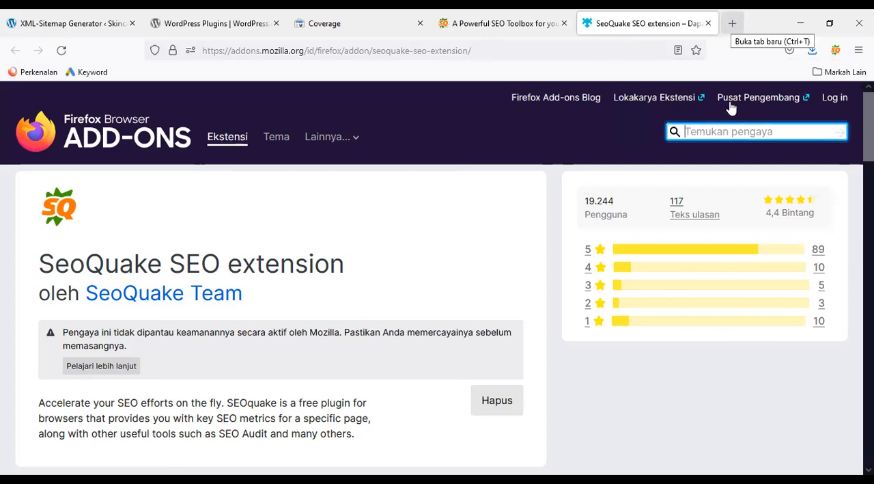
Open the pupukecofarming.com website in a new browser tab
left_click(733, 25)
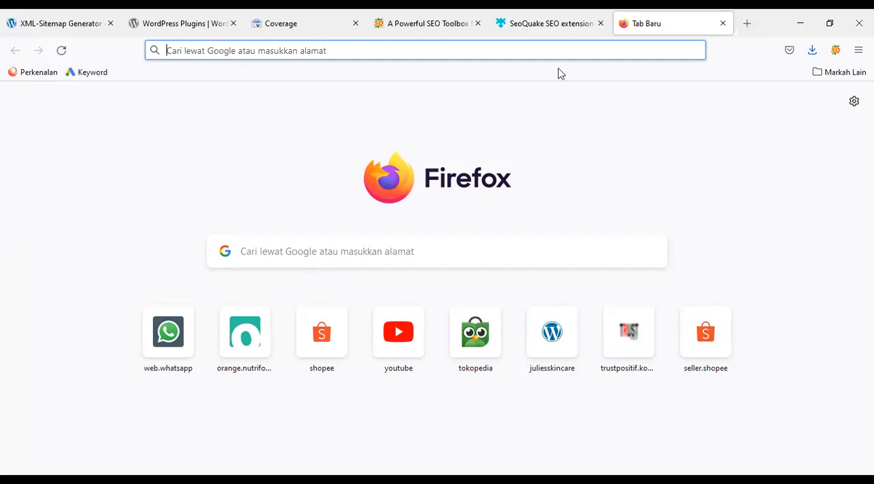
type("pu")
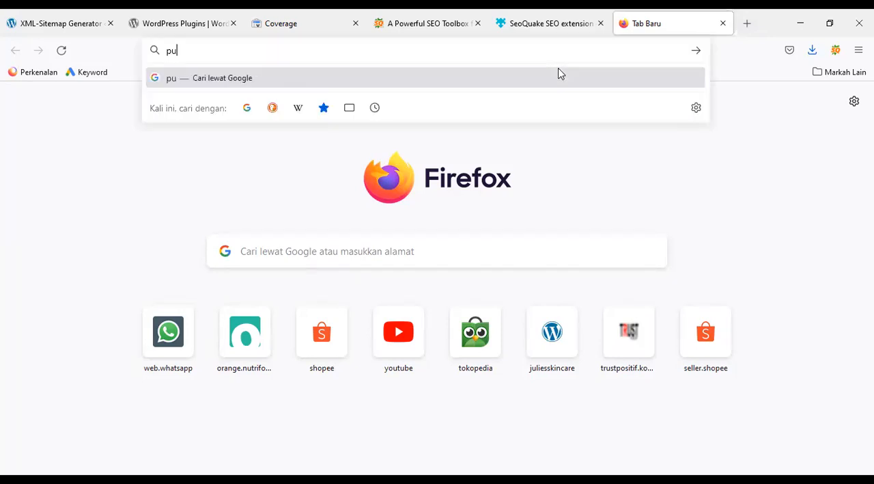
type("puk")
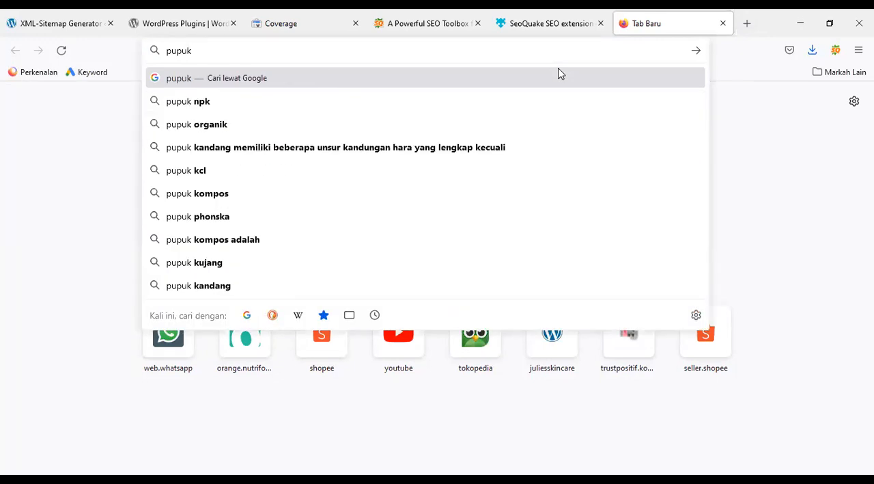
type("ec")
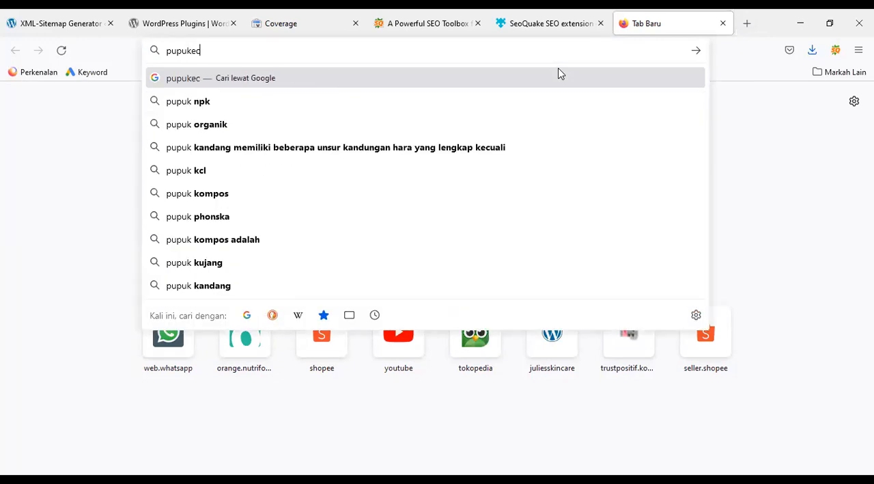
type("ofarming")
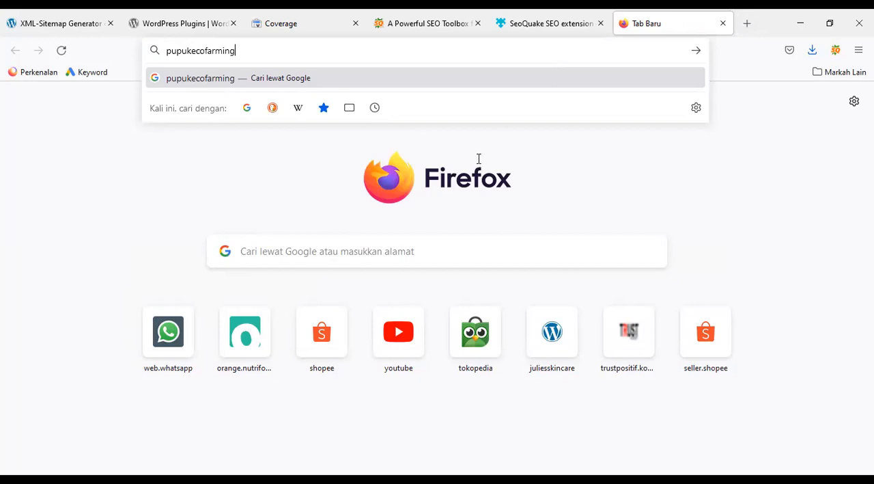
type(".com")
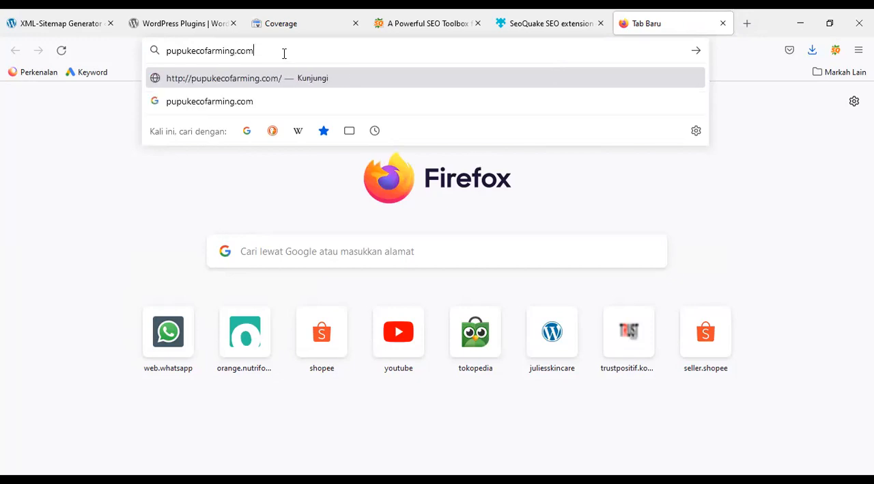
key("Return")
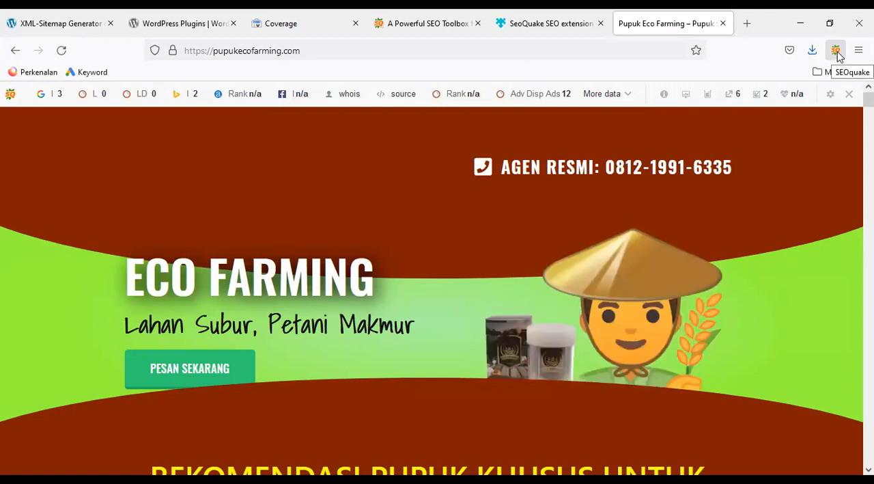
Open the Google index results for pupukecofarming.com from the SEOquake parameters and look through the indexed pages
left_click(836, 51)
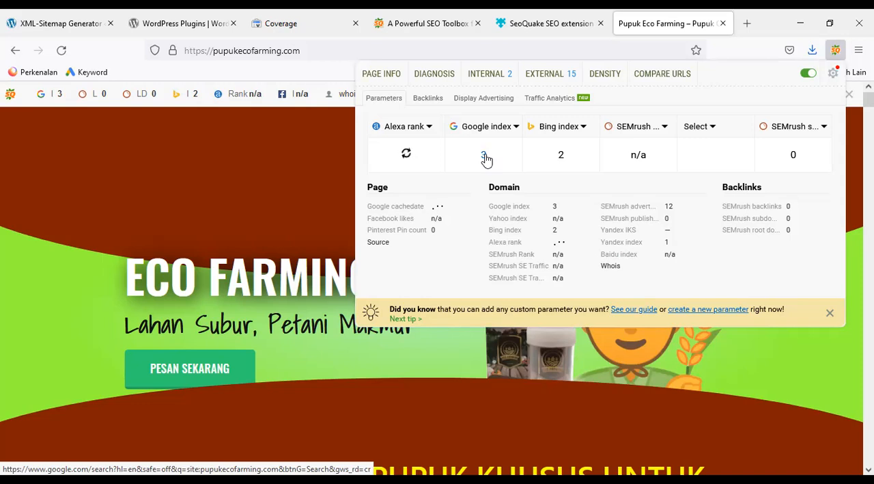
left_click(484, 155)
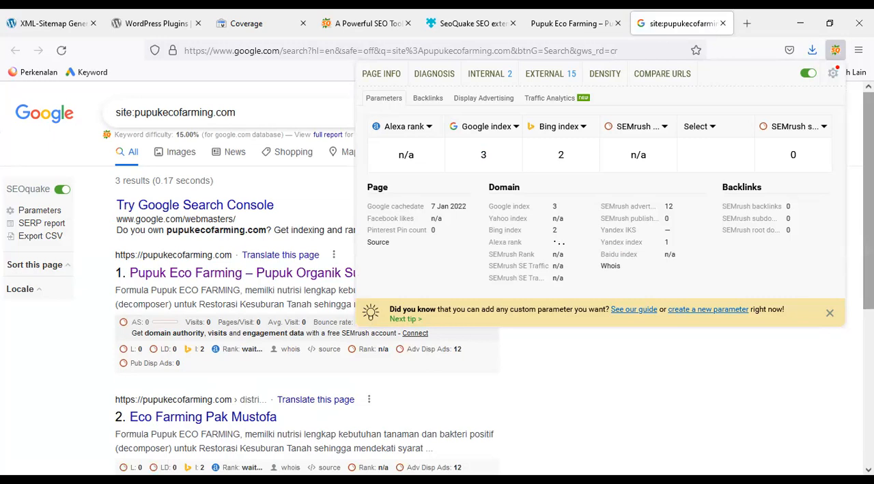
scroll(437, 273, "down", 3)
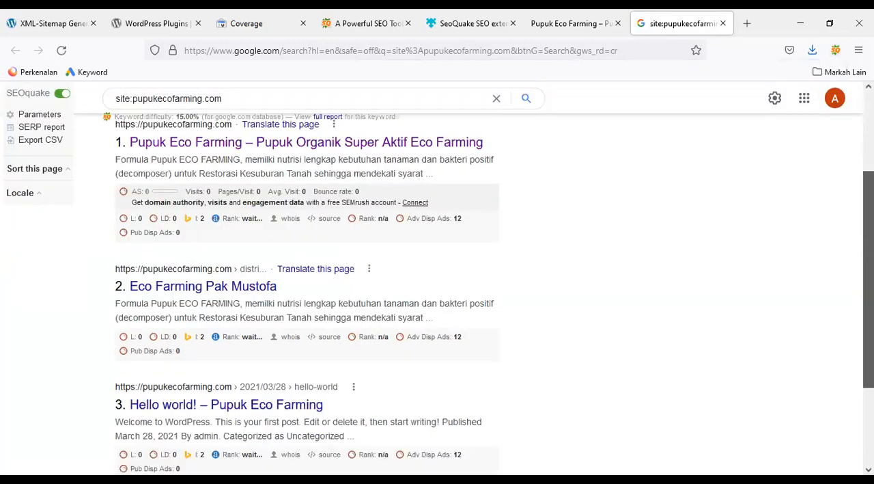
scroll(798, 175, "up", 3)
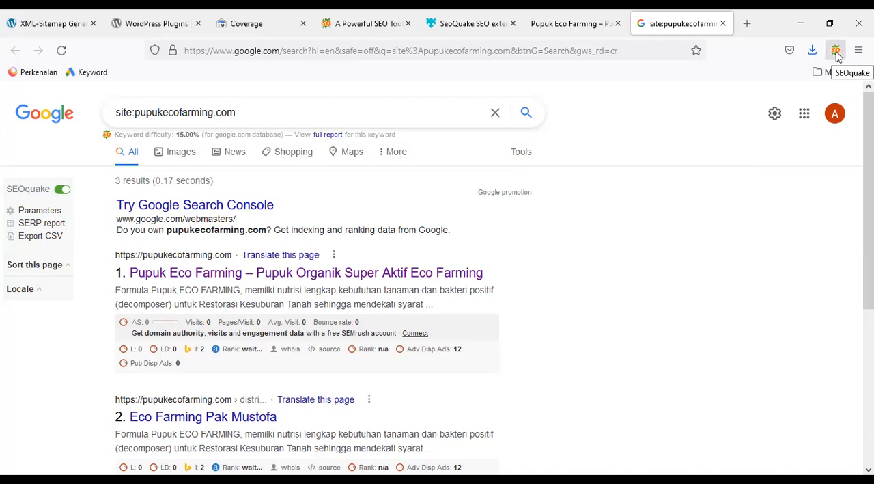
Go back to the Pupuk Eco Farming site, open its SEOquake Page Info report and review the parameters and keyword density
left_click(562, 30)
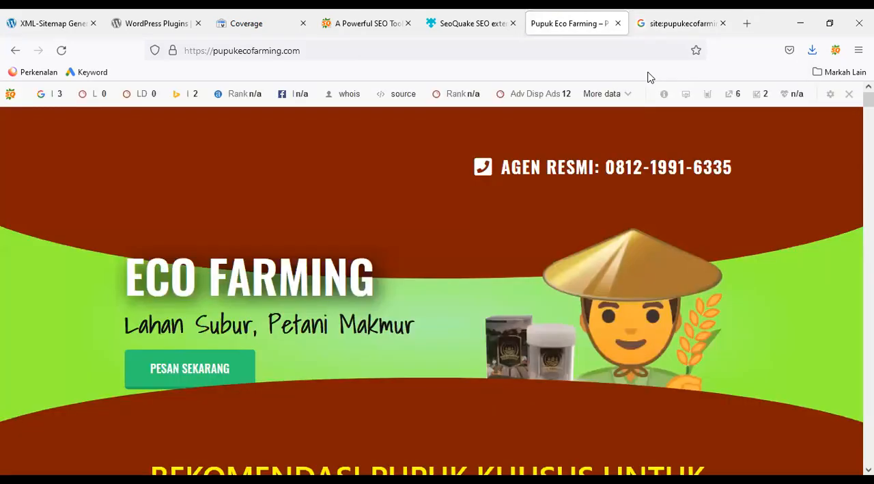
left_click(835, 50)
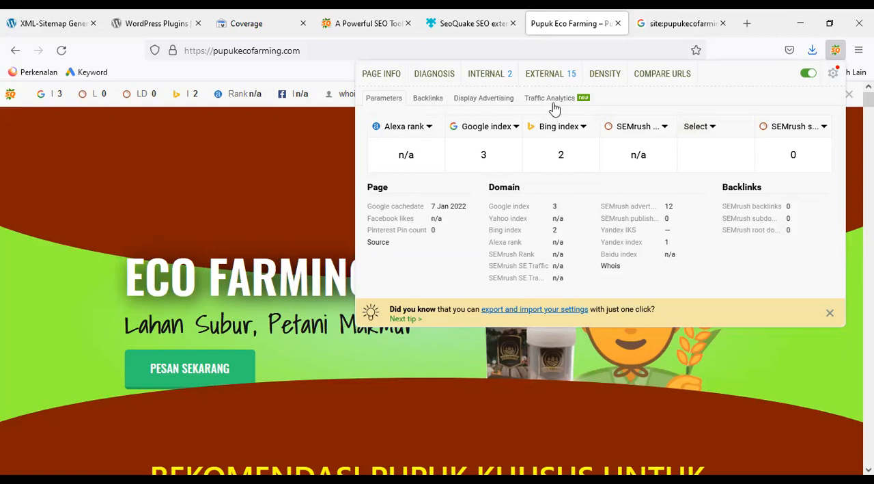
left_click(393, 79)
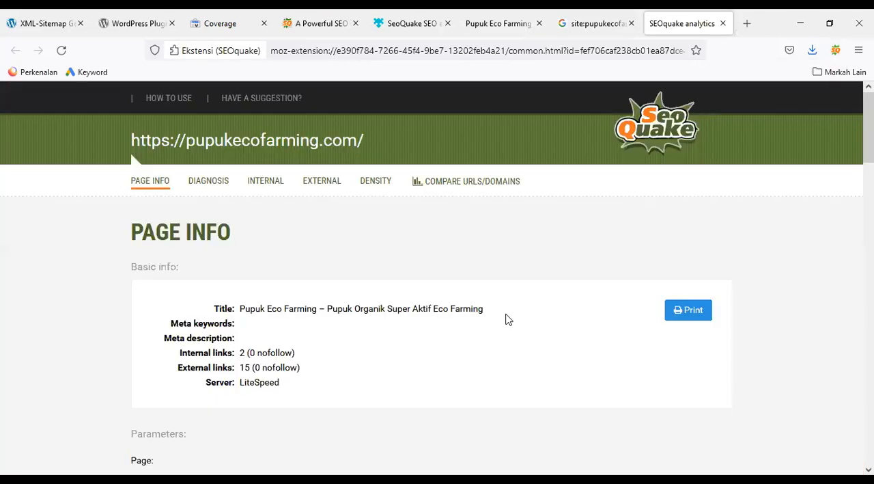
scroll(845, 147, "down", 4)
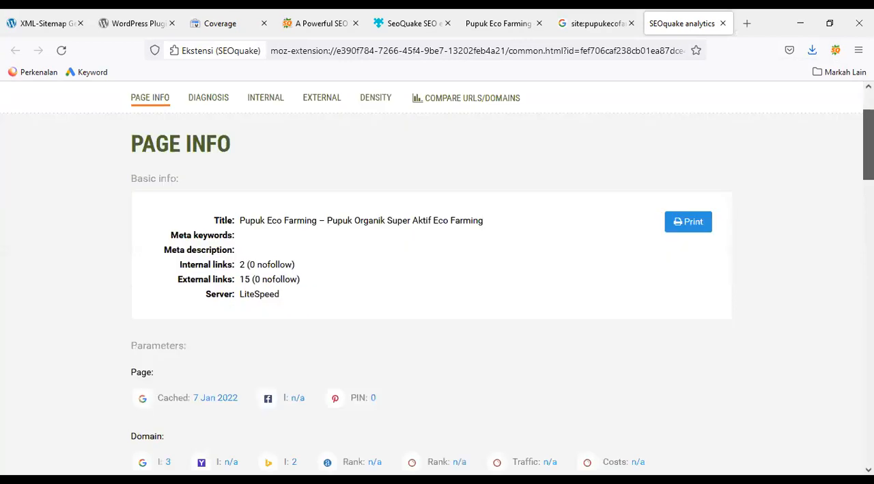
scroll(437, 294, "down", 2)
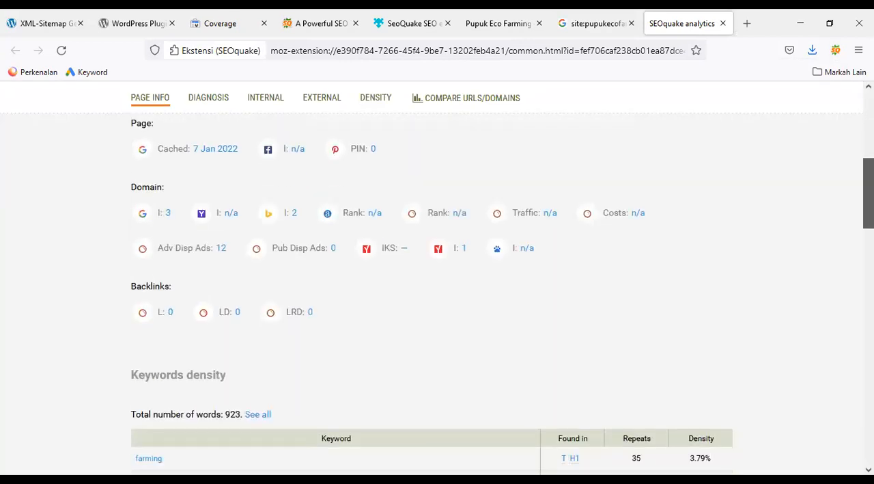
scroll(437, 294, "down", 3)
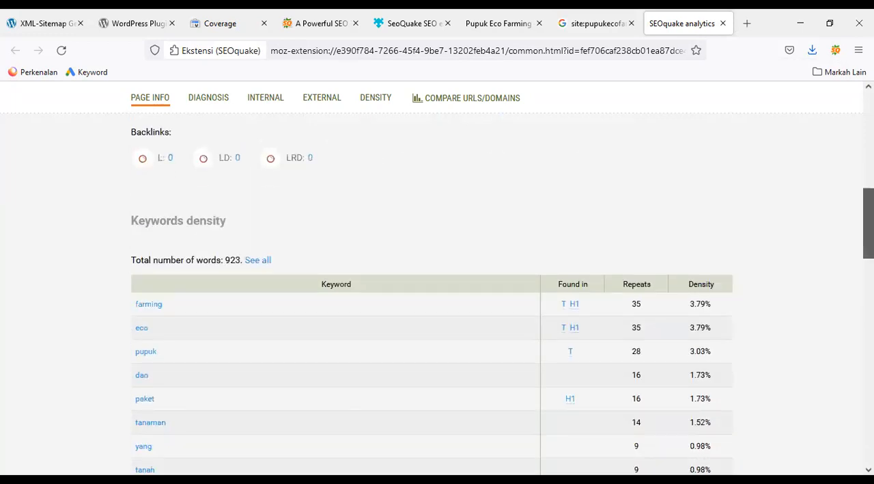
left_click_drag(868, 235, 868, 142)
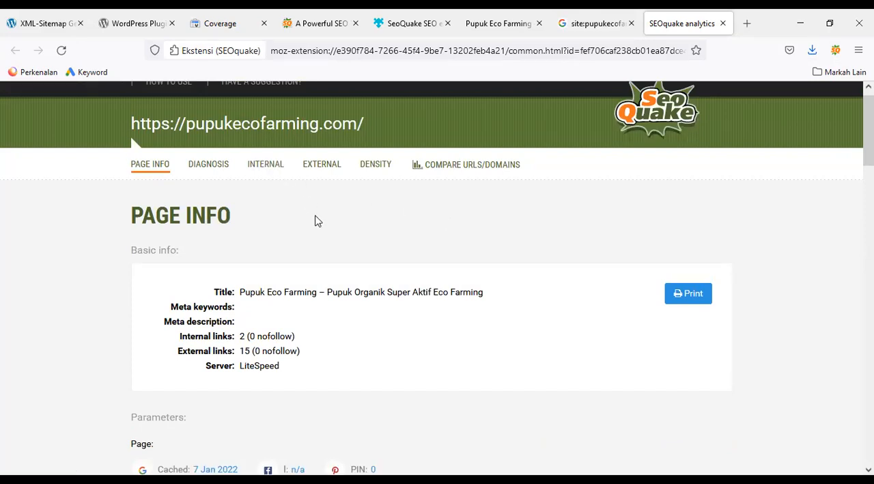
Show the SEOquake Diagnosis of pupukecofarming.com and examine the page analysis items of its SEO audit
left_click(224, 166)
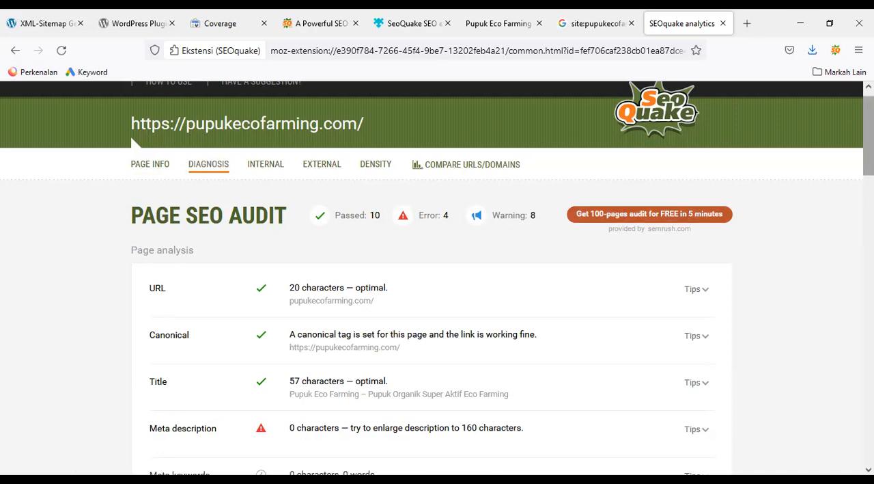
scroll(593, 244, "down", 3)
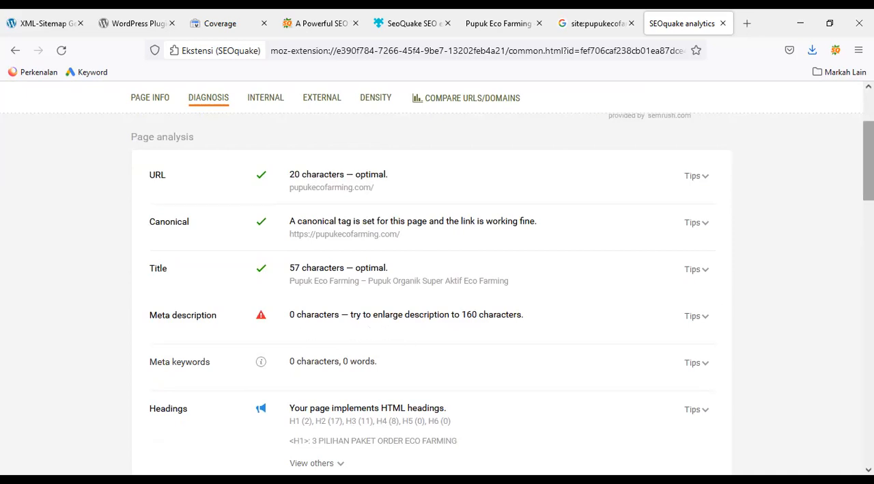
left_click_drag(869, 180, 868, 203)
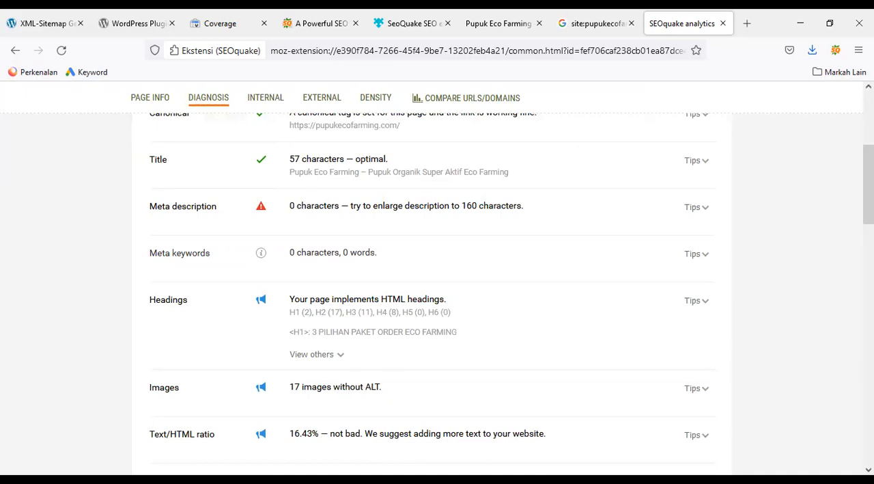
scroll(868, 184, "down", 3)
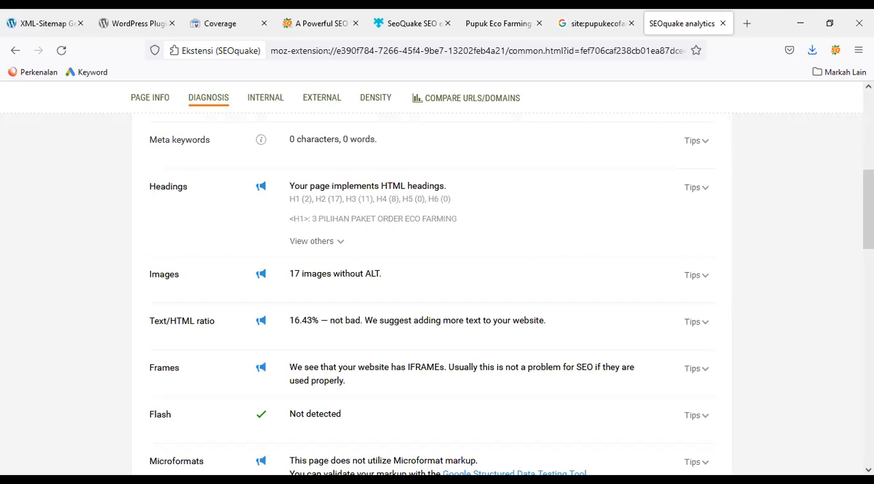
Review the SEOquake Diagnosis items for headings, images, text/HTML ratio, frames, microformats, Schema.org and Open Graph
scroll(868, 205, "down", 1)
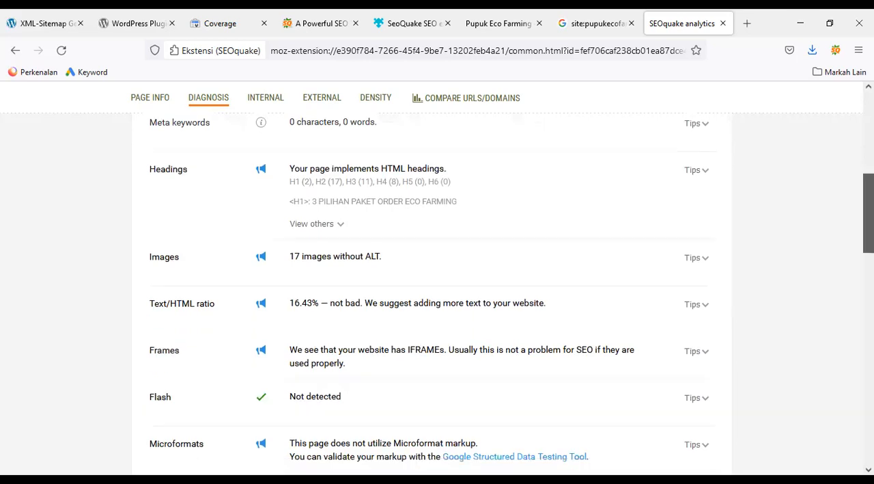
scroll(868, 212, "down", 3)
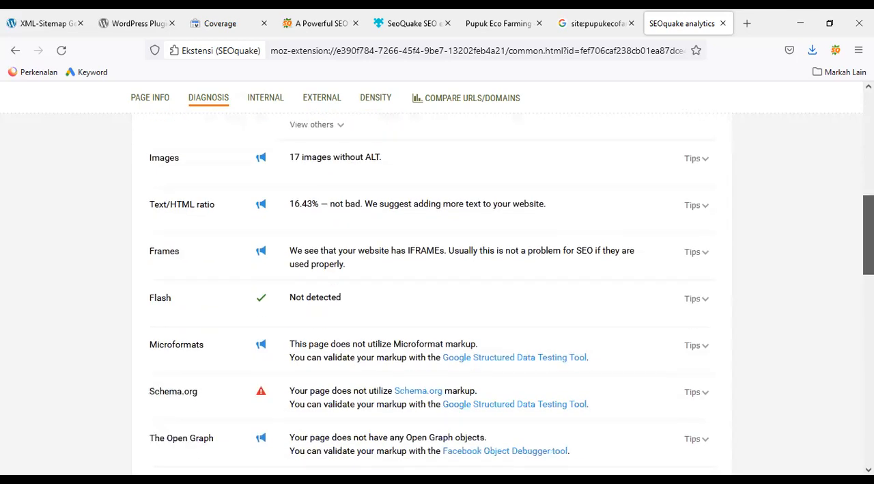
scroll(868, 225, "up", 1)
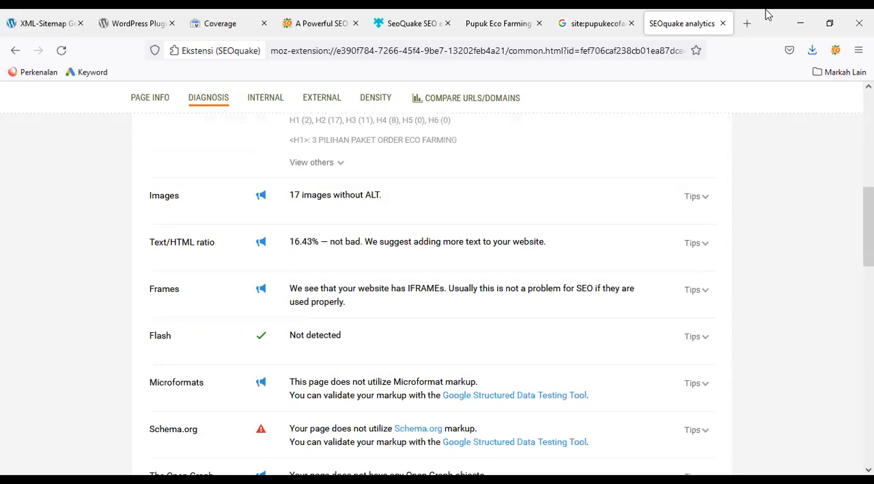
Open the whois.com website in a new browser tab
left_click(747, 24)
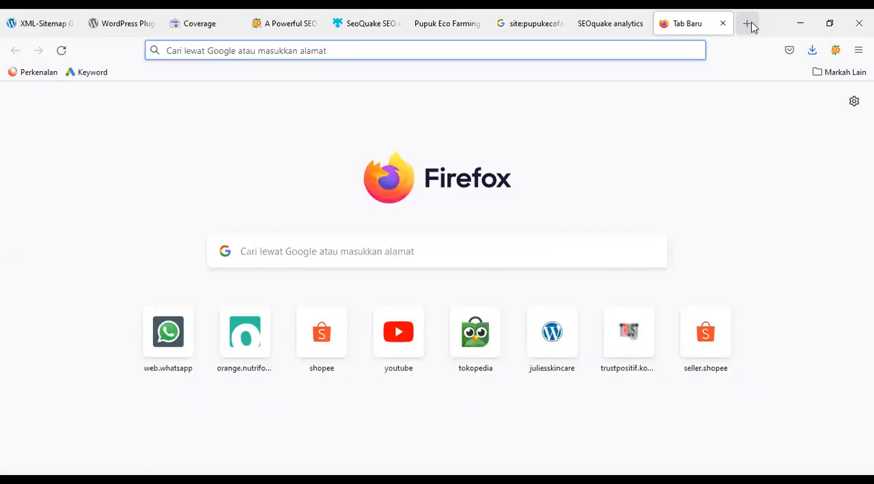
type("whou")
key("BackSpace")
type("is")
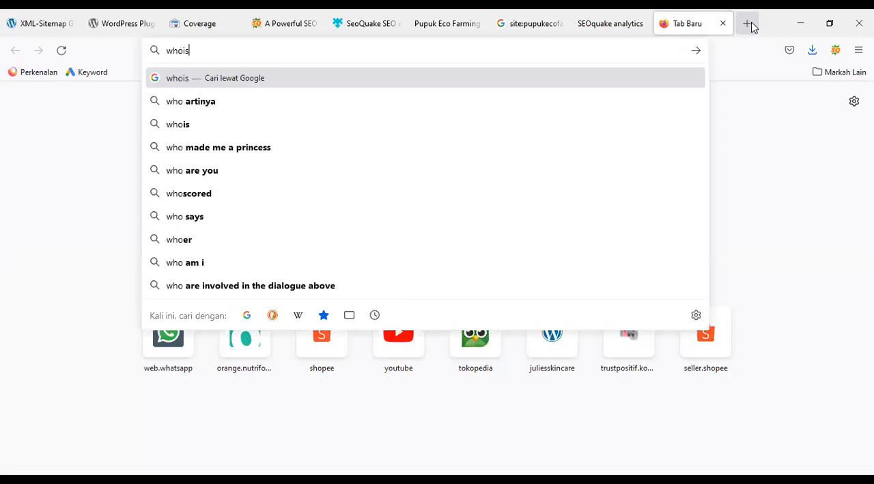
type("domain")
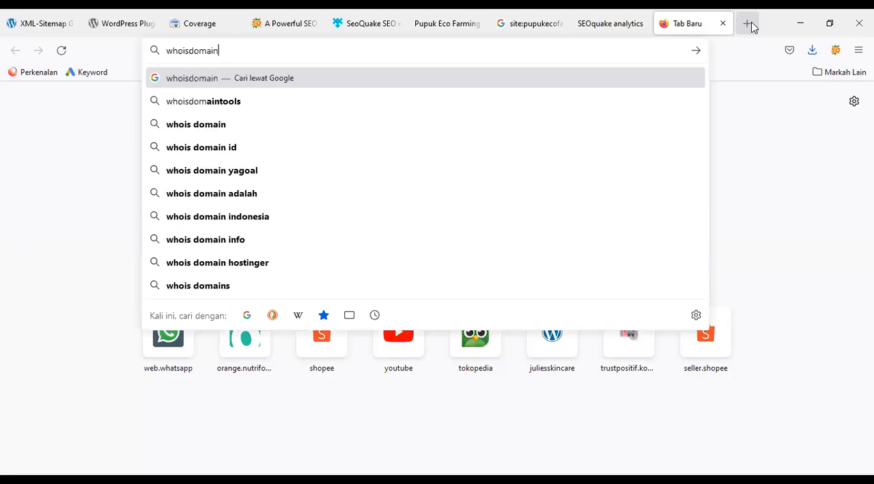
type(".com")
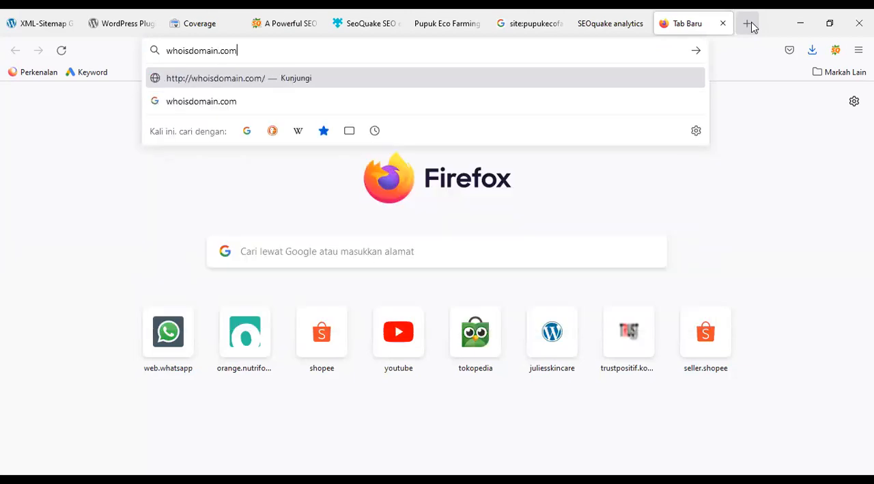
key("Left")
key("Left")
key("Left")
key("Left")
key("shift+Left")
key("shift+Left")
key("shift+Left")
key("shift+Left")
key("shift+Left")
key("shift+Left")
key("BackSpace")
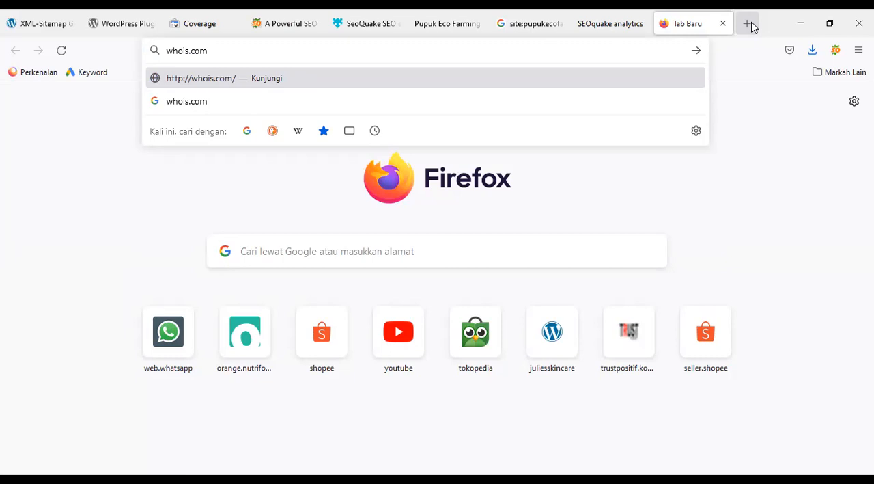
key("Return")
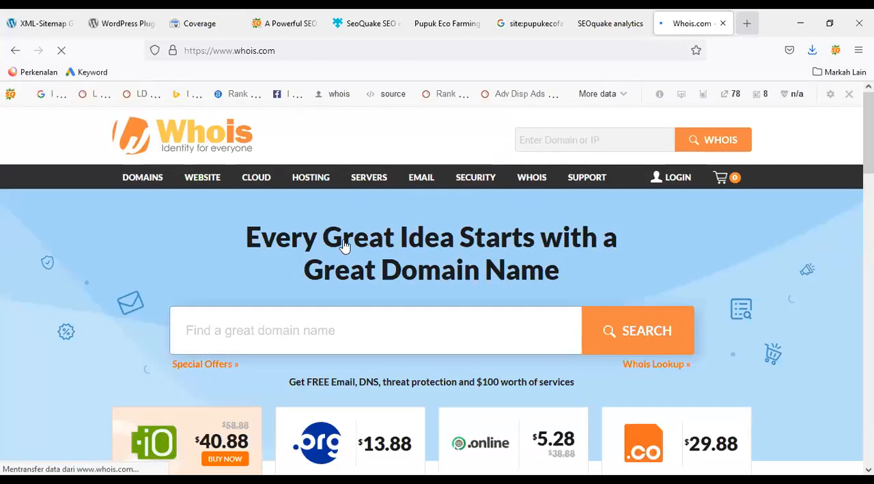
Copy the Pupuk Eco Farming site's address and search for the domain pupukecofarming.com on Whois
left_click(289, 335)
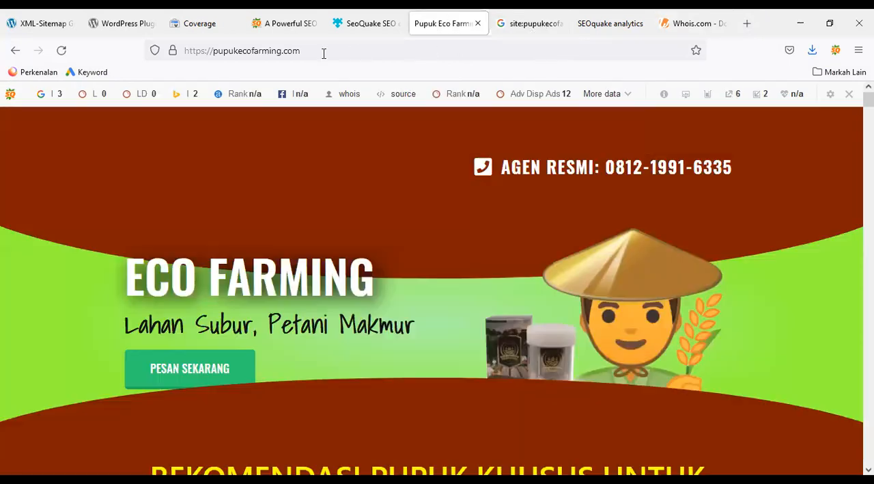
left_click(324, 54)
key("ctrl+c")
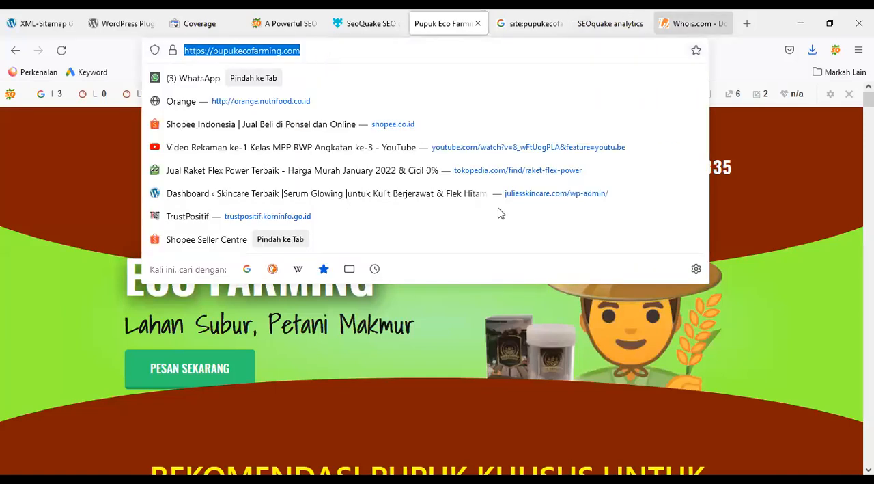
left_click(693, 23)
left_click(544, 317)
key("ctrl+v")
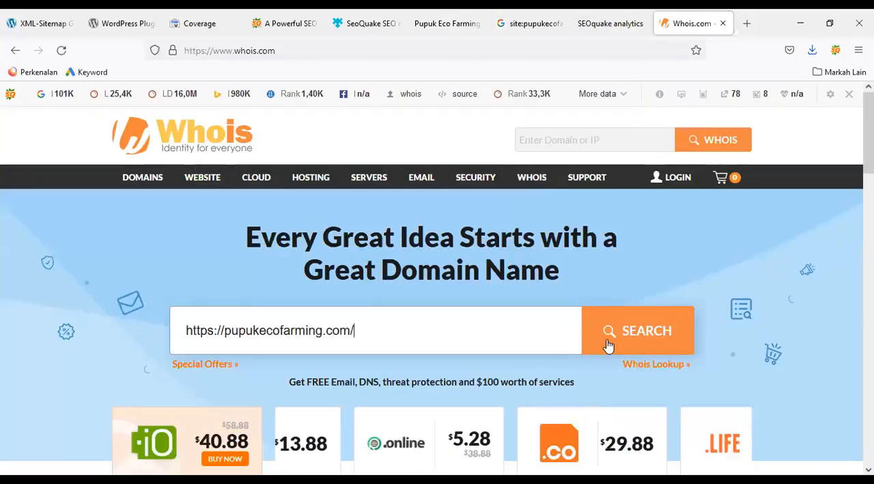
left_click(648, 335)
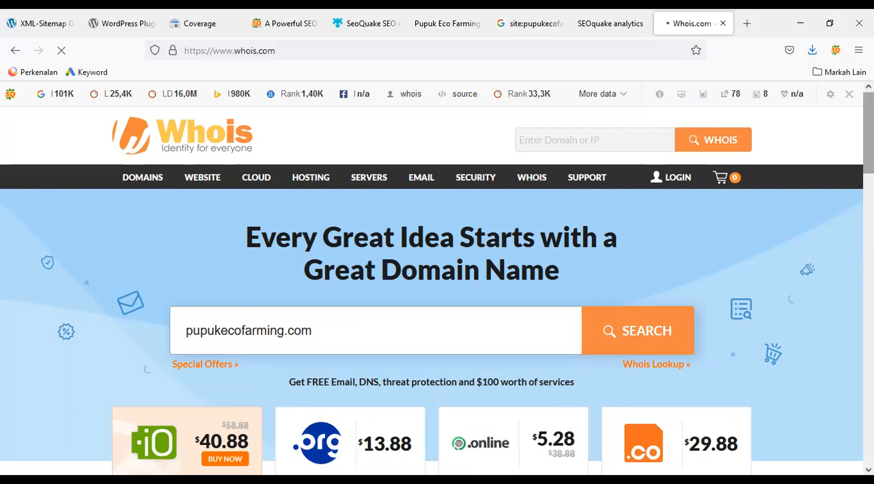
Open the Whois registration details of pupukecofarming.com, highlight its registration date and examine the domain and registrant information
scroll(726, 196, "down", 3)
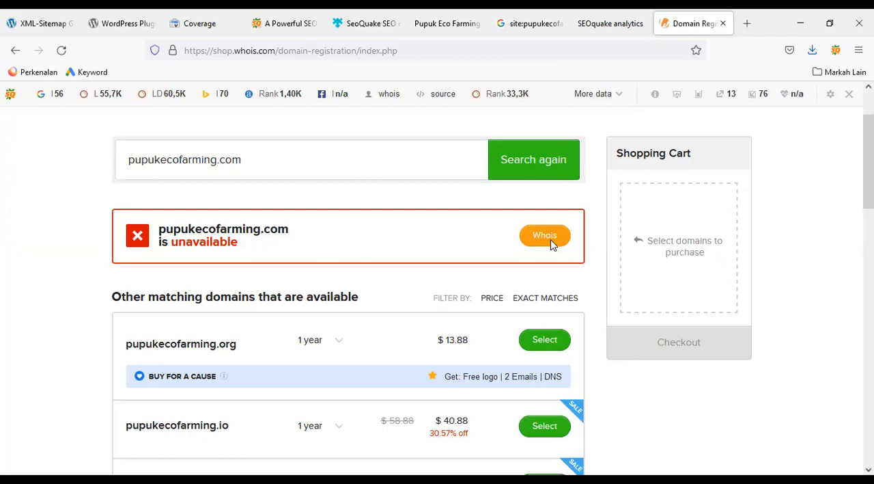
scroll(837, 146, "up", 2)
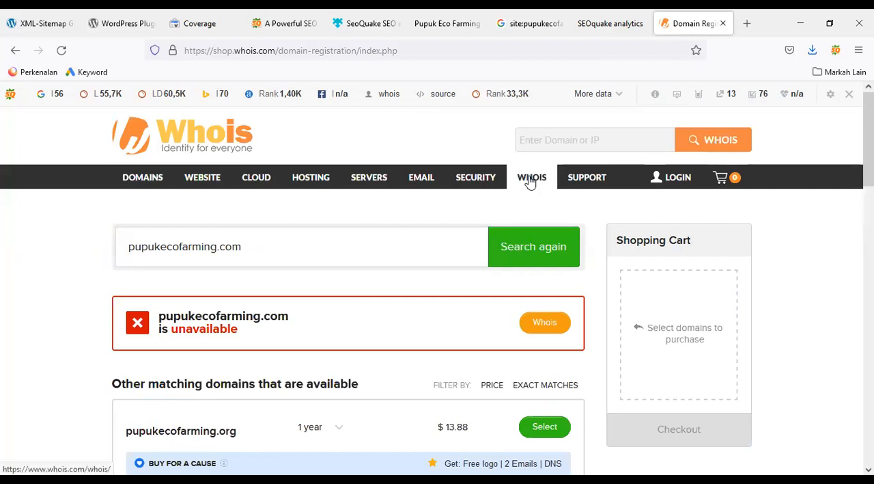
left_click(558, 329)
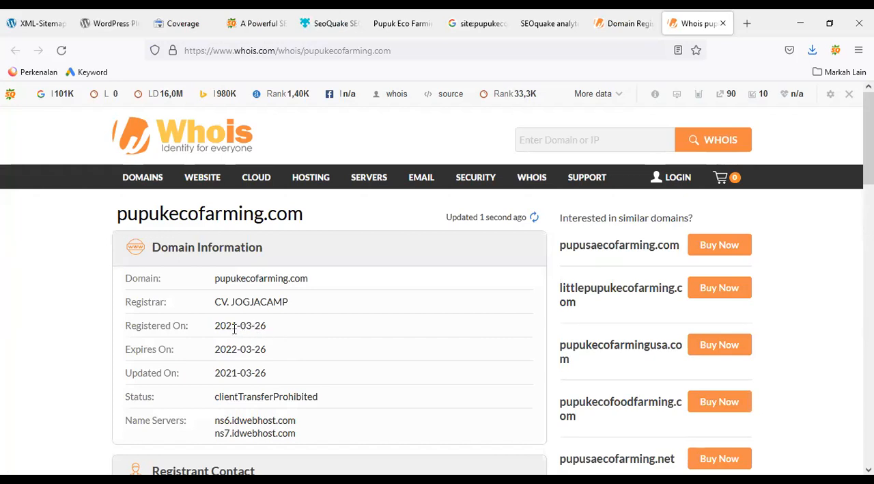
triple_click(271, 332)
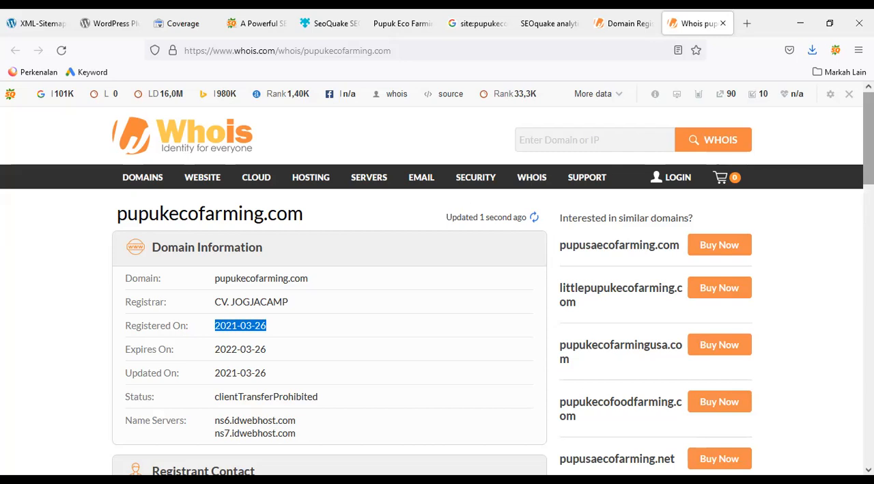
scroll(437, 284, "down", 1)
scroll(437, 287, "down", 1)
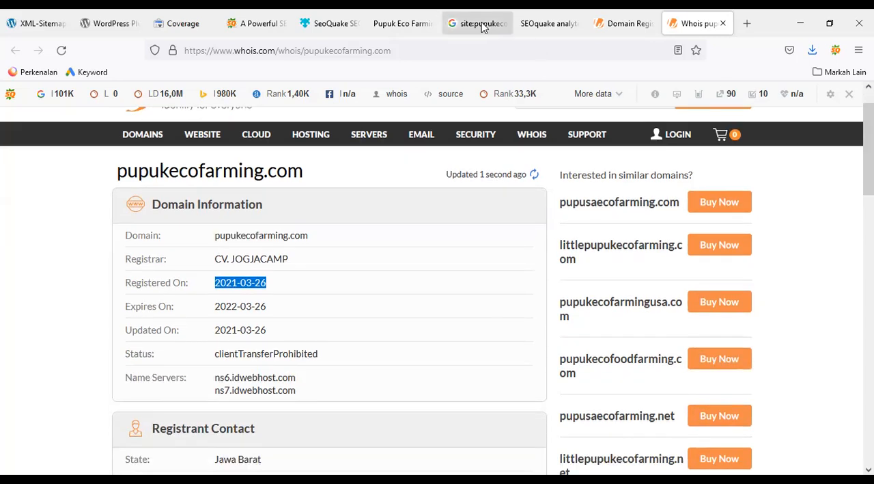
Return to the Pupuk Eco Farming site and look through its home page down to the EF Pillow Slow Release product section
left_click(414, 17)
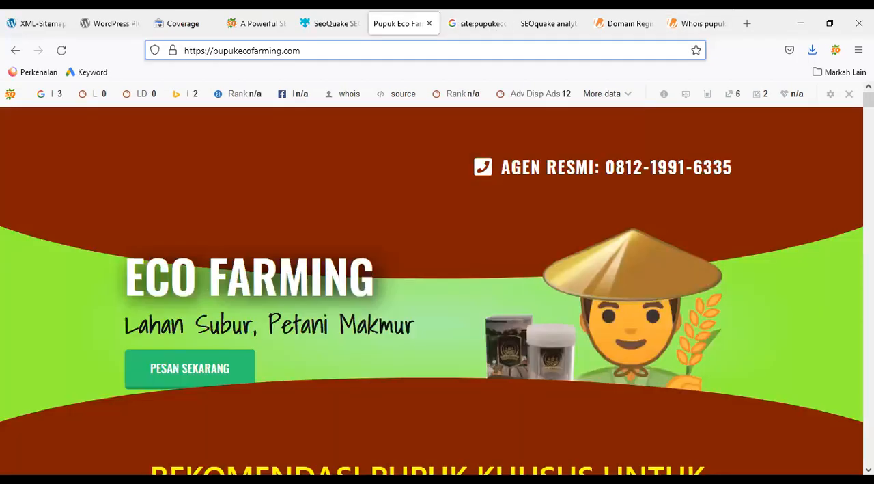
left_click_drag(868, 99, 868, 110)
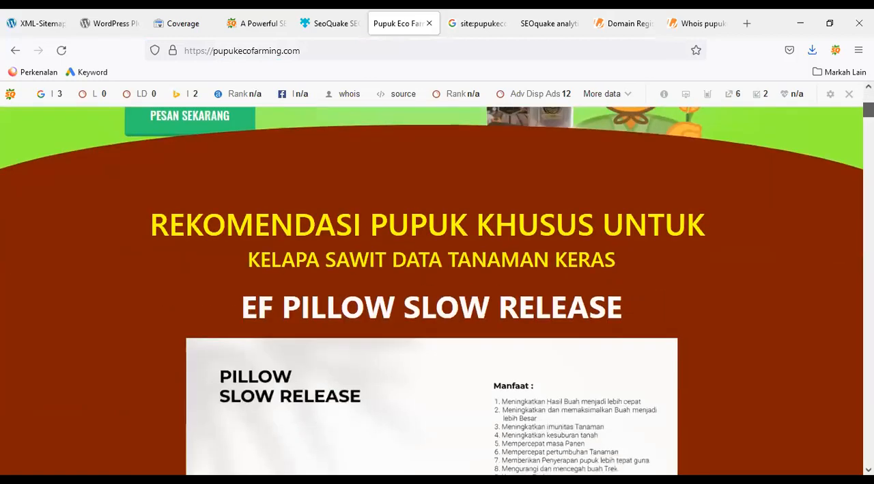
left_click_drag(868, 109, 868, 117)
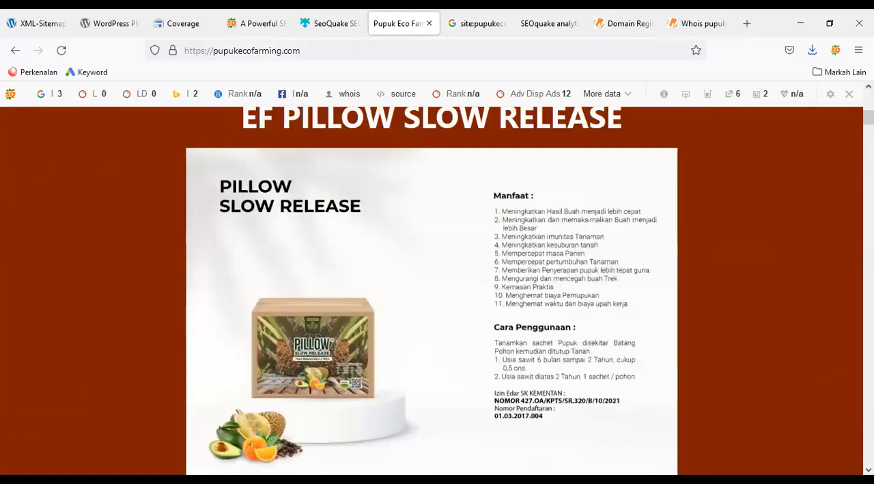